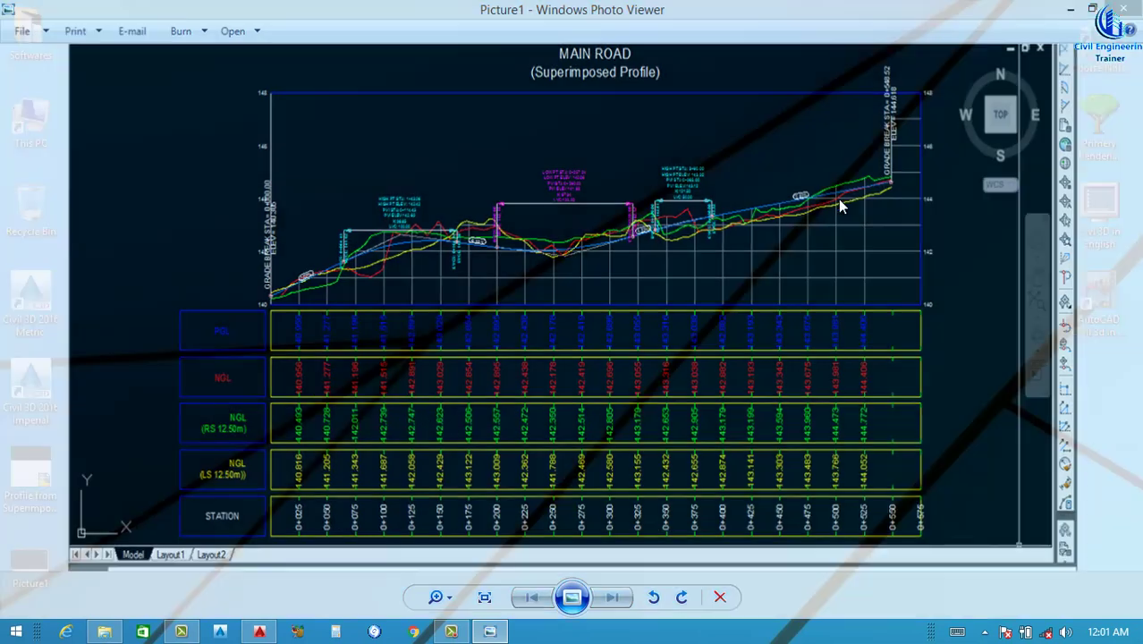
# Switch to Civil 3D and open the Profile View Properties of the Grand Truck Road(C.L) profile view.
pyautogui.click(1071, 9)
pyautogui.click(260, 634)
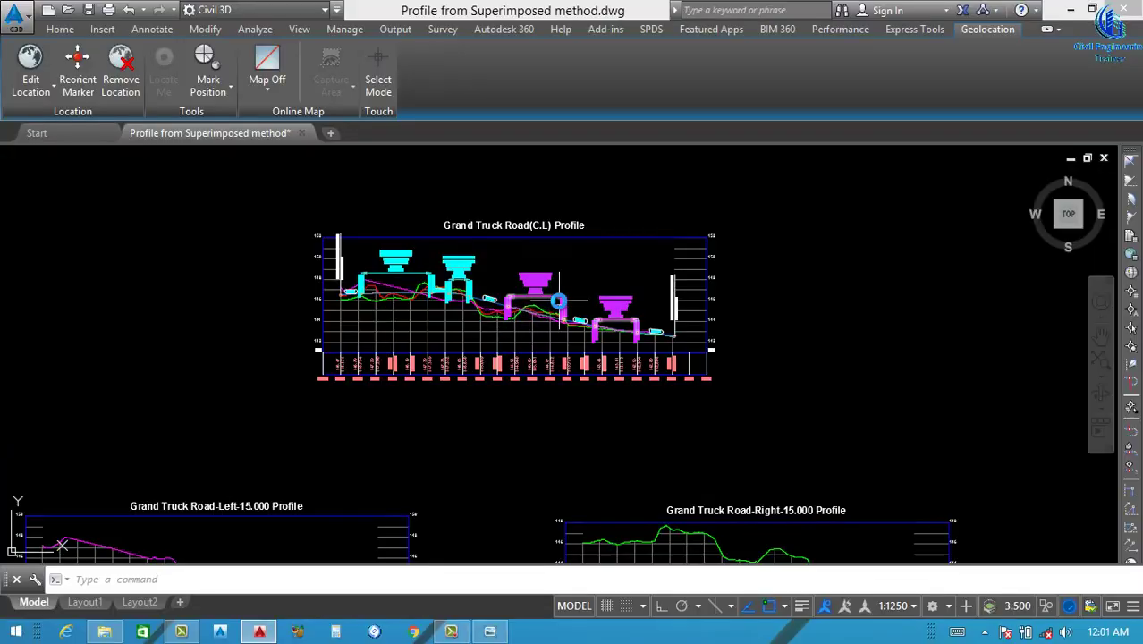
pyautogui.scroll(6, 492, 394)
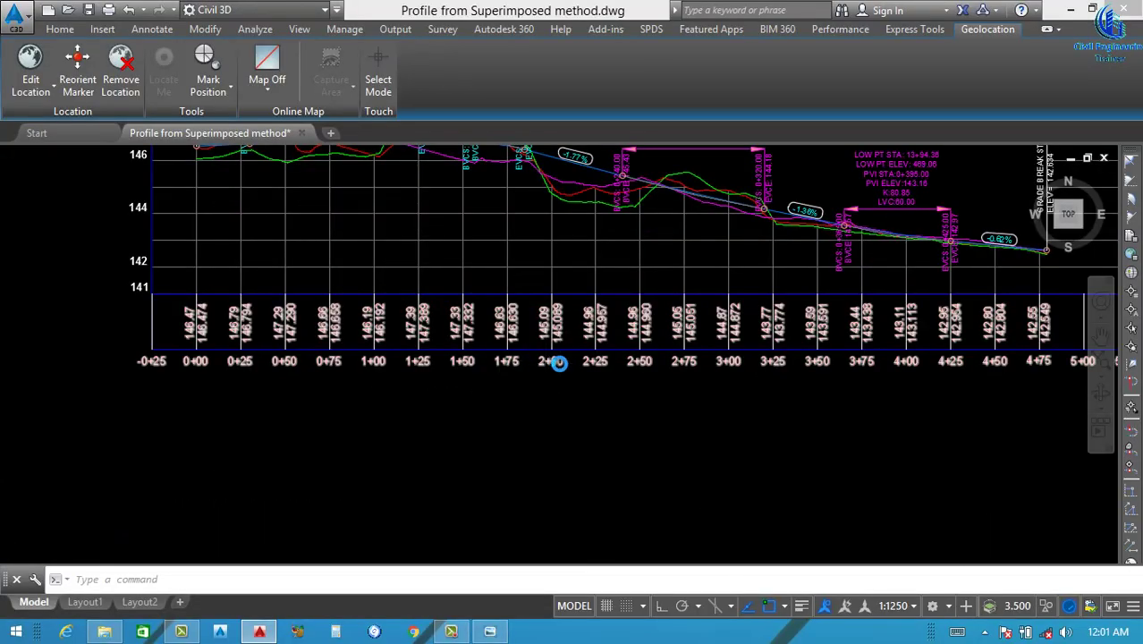
pyautogui.scroll(-4, 555, 358)
pyautogui.scroll(4, 550, 322)
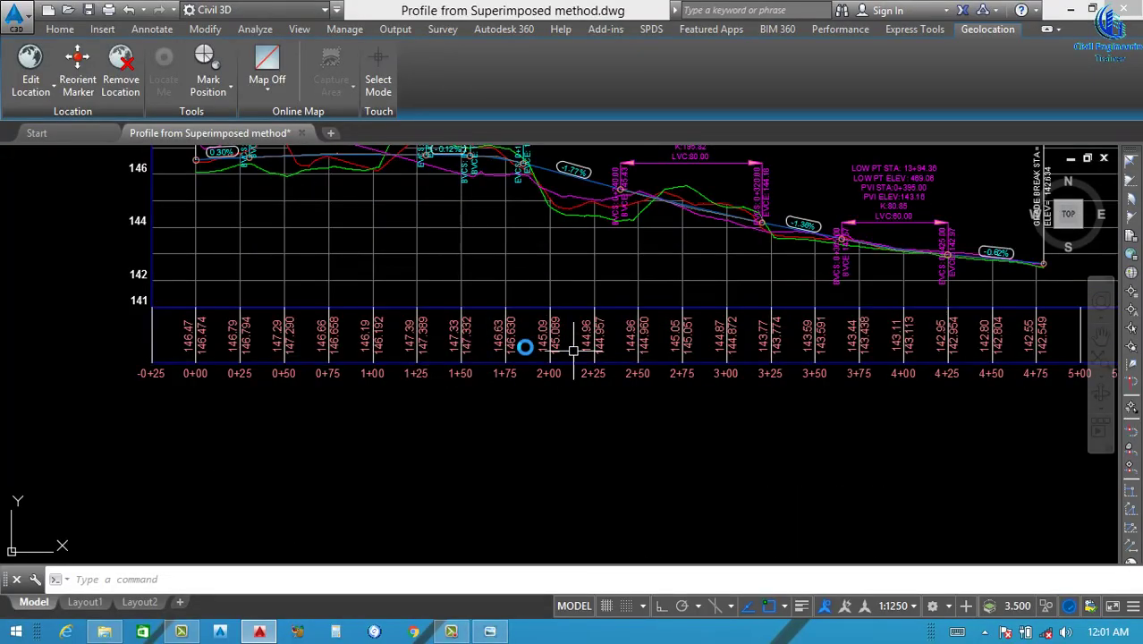
pyautogui.click(548, 293)
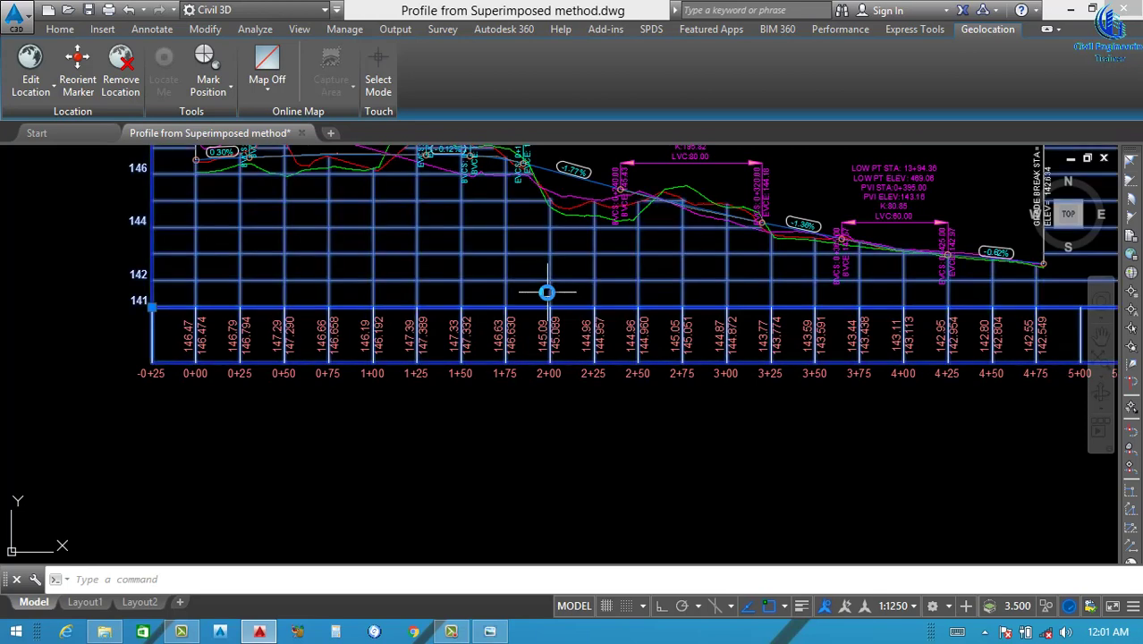
pyautogui.rightClick(550, 293)
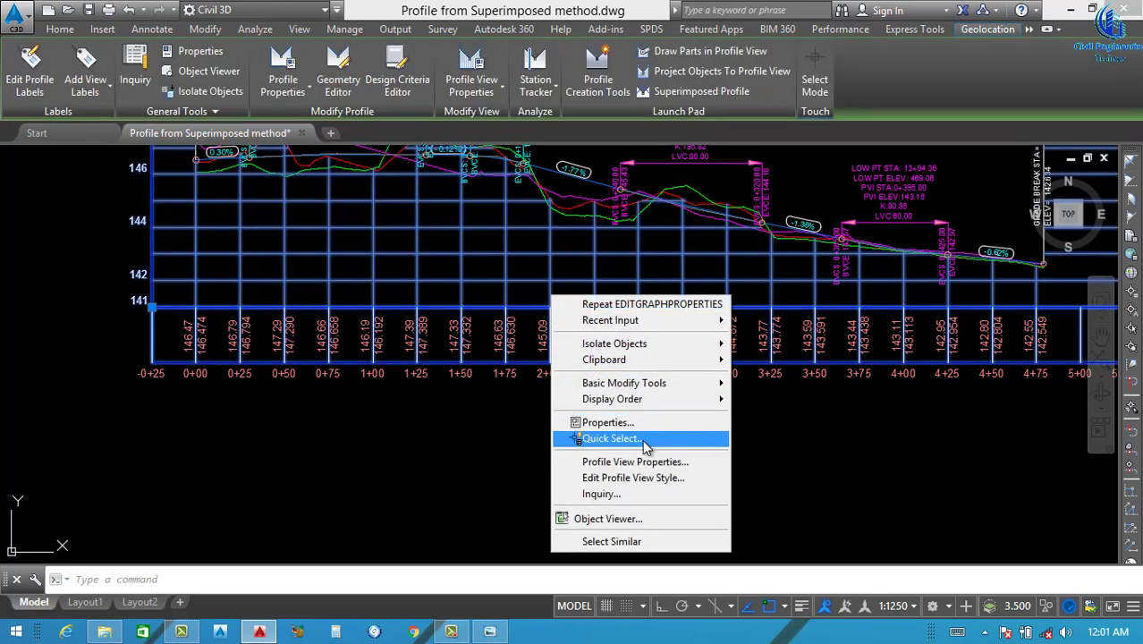
pyautogui.click(641, 460)
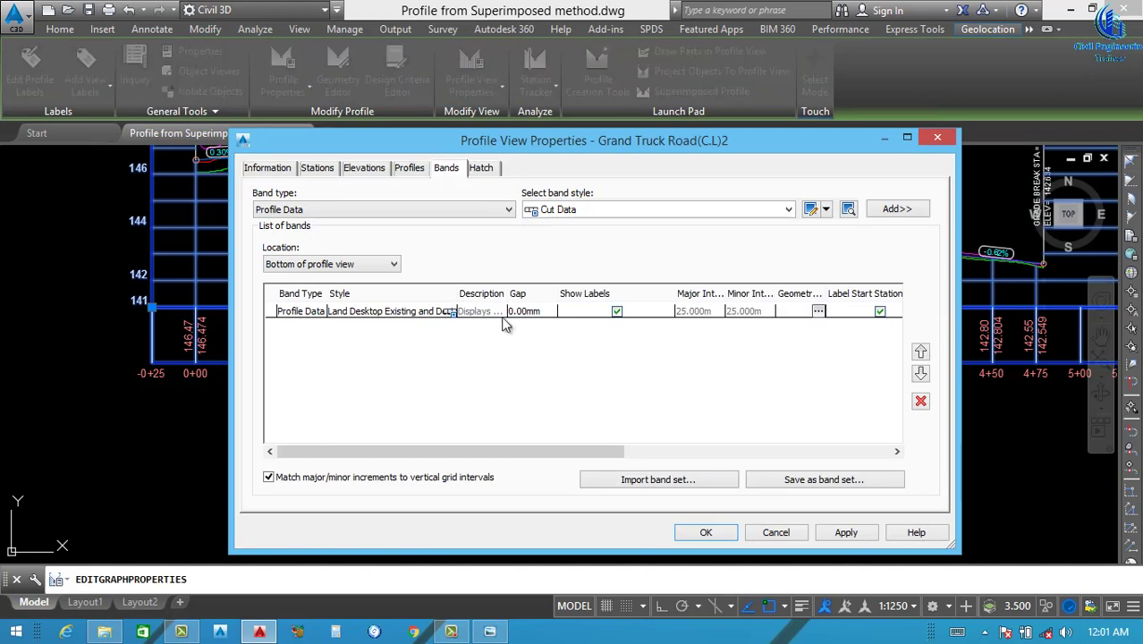
# Delete the Profile Data band below the Grand Truck Road(C.L) profile view and apply the change.
pyautogui.click(528, 312)
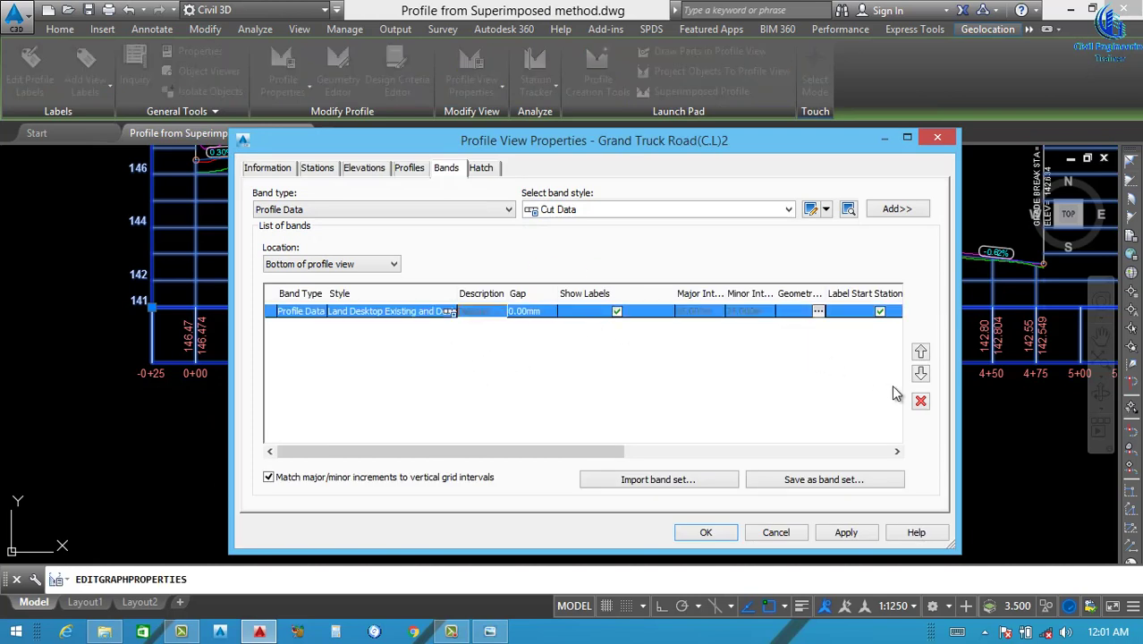
pyautogui.click(921, 403)
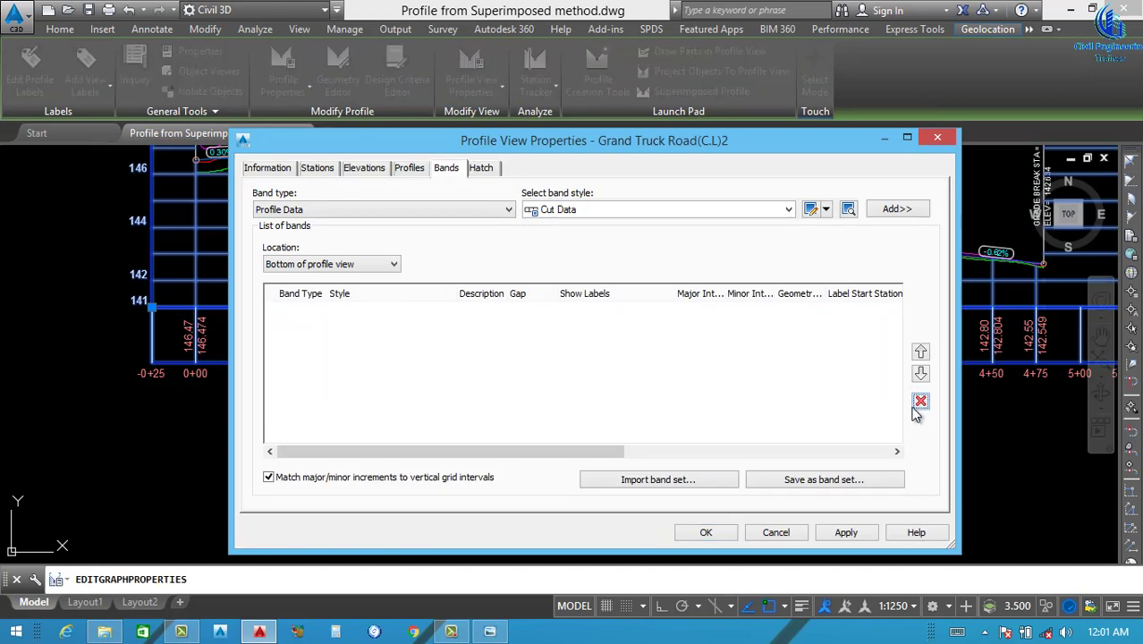
pyautogui.click(846, 532)
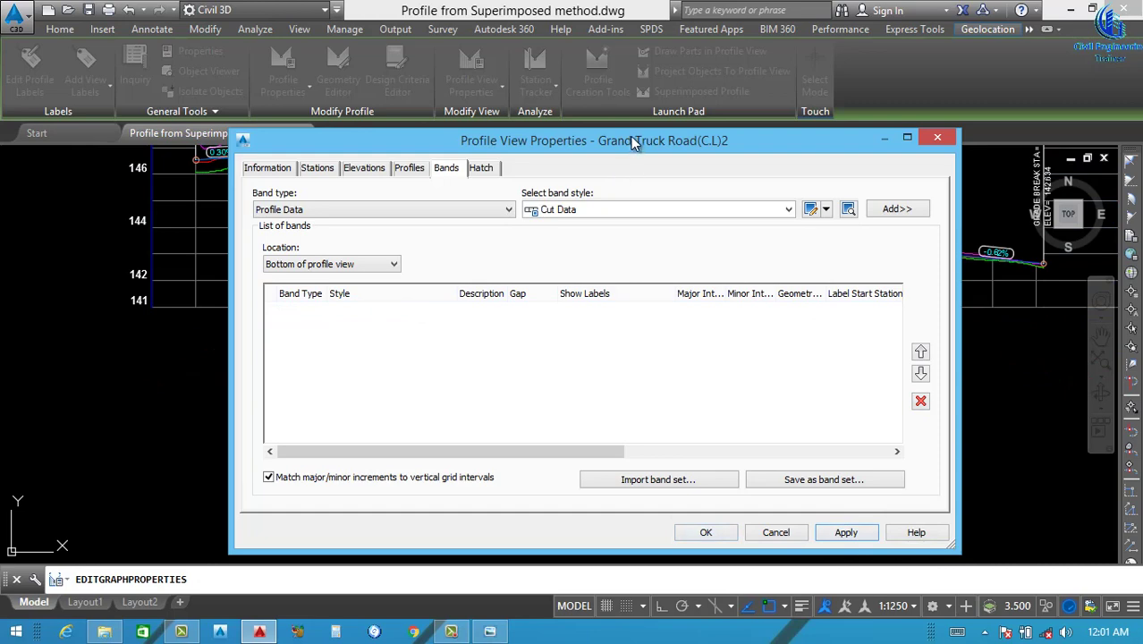
pyautogui.moveTo(631, 143); pyautogui.dragTo(643, 194)
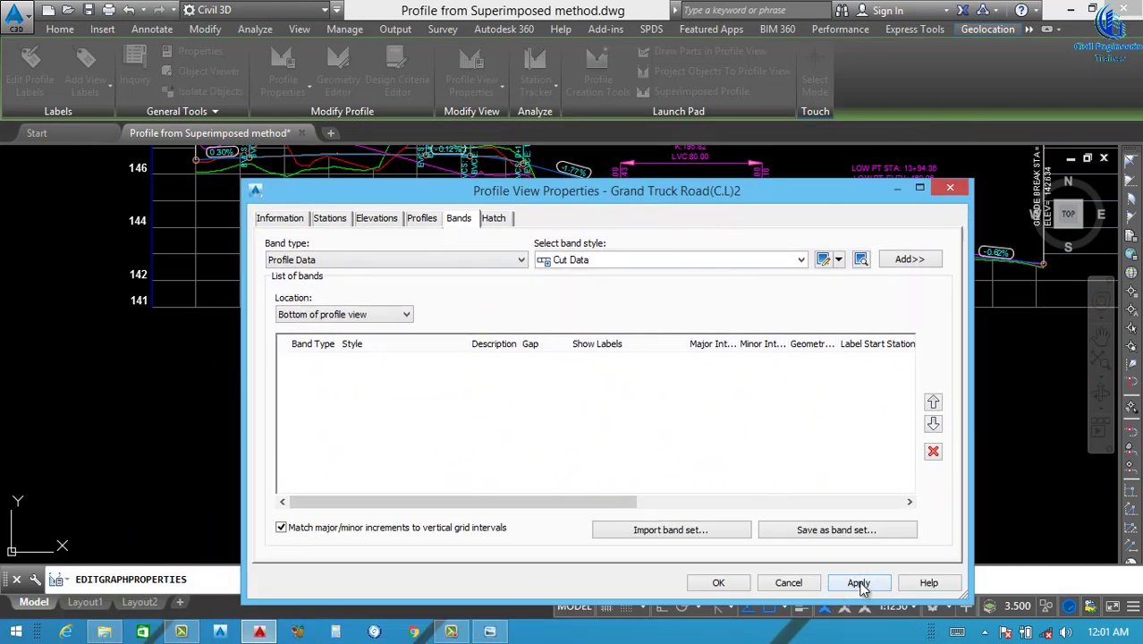
pyautogui.click(718, 583)
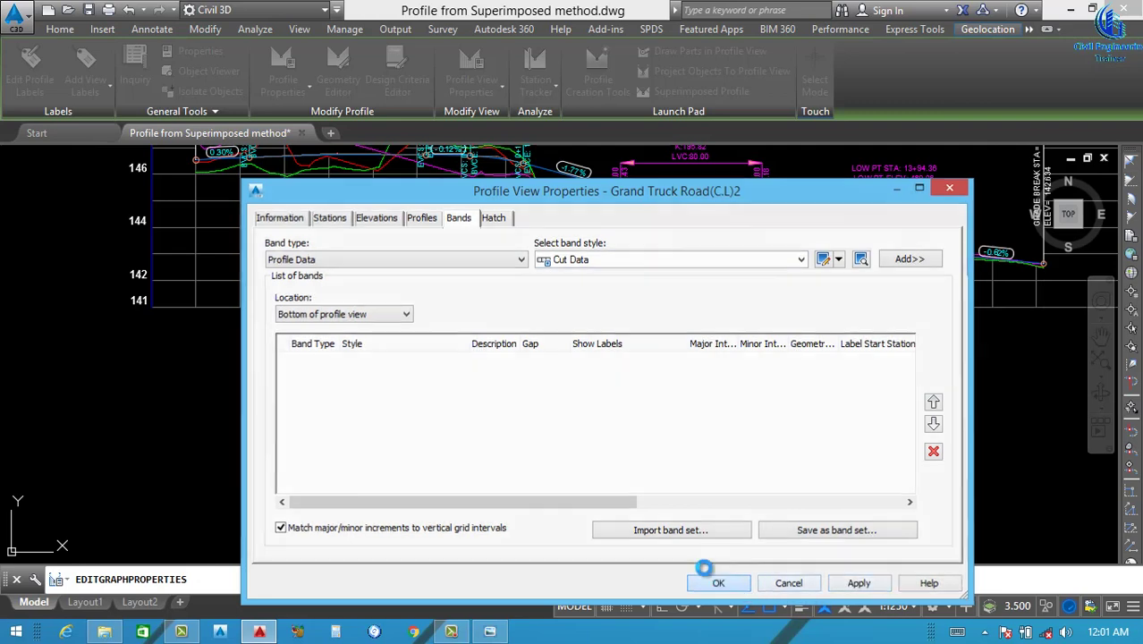
# Examine the design profile and the superimposed ground profiles along the Grand Truck Road(C.L) profile view.
pyautogui.scroll(-6, 602, 369)
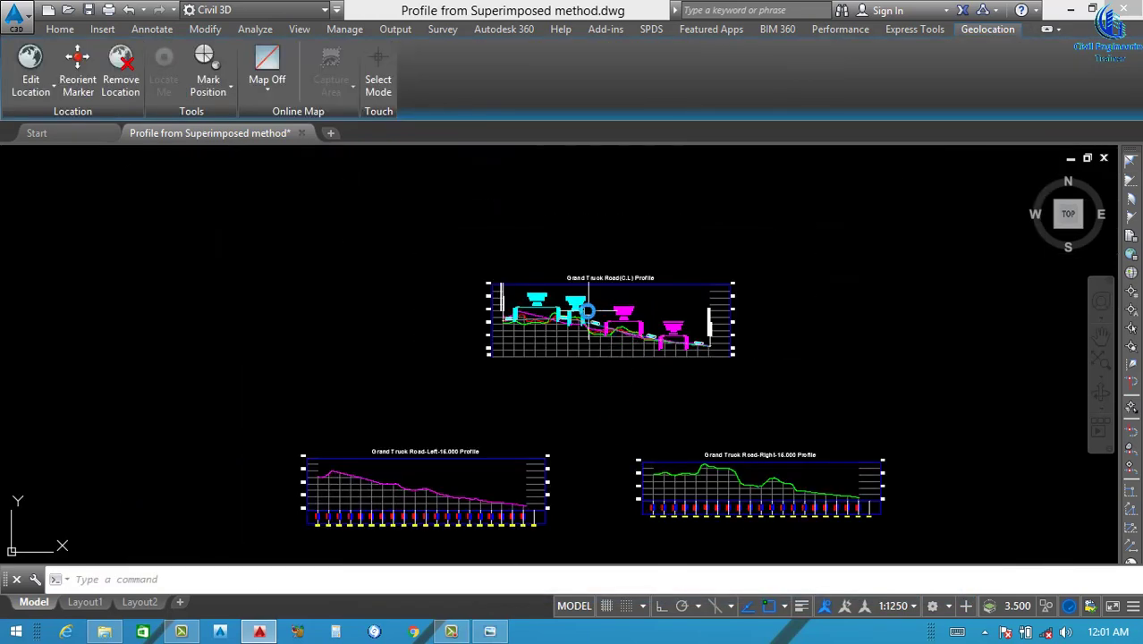
pyautogui.scroll(6, 526, 318)
pyautogui.scroll(3, 618, 322)
pyautogui.scroll(-8, 650, 344)
pyautogui.scroll(7, 650, 358)
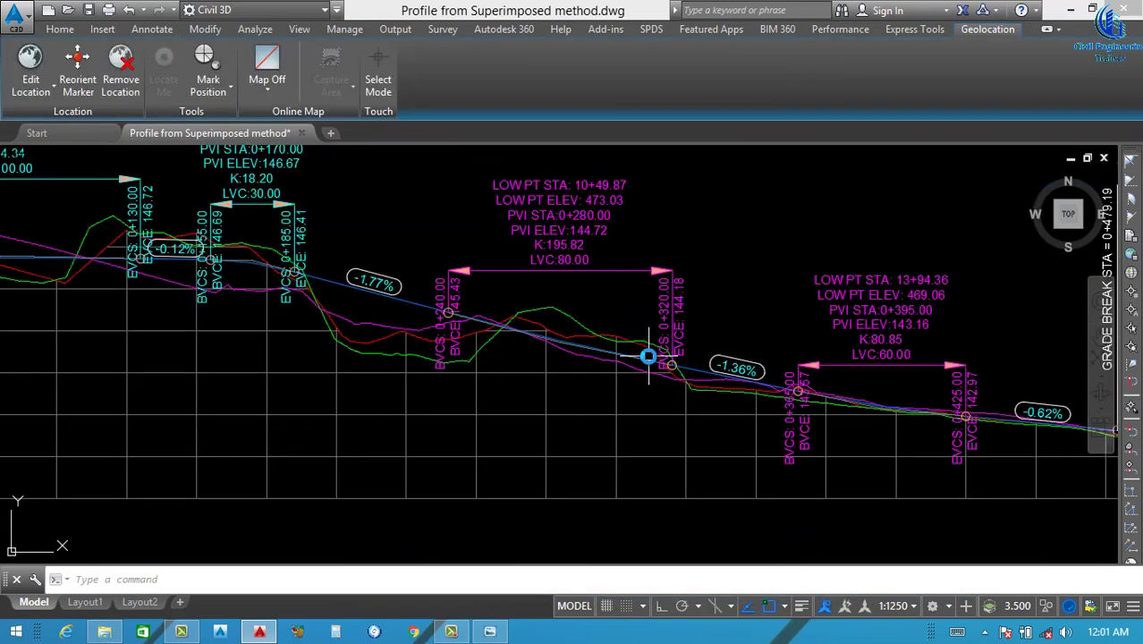
pyautogui.scroll(-4, 234, 281)
pyautogui.scroll(7, 255, 284)
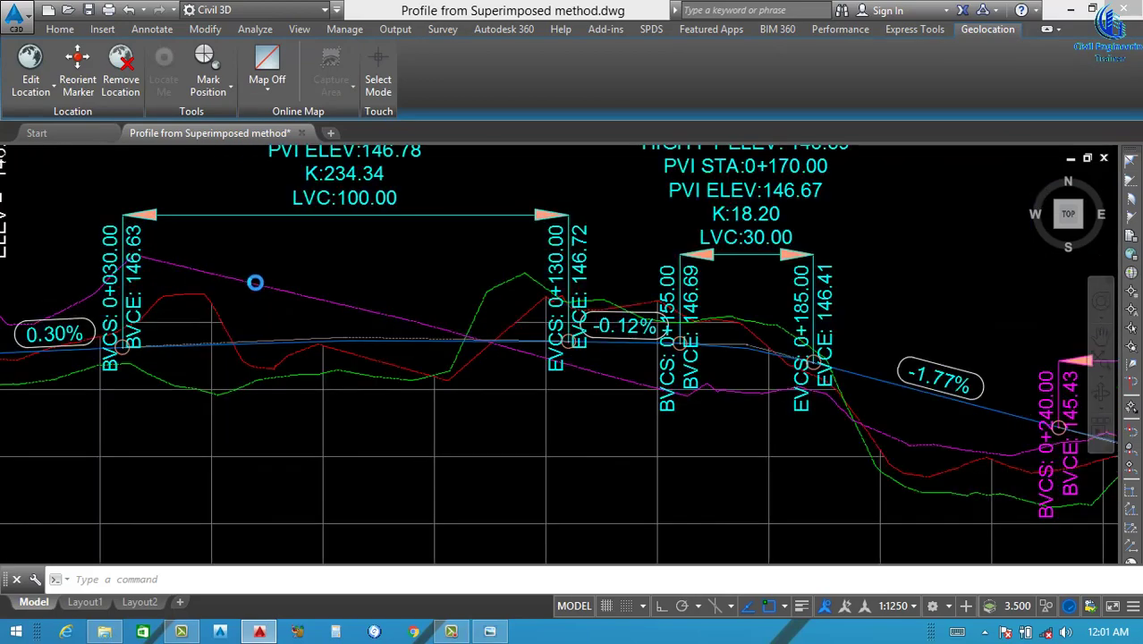
pyautogui.scroll(-5, 533, 331)
pyautogui.scroll(6, 796, 385)
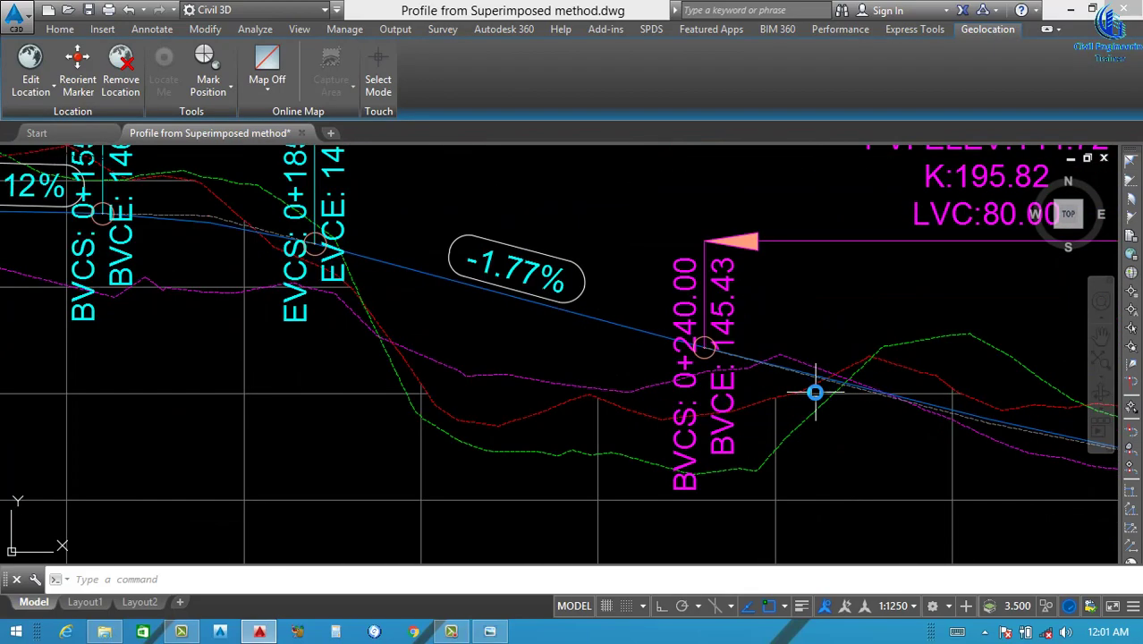
# Select the green right-side ground profile and open its object properties.
pyautogui.click(562, 454)
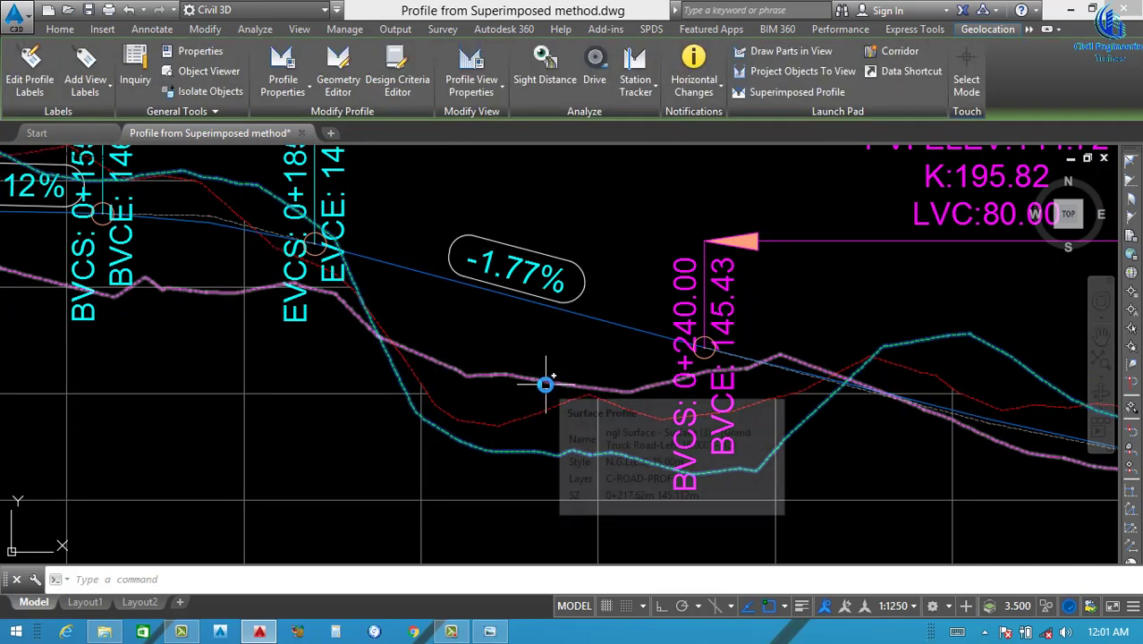
pyautogui.scroll(-5, 592, 377)
pyautogui.scroll(6, 582, 408)
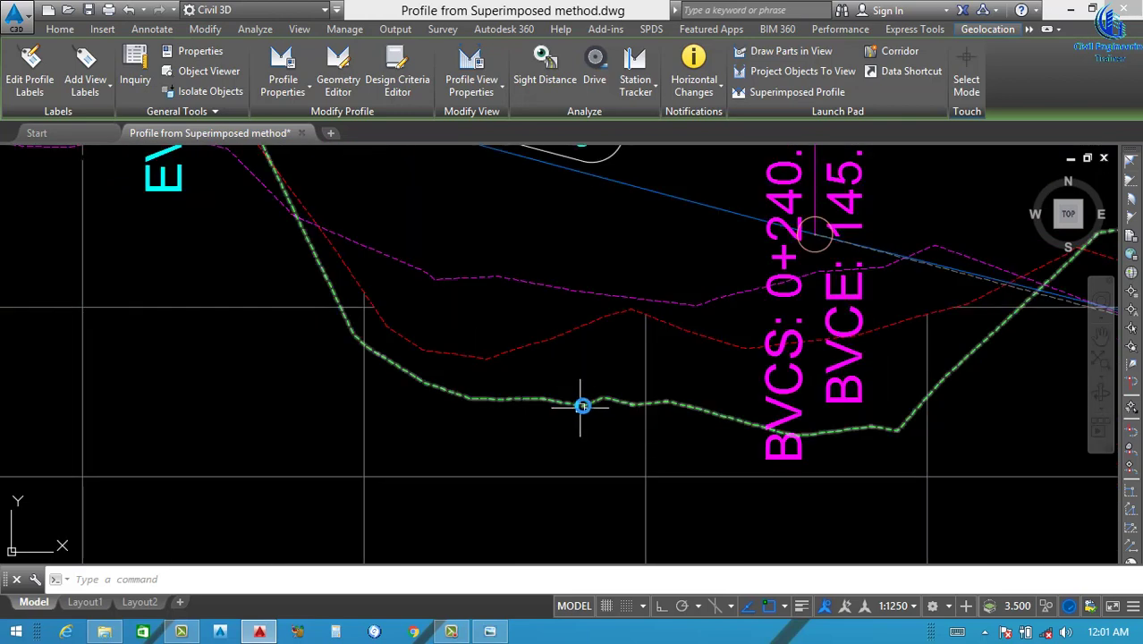
pyautogui.press('Escape')
pyautogui.click(584, 402)
pyautogui.write('mo')
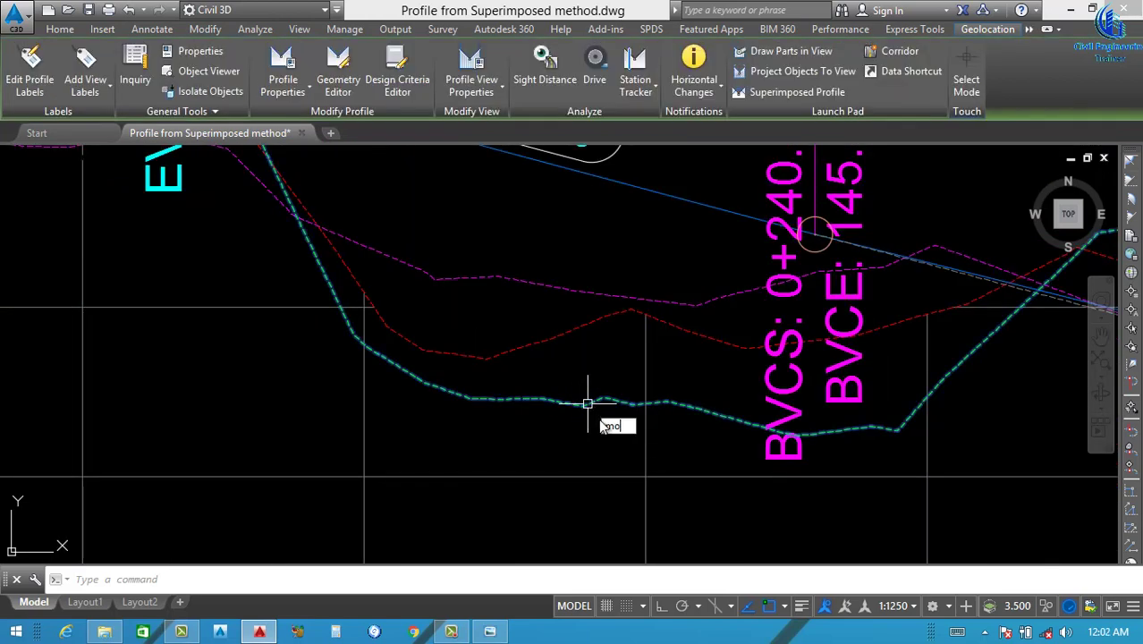
pyautogui.press('Return')
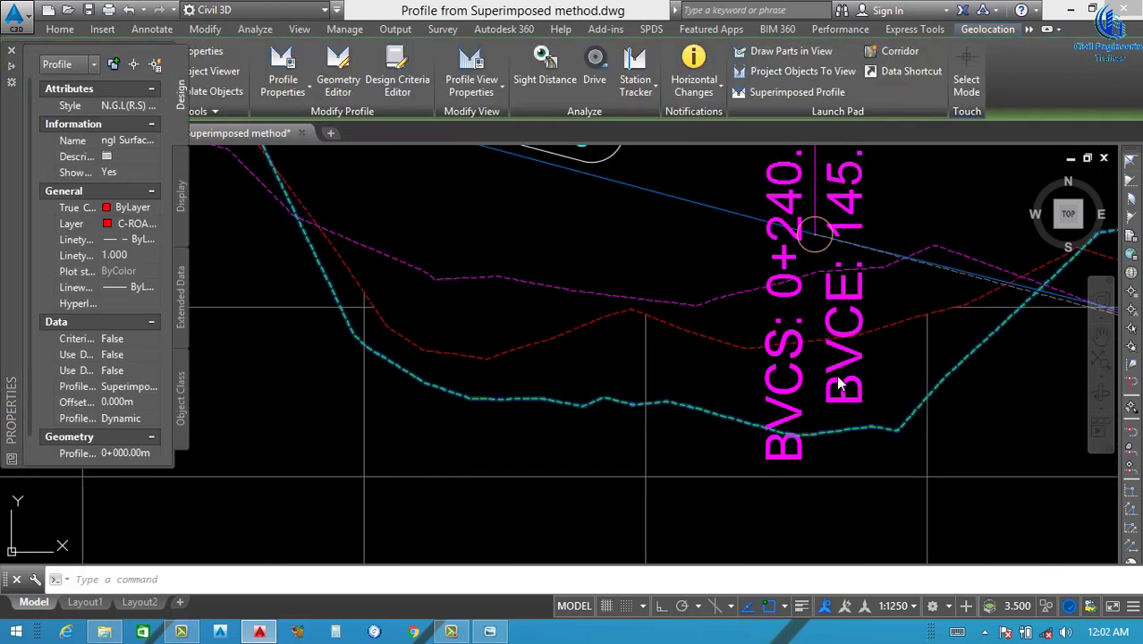
# Rename the green right-side ground profile to NGL(R.S 12.50m).
pyautogui.scroll(-3, 845, 410)
pyautogui.scroll(-3, 805, 402)
pyautogui.scroll(6, 725, 385)
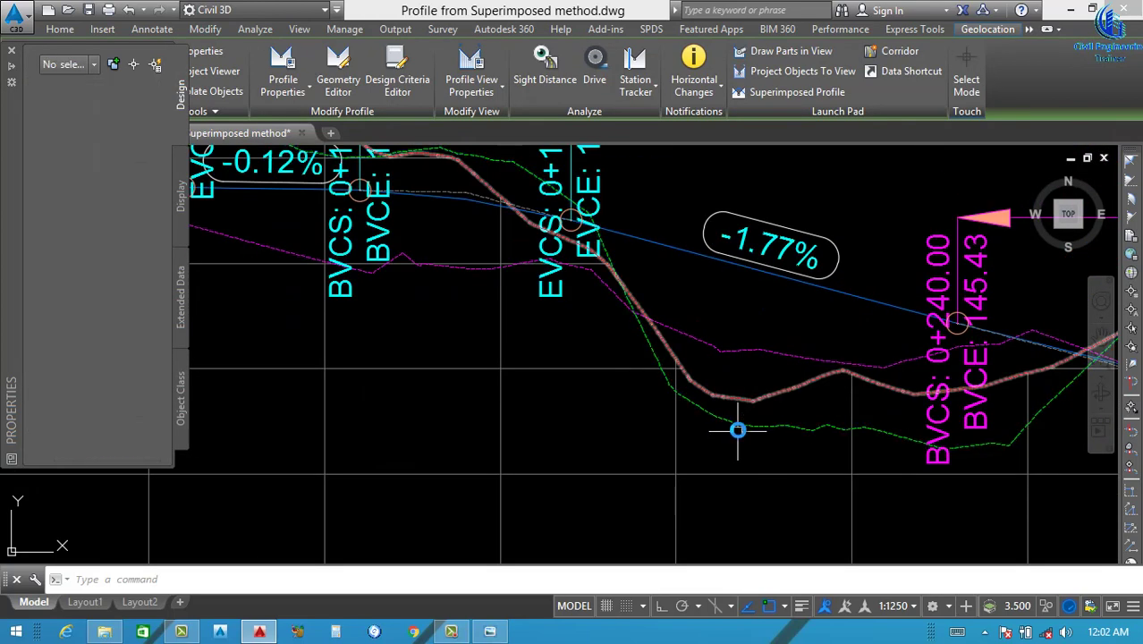
pyautogui.press('Escape')
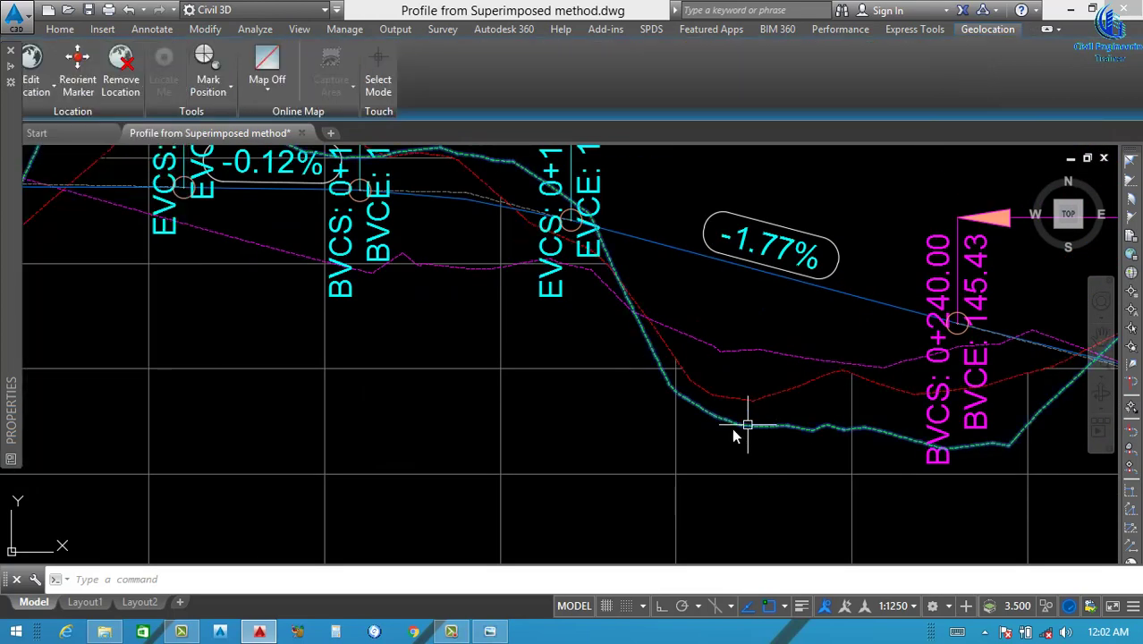
pyautogui.click(718, 437)
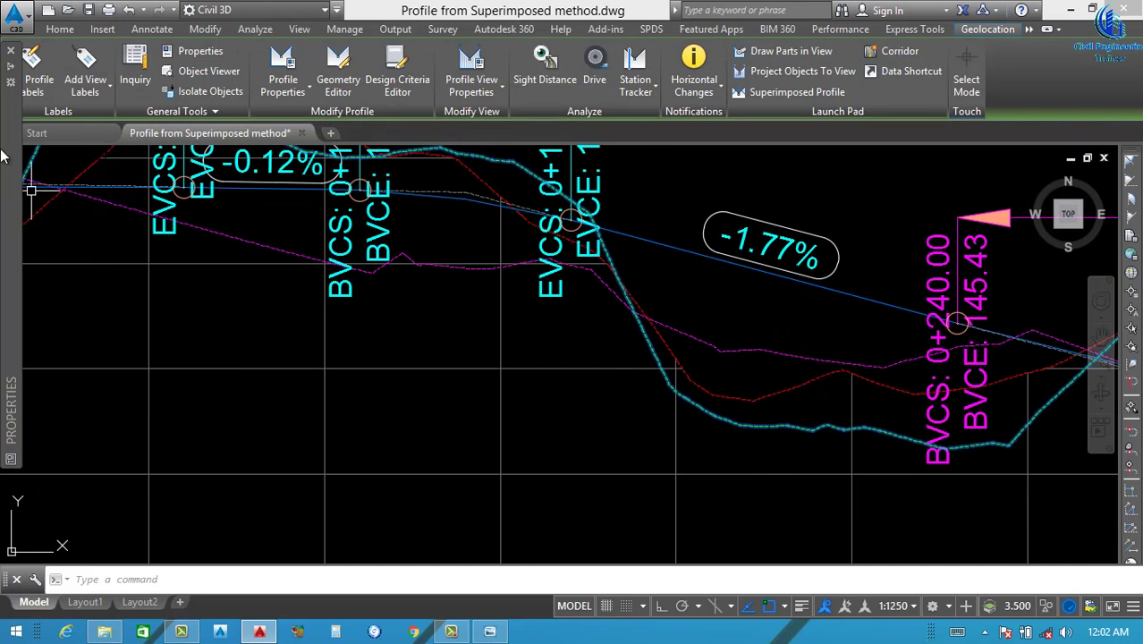
pyautogui.moveTo(18, 153)
pyautogui.click(121, 140)
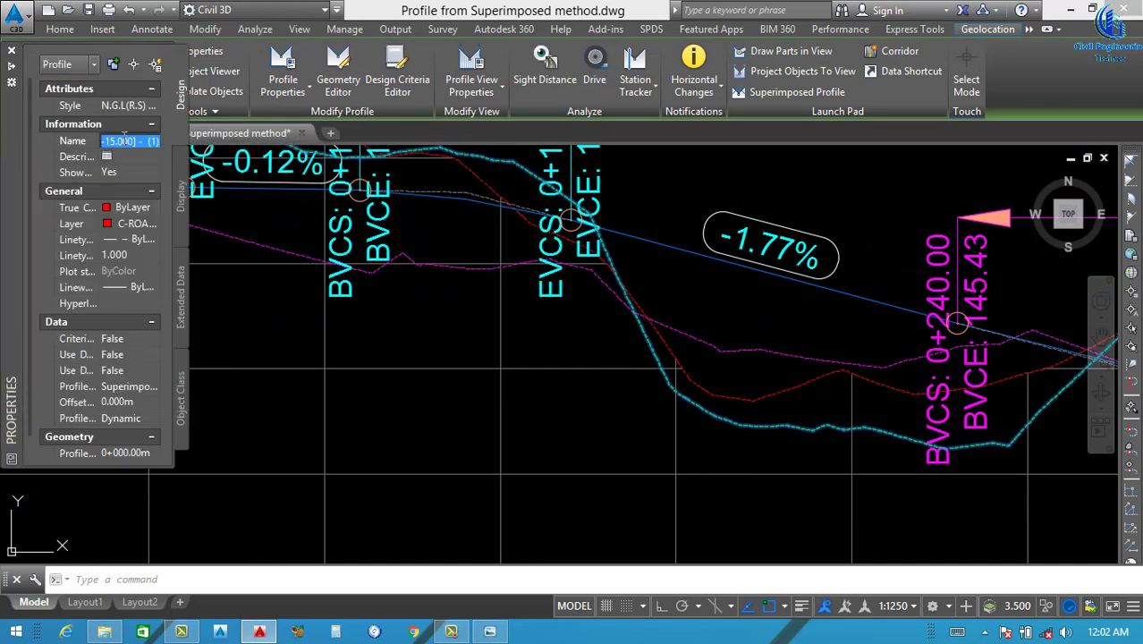
pyautogui.write('R')
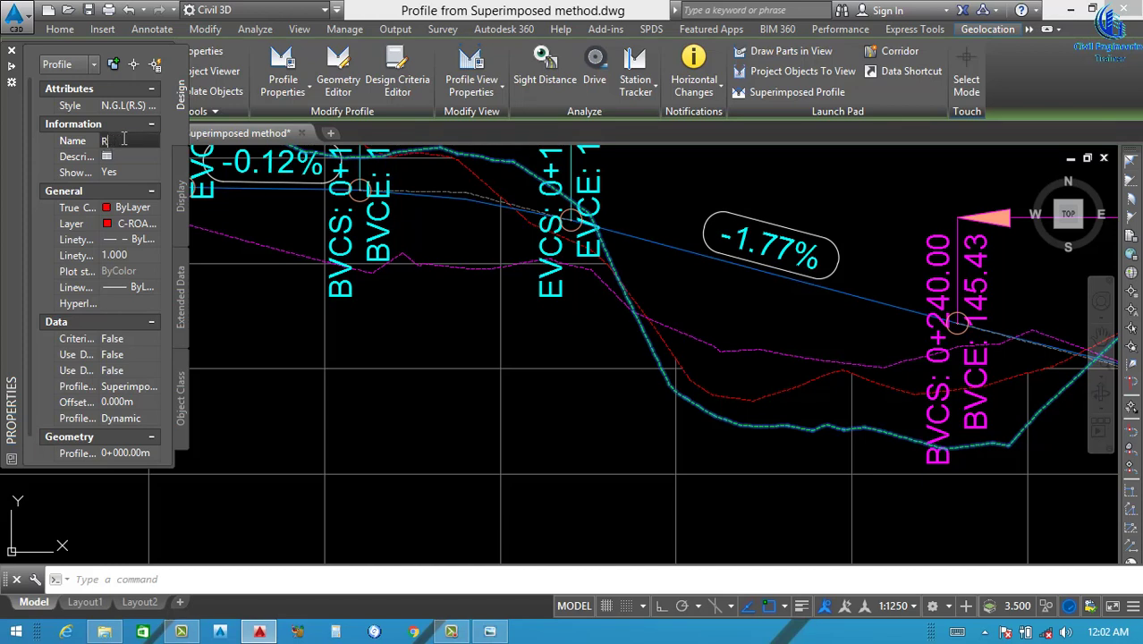
pyautogui.write('uiNGK')
pyautogui.write('(R.S) 12...50m)')
pyautogui.press('Return')
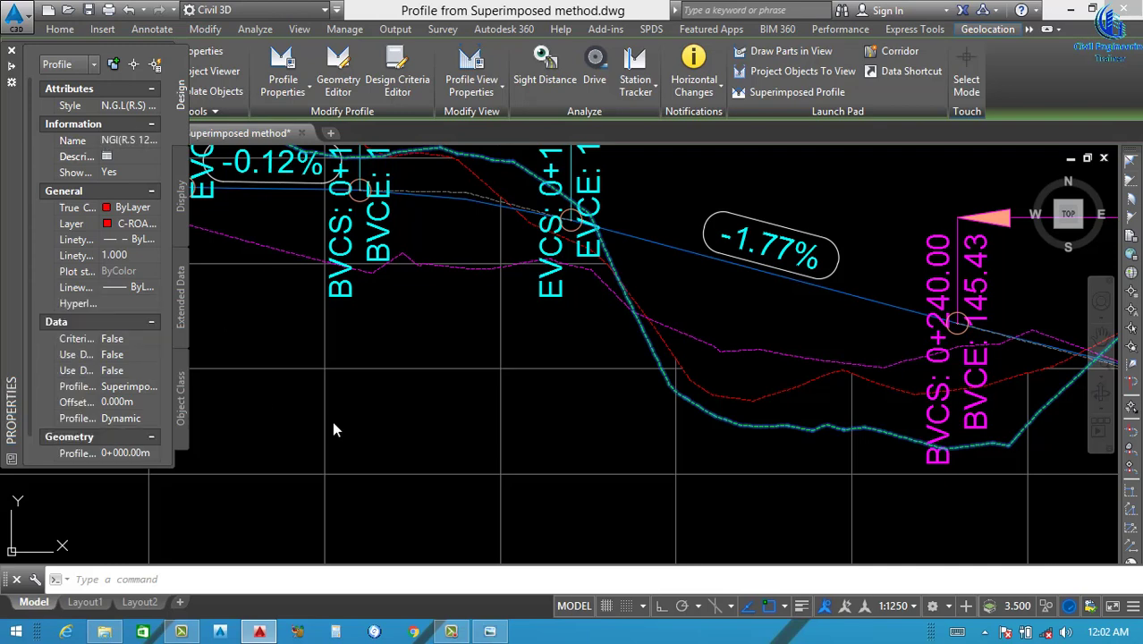
# Rename the magenta left-side ground profile with an NGL name marked L.S and its offset.
pyautogui.click(779, 356)
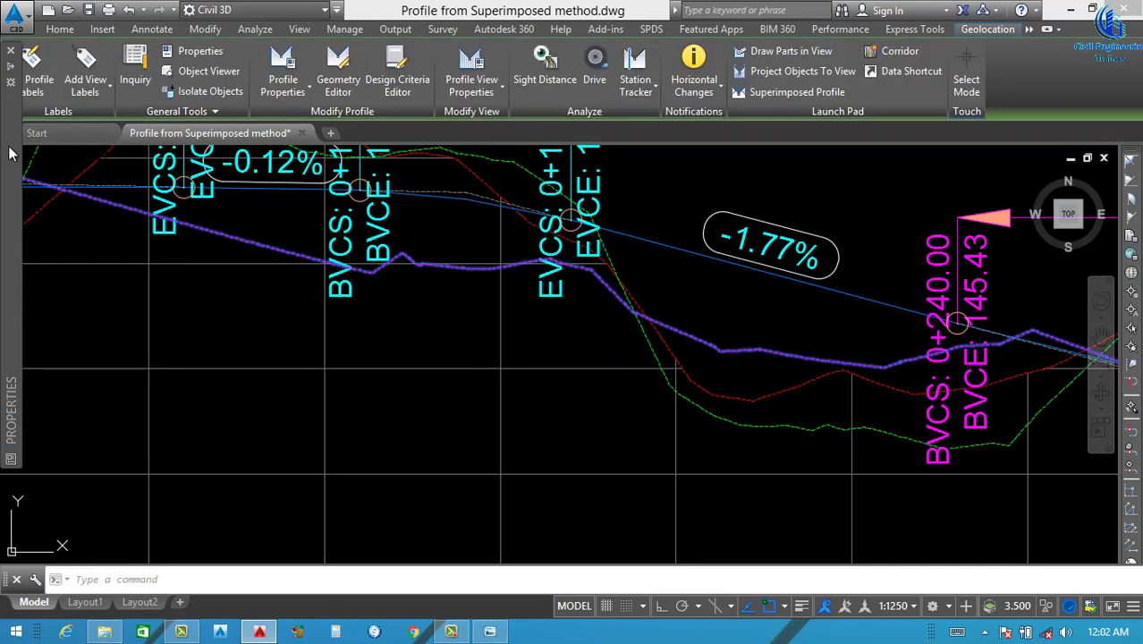
pyautogui.moveTo(10, 152)
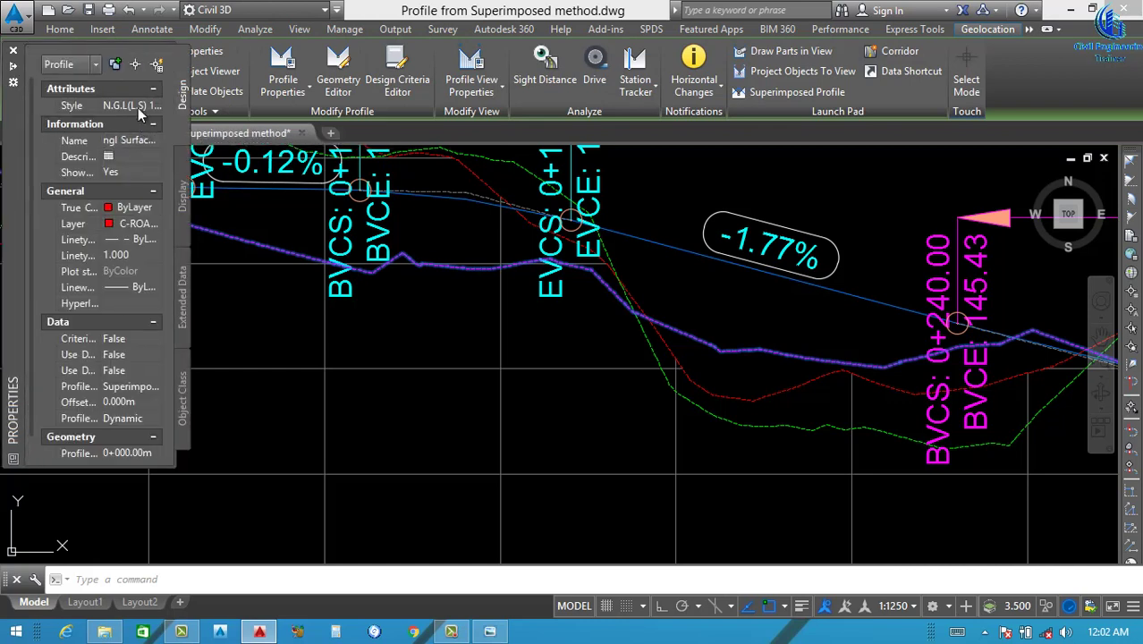
pyautogui.click(137, 141)
pyautogui.write('LeNGL')
pyautogui.write('(L.S) 10')
pyautogui.hotkey('ctrl', 'v')
pyautogui.press('Return')
pyautogui.press('Escape')
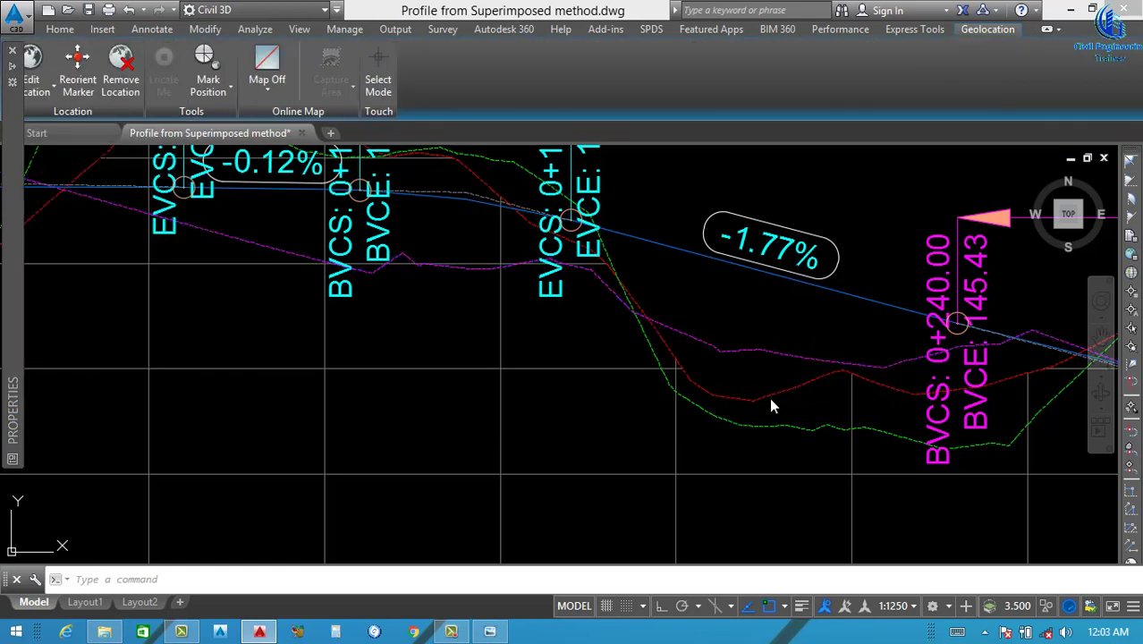
# Rename the red centreline ground profile to NGL(C.L) and close the object properties.
pyautogui.moveTo(16, 114)
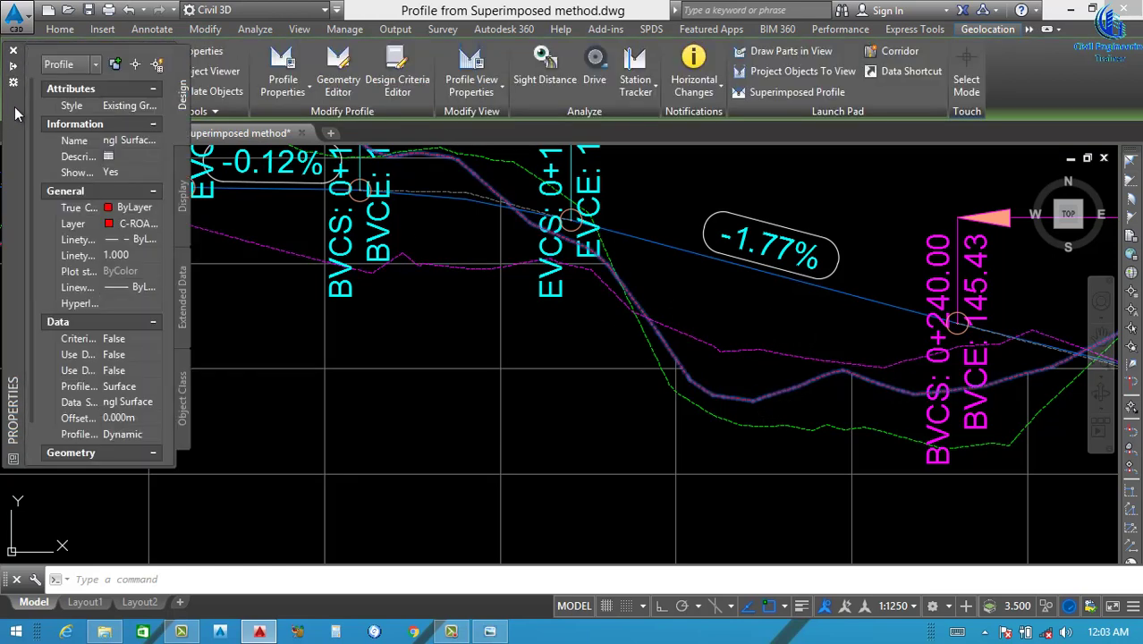
pyautogui.click(142, 141)
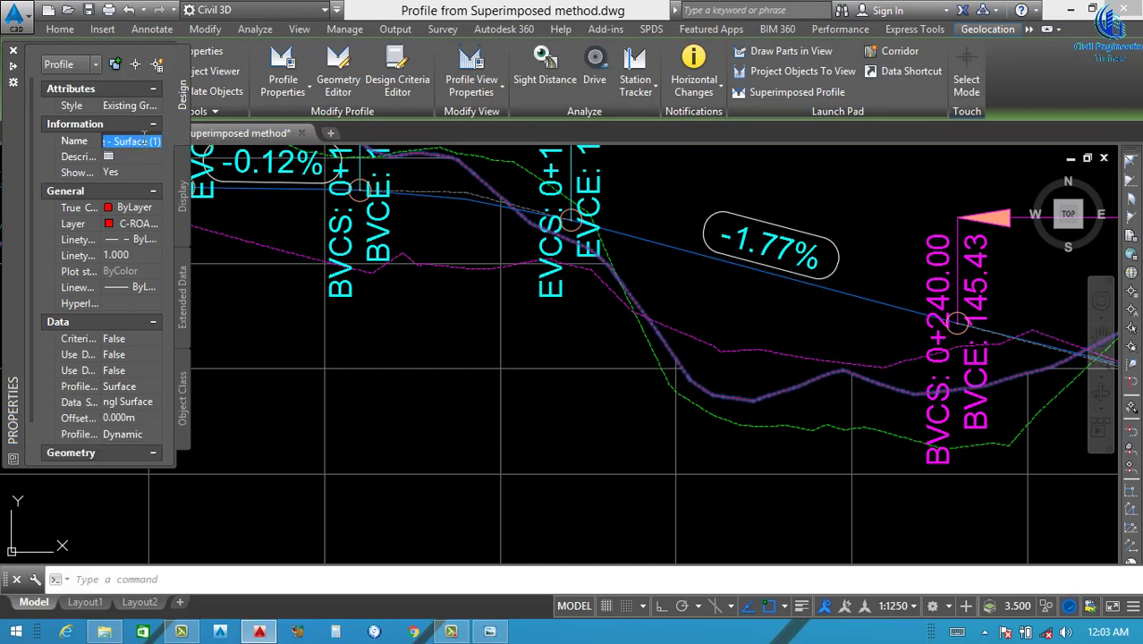
pyautogui.write('NG')
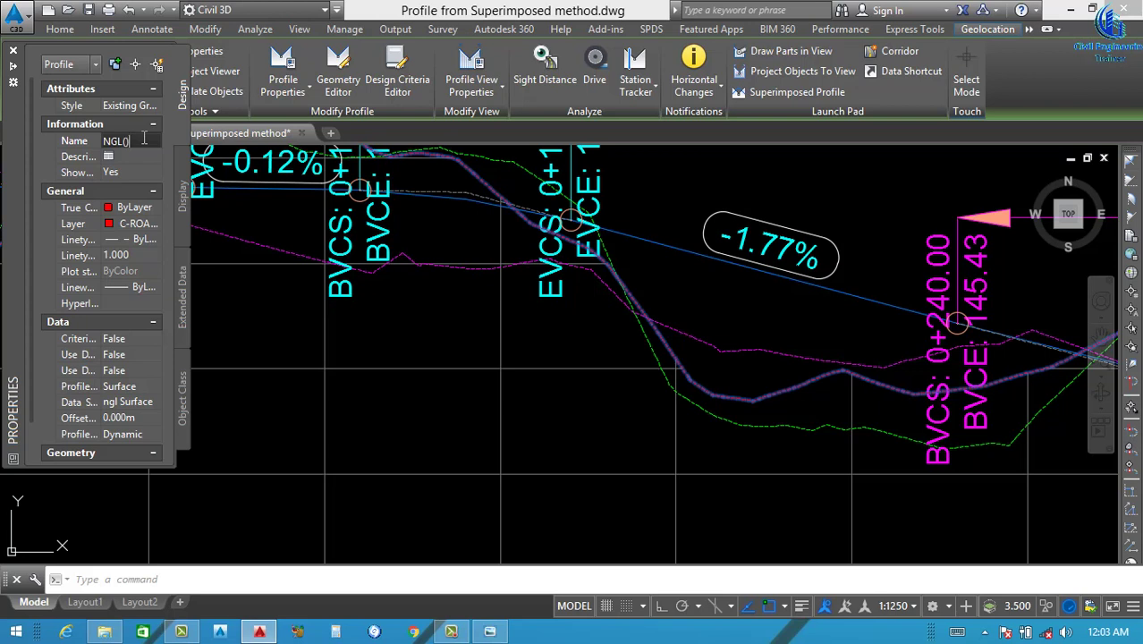
pyautogui.write('L(C.L)')
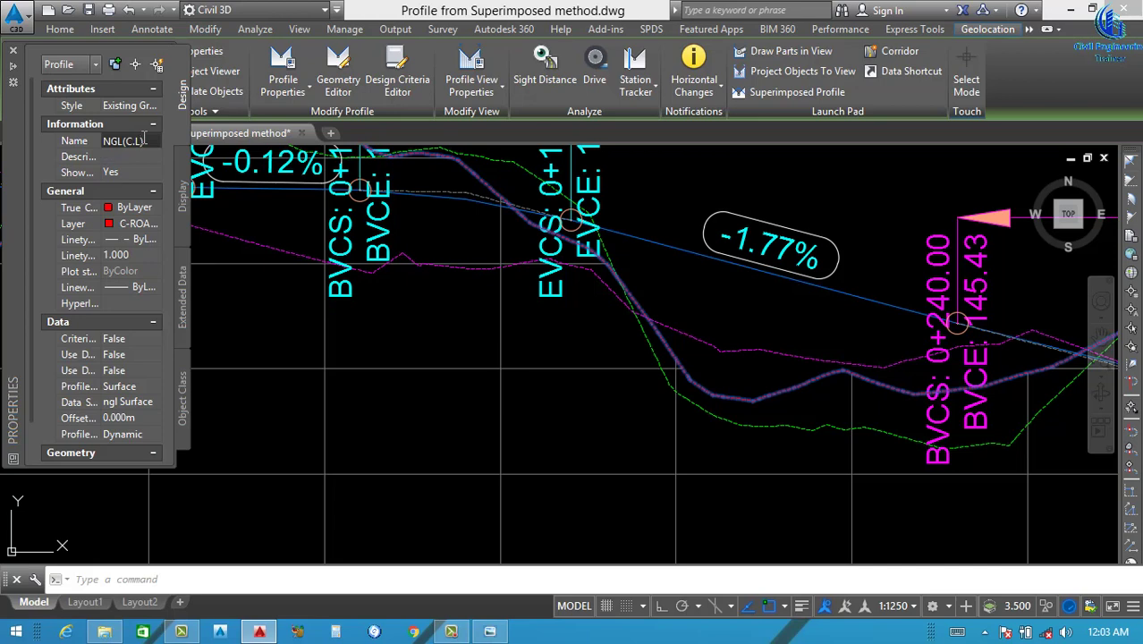
pyautogui.press('Return')
pyautogui.click(14, 51)
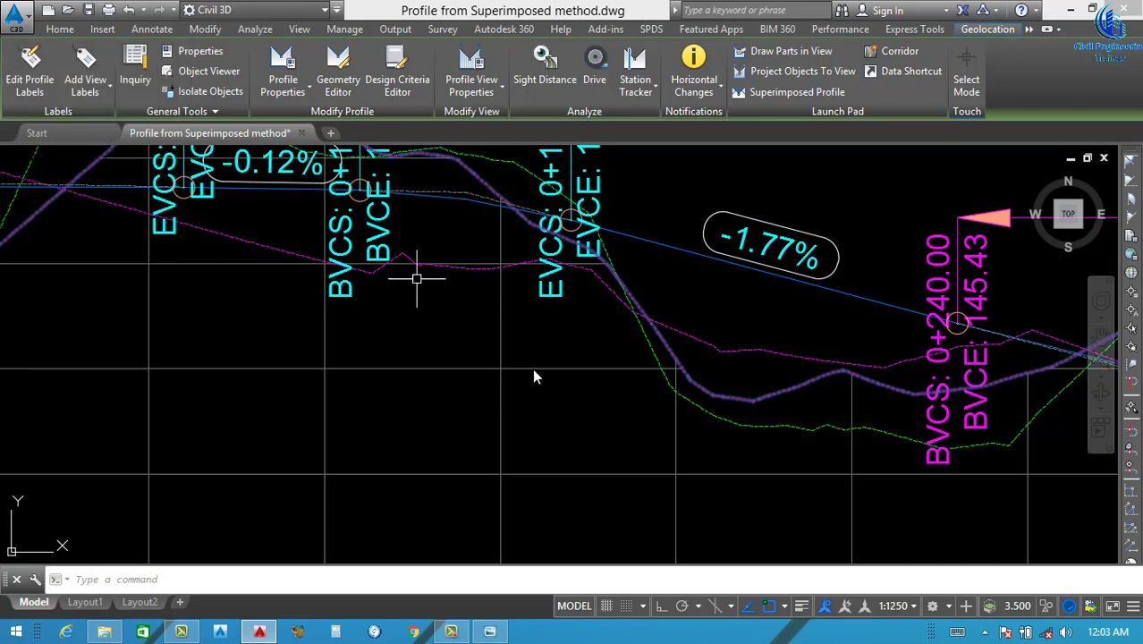
# Open the profile view properties of the Grand Truck Road(C.L) profile view to edit its bands.
pyautogui.scroll(-8, 502, 355)
pyautogui.scroll(2, 487, 409)
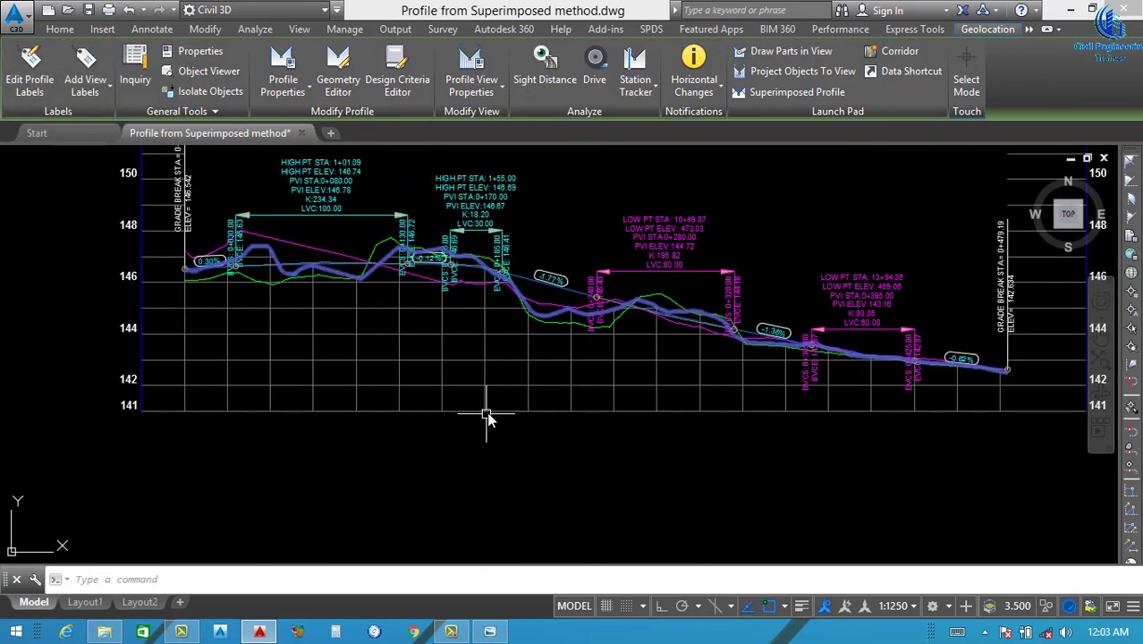
pyautogui.click(488, 411)
pyautogui.rightClick(560, 331)
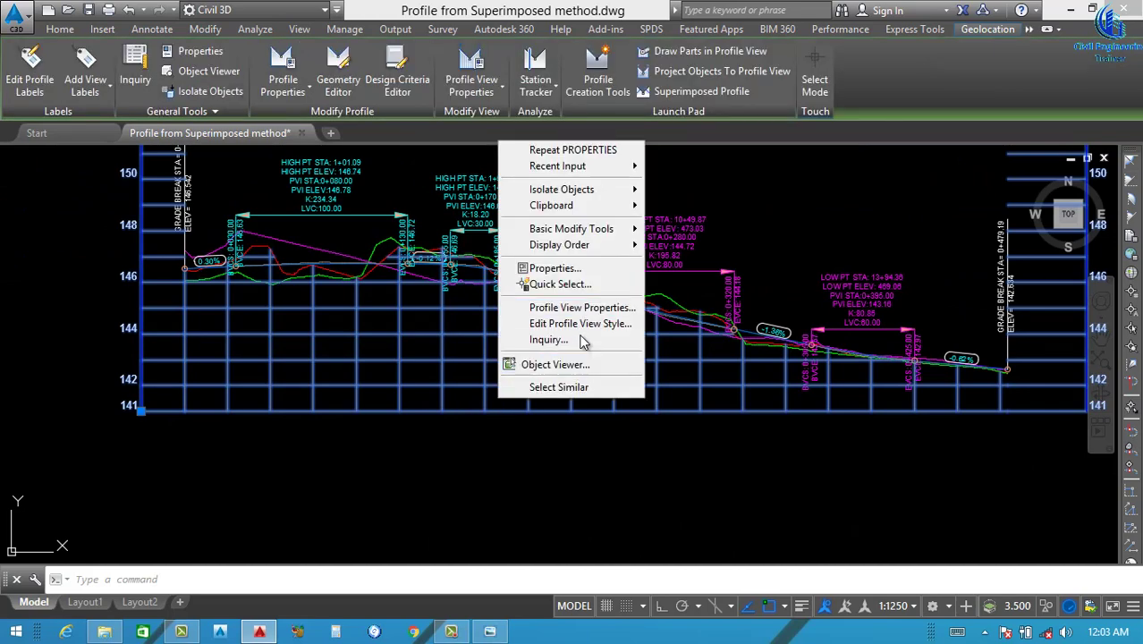
pyautogui.click(580, 308)
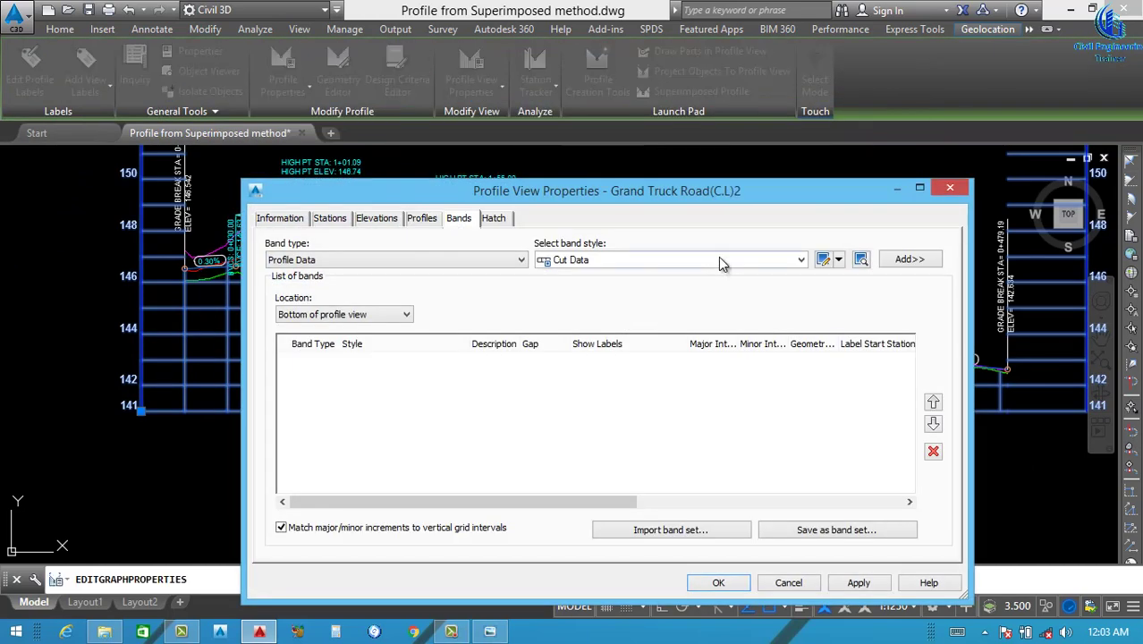
# Create a new profile data band style and name it STATION.
pyautogui.click(719, 259)
pyautogui.click(590, 281)
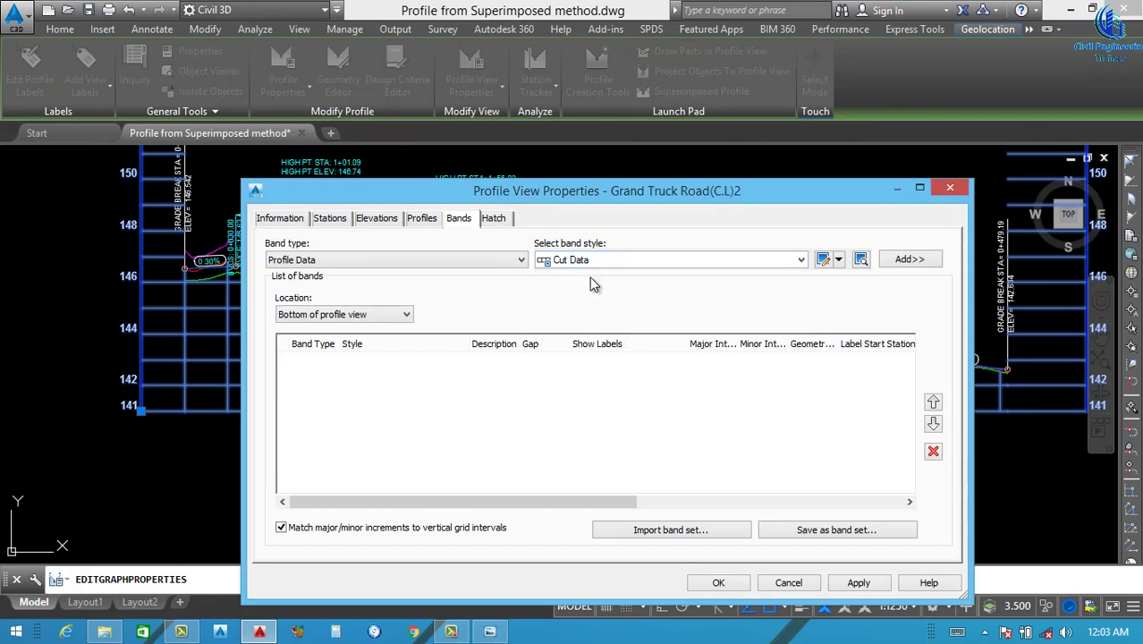
pyautogui.click(840, 260)
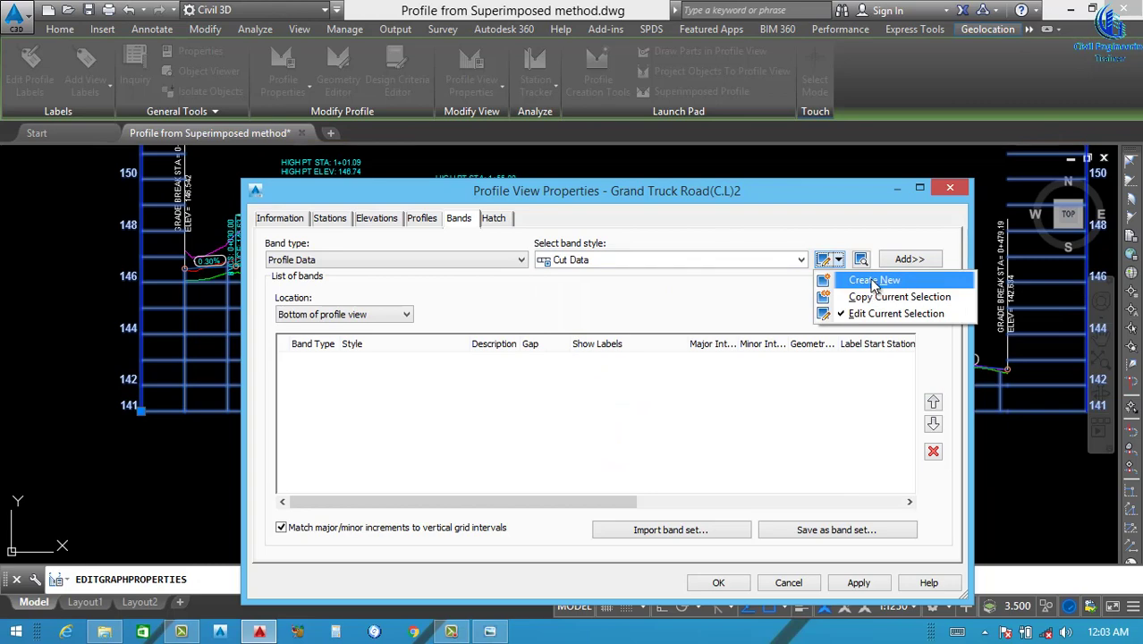
pyautogui.click(873, 282)
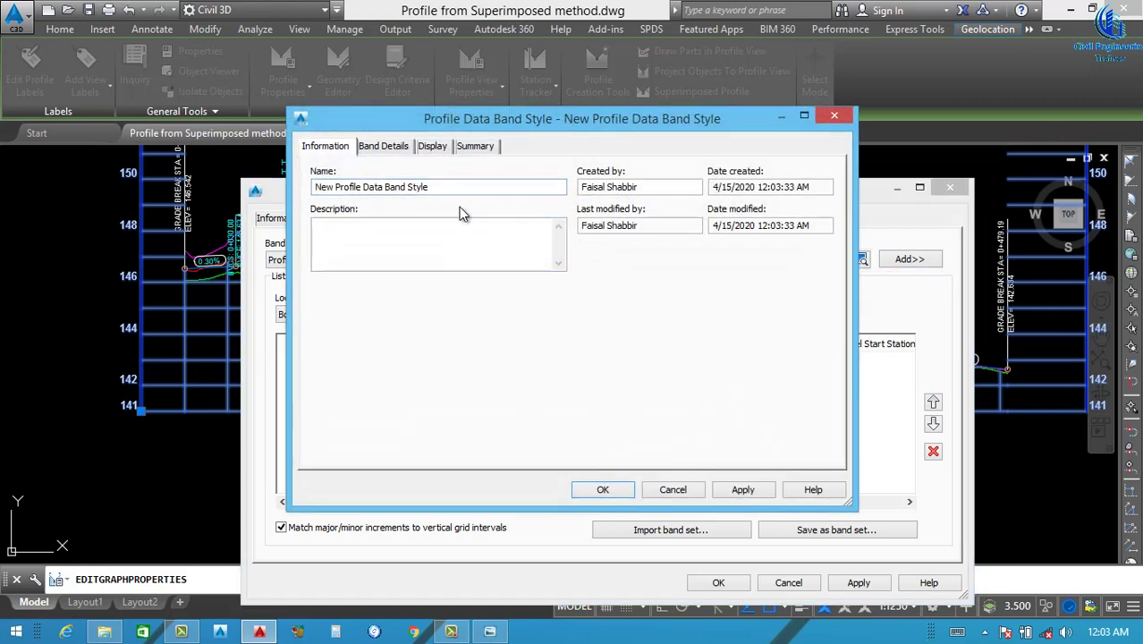
pyautogui.moveTo(441, 186); pyautogui.dragTo(302, 208)
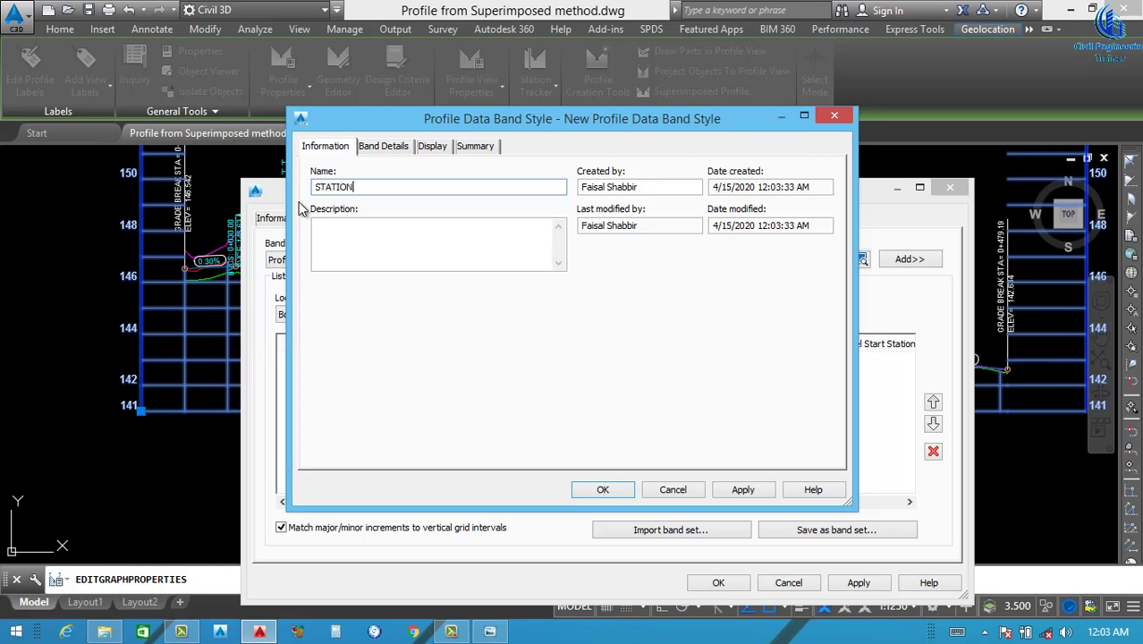
pyautogui.doubleClick(322, 187)
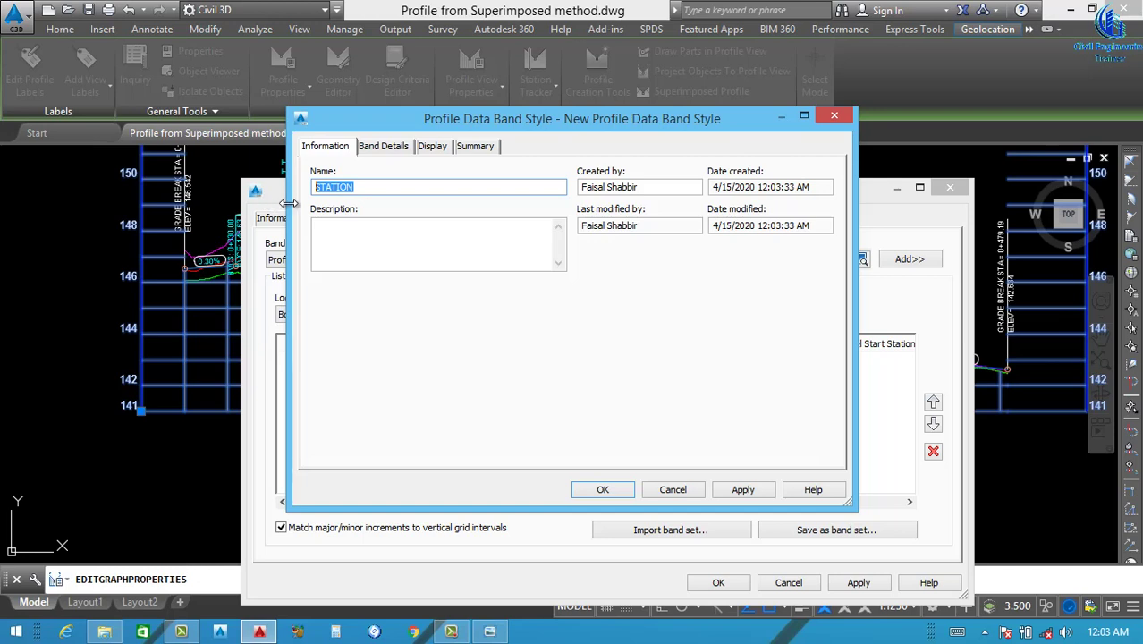
# In the band title label of the STATION style, name the text component STATION and set its anchor point to Middle Center.
pyautogui.click(385, 146)
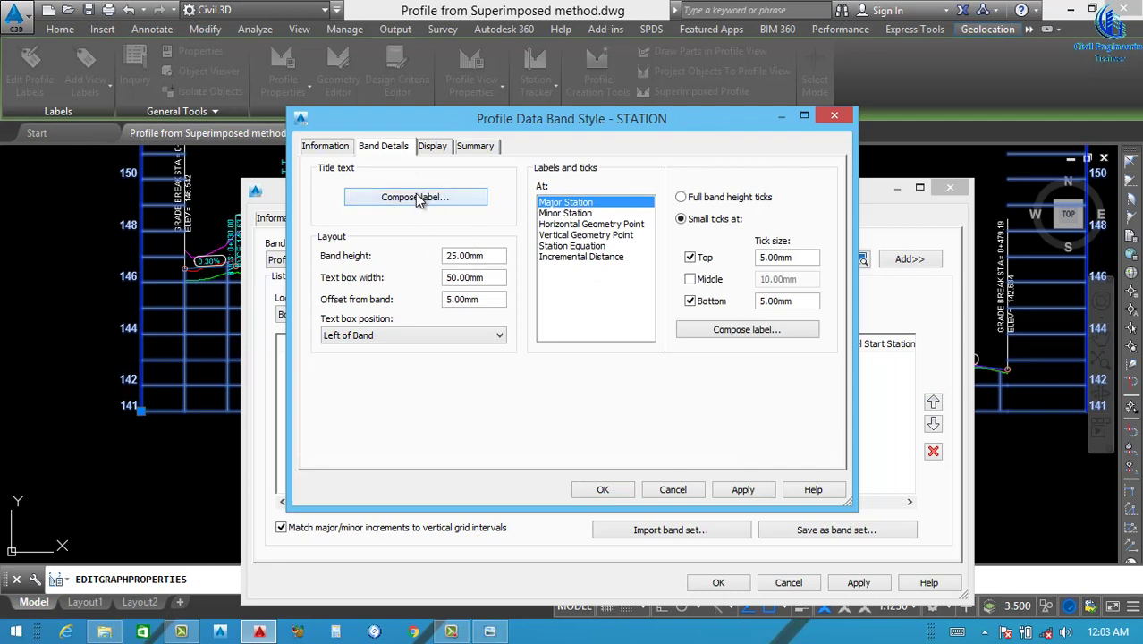
pyautogui.click(413, 196)
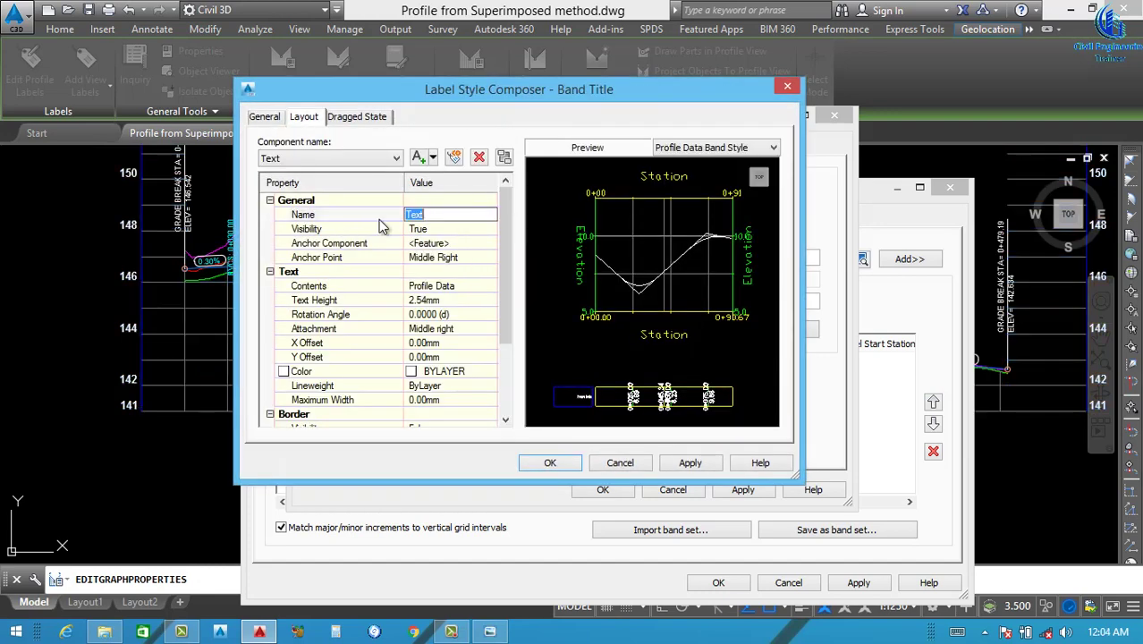
pyautogui.write('STATION')
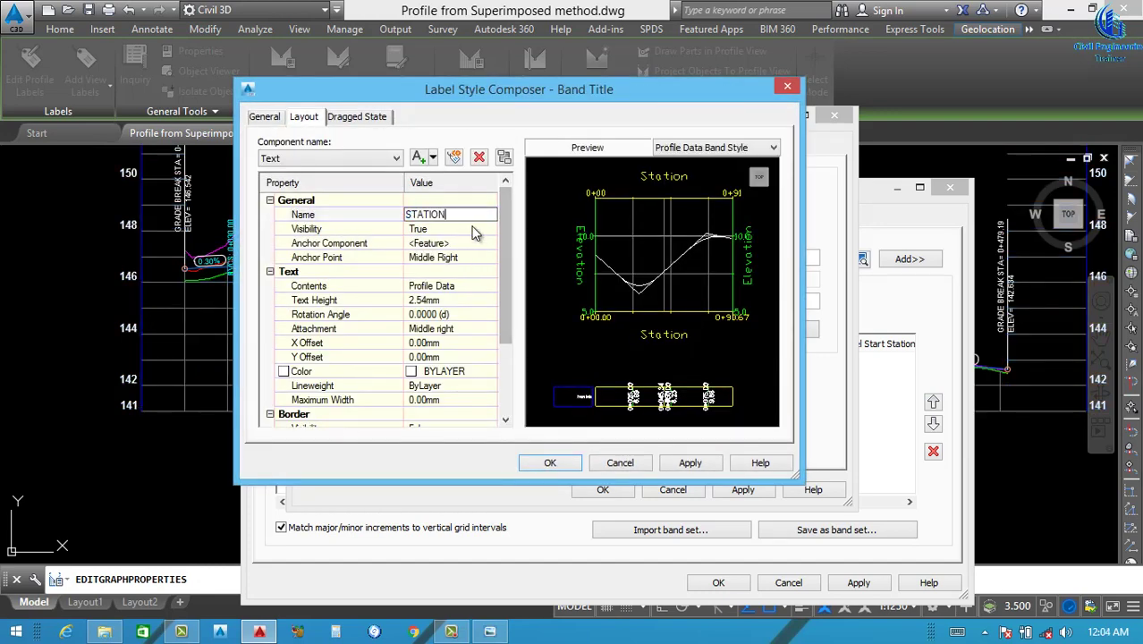
pyautogui.click(474, 258)
pyautogui.click(475, 257)
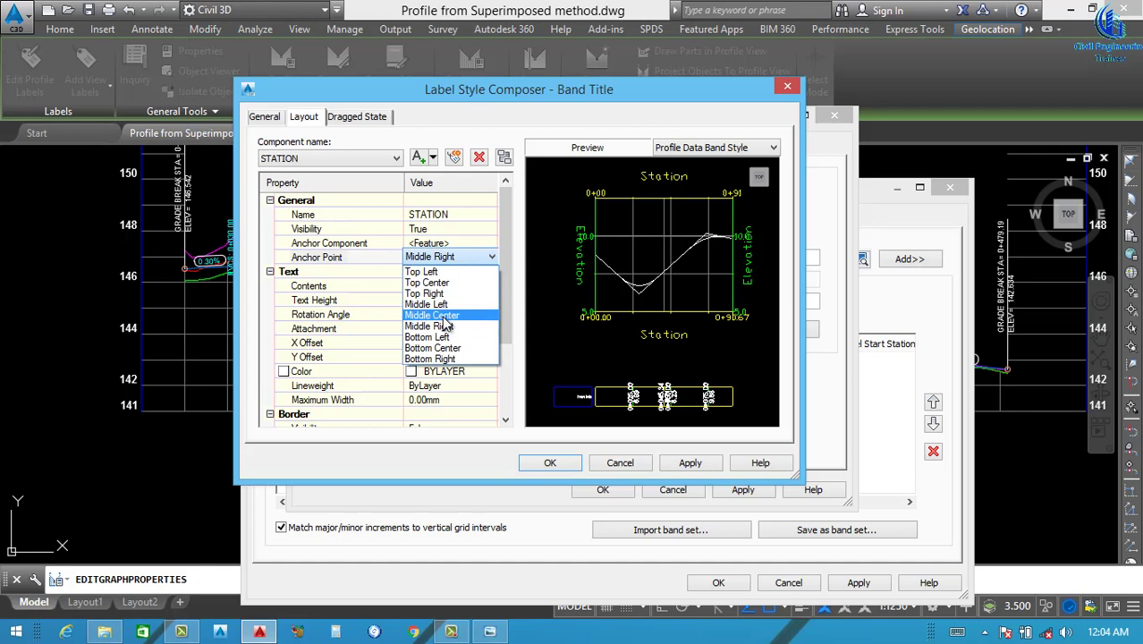
pyautogui.click(440, 311)
# Replace the band title's text contents with STATION, formatted bold and centre-justified.
pyautogui.click(483, 287)
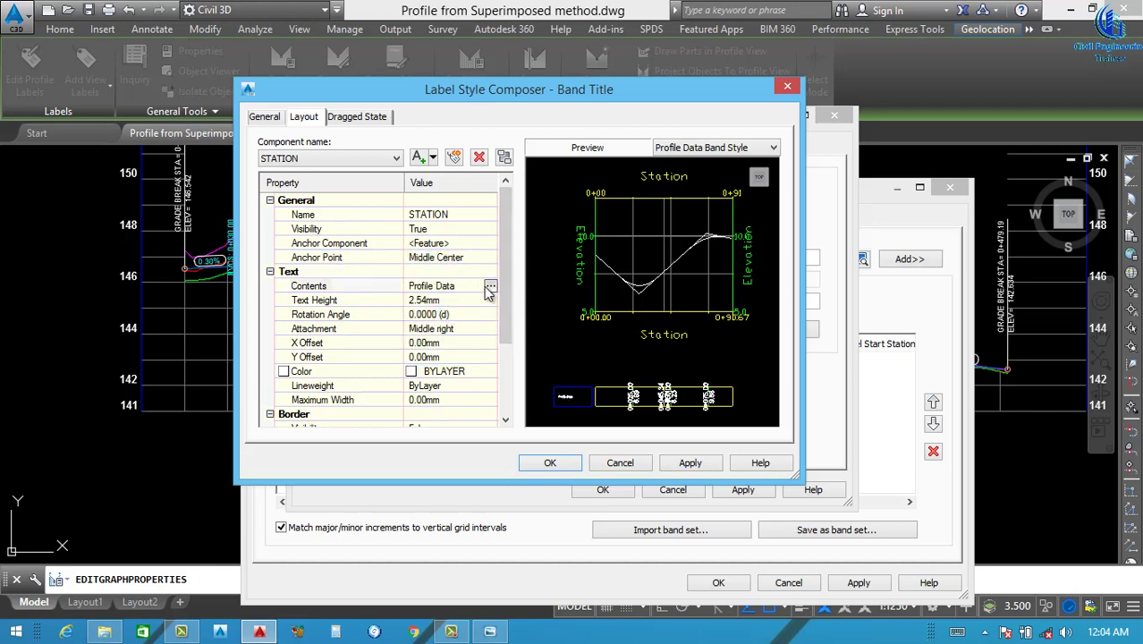
pyautogui.click(490, 287)
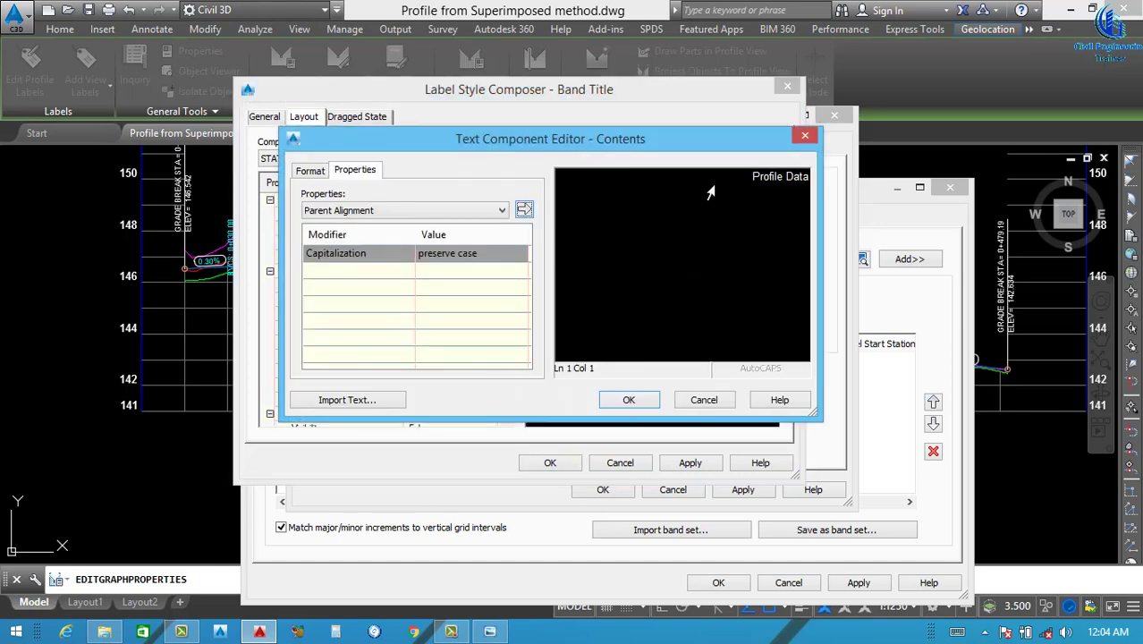
pyautogui.write('STATION')
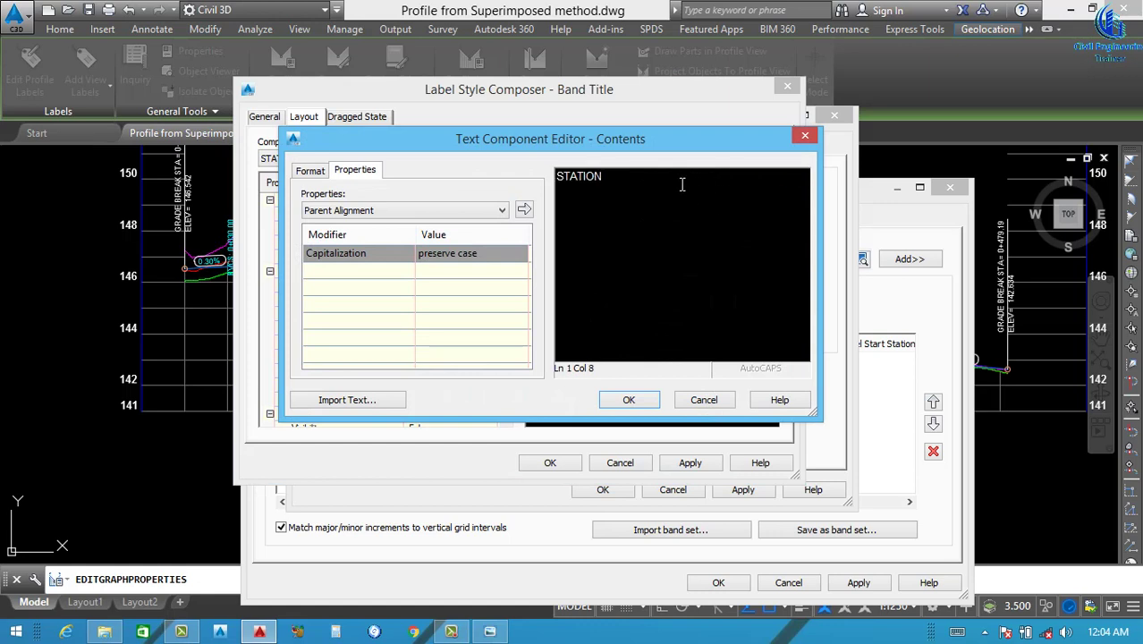
pyautogui.hotkey('ctrl', 'a')
pyautogui.click(311, 170)
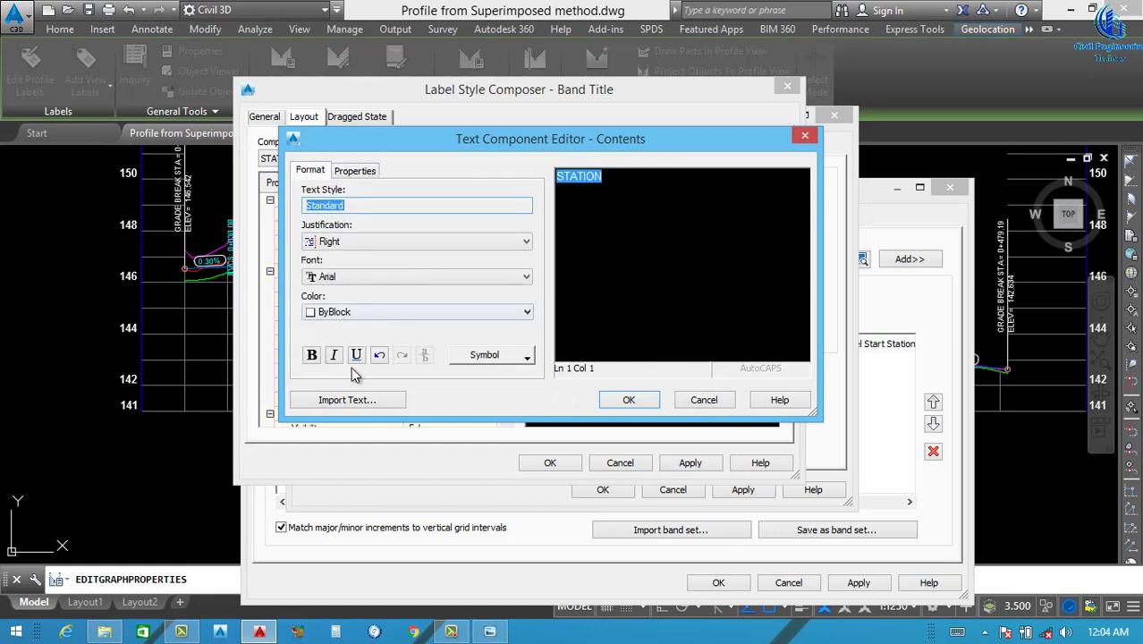
pyautogui.click(391, 310)
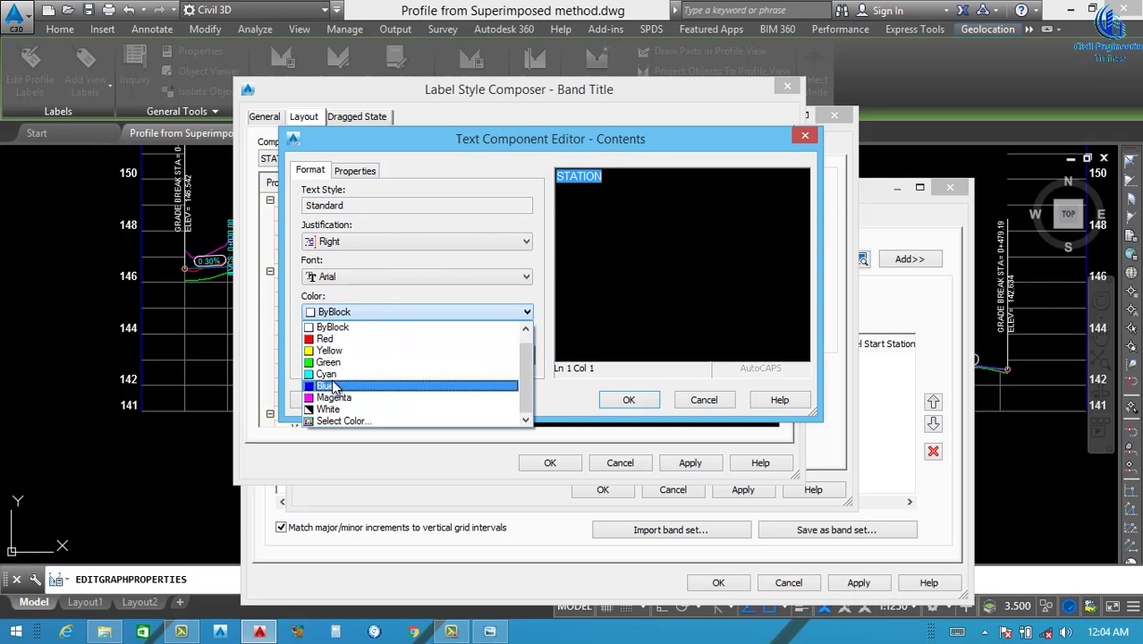
pyautogui.click(329, 408)
pyautogui.click(312, 356)
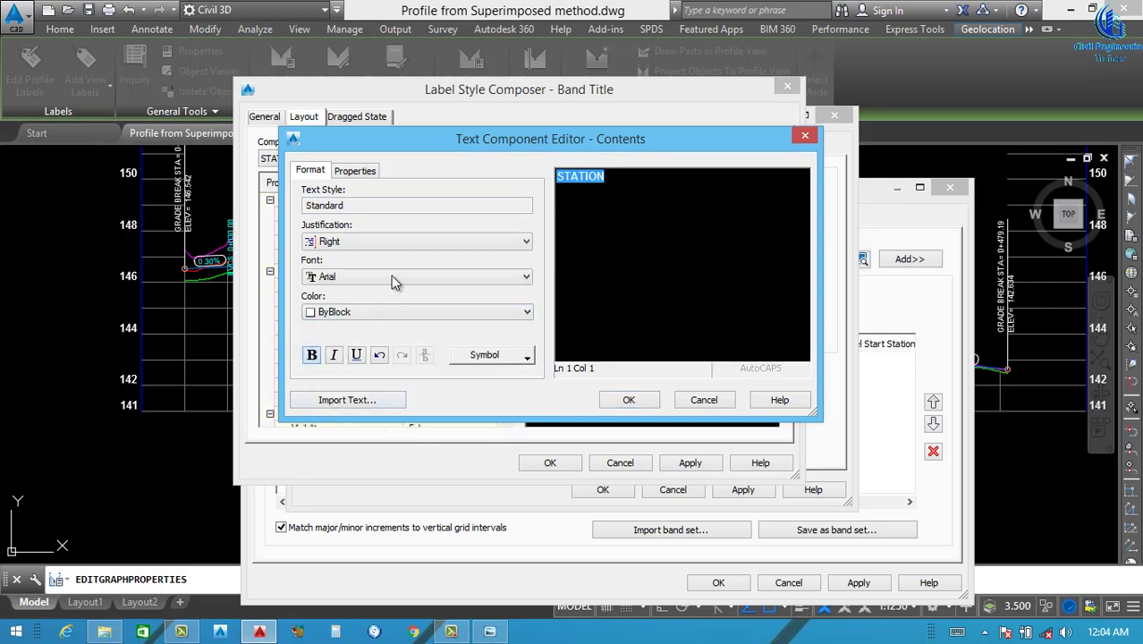
pyautogui.click(400, 244)
pyautogui.click(372, 269)
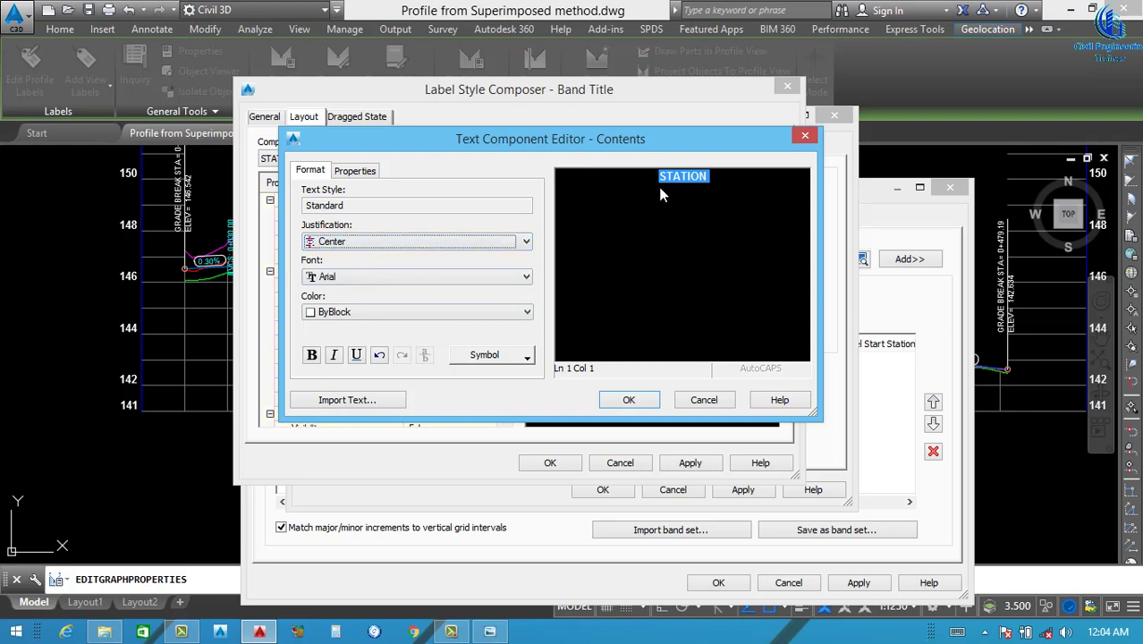
pyautogui.click(629, 400)
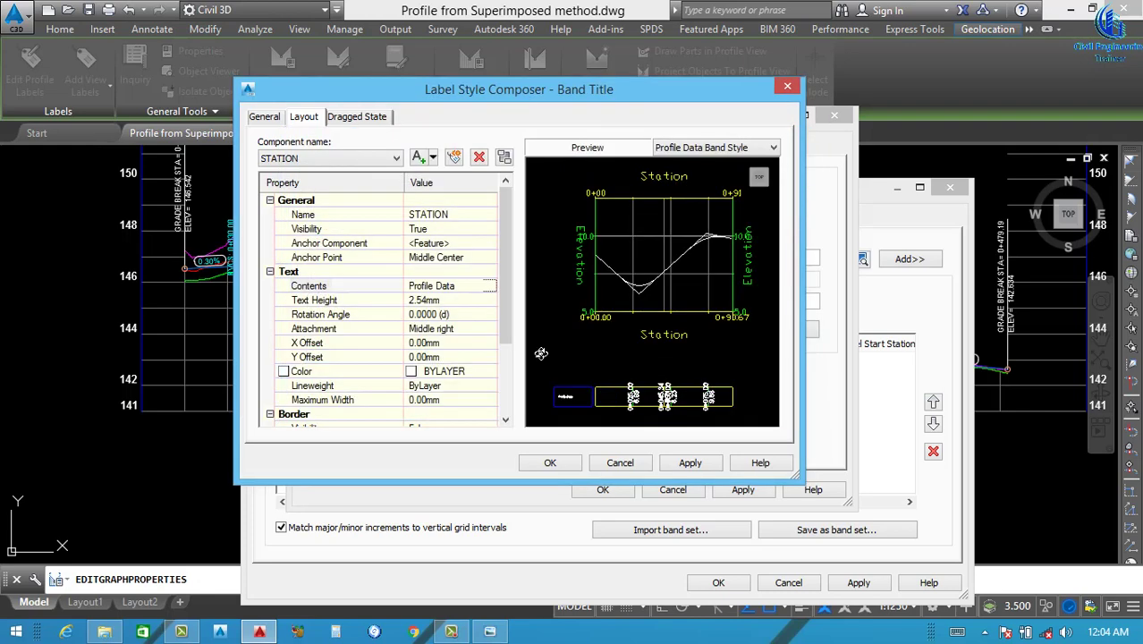
# Set the band title's text height to 5.50 mm and its attachment to Middle center.
pyautogui.click(471, 301)
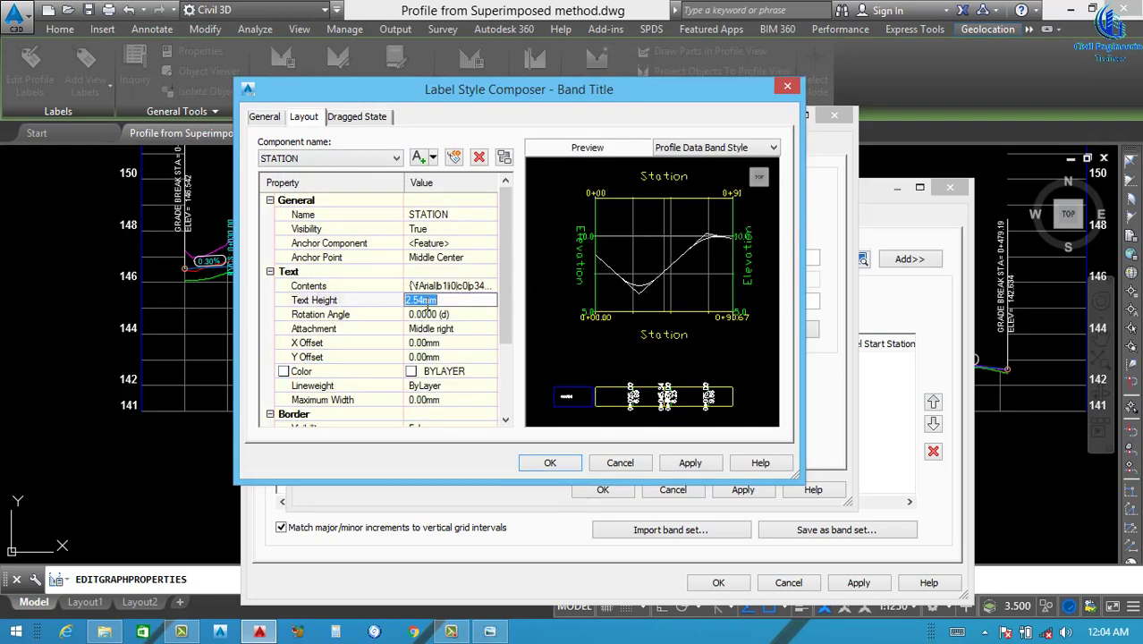
pyautogui.write('5.50')
pyautogui.click(444, 330)
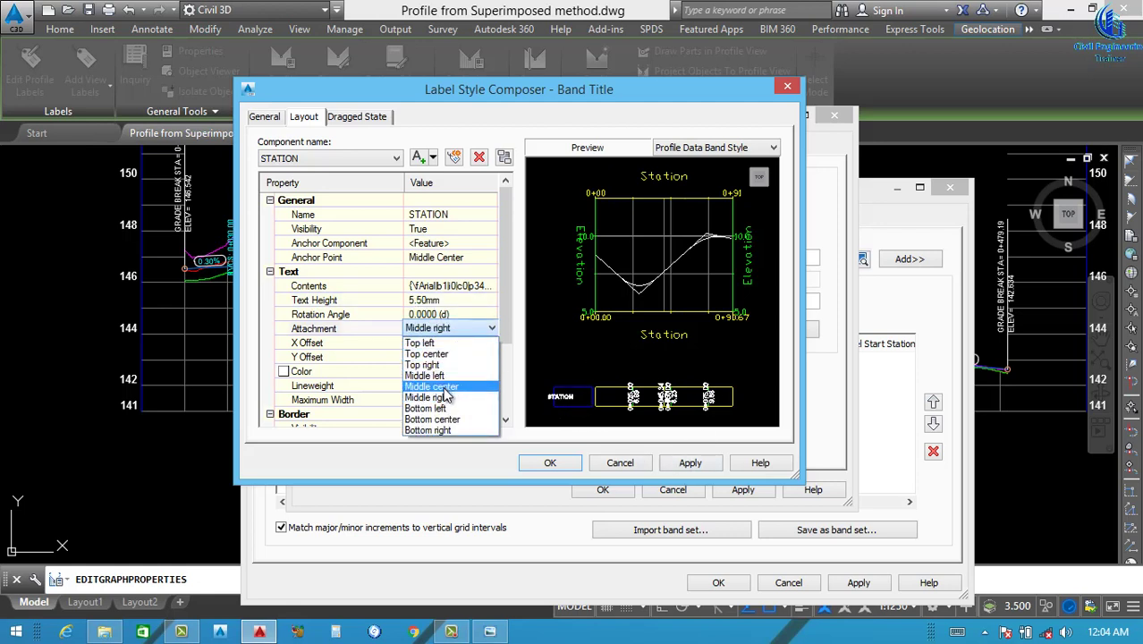
pyautogui.click(443, 386)
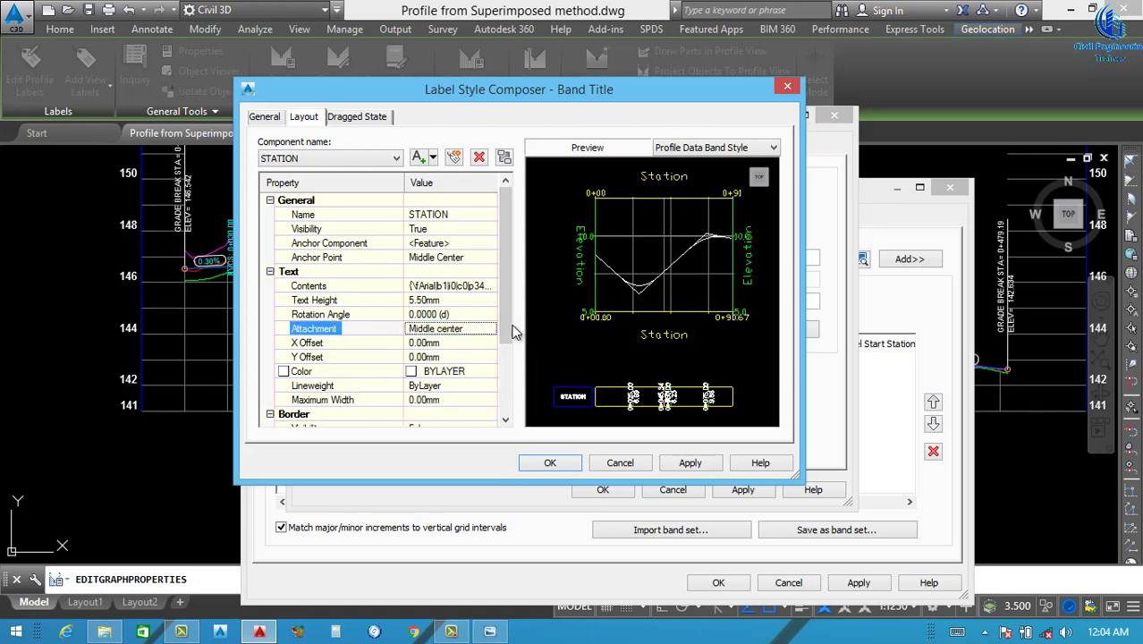
# Set the band title text colour to white and accept the title label settings.
pyautogui.scroll(-1, 502, 347)
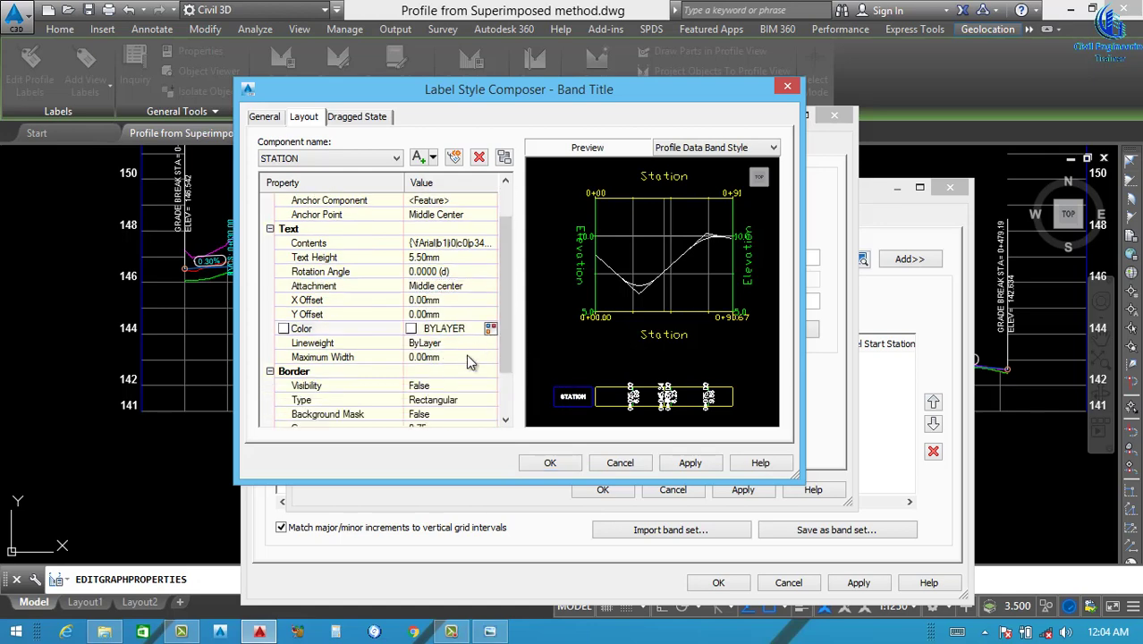
pyautogui.click(490, 328)
pyautogui.click(532, 354)
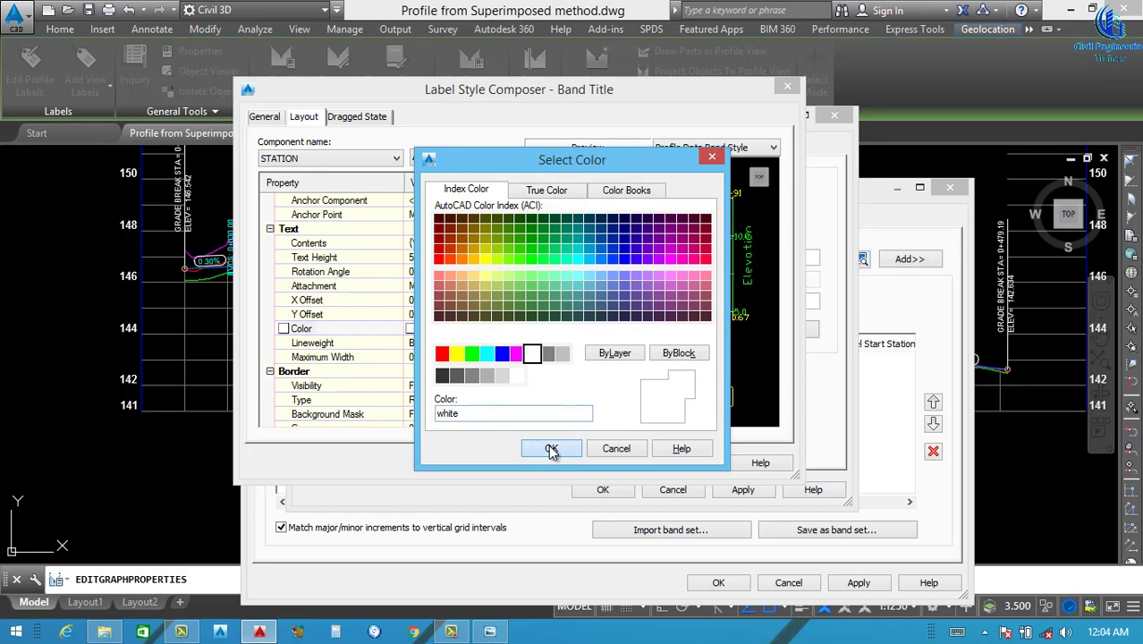
pyautogui.click(551, 450)
pyautogui.moveTo(505, 318); pyautogui.dragTo(501, 233)
pyautogui.click(689, 463)
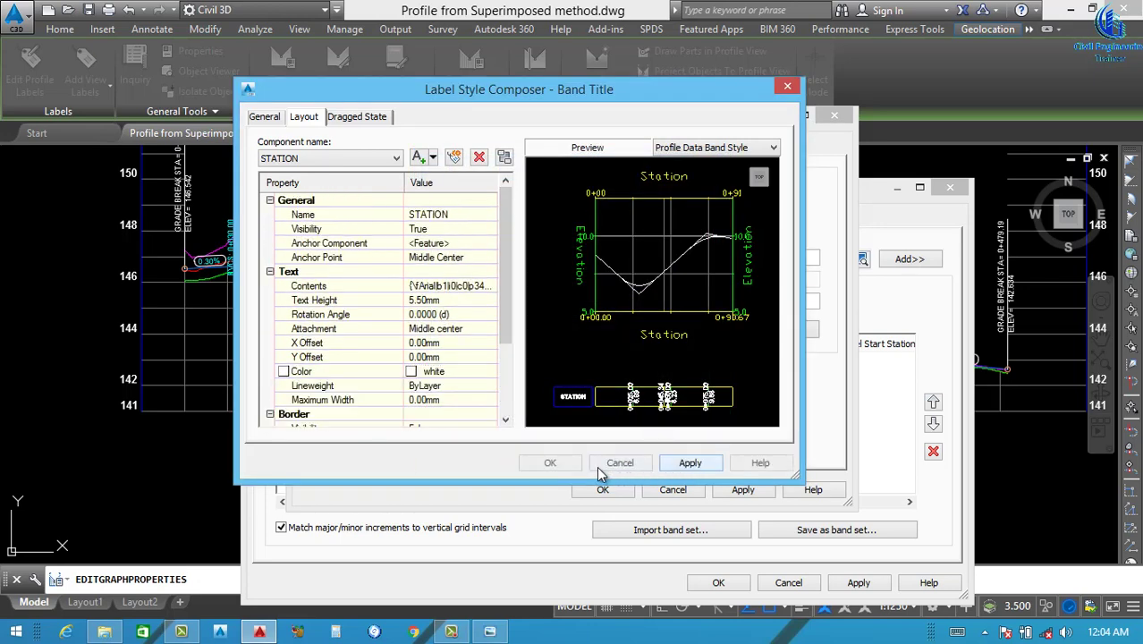
pyautogui.click(550, 464)
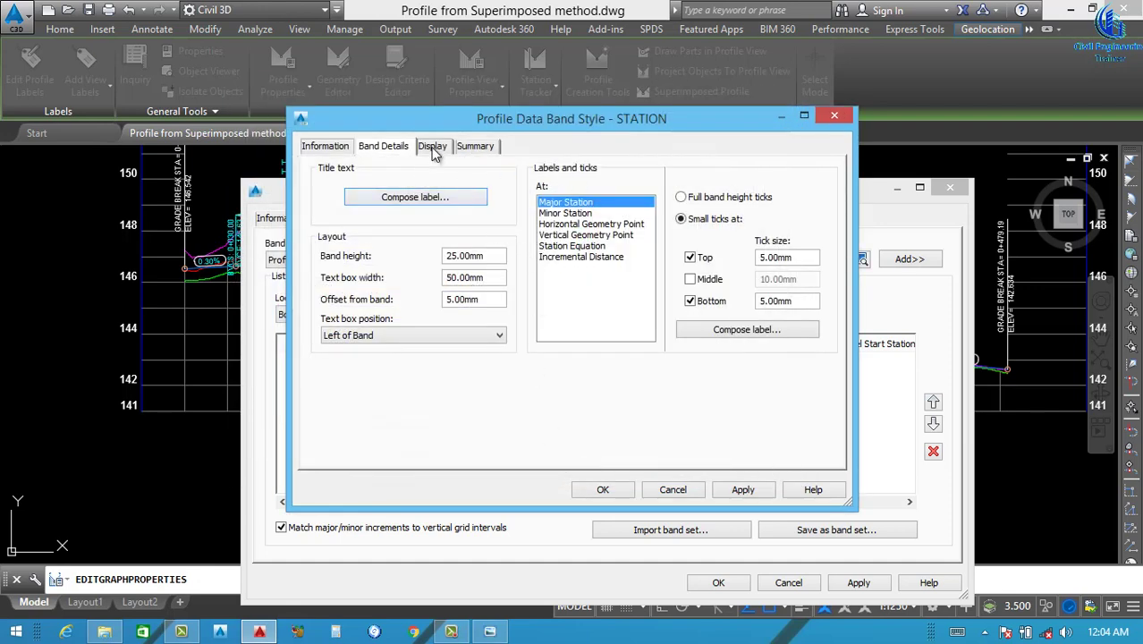
# Set the display colour of the STATION style's Band Border and Band Title Box to white.
pyautogui.click(434, 147)
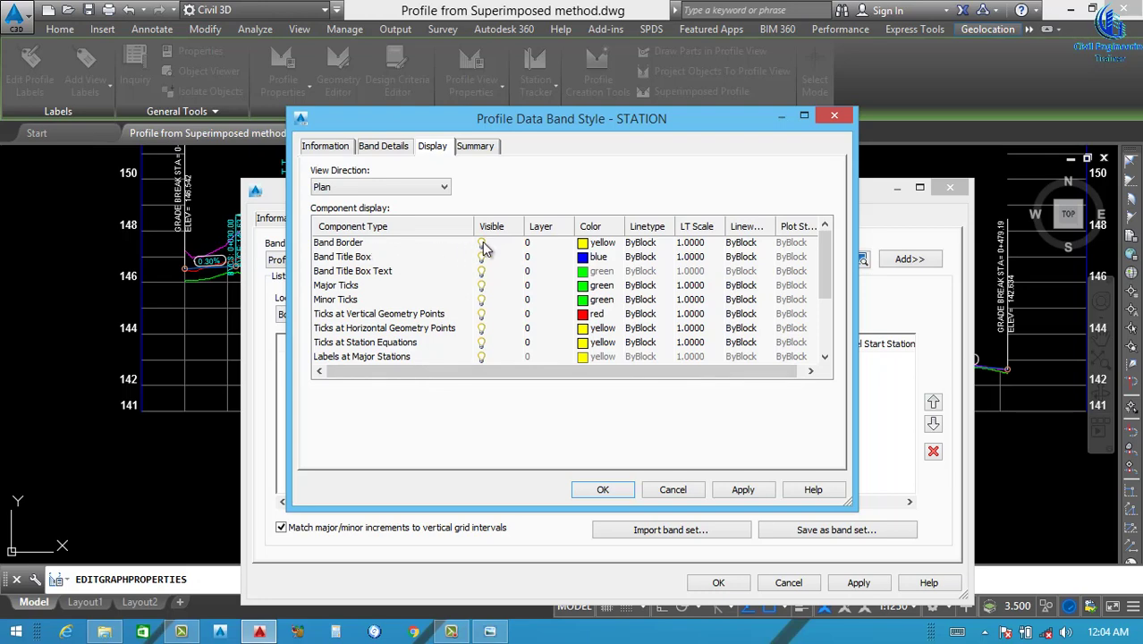
pyautogui.click(587, 243)
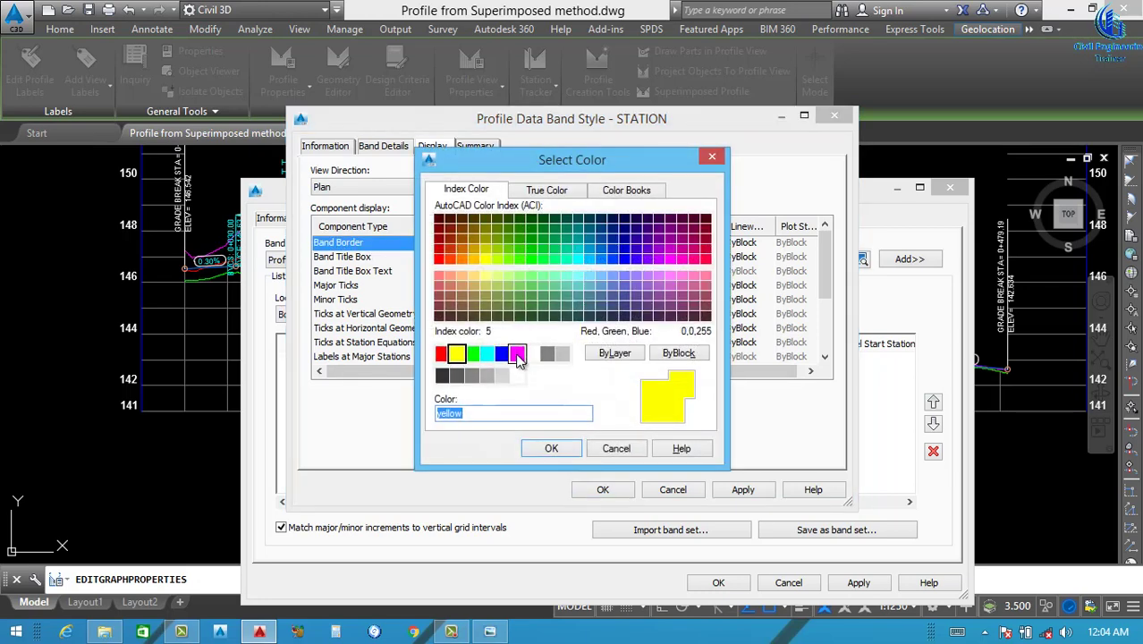
pyautogui.click(534, 355)
pyautogui.click(550, 448)
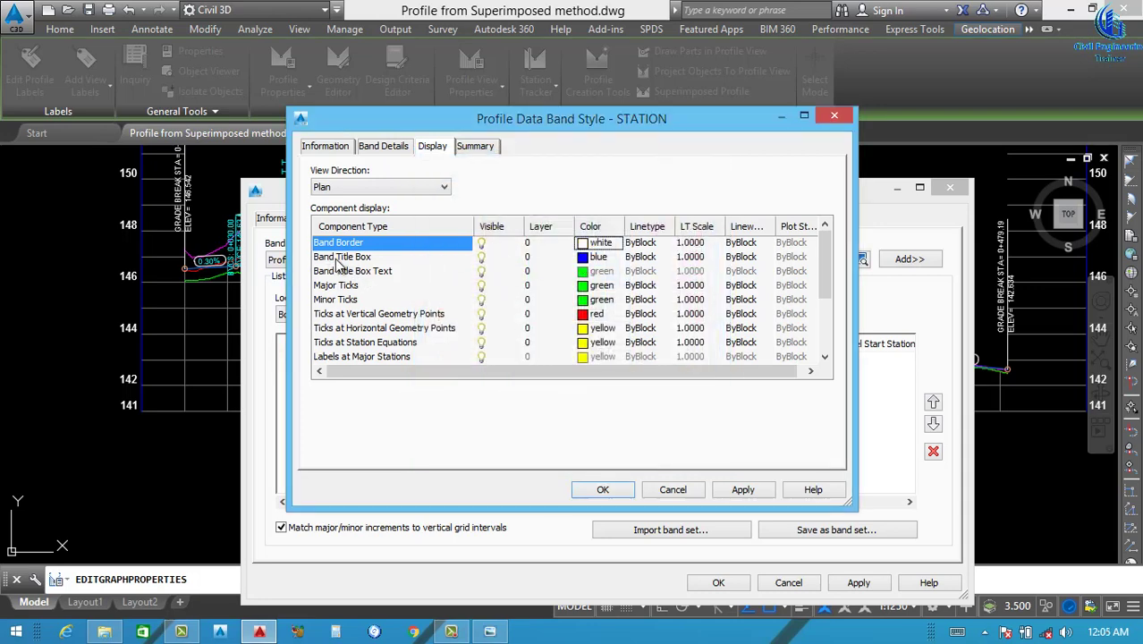
pyautogui.click(586, 257)
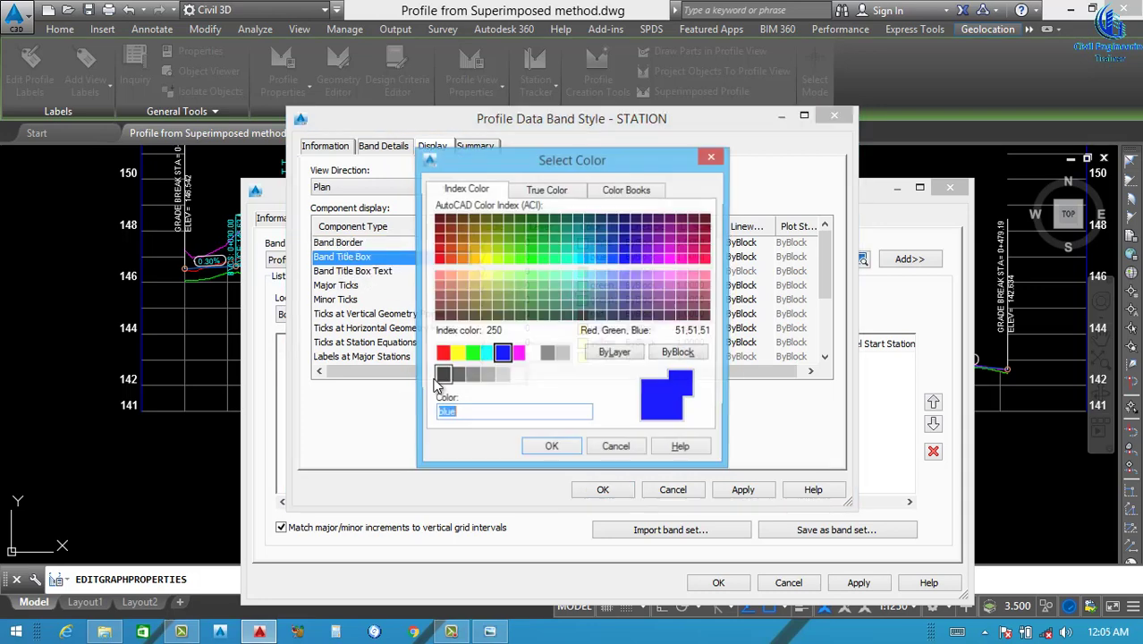
pyautogui.click(533, 352)
pyautogui.click(547, 447)
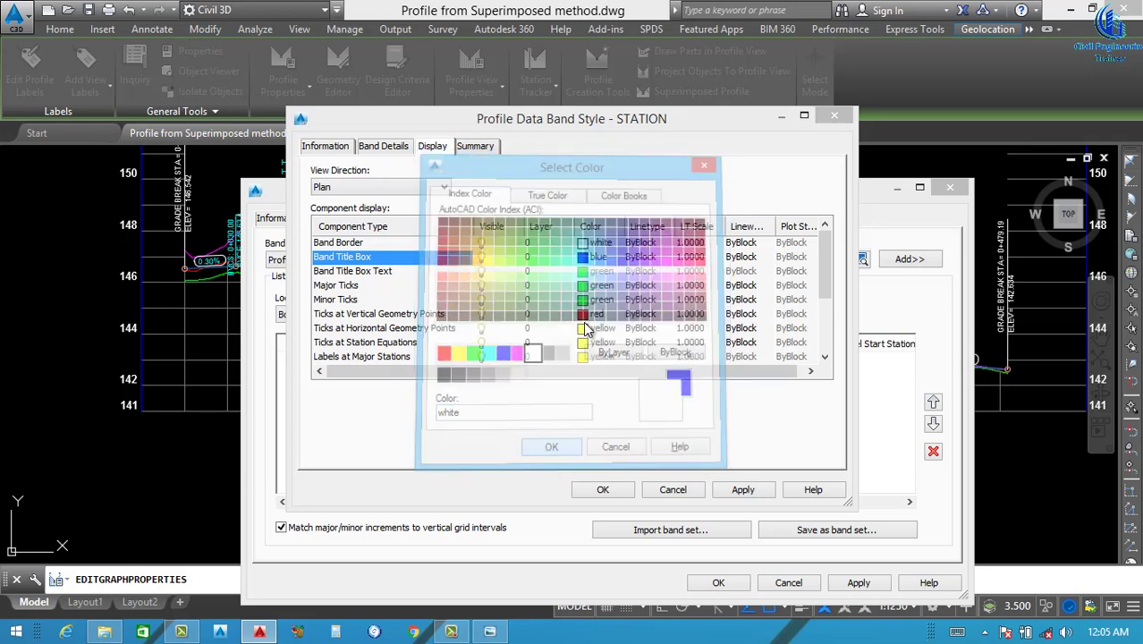
# Set the display colour of the STATION style's Major Ticks to white.
pyautogui.click(582, 272)
pyautogui.click(583, 285)
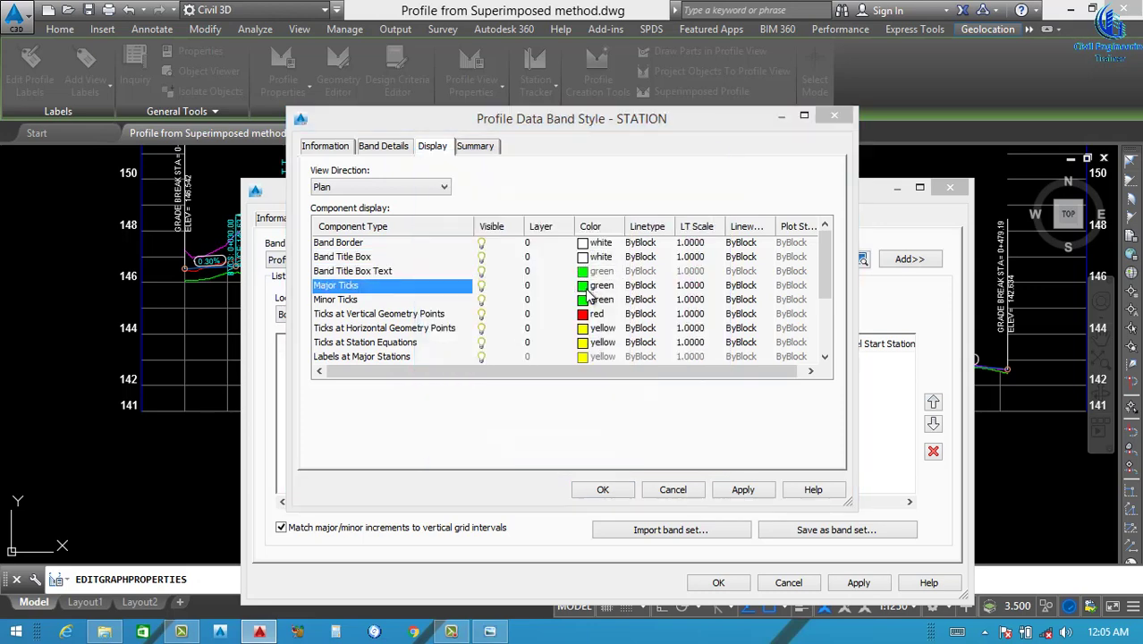
pyautogui.click(533, 352)
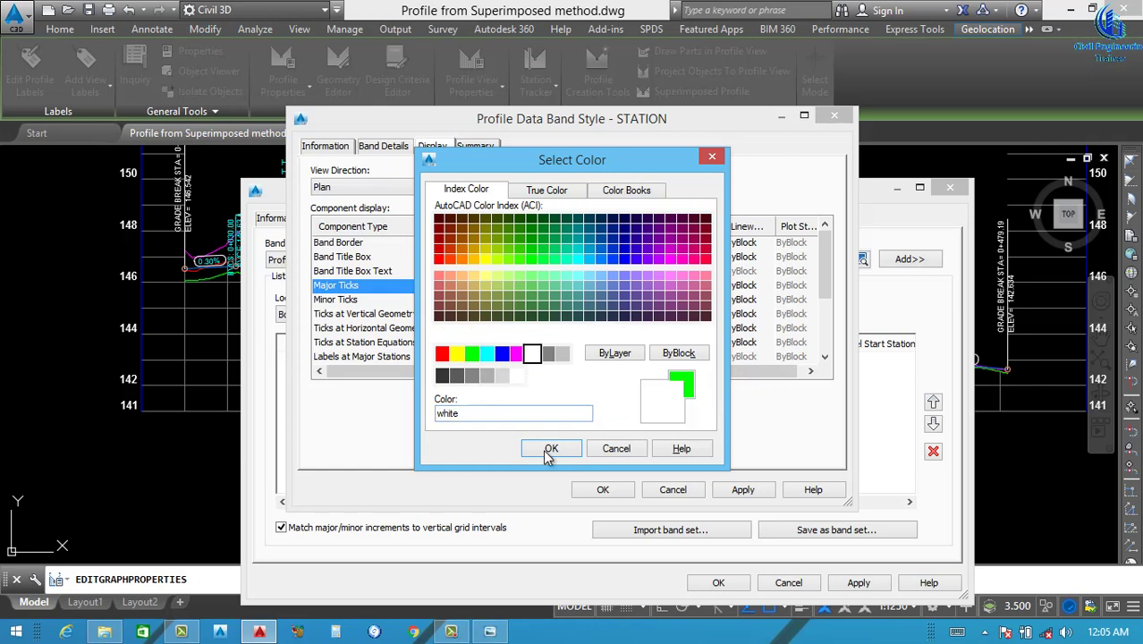
pyautogui.click(548, 447)
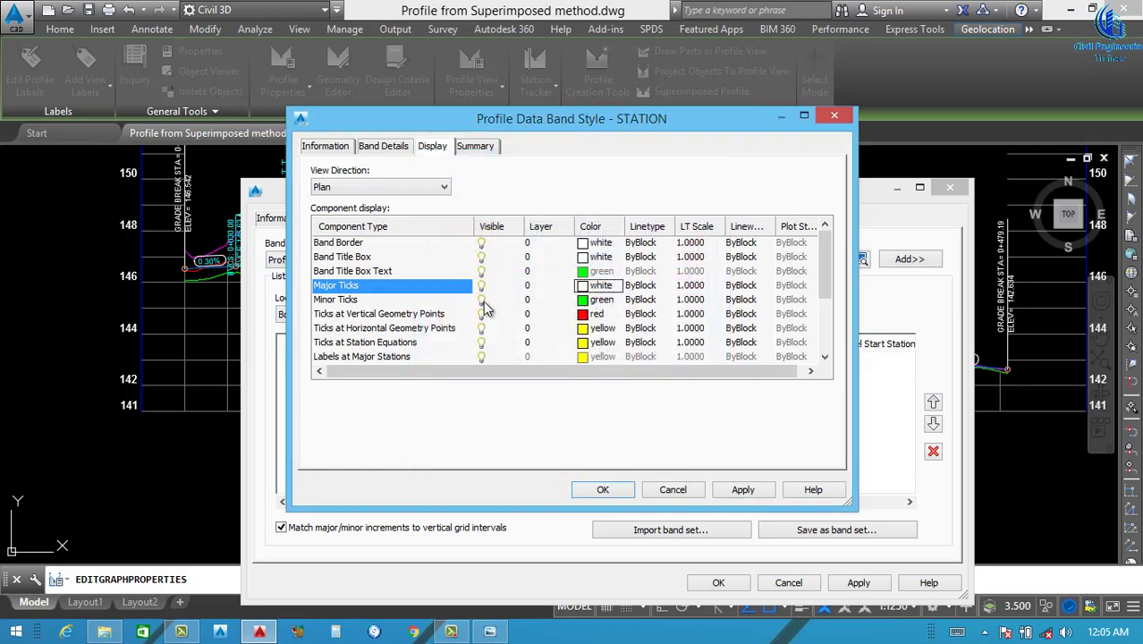
# Turn off the display of labels at minor stations, vertical and horizontal geometry points, and station equations in the STATION style.
pyautogui.moveTo(828, 281); pyautogui.dragTo(828, 333)
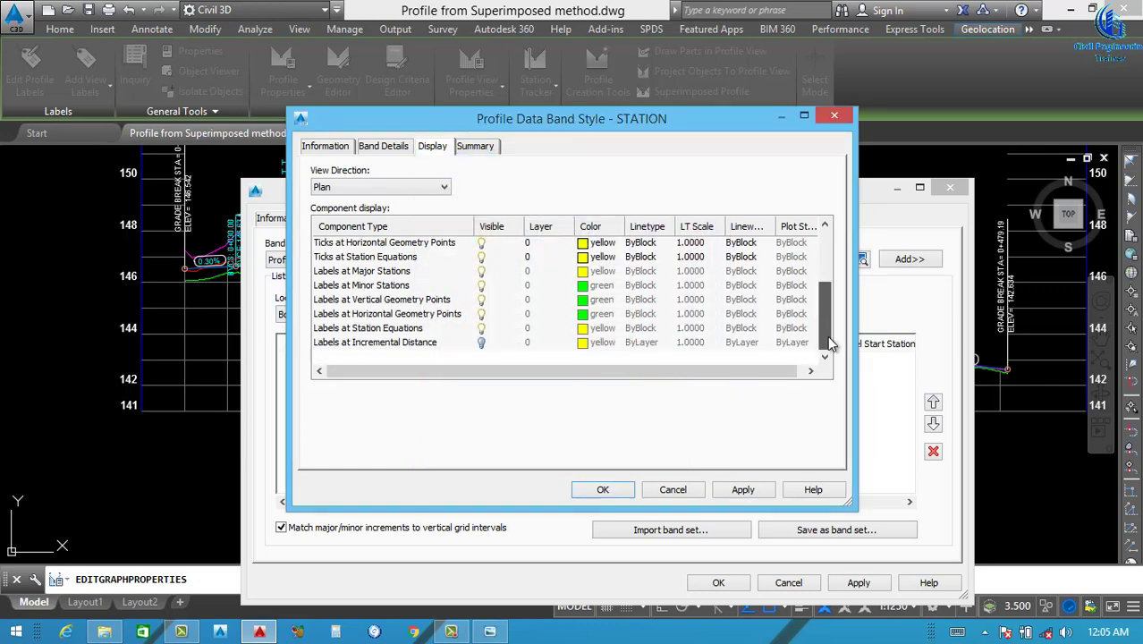
pyautogui.click(481, 342)
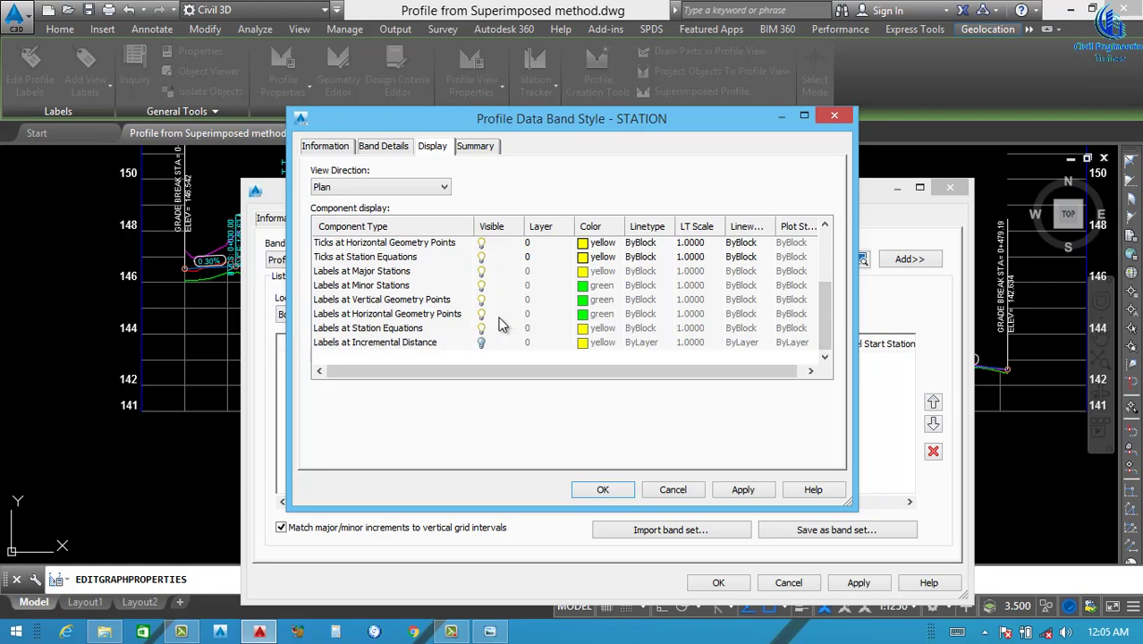
pyautogui.click(481, 329)
pyautogui.click(483, 314)
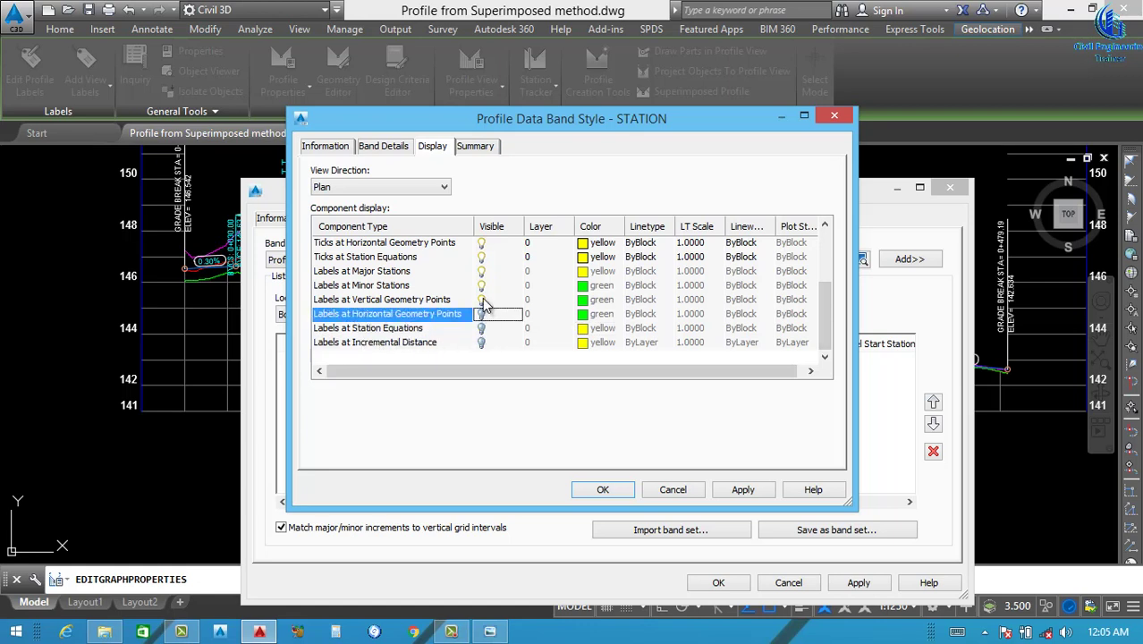
pyautogui.click(481, 300)
pyautogui.click(481, 286)
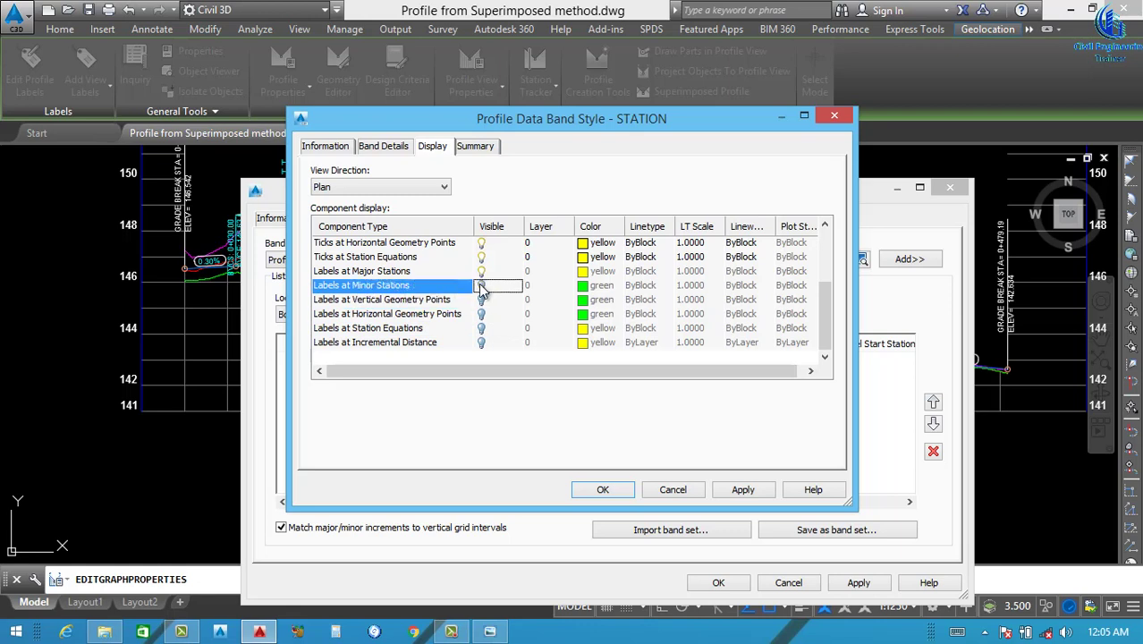
# Hide the STATION style's minor ticks and its ticks at vertical geometry points, horizontal geometry points and station equations, and apply the changes.
pyautogui.scroll(2, 486, 277)
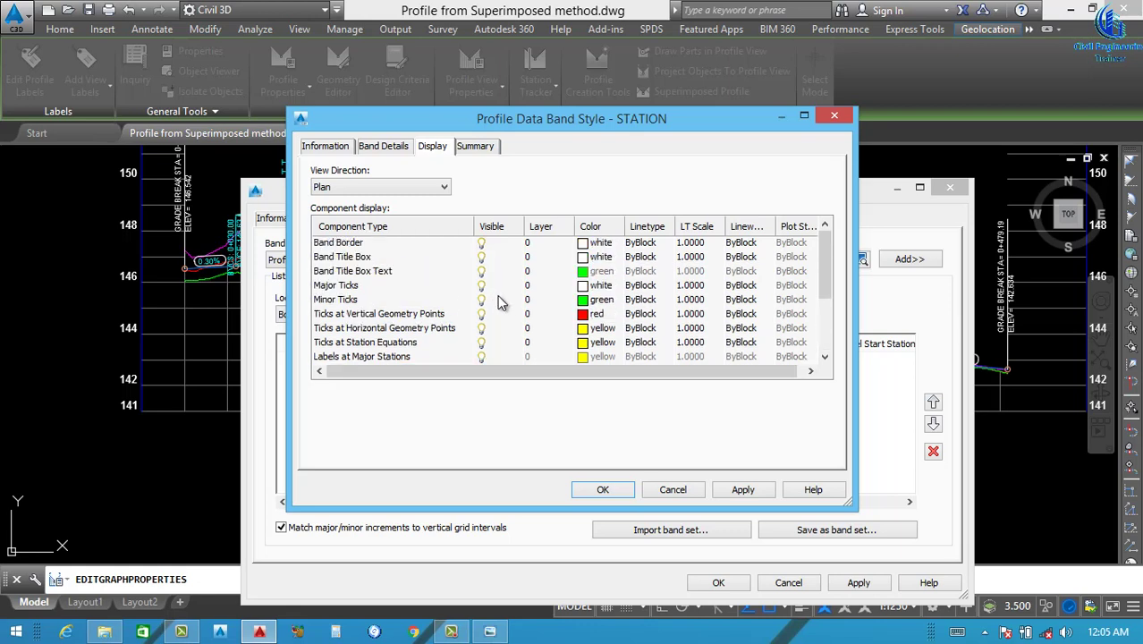
pyautogui.scroll(-1, 493, 315)
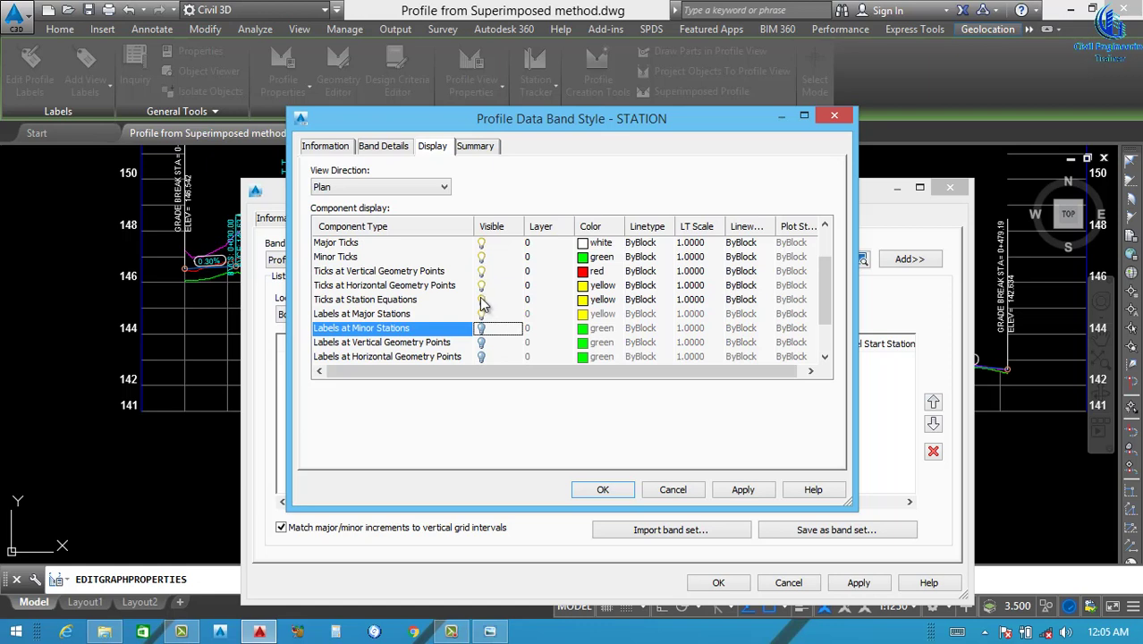
pyautogui.click(480, 300)
pyautogui.click(481, 285)
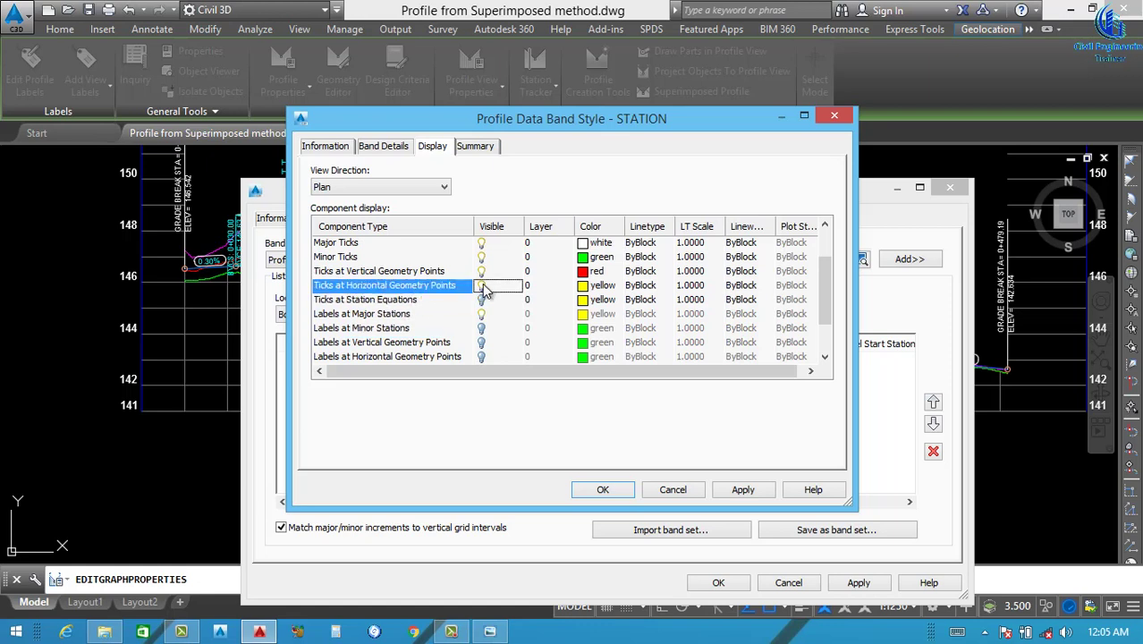
pyautogui.click(481, 271)
pyautogui.scroll(1, 485, 268)
pyautogui.scroll(-1, 485, 268)
pyautogui.scroll(1, 528, 289)
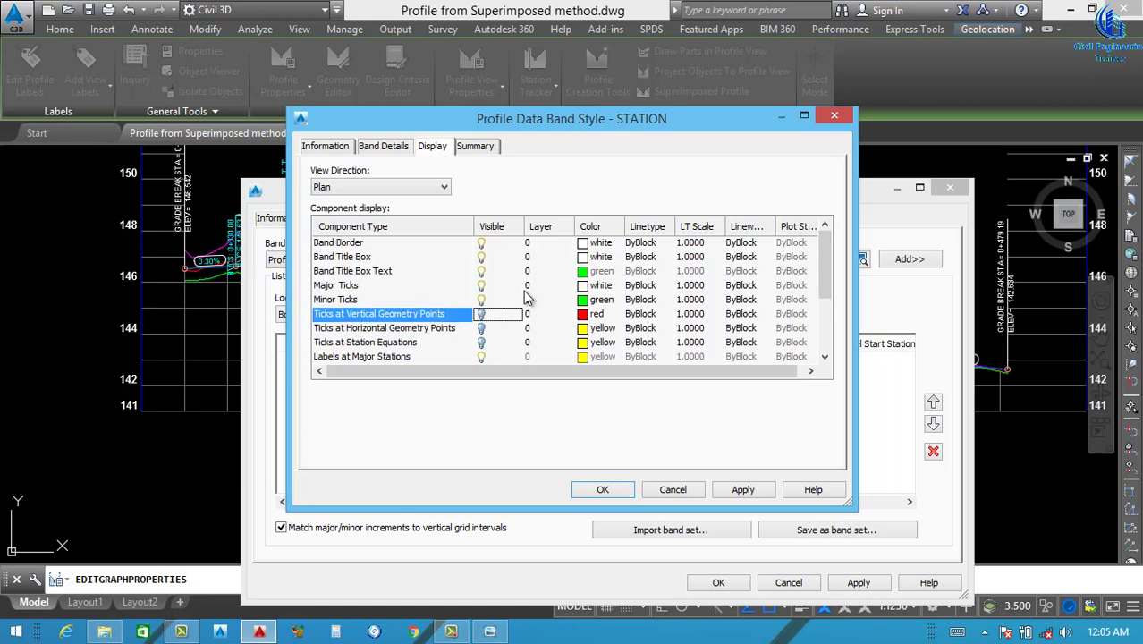
pyautogui.click(480, 300)
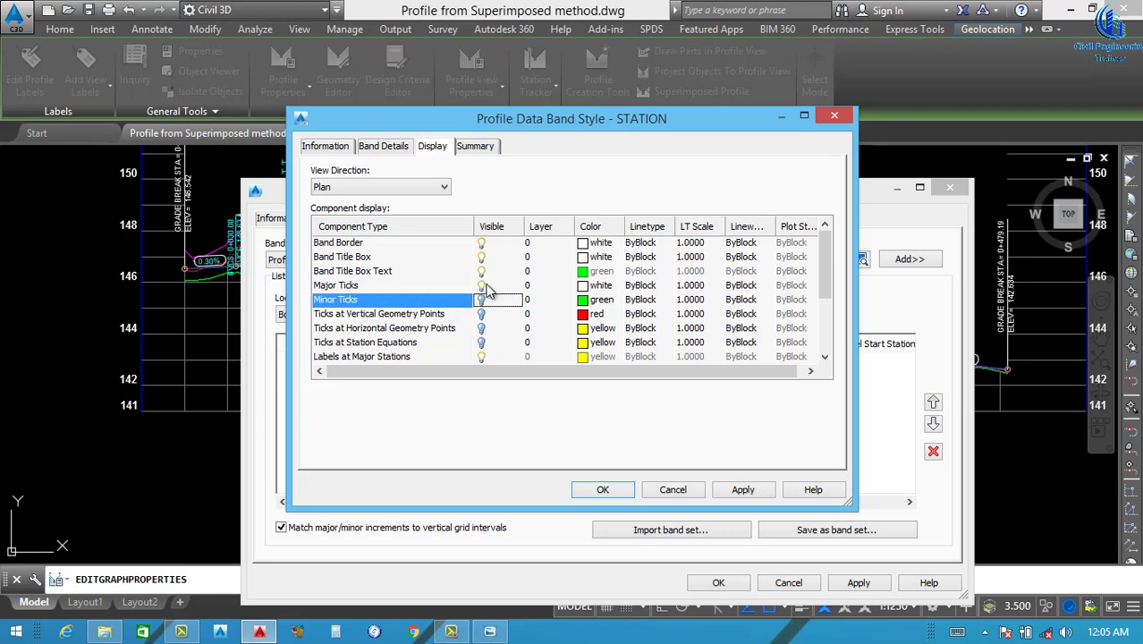
pyautogui.scroll(-1, 489, 283)
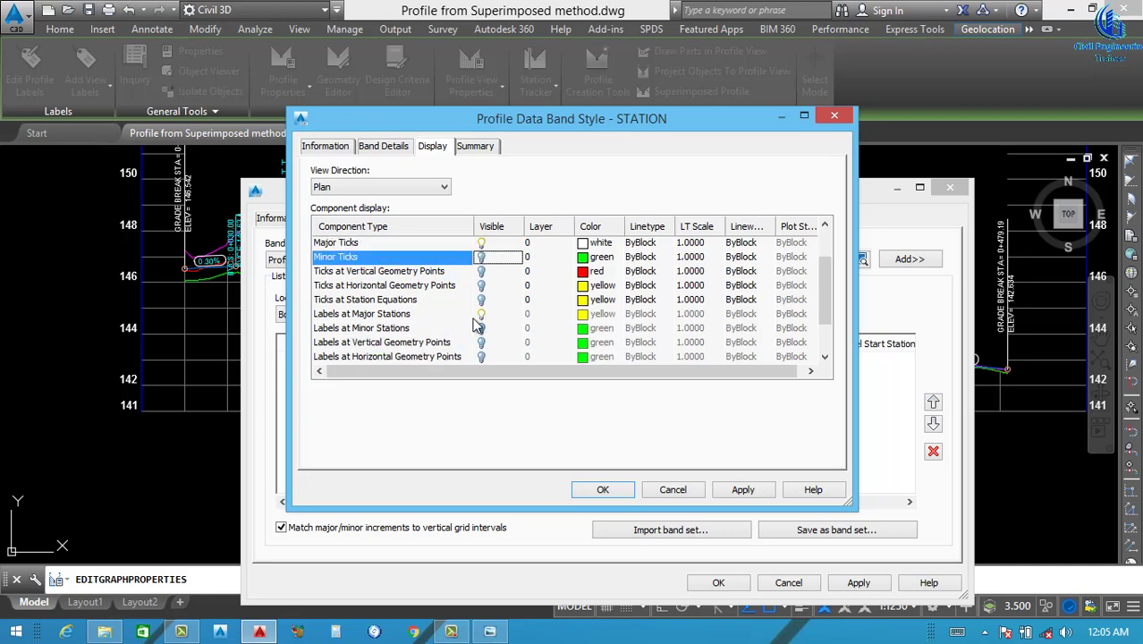
pyautogui.scroll(1, 498, 310)
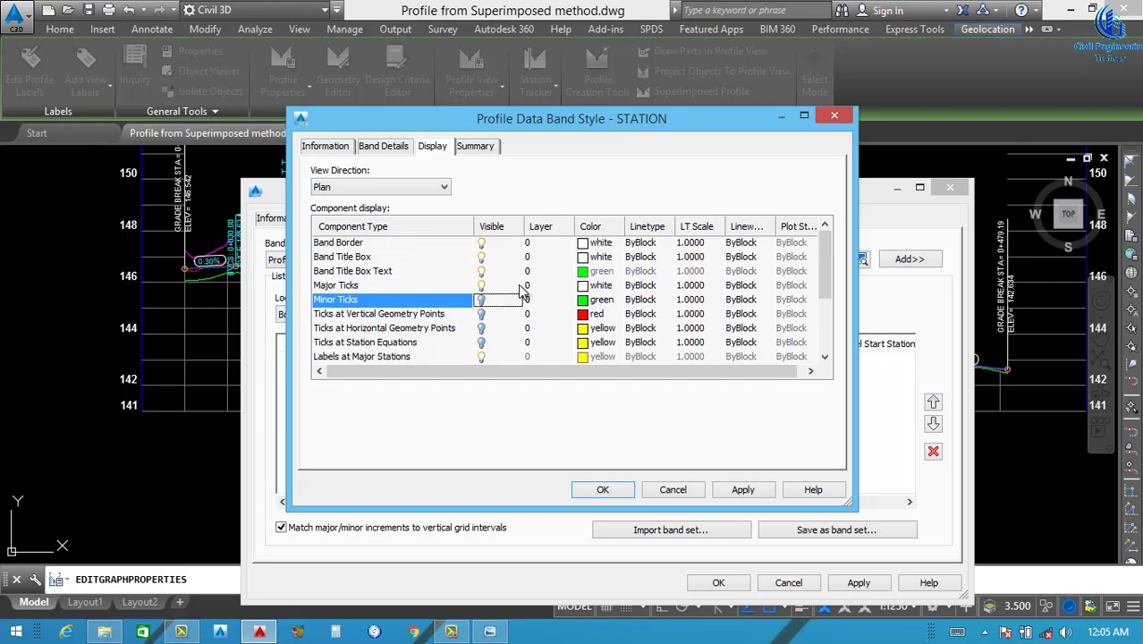
pyautogui.click(743, 492)
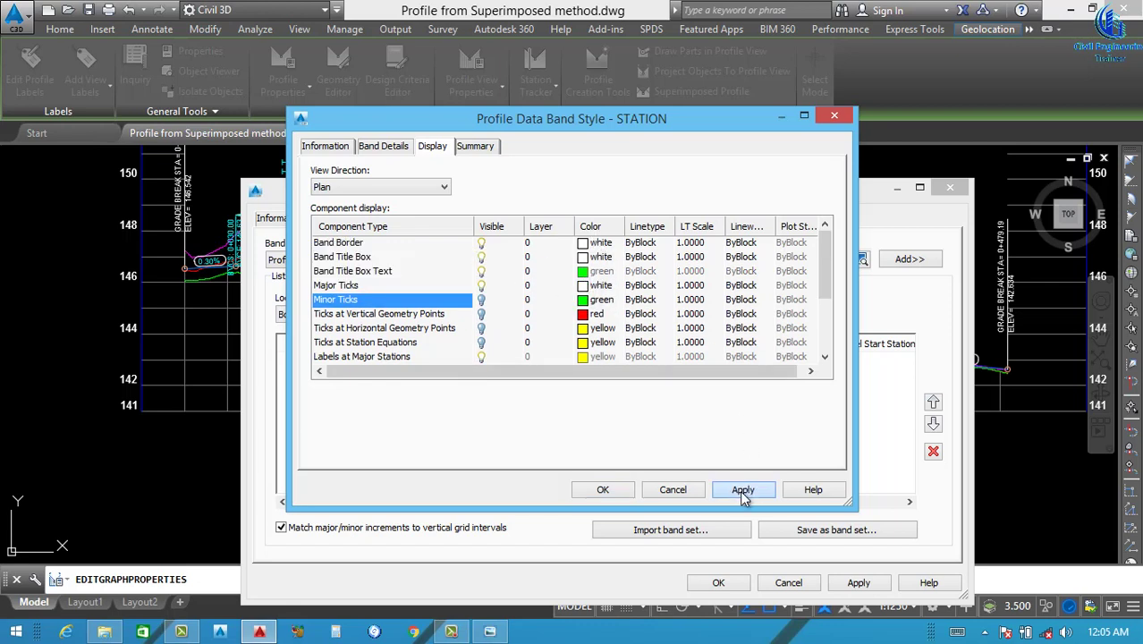
# Set the top and bottom small tick sizes for Major Station to 3 mm in the band details.
pyautogui.click(389, 154)
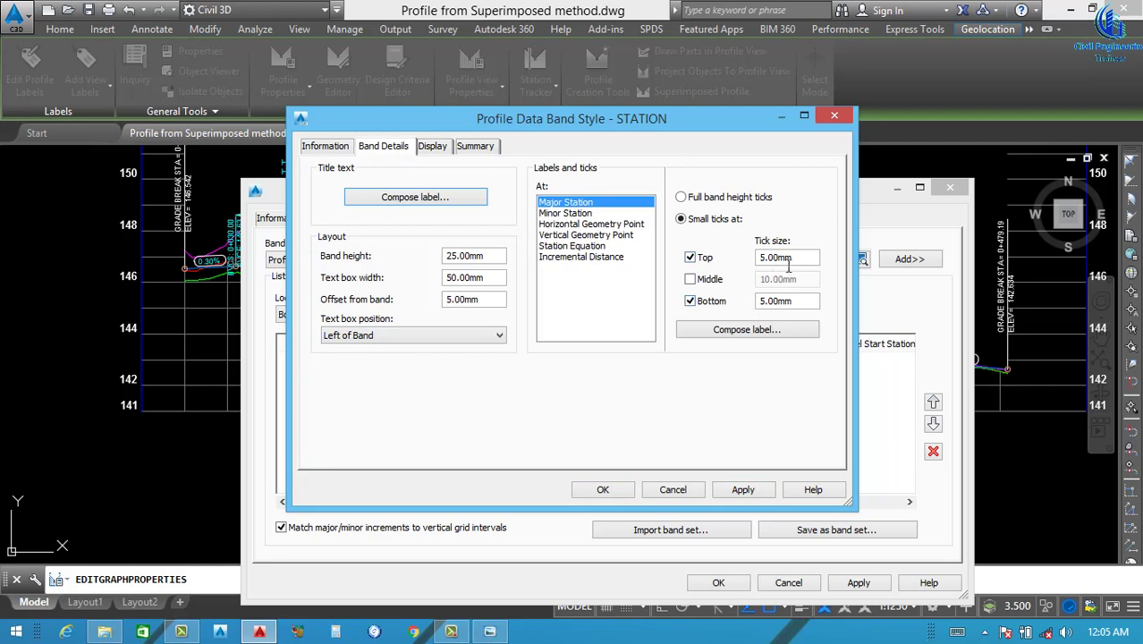
pyautogui.moveTo(793, 258); pyautogui.dragTo(727, 278)
pyautogui.write('3')
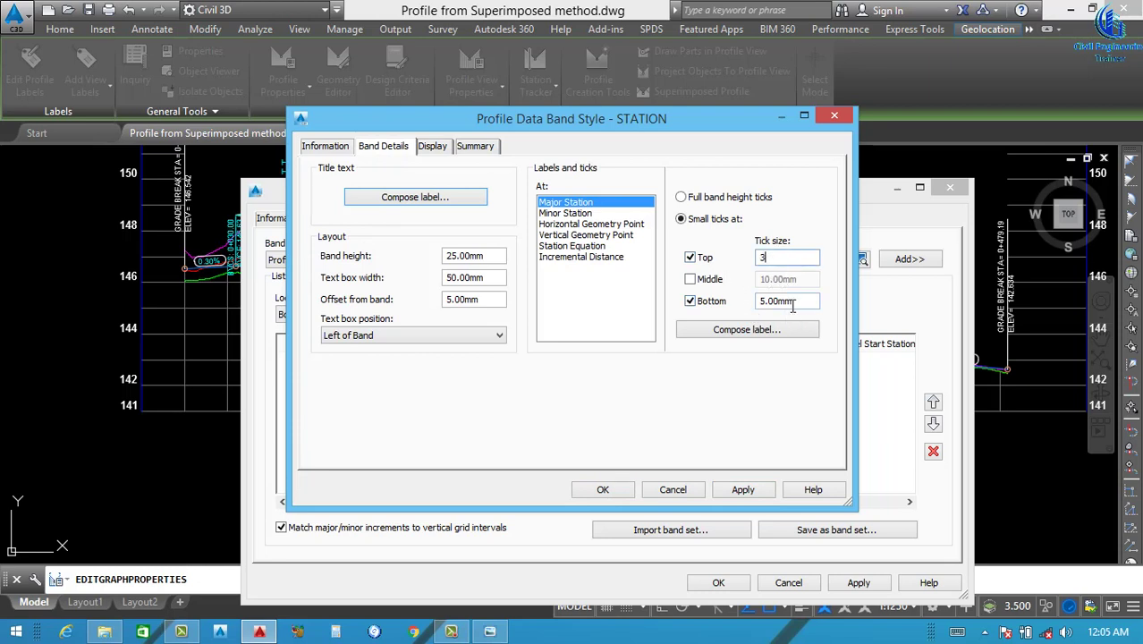
pyautogui.moveTo(791, 302); pyautogui.dragTo(729, 311)
pyautogui.write('3')
# Delete the Profile1 Elevation component from the Major Station label and rename the Station Value component as STATION.
pyautogui.click(737, 333)
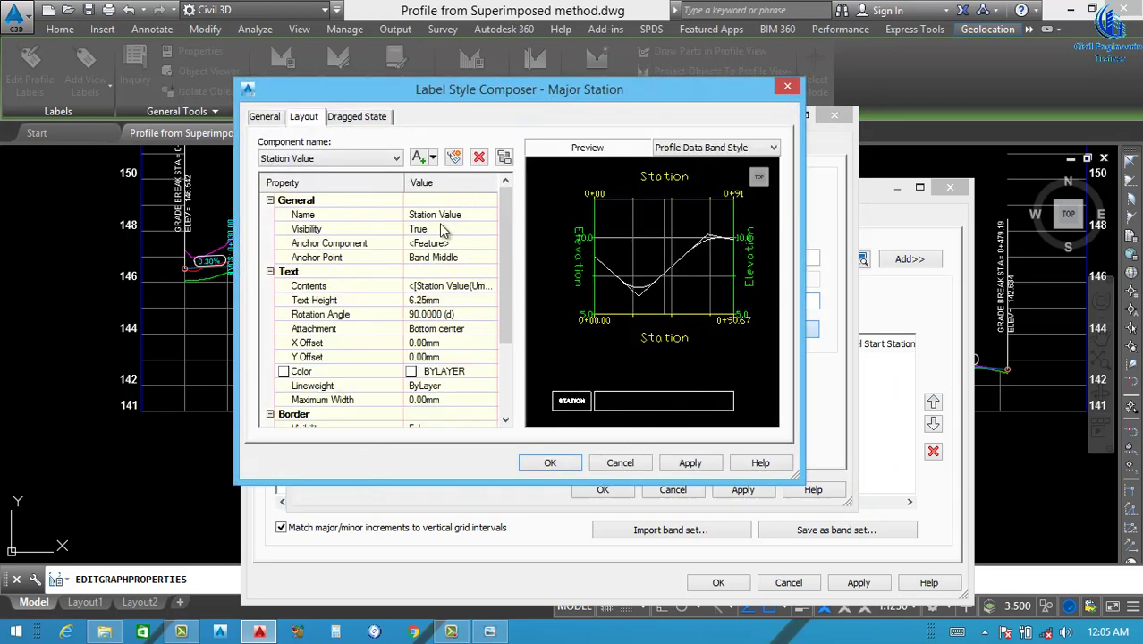
pyautogui.click(357, 167)
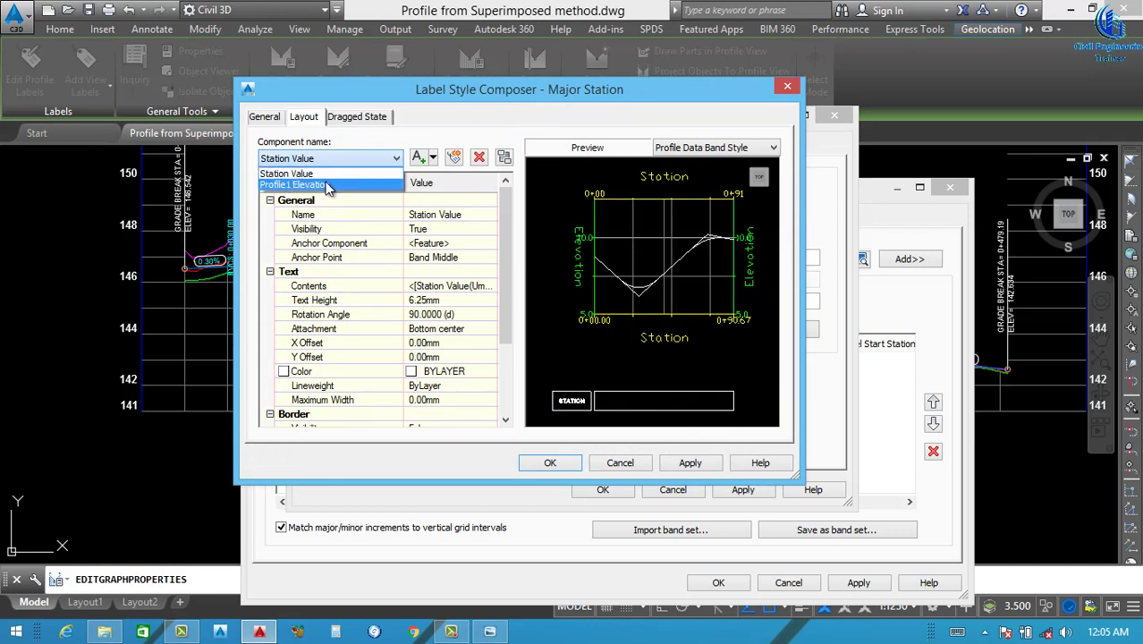
pyautogui.click(329, 183)
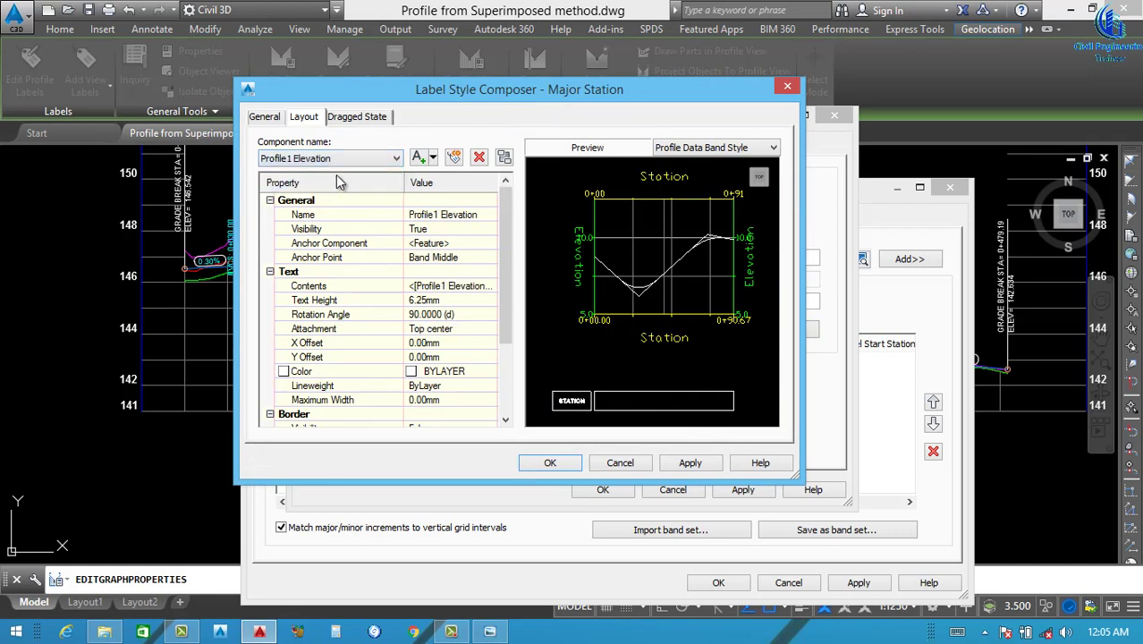
pyautogui.click(481, 158)
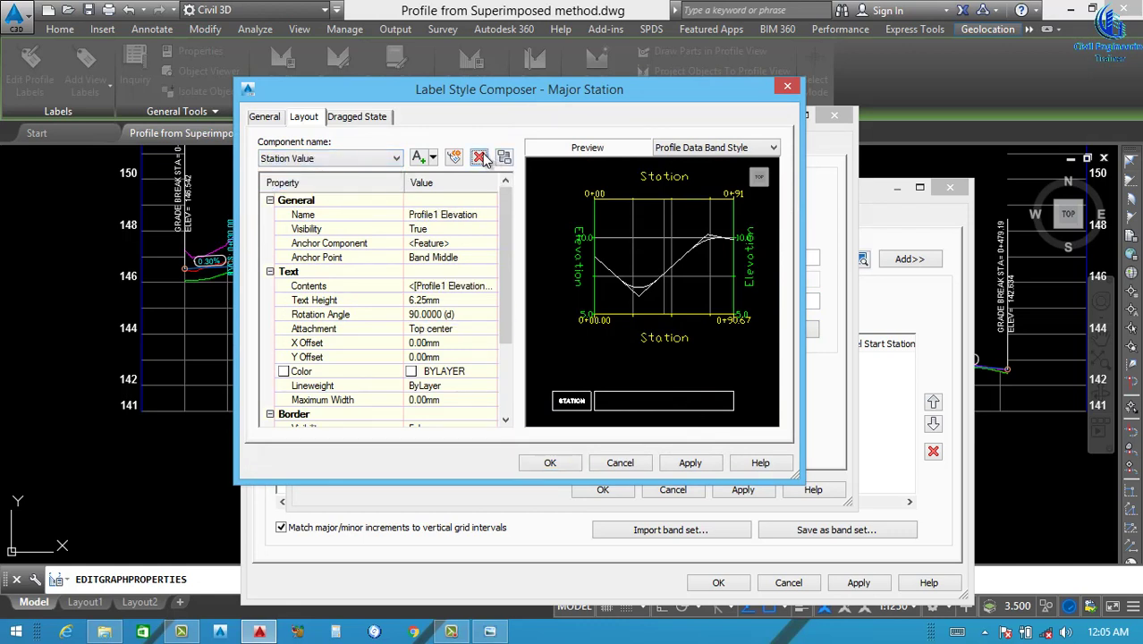
pyautogui.click(430, 216)
pyautogui.write('STATION')
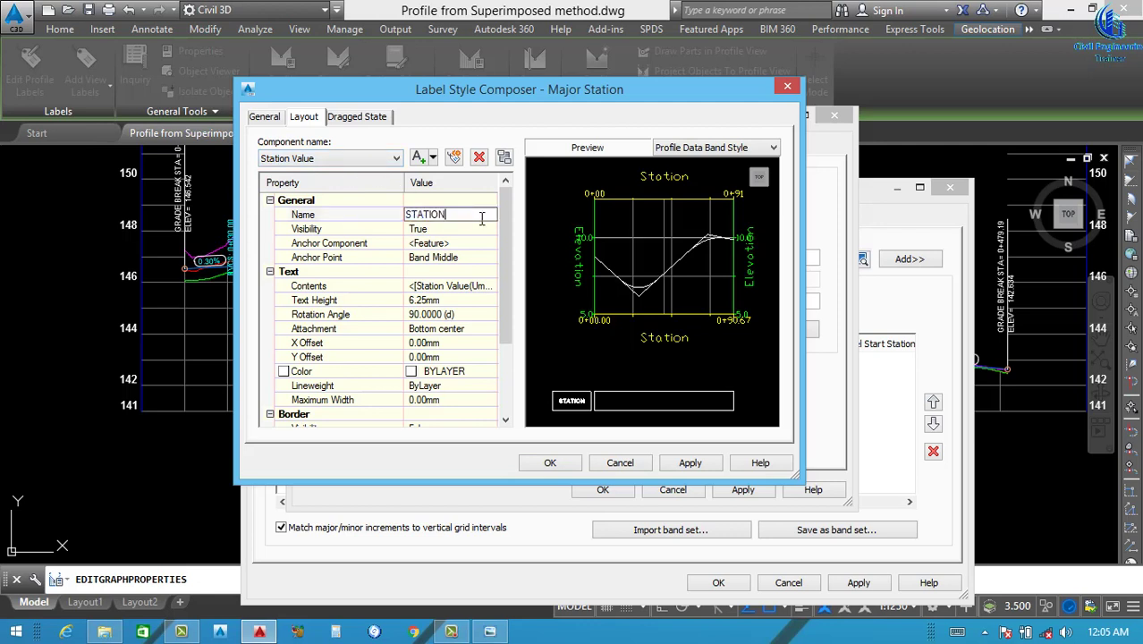
# Replace the STATION component's contents with the Station Value property at a precision of 1.
pyautogui.click(490, 286)
pyautogui.click(677, 192)
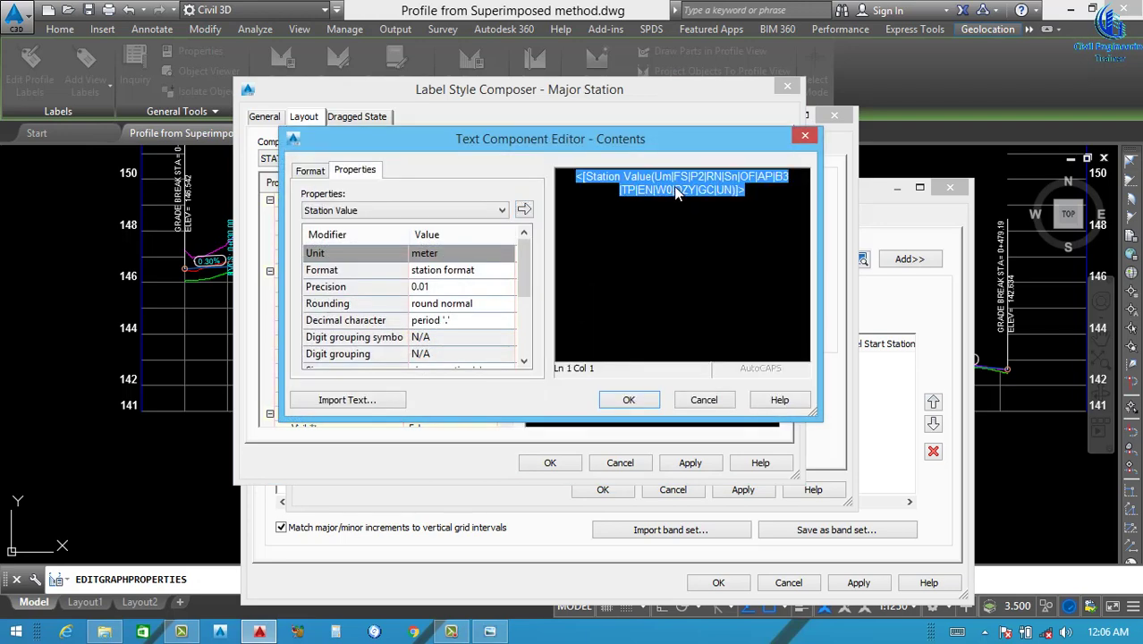
pyautogui.click(368, 211)
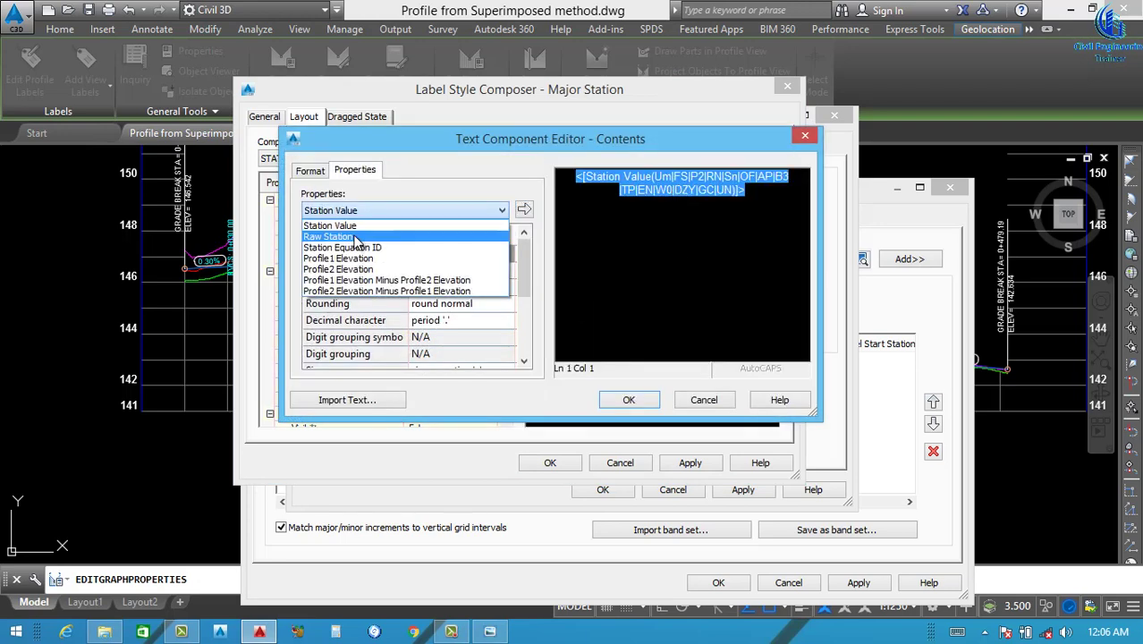
pyautogui.click(374, 226)
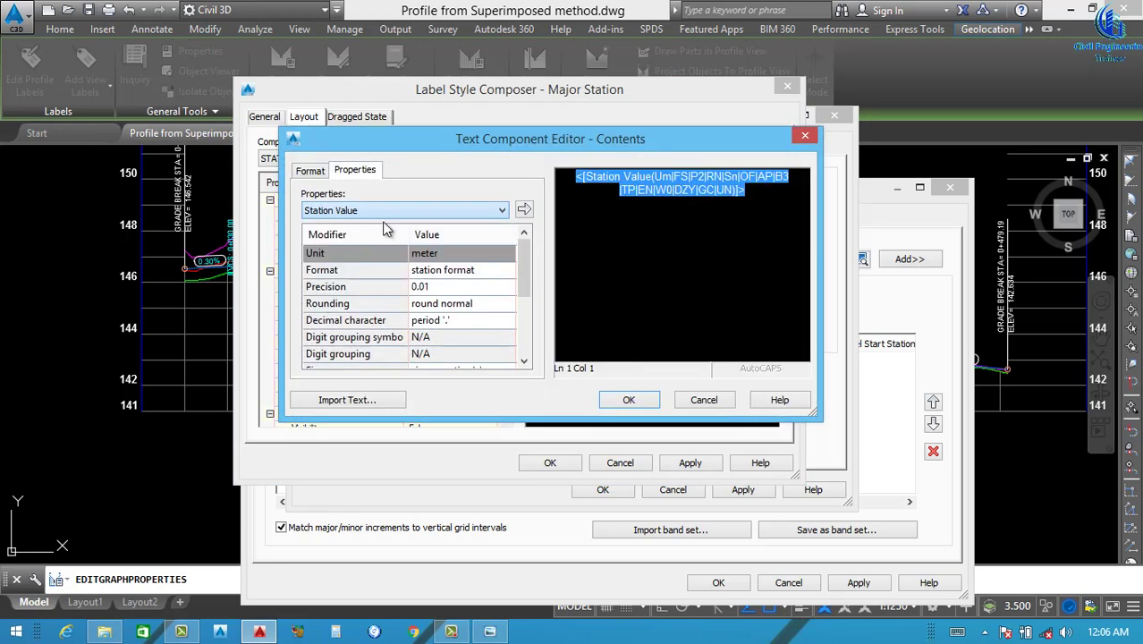
pyautogui.click(444, 288)
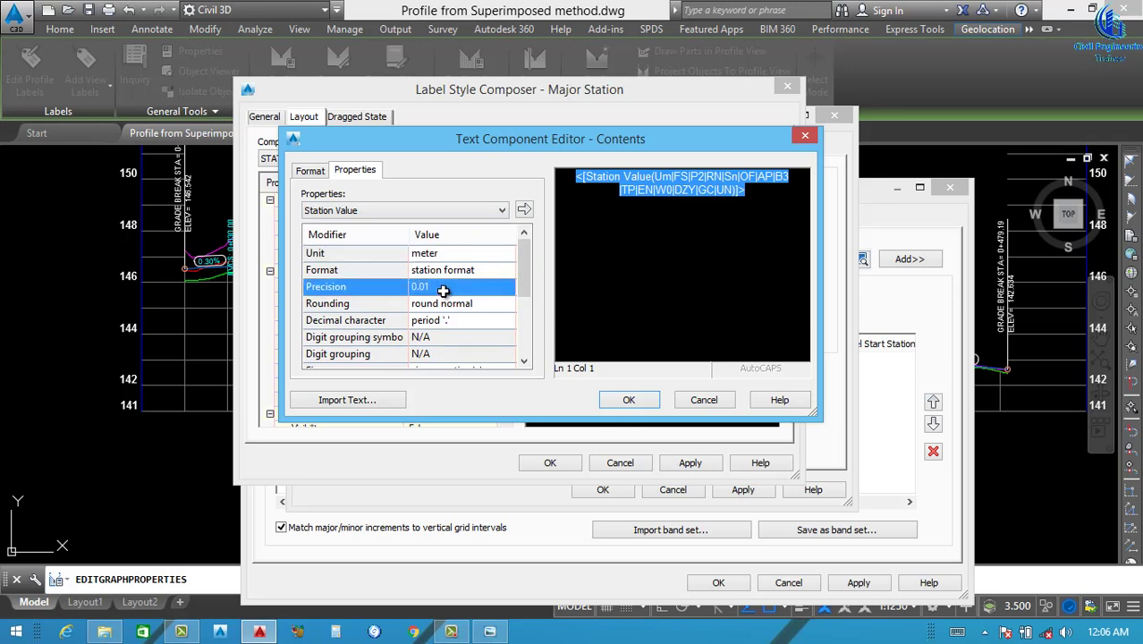
pyautogui.click(443, 288)
pyautogui.click(433, 300)
pyautogui.click(524, 210)
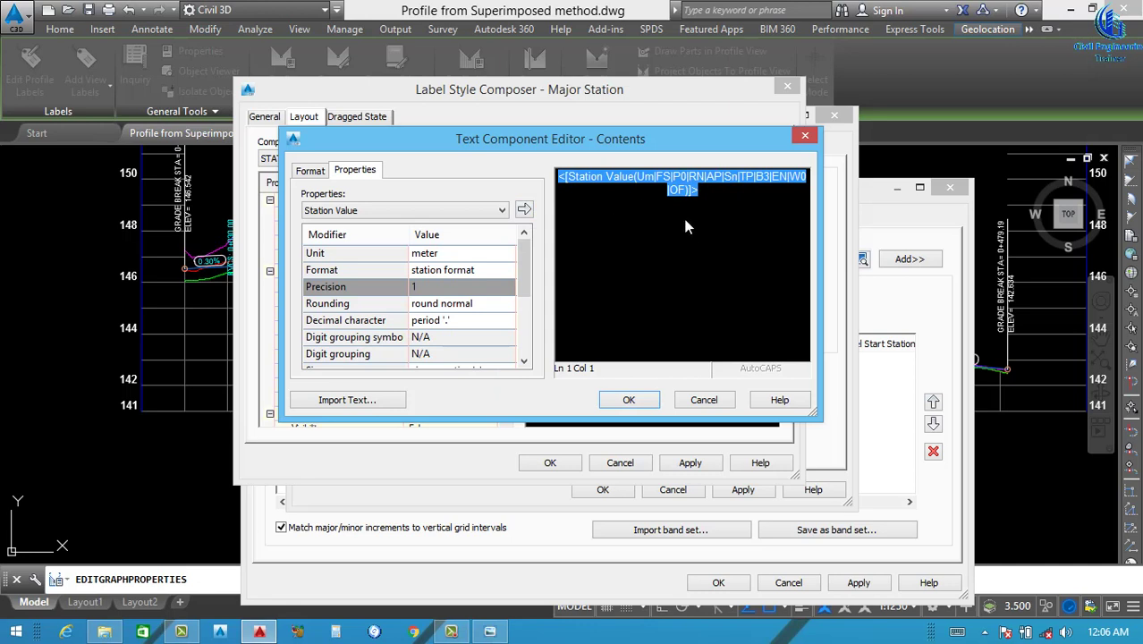
# Make the Station Value contents text bold and white, and accept the text.
pyautogui.click(315, 171)
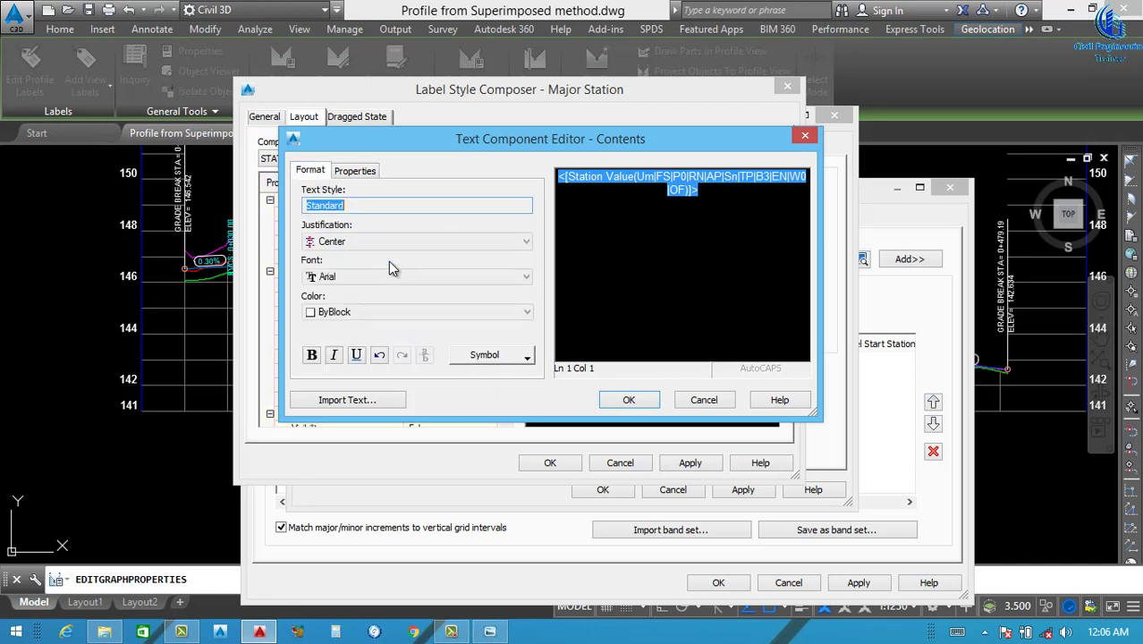
pyautogui.click(312, 355)
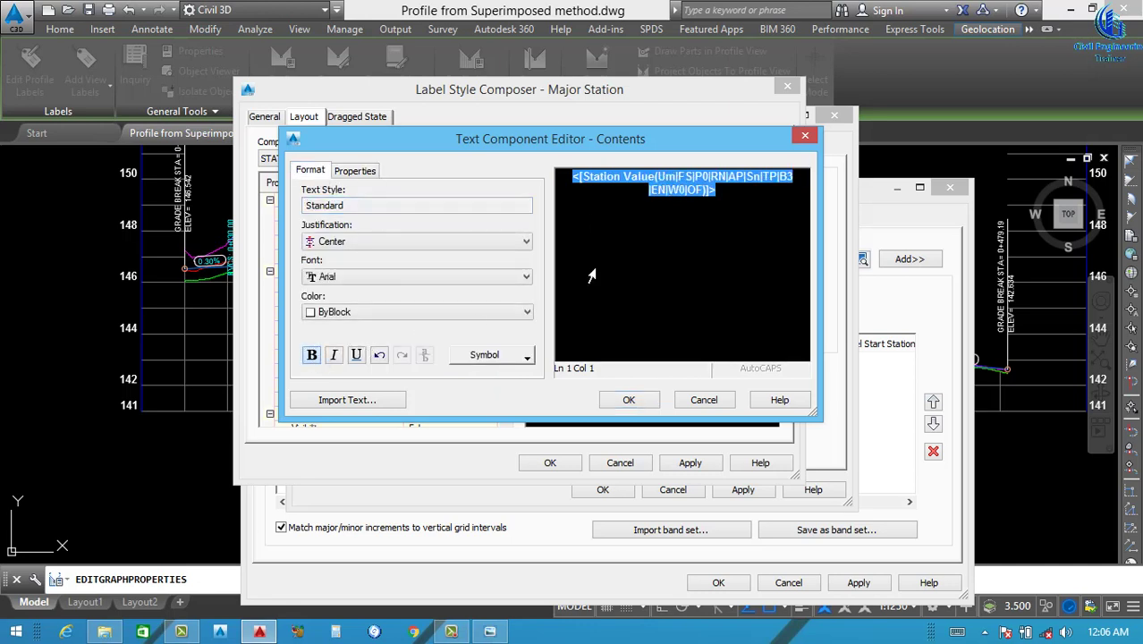
pyautogui.click(421, 311)
pyautogui.click(338, 414)
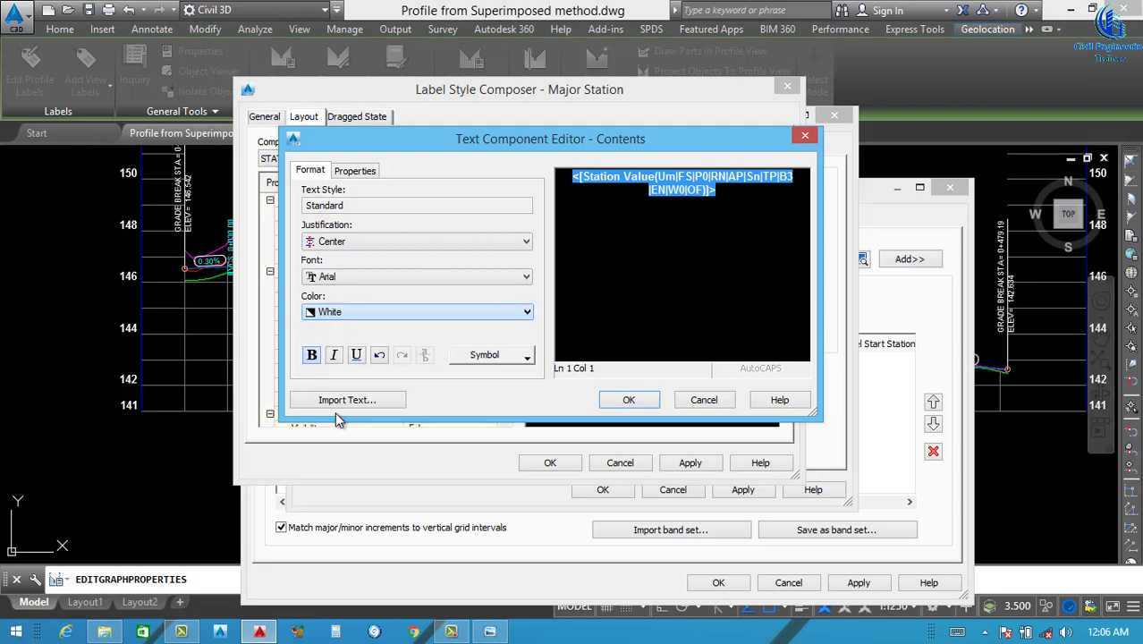
pyautogui.click(629, 400)
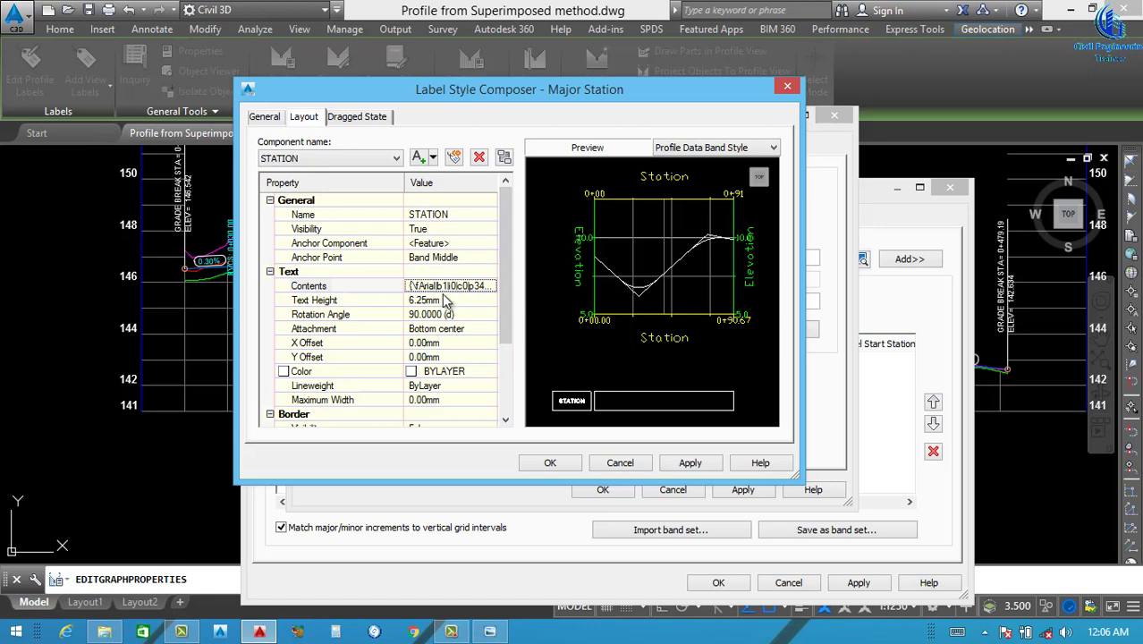
# Set the STATION component's text height to 3.50 mm and its attachment to Middle center.
pyautogui.click(446, 300)
pyautogui.write('3')
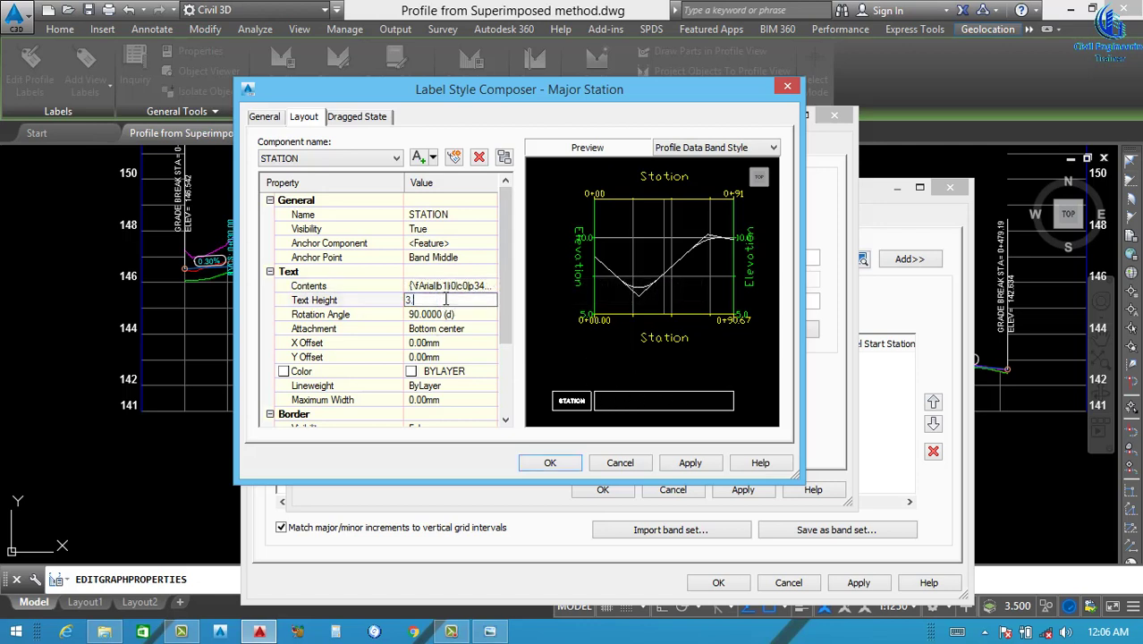
pyautogui.write('.50')
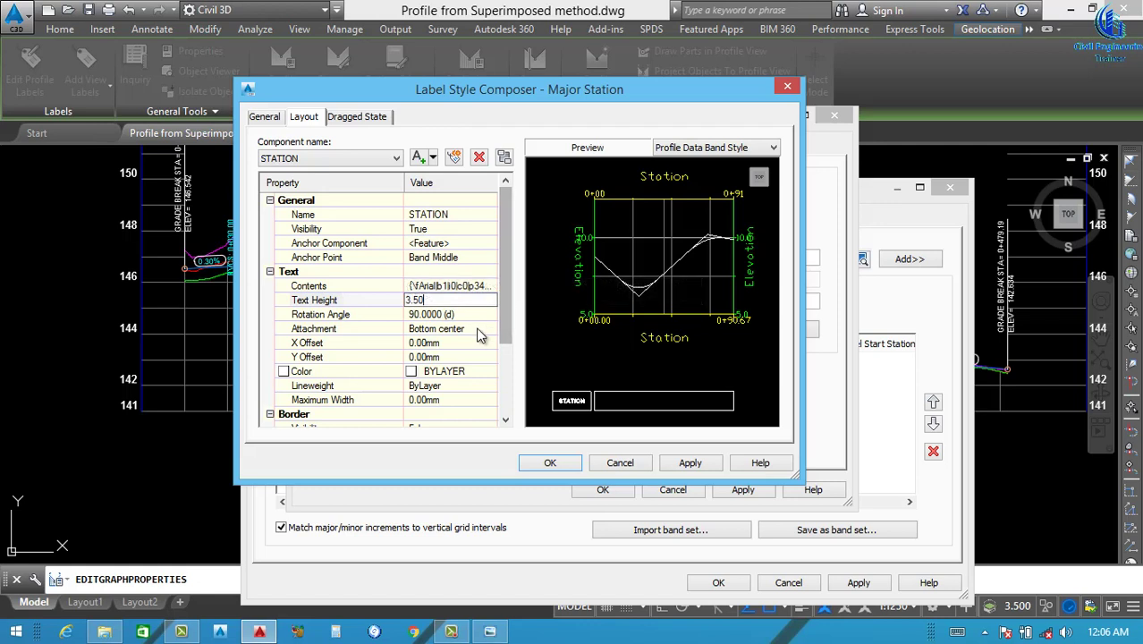
pyautogui.click(447, 329)
pyautogui.click(462, 387)
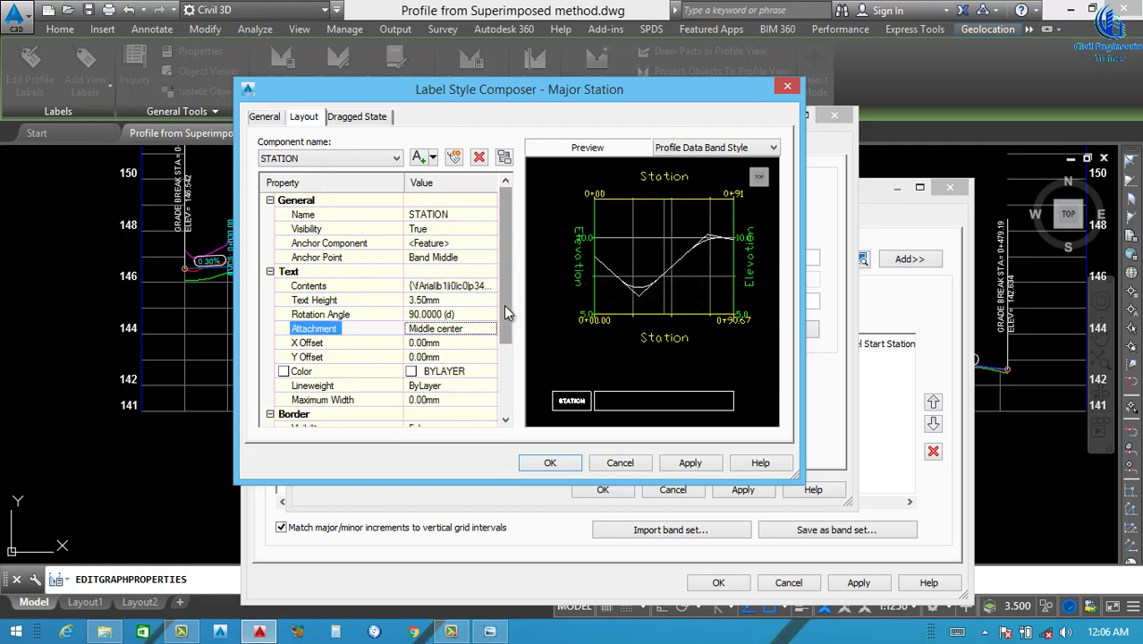
# Set the STATION component's text colour to white and accept the Major Station label settings.
pyautogui.moveTo(503, 304); pyautogui.dragTo(509, 372)
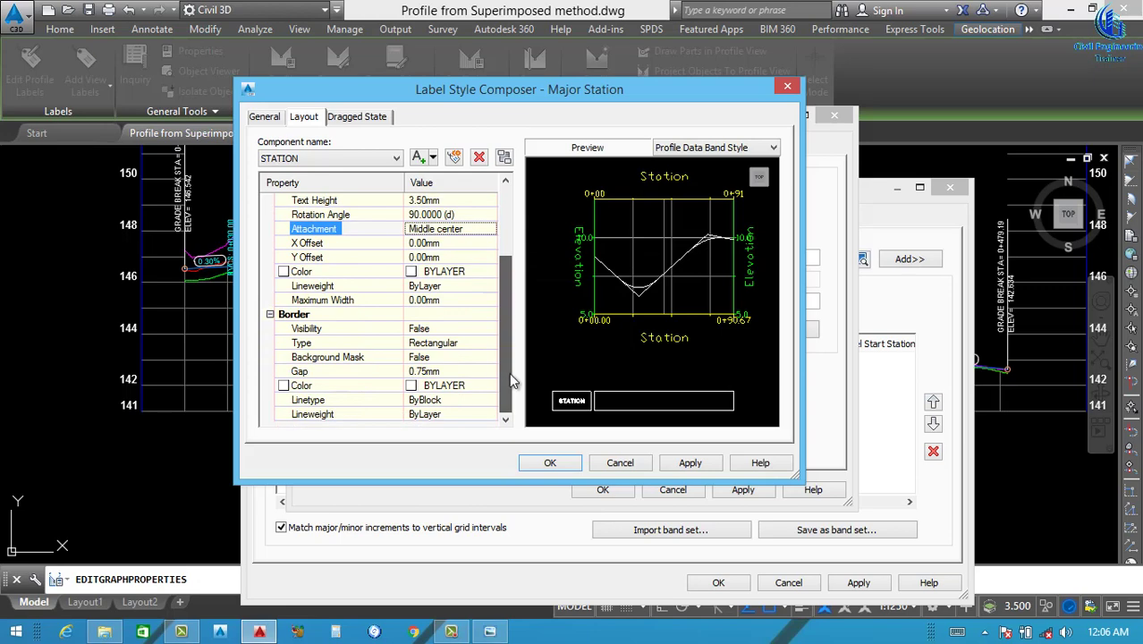
pyautogui.click(461, 272)
pyautogui.click(490, 271)
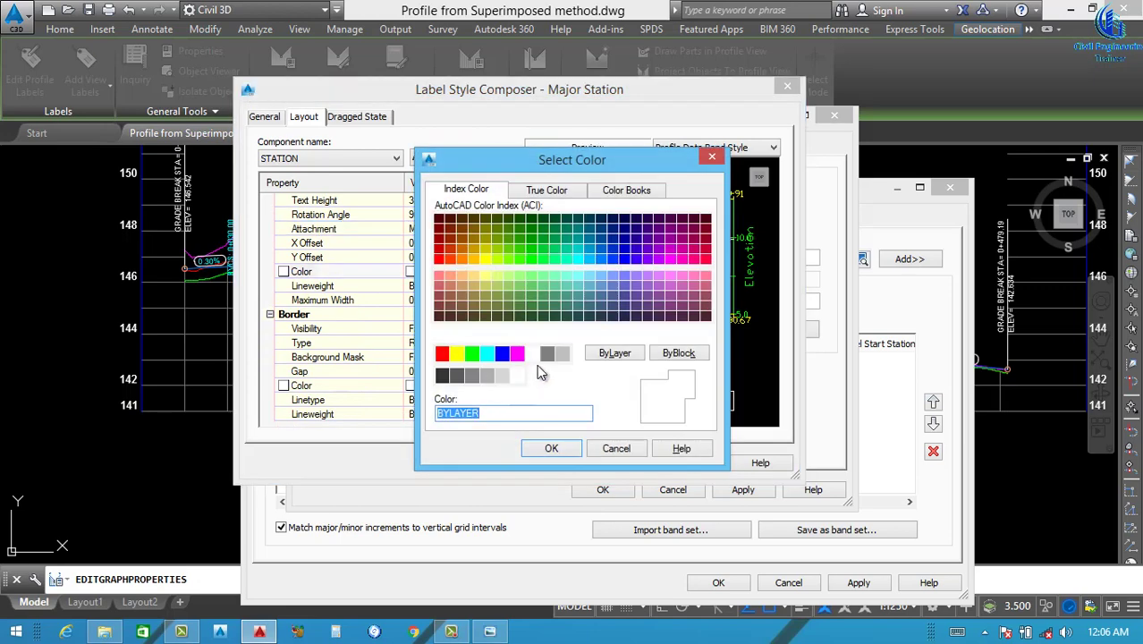
pyautogui.click(532, 355)
pyautogui.click(552, 448)
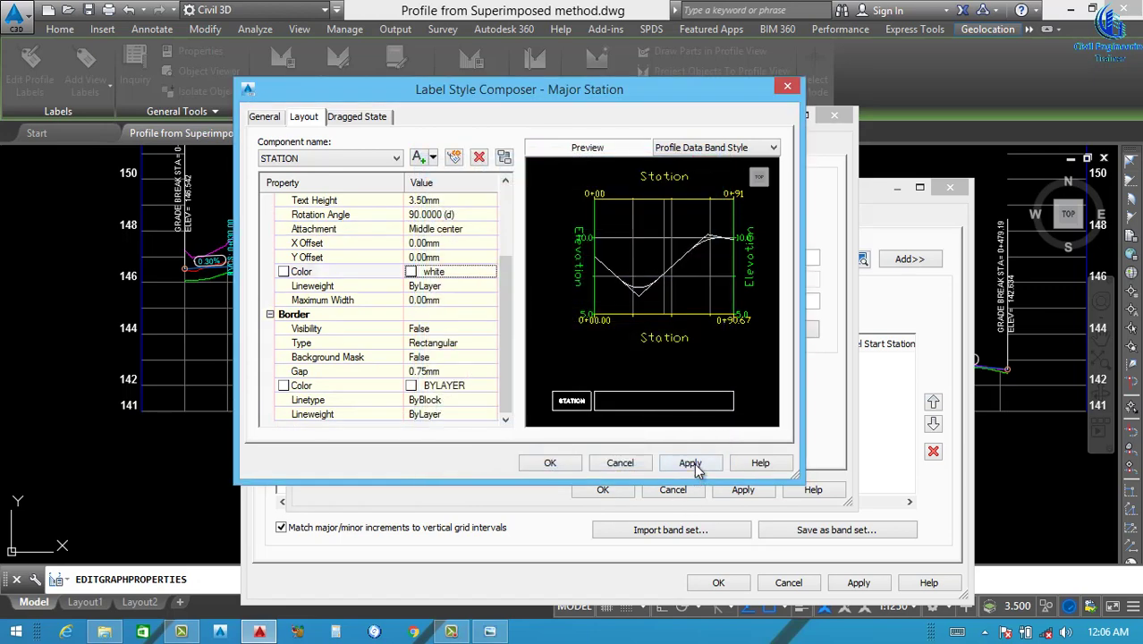
pyautogui.click(693, 463)
pyautogui.click(563, 462)
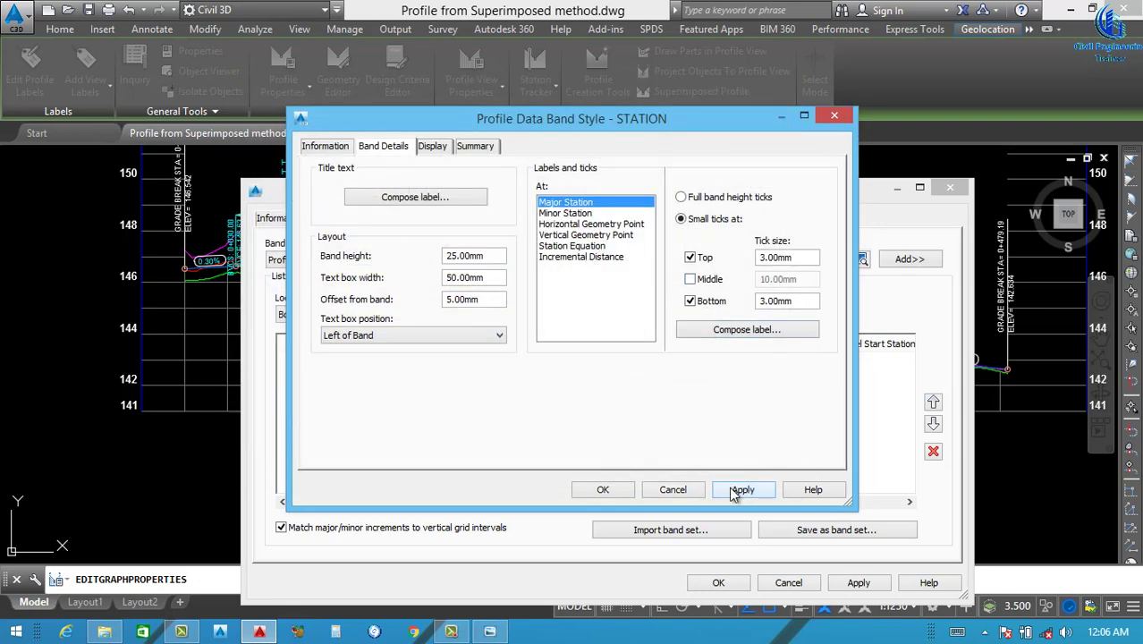
# Accept the STATION band style and add it as a Profile Data band, with NGL(C.L) as Profile 1 for geometry points.
pyautogui.click(601, 490)
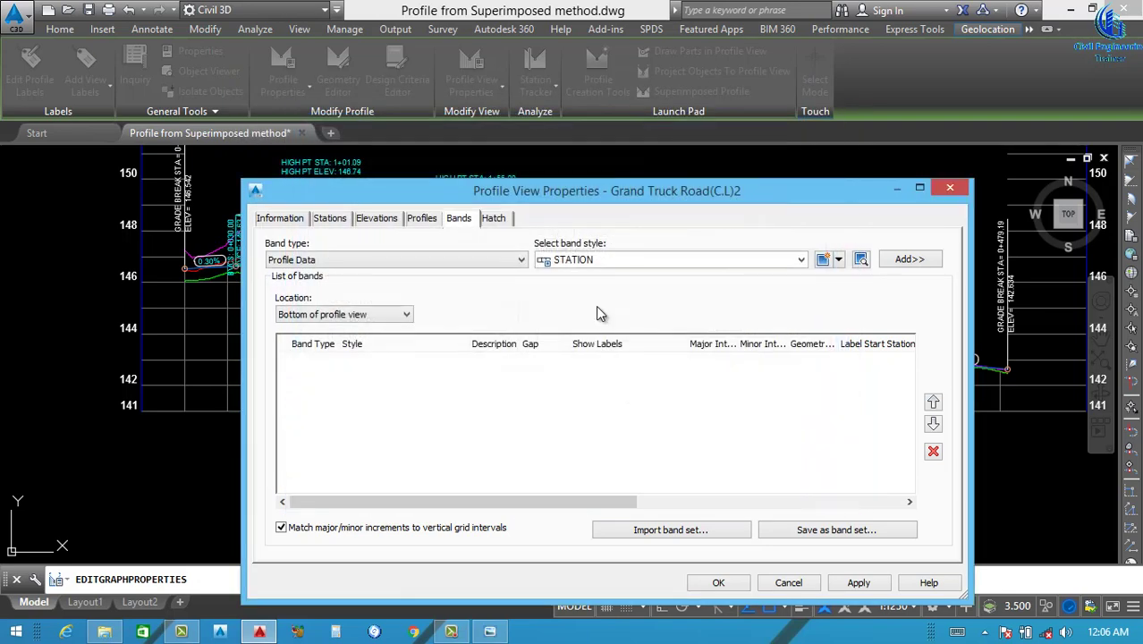
pyautogui.click(911, 260)
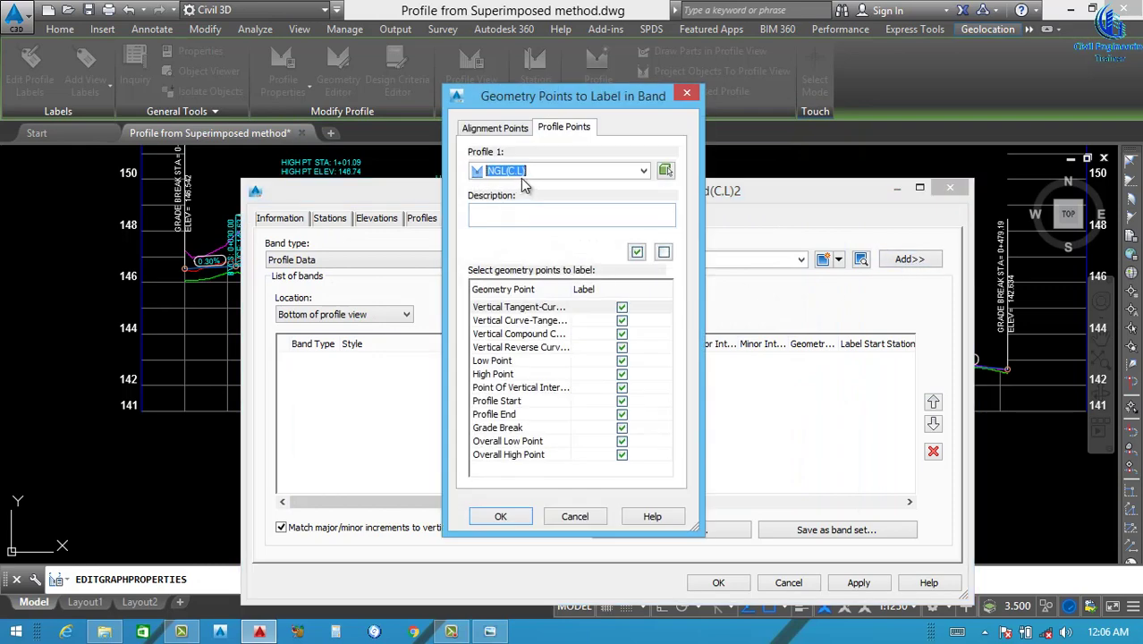
pyautogui.click(569, 174)
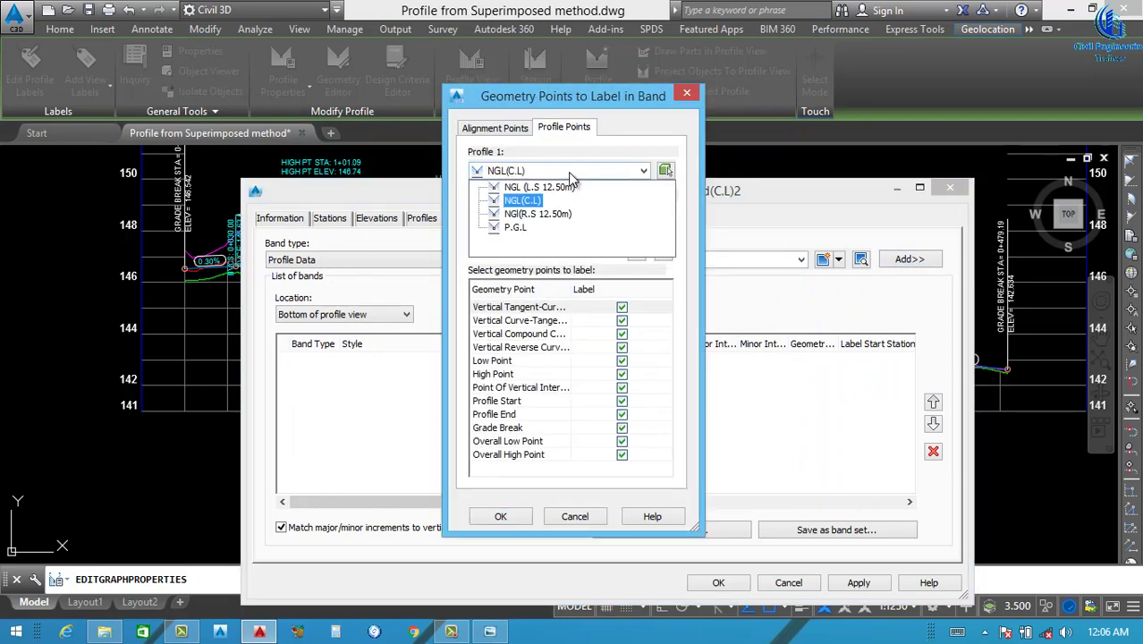
pyautogui.click(523, 203)
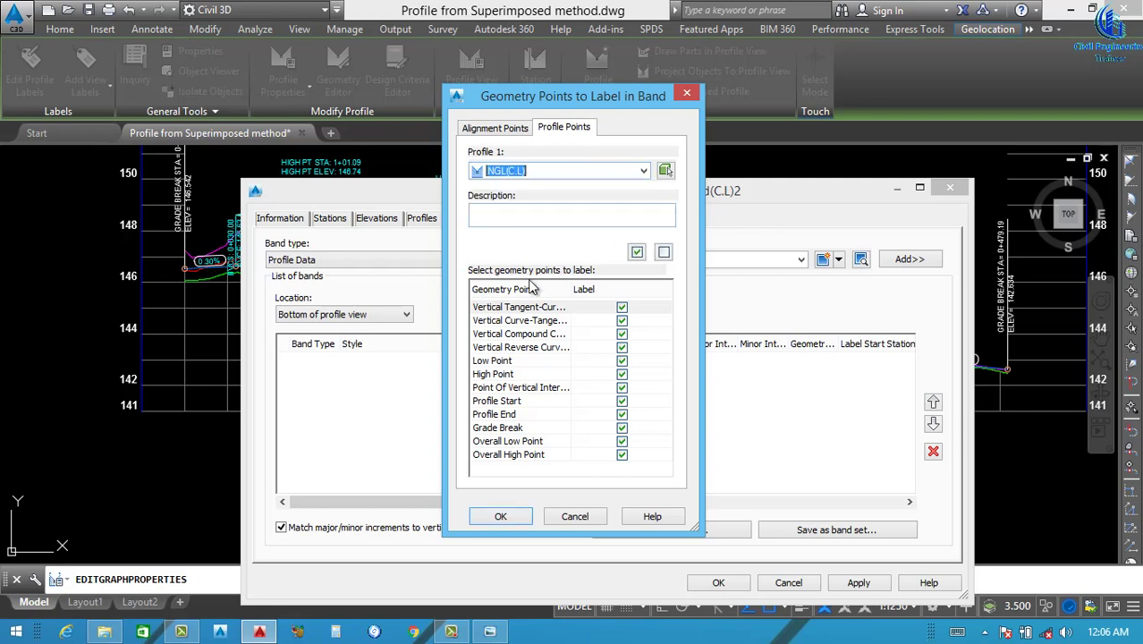
pyautogui.click(503, 517)
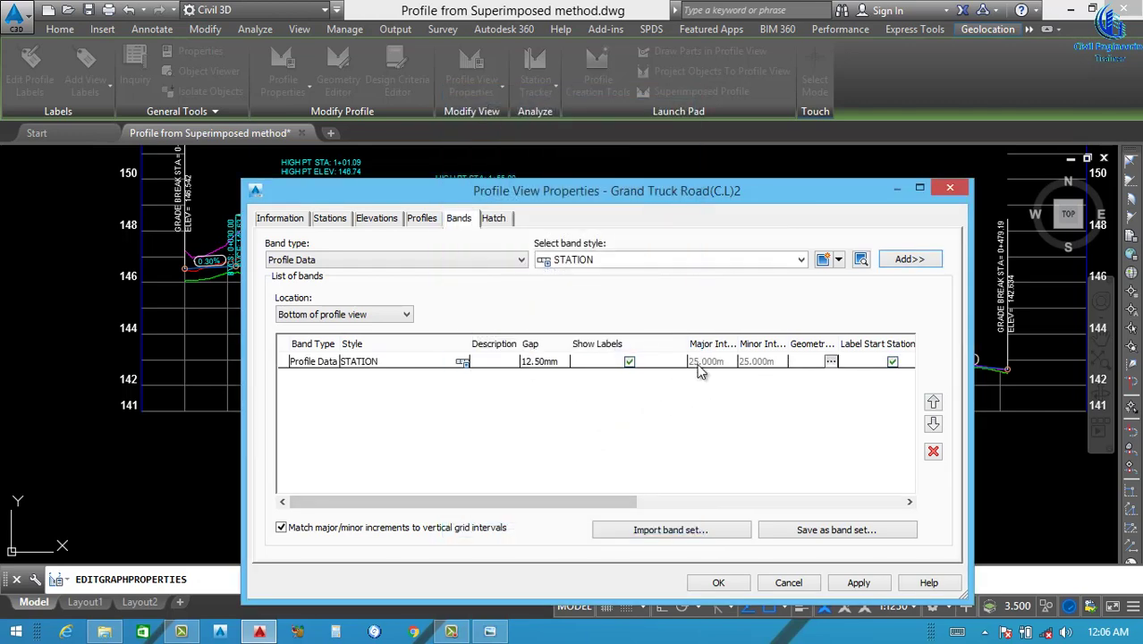
# Set the STATION band's gap to 2 mm.
pyautogui.click(546, 369)
pyautogui.click(545, 364)
pyautogui.write('0')
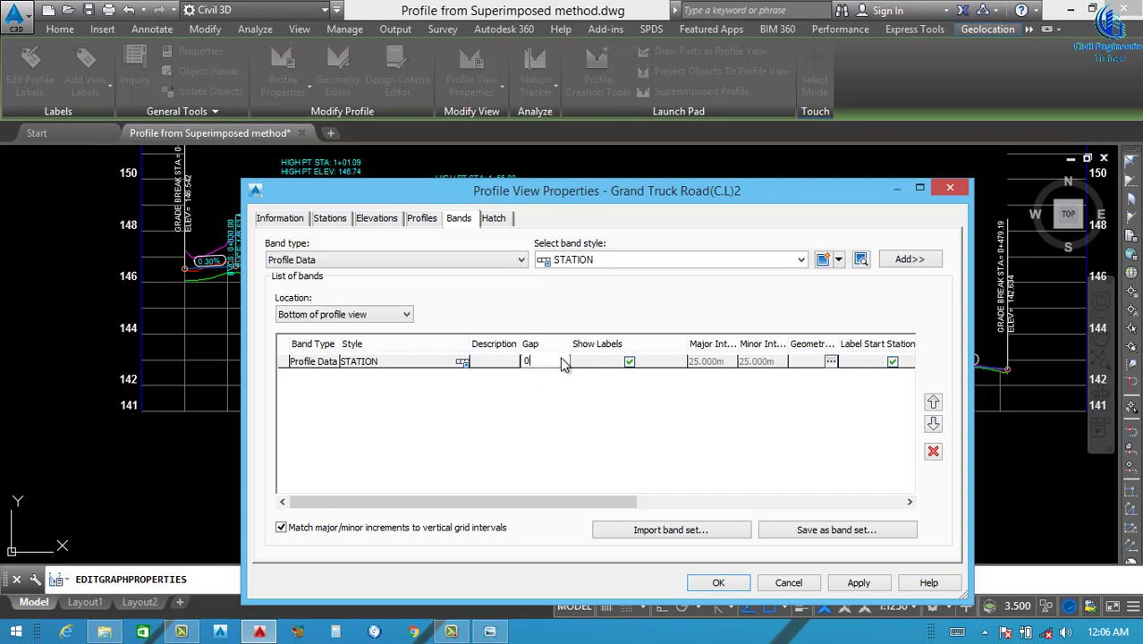
pyautogui.press('BackSpace')
pyautogui.write('2')
# Set the STATION band's Profile2 to P.G.L, then apply and accept the profile view properties.
pyautogui.moveTo(587, 502); pyautogui.dragTo(822, 470)
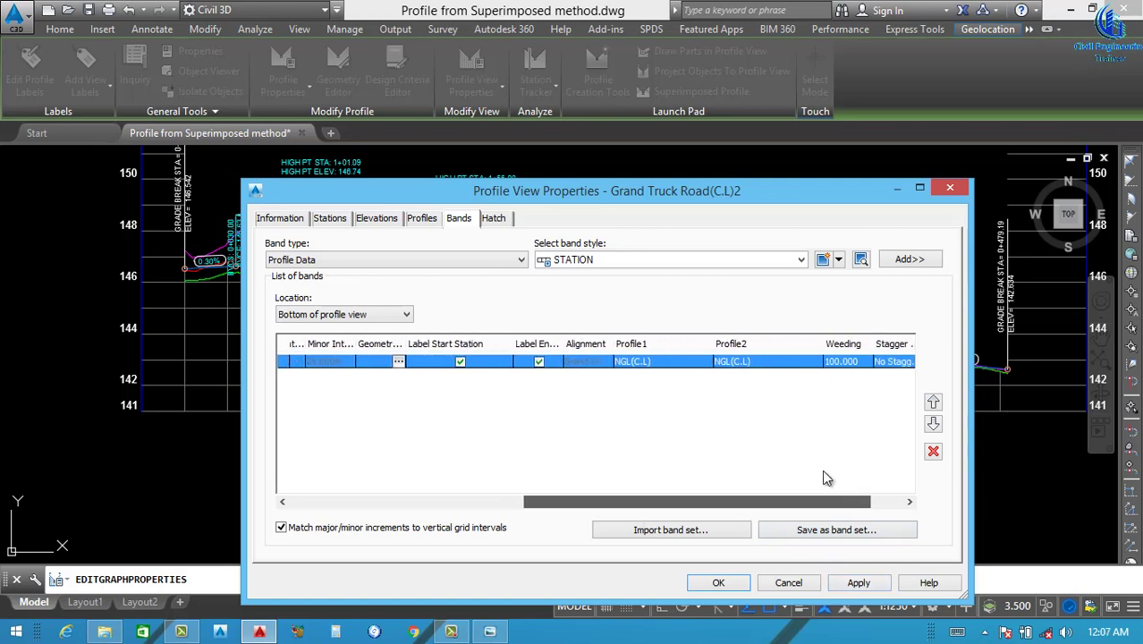
pyautogui.click(749, 361)
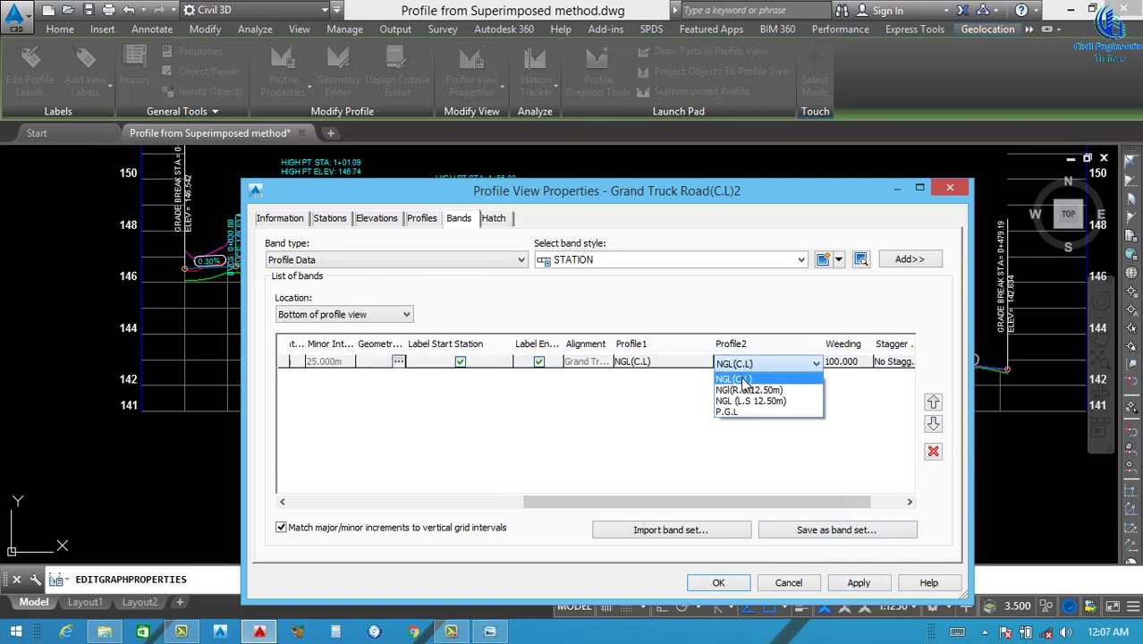
pyautogui.click(726, 407)
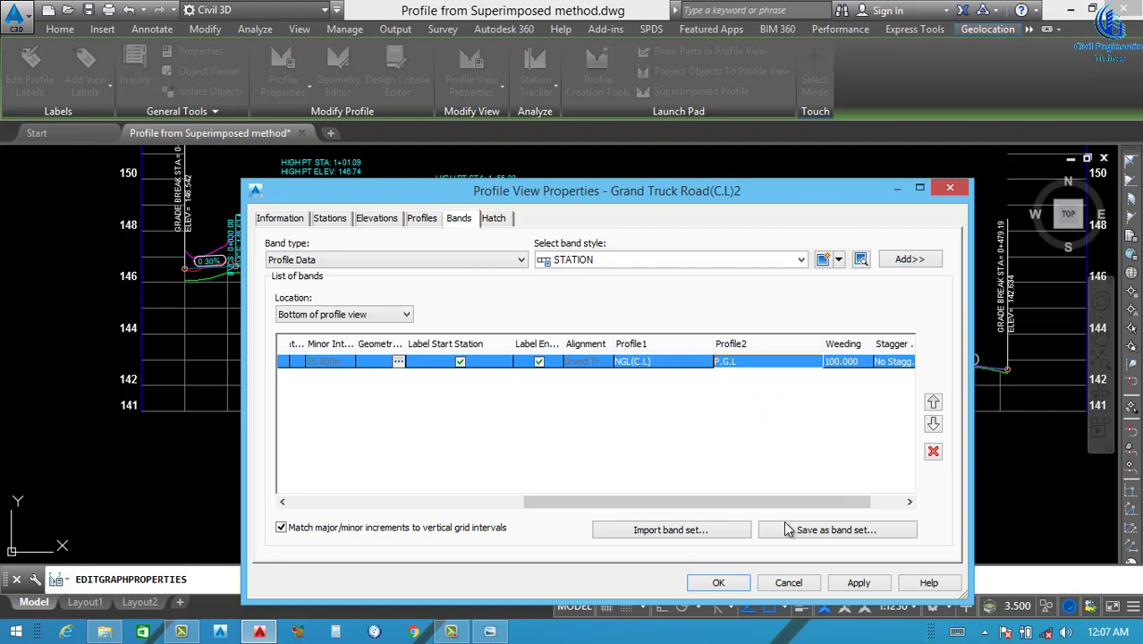
pyautogui.click(859, 582)
pyautogui.click(718, 582)
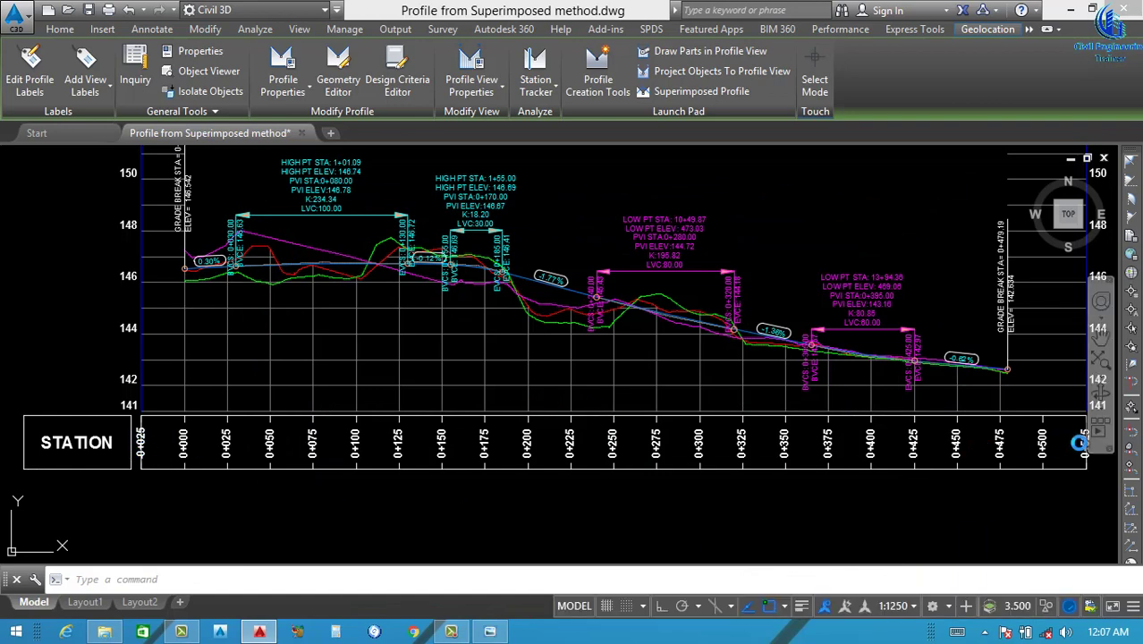
# Reopen the profile view properties, turn off the STATION band's start and end station labels, and apply to check the band.
pyautogui.click(446, 467)
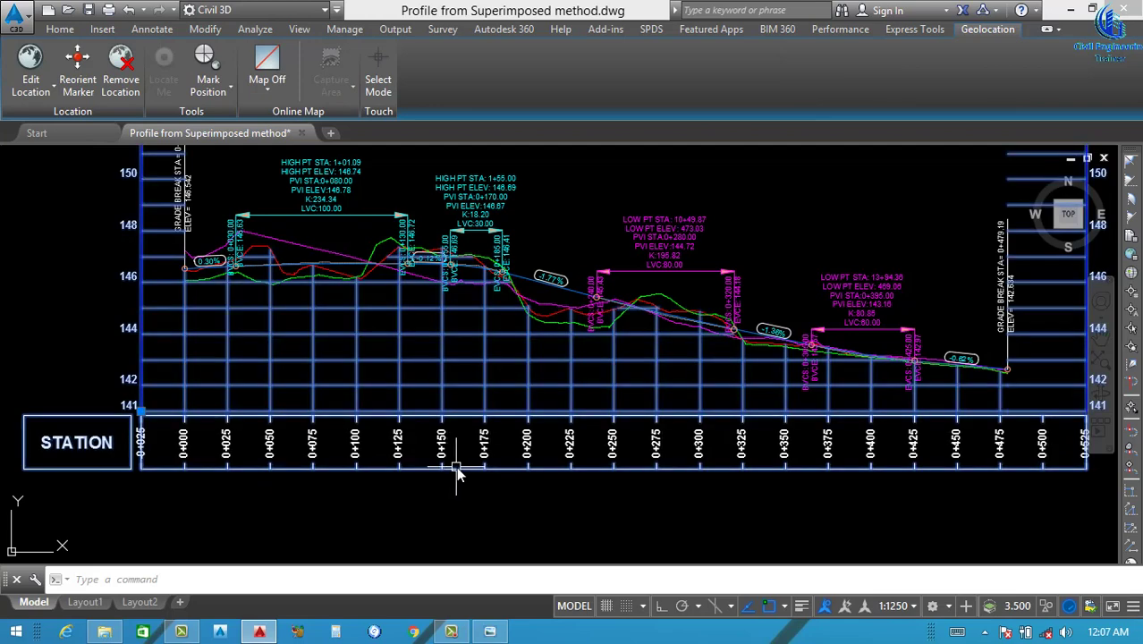
pyautogui.rightClick(455, 466)
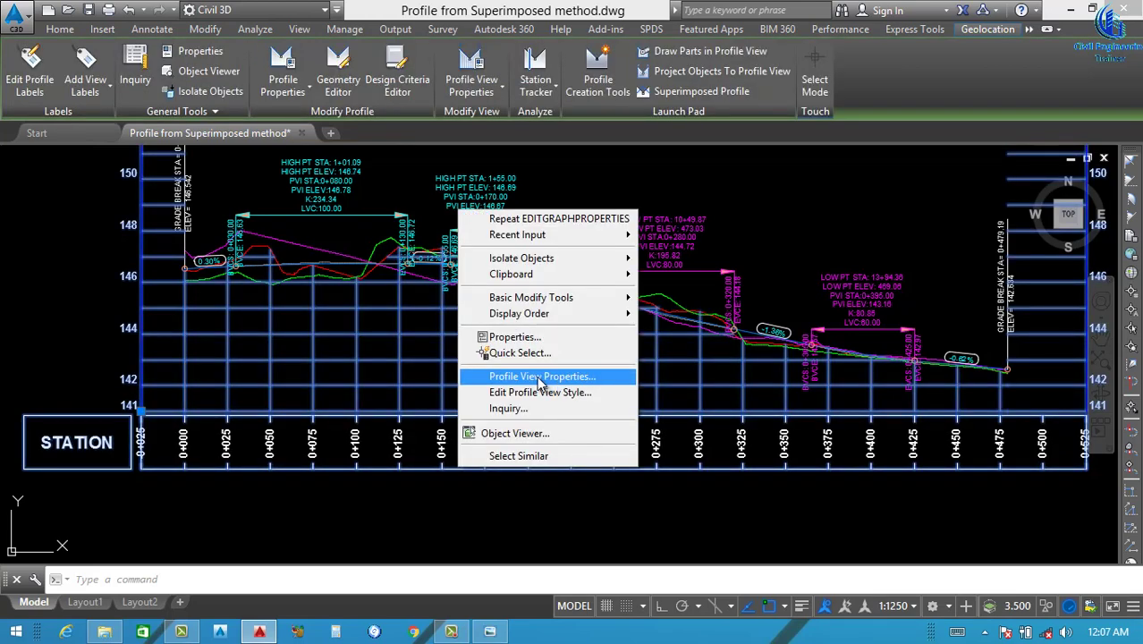
pyautogui.click(540, 377)
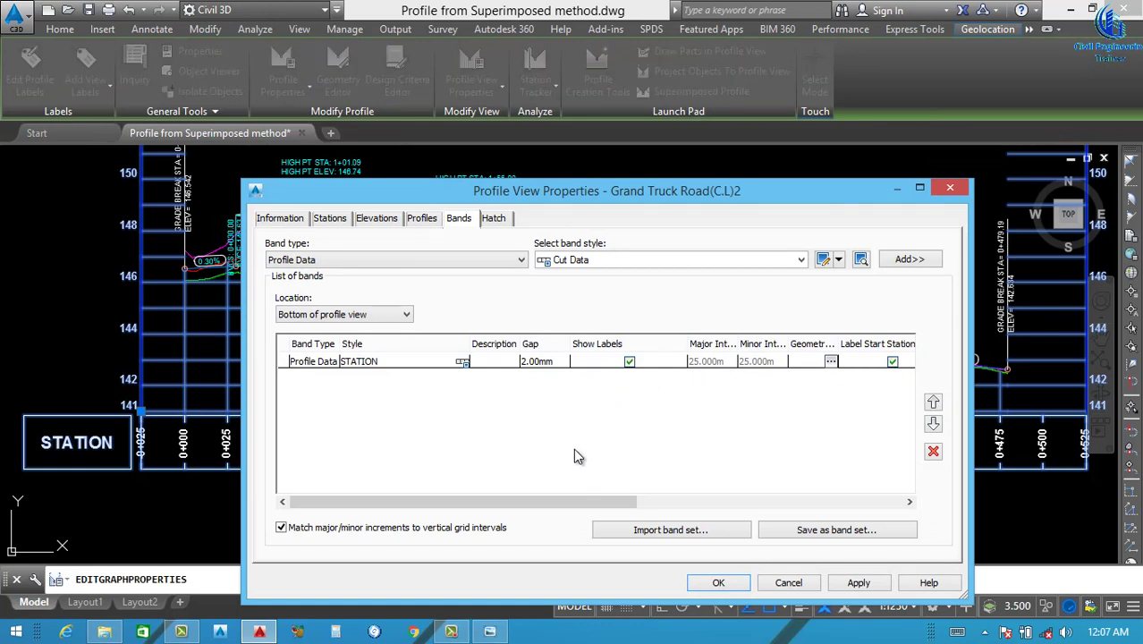
pyautogui.moveTo(558, 502); pyautogui.dragTo(751, 491)
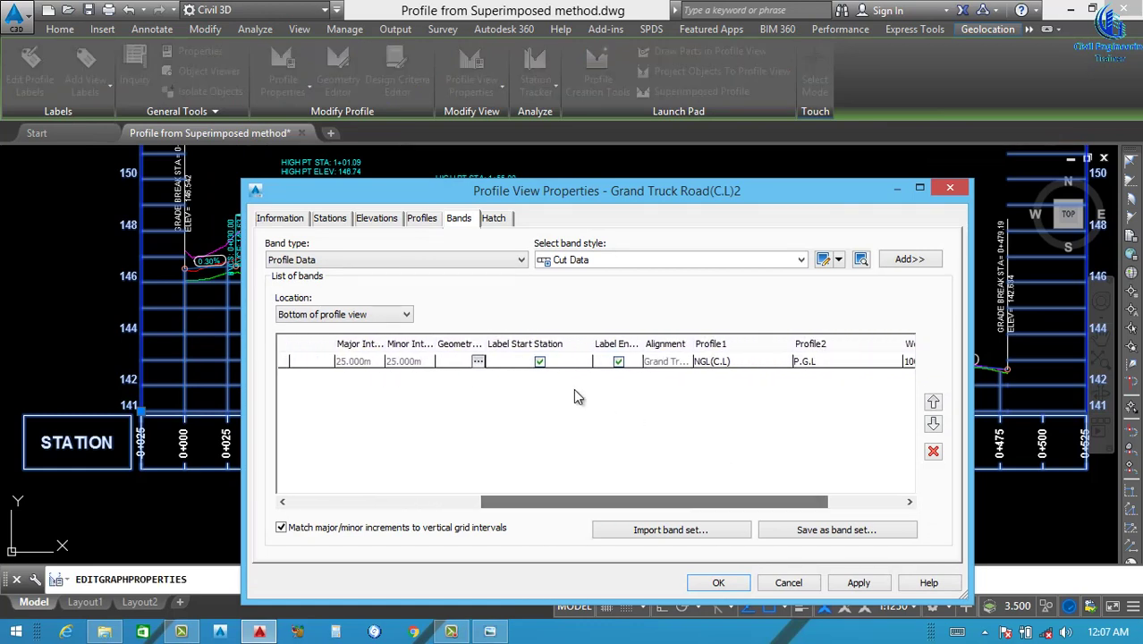
pyautogui.click(539, 363)
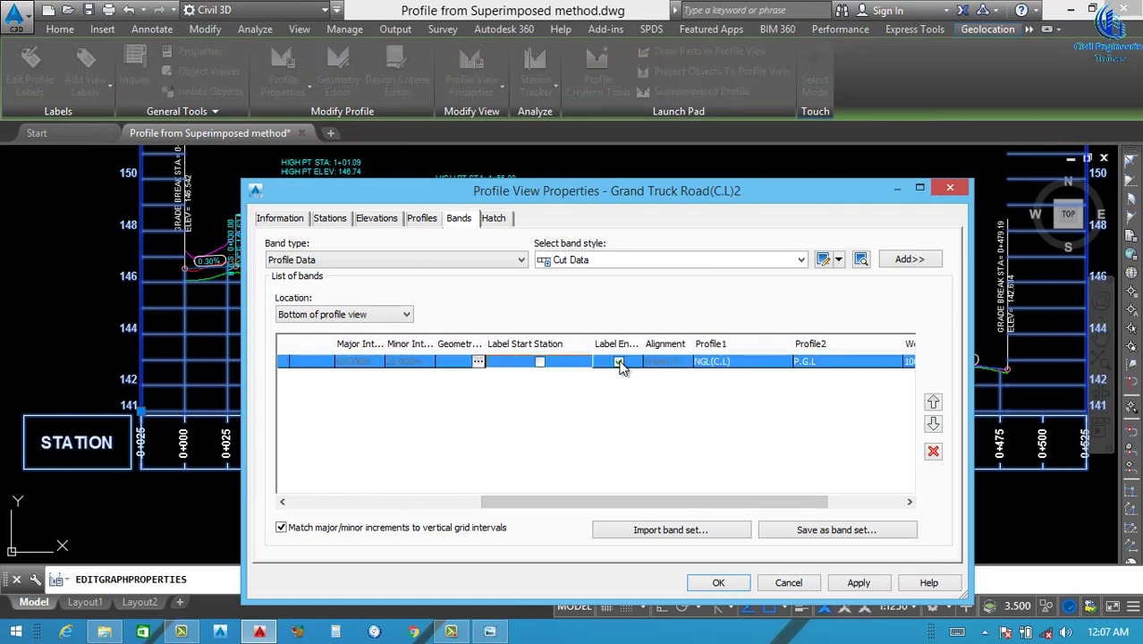
pyautogui.click(618, 362)
pyautogui.click(858, 582)
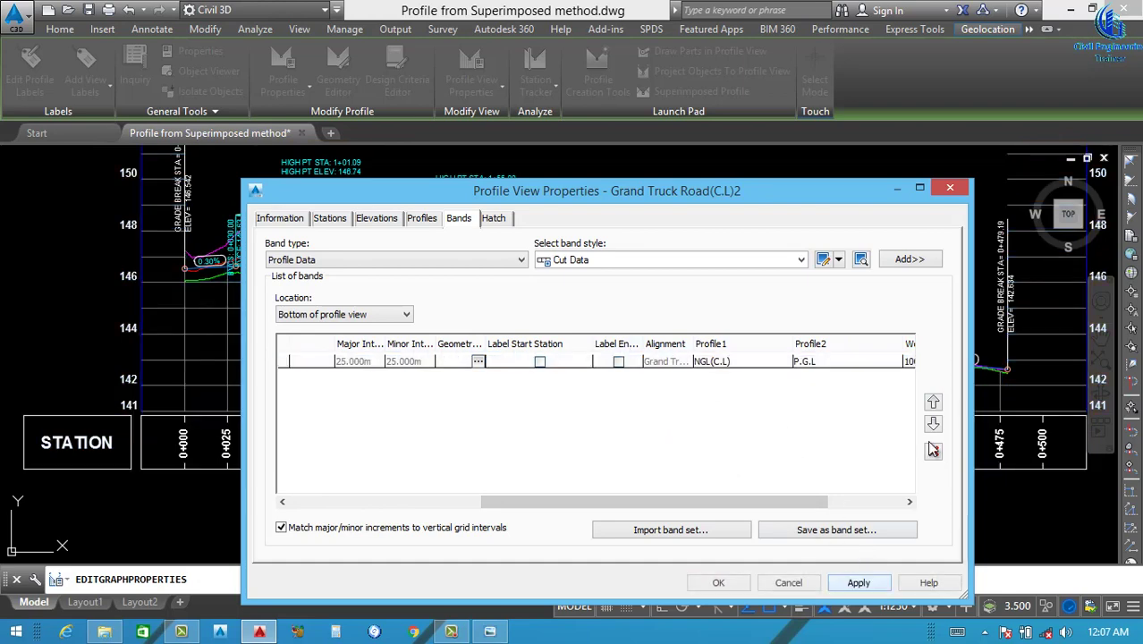
pyautogui.moveTo(630, 183); pyautogui.dragTo(599, 559)
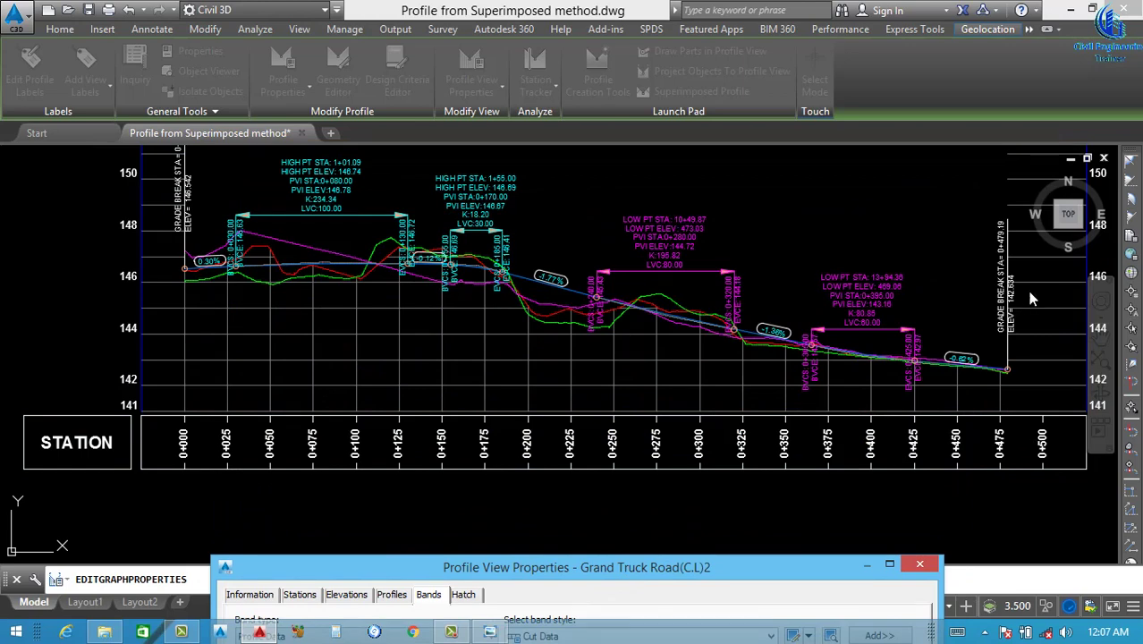
pyautogui.moveTo(672, 570)
pyautogui.mouseDown()
pyautogui.moveTo(799, 62)
pyautogui.moveTo(733, 81)
pyautogui.moveTo(685, 212)
pyautogui.mouseUp()
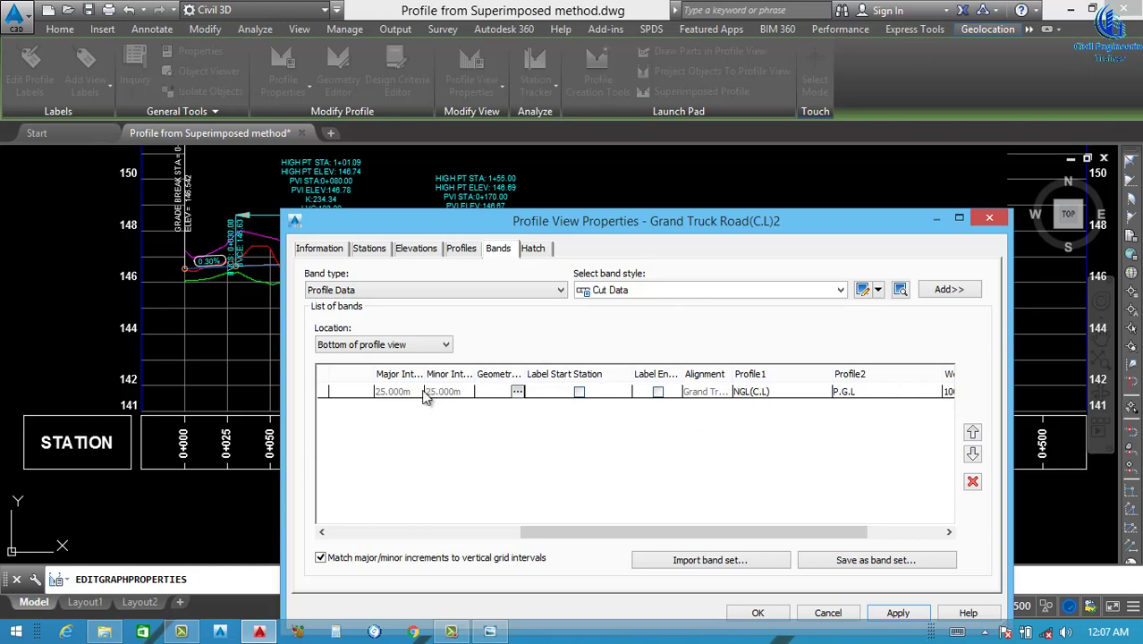
# Create a new Profile Data band style as a copy of the STATION style.
pyautogui.moveTo(612, 532); pyautogui.dragTo(340, 532)
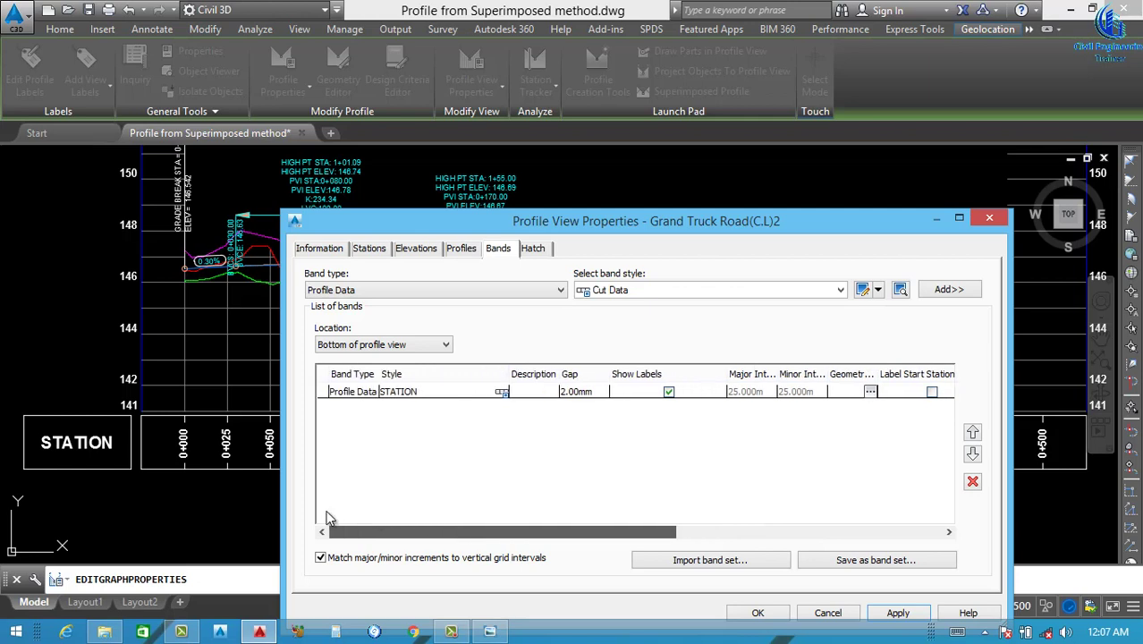
pyautogui.click(841, 292)
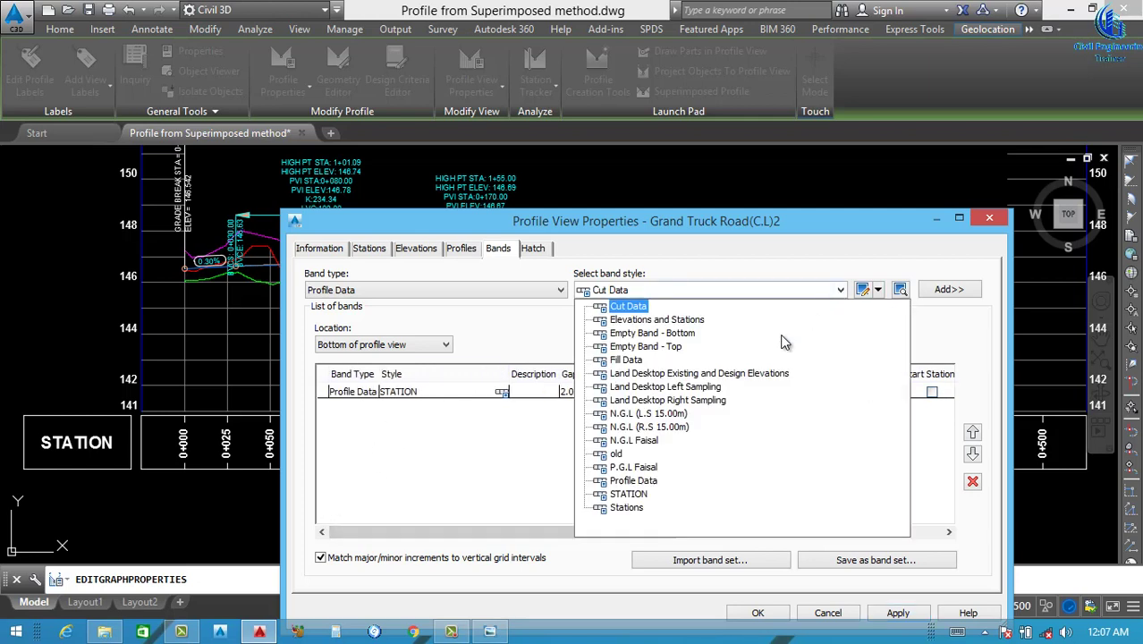
pyautogui.click(641, 497)
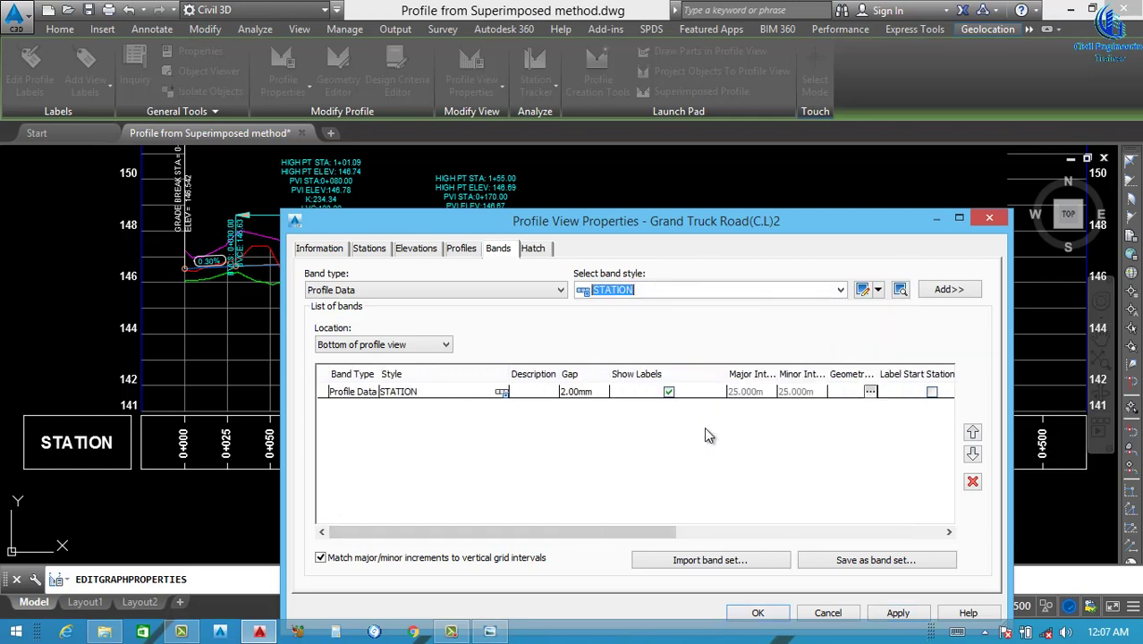
pyautogui.click(880, 296)
pyautogui.click(906, 326)
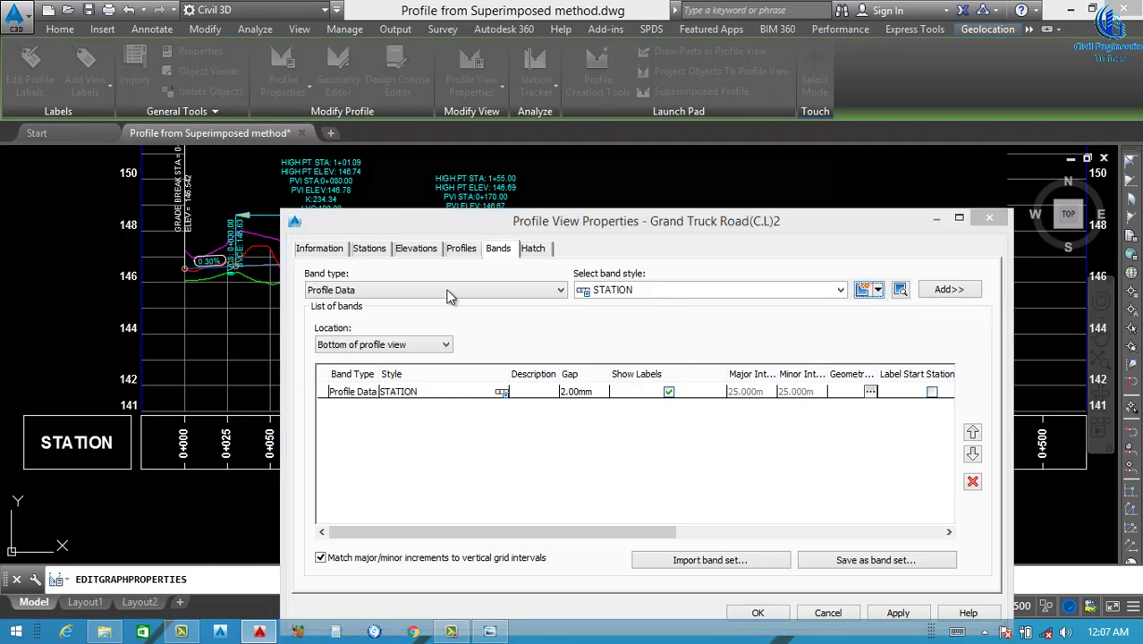
# Name the copied band style N.G.L(C.L).
pyautogui.click(322, 147)
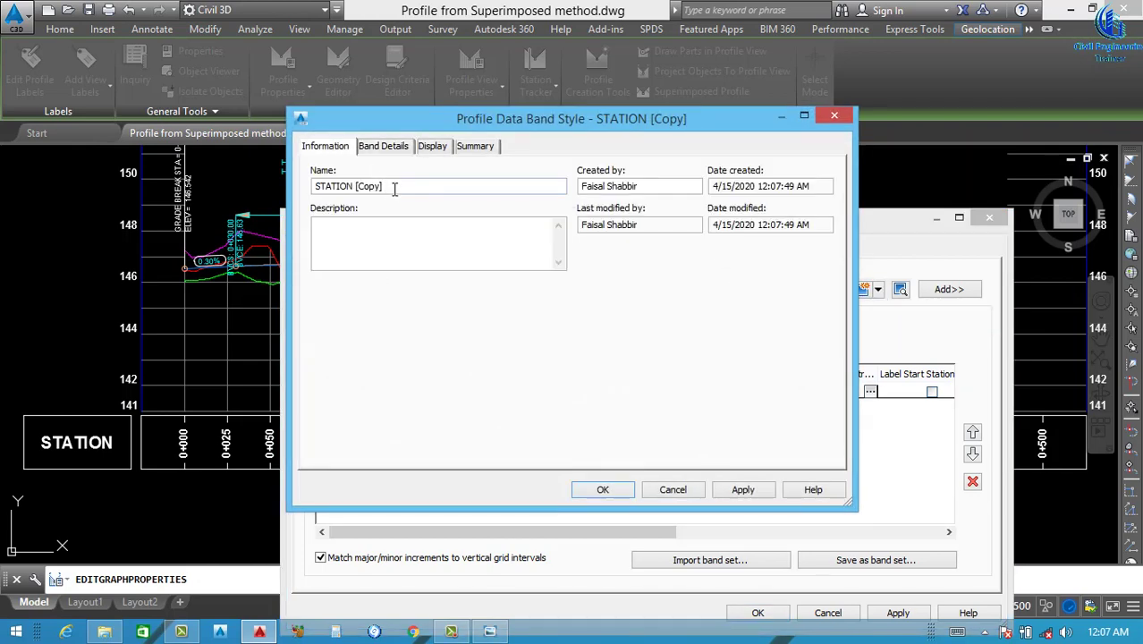
pyautogui.moveTo(392, 186); pyautogui.dragTo(279, 212)
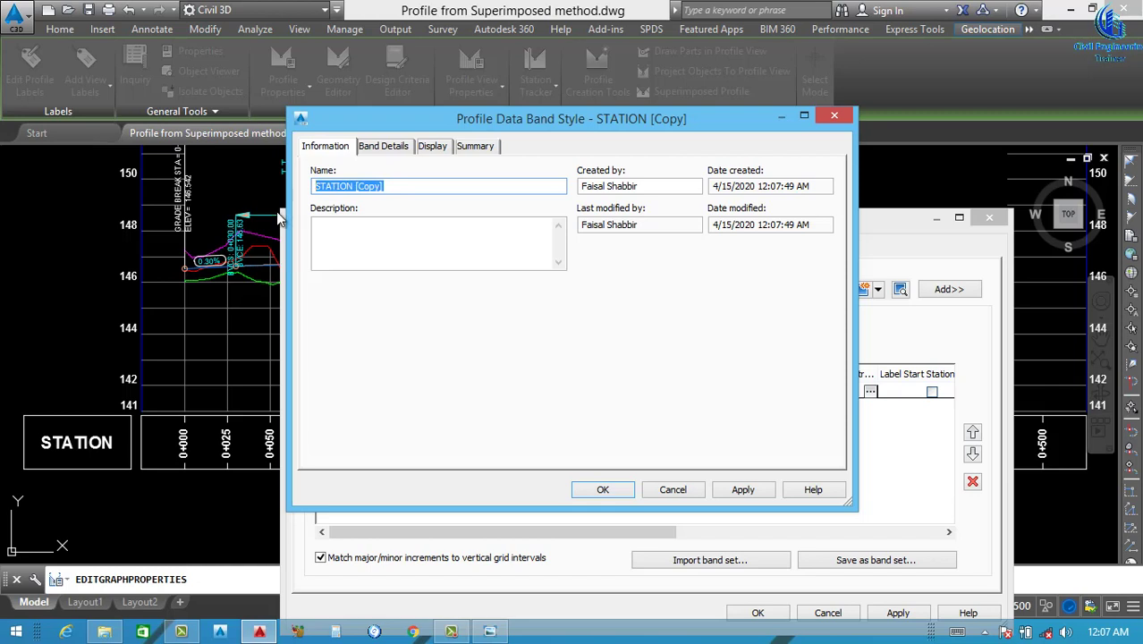
pyautogui.write('N.G.L')
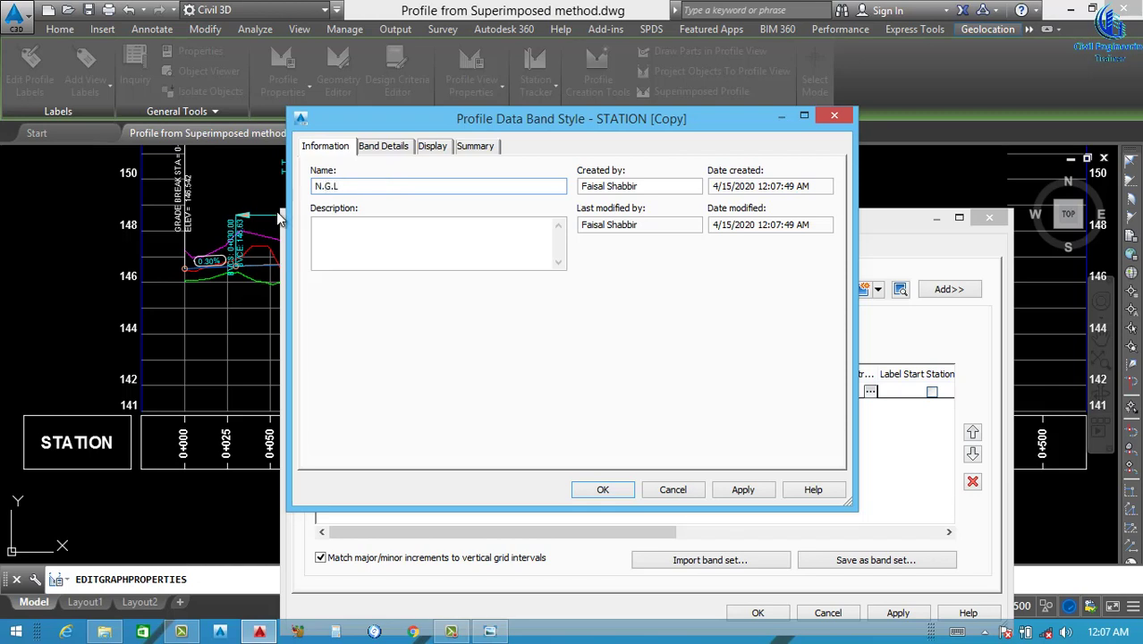
pyautogui.moveTo(353, 187); pyautogui.dragTo(275, 212)
pyautogui.write(')')
pyautogui.doubleClick(337, 186)
# Rename the STATION component in the copied style's band title label as N.G.L(C.L).
pyautogui.click(383, 148)
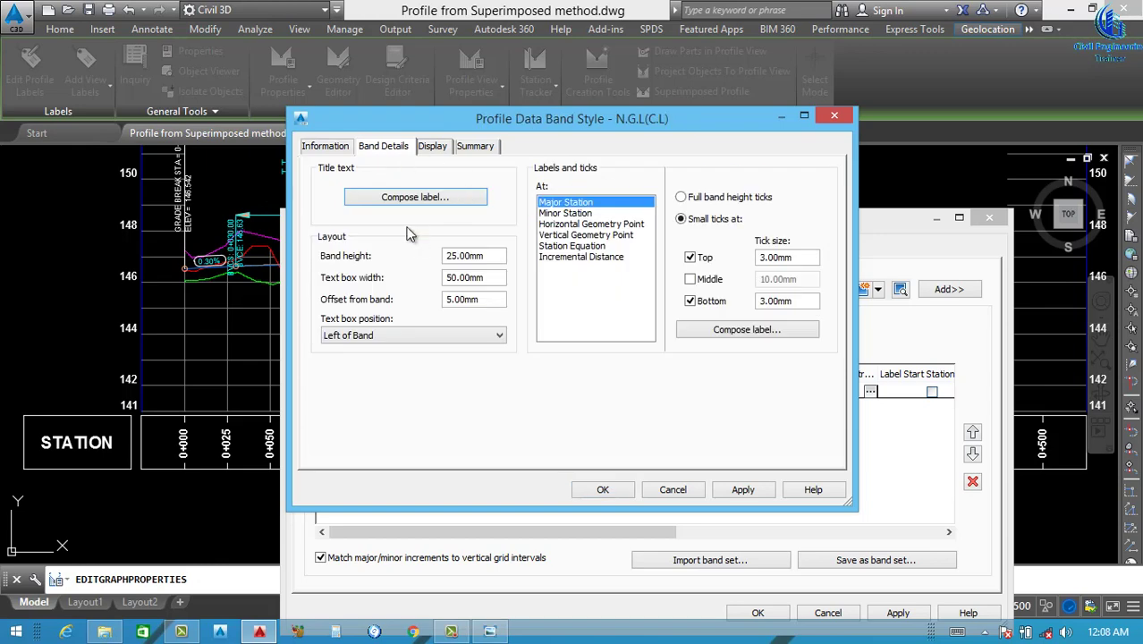
pyautogui.click(430, 197)
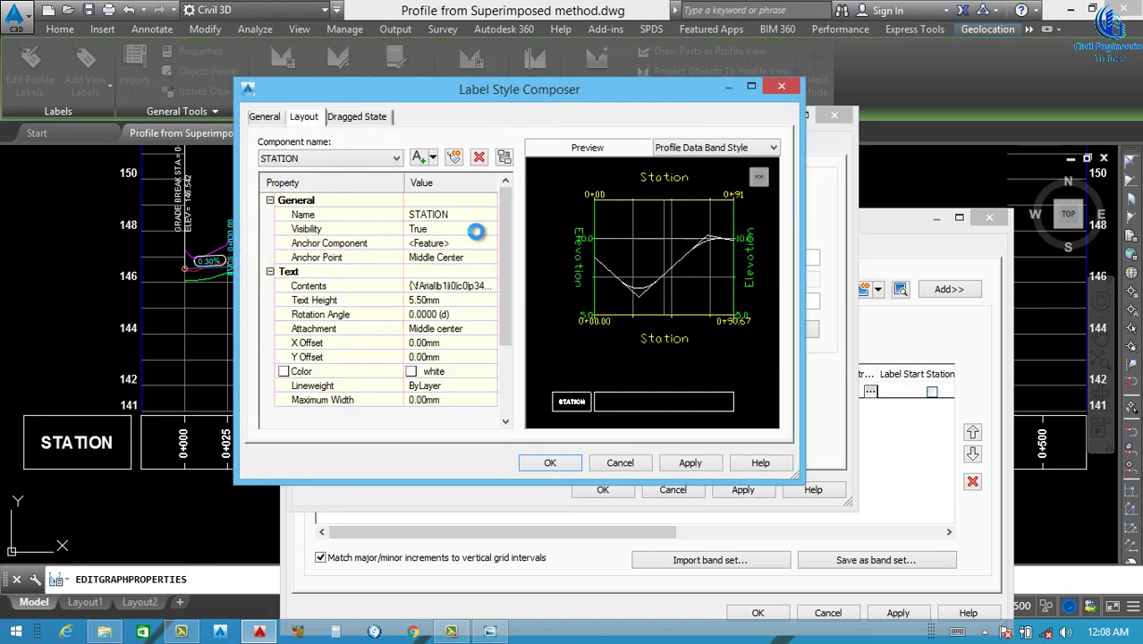
pyautogui.click(464, 214)
pyautogui.write('N.G.L(C.L)')
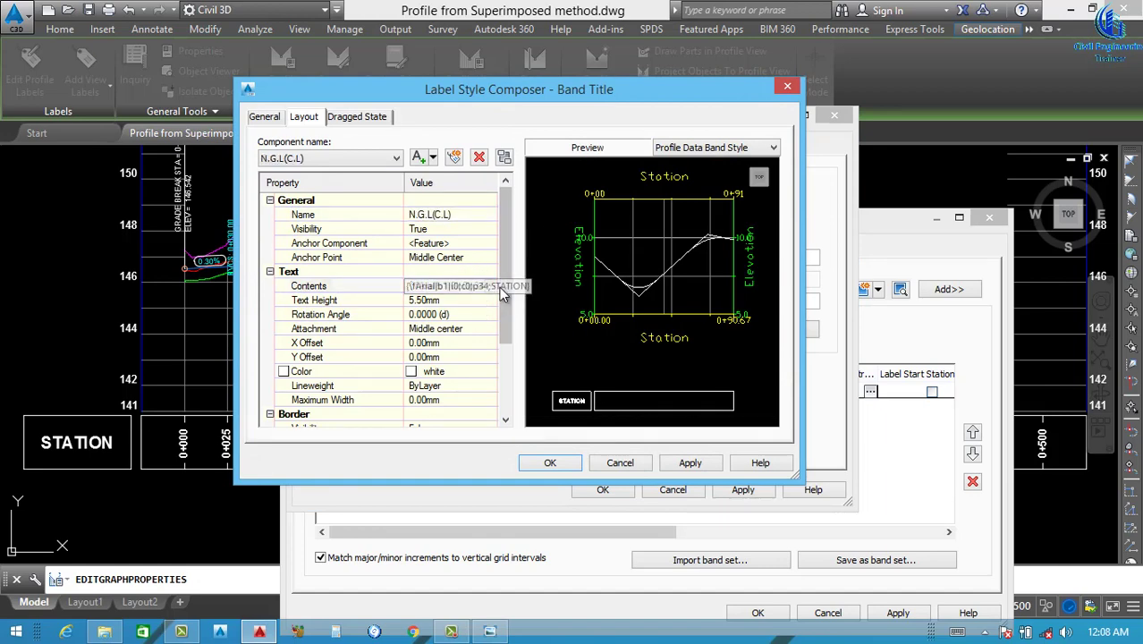
# Replace the STATION text in the title component's contents with N.G.L(C.L).
pyautogui.click(485, 288)
pyautogui.click(495, 285)
pyautogui.doubleClick(709, 186)
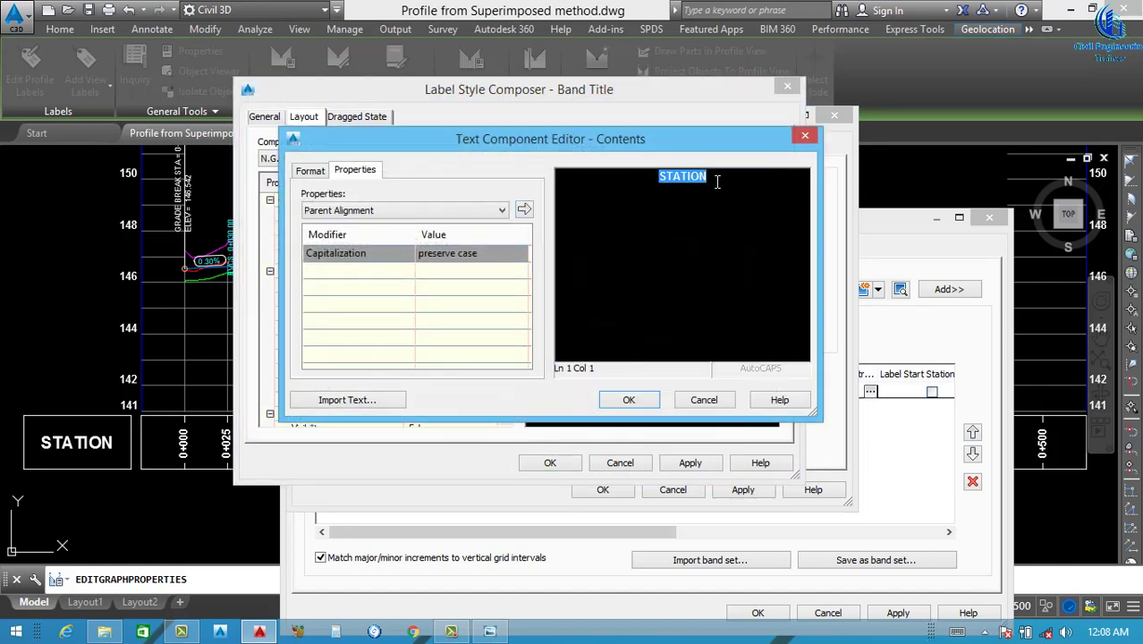
pyautogui.hotkey('ctrl', 'v')
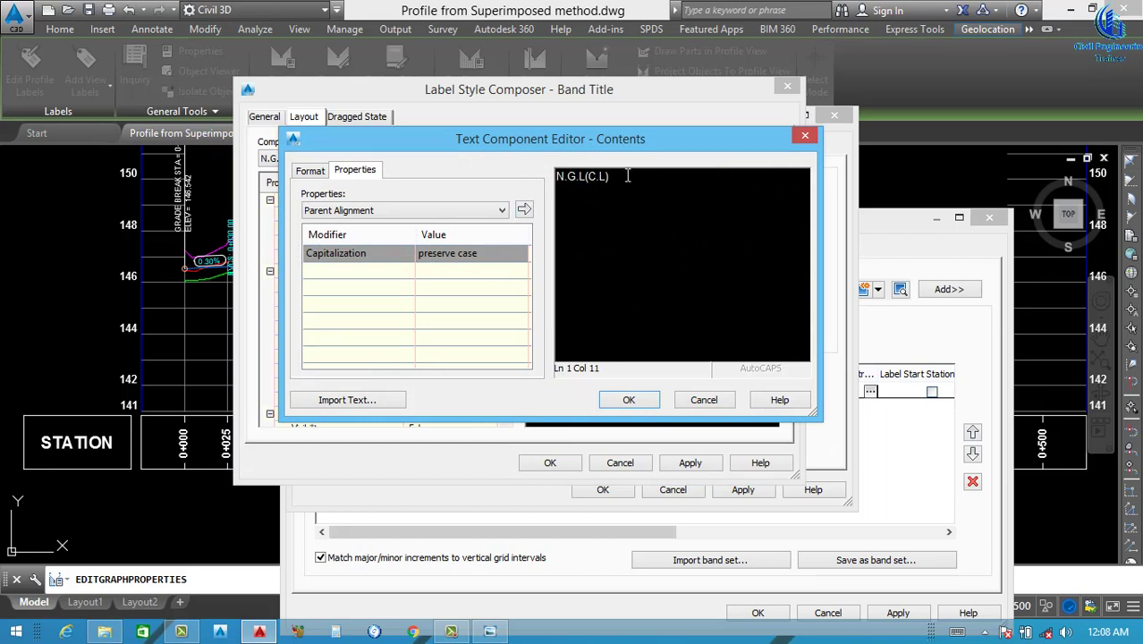
# Make the N.G.L(C.L) title text bold and red with Center justification.
pyautogui.moveTo(617, 176); pyautogui.dragTo(504, 198)
pyautogui.click(311, 172)
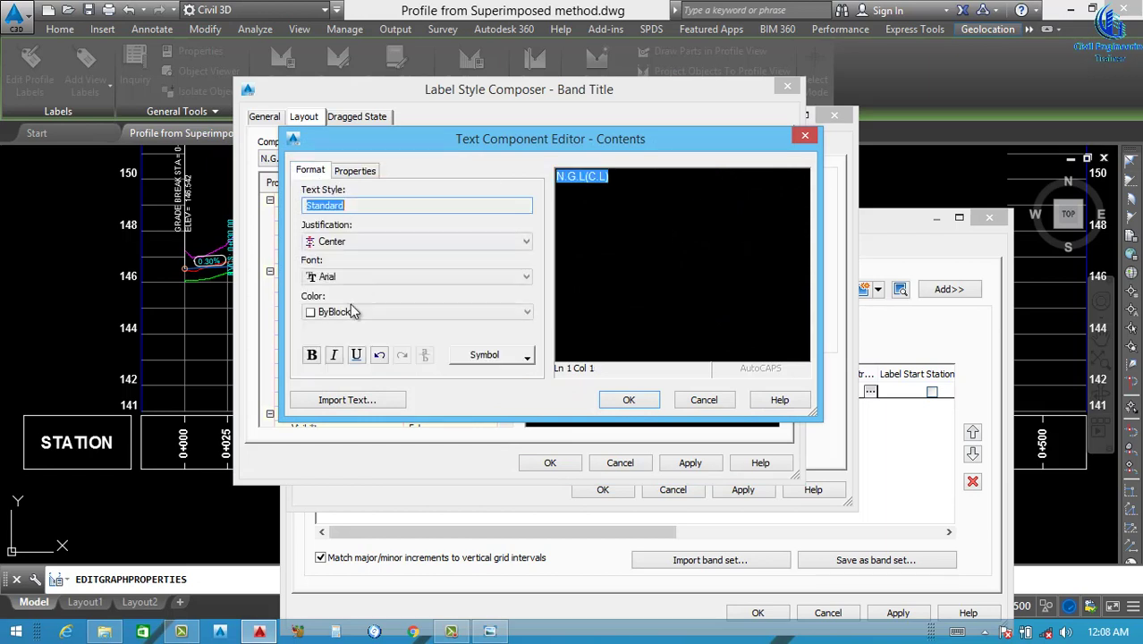
pyautogui.click(398, 312)
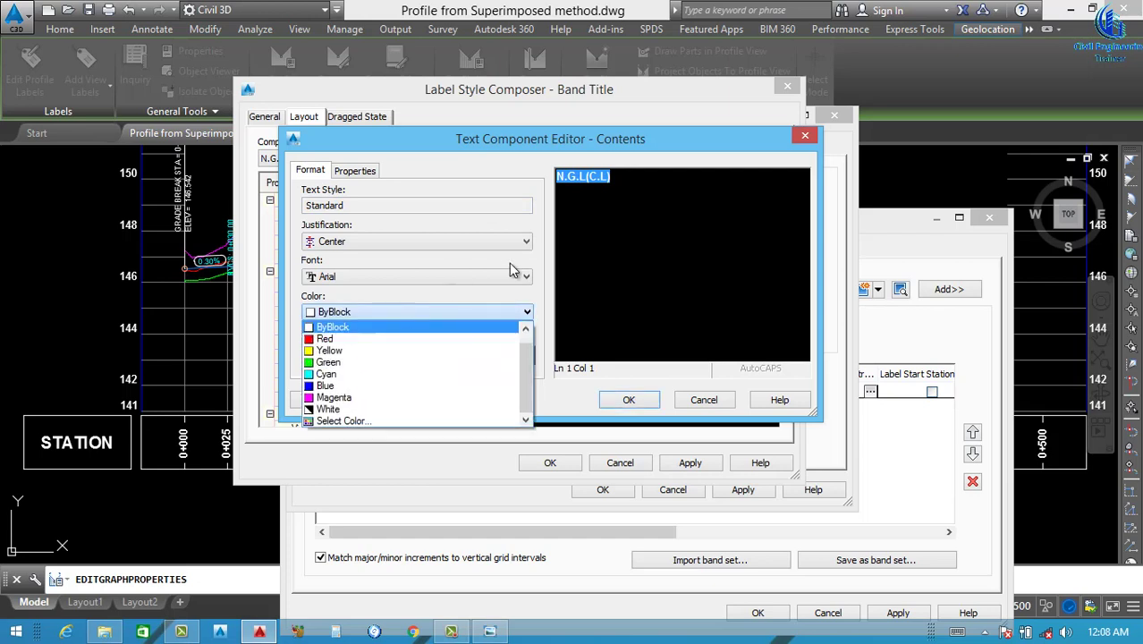
pyautogui.click(362, 338)
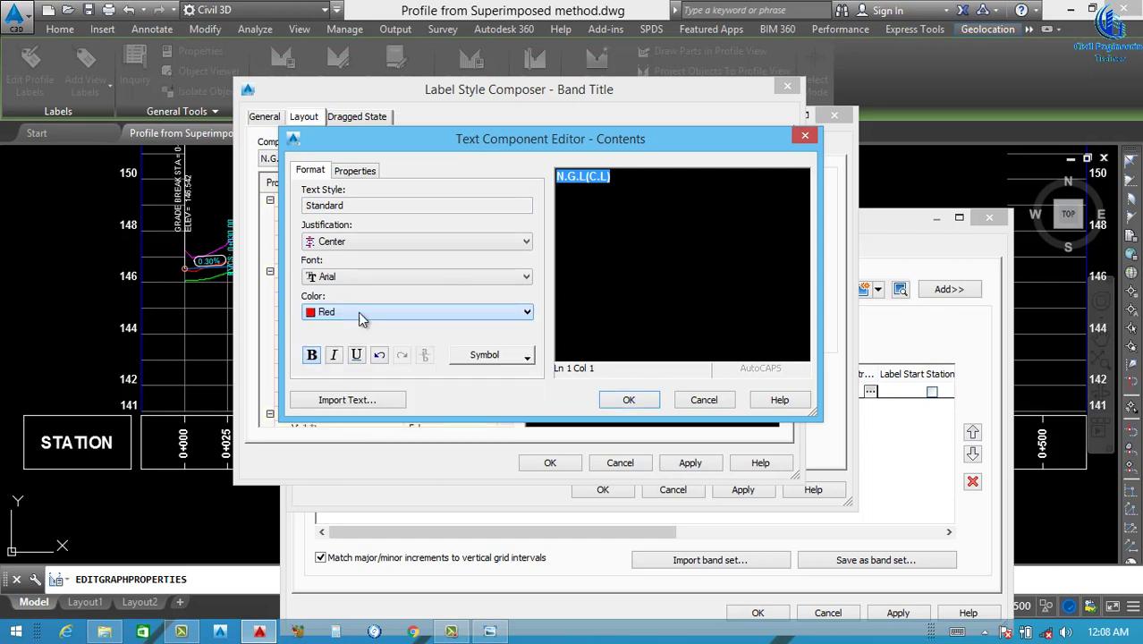
pyautogui.click(386, 242)
pyautogui.click(375, 267)
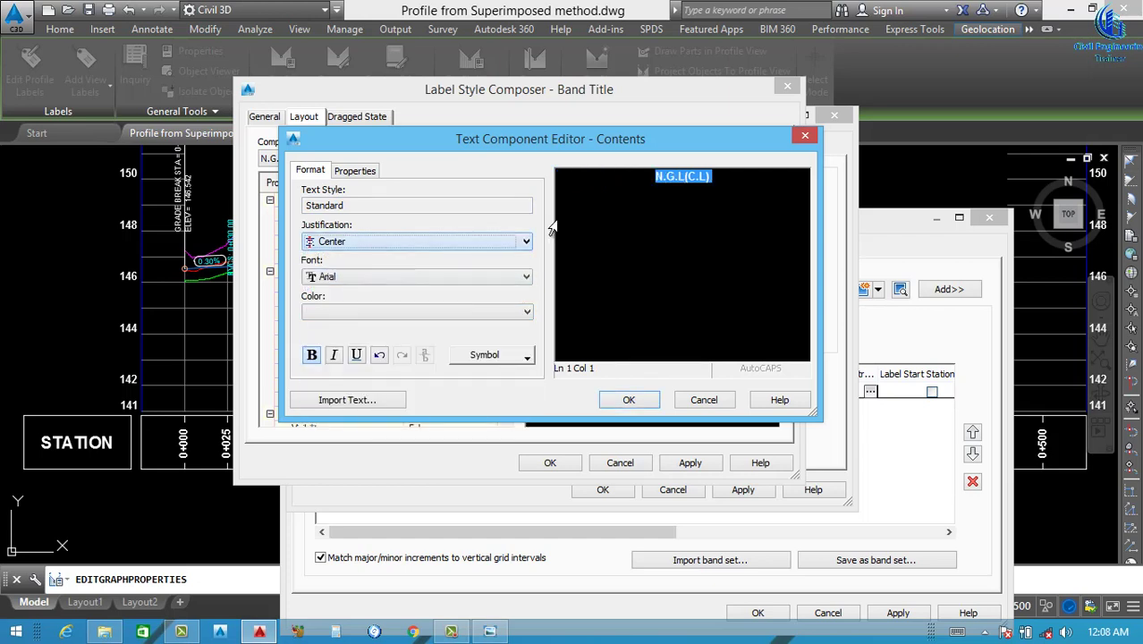
pyautogui.click(686, 178)
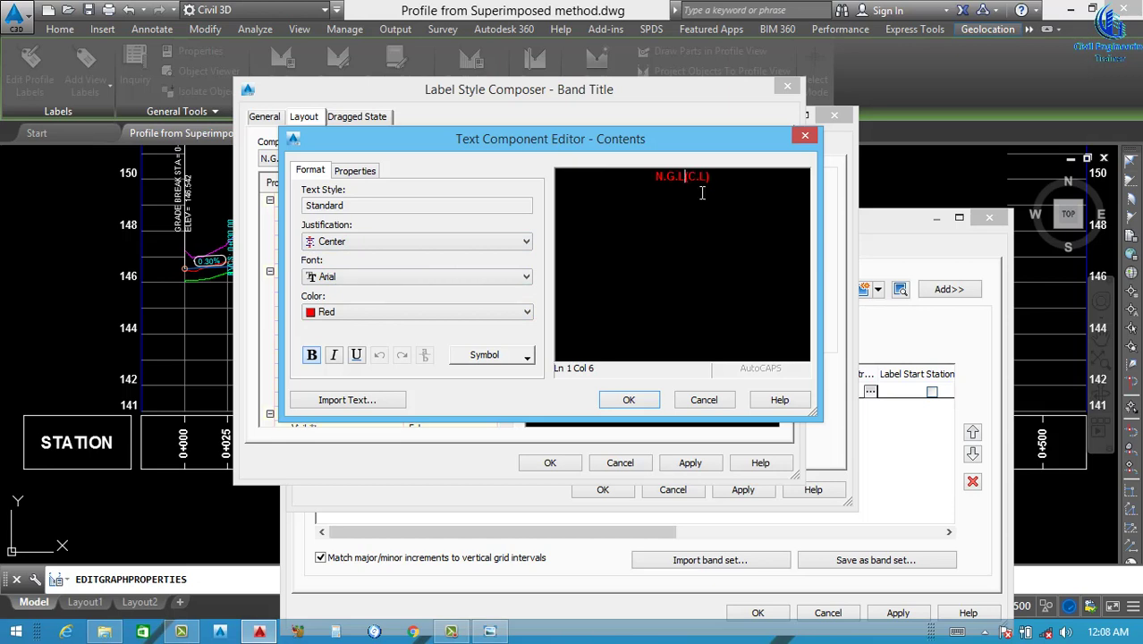
pyautogui.press('Return')
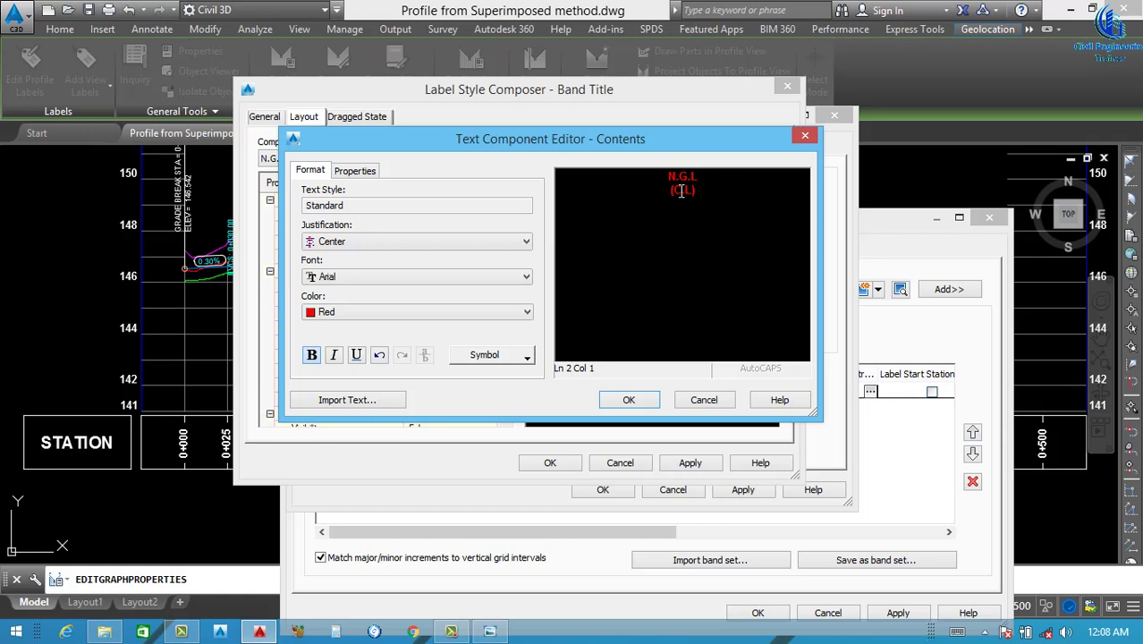
pyautogui.moveTo(704, 193); pyautogui.dragTo(633, 161)
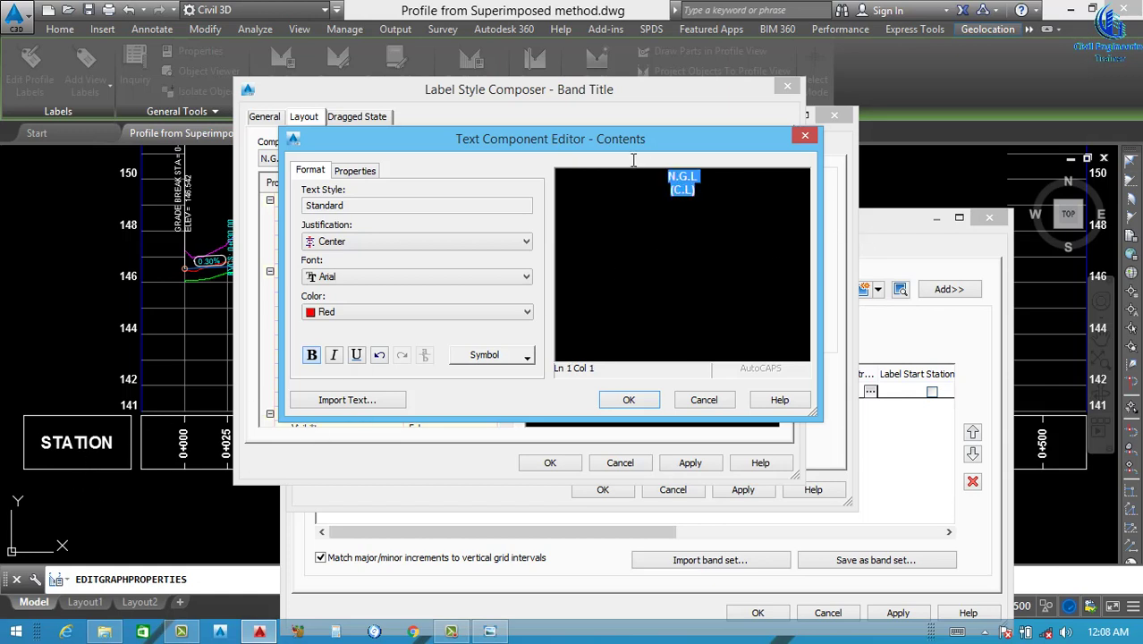
pyautogui.click(313, 356)
pyautogui.click(703, 181)
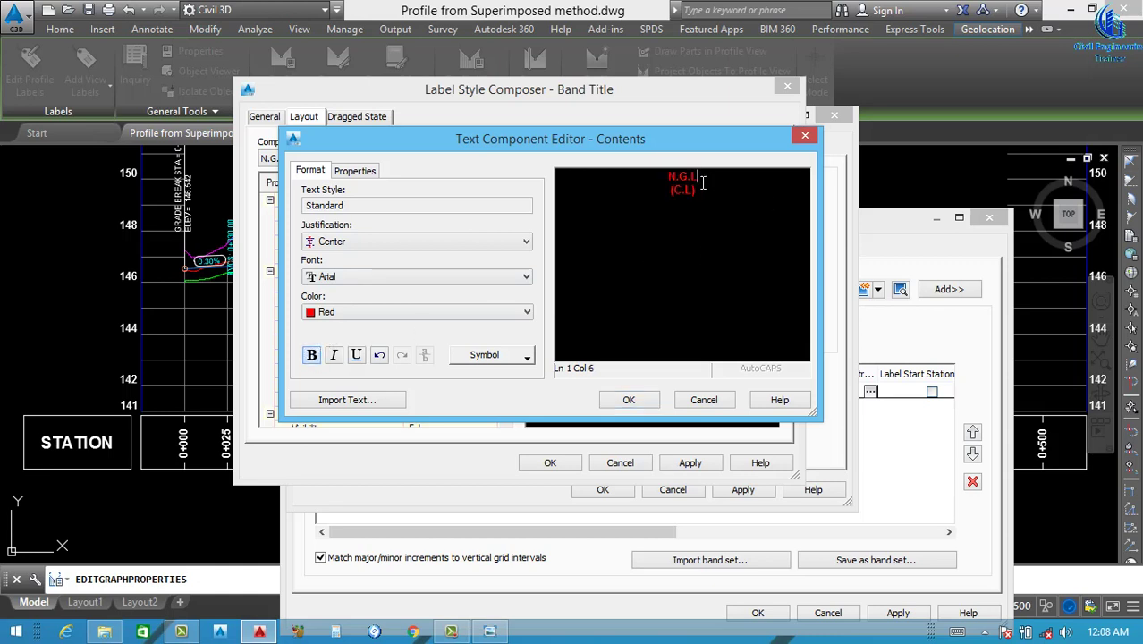
pyautogui.press('Delete')
# Accept the band title's contents and set the N.G.L(C.L) title component's color to red.
pyautogui.click(628, 402)
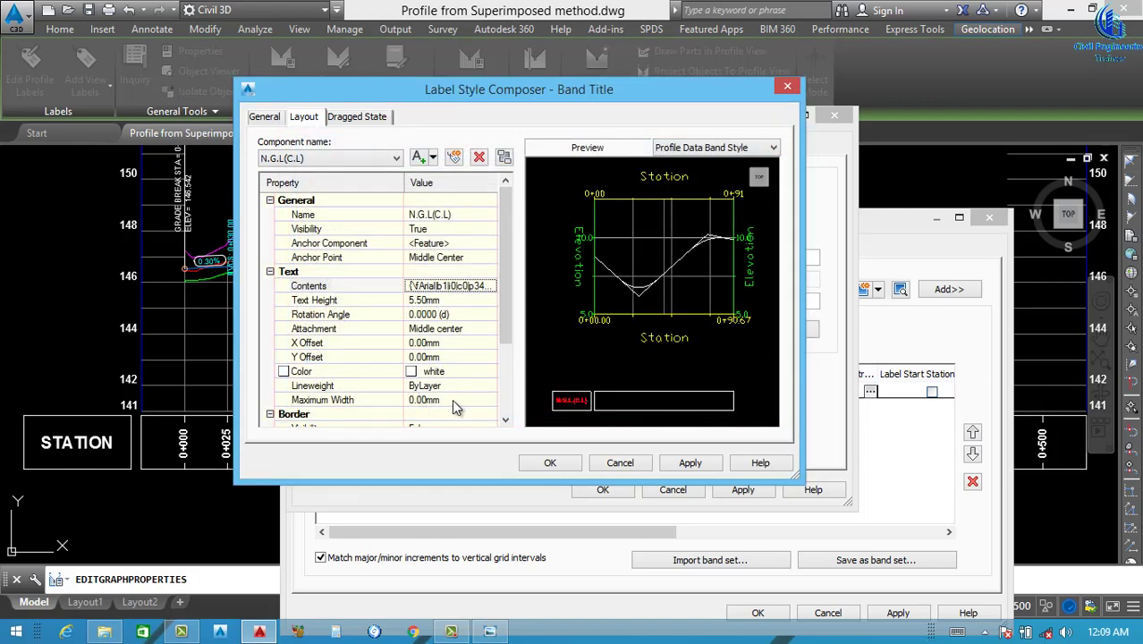
pyautogui.scroll(-1, 507, 327)
pyautogui.click(474, 288)
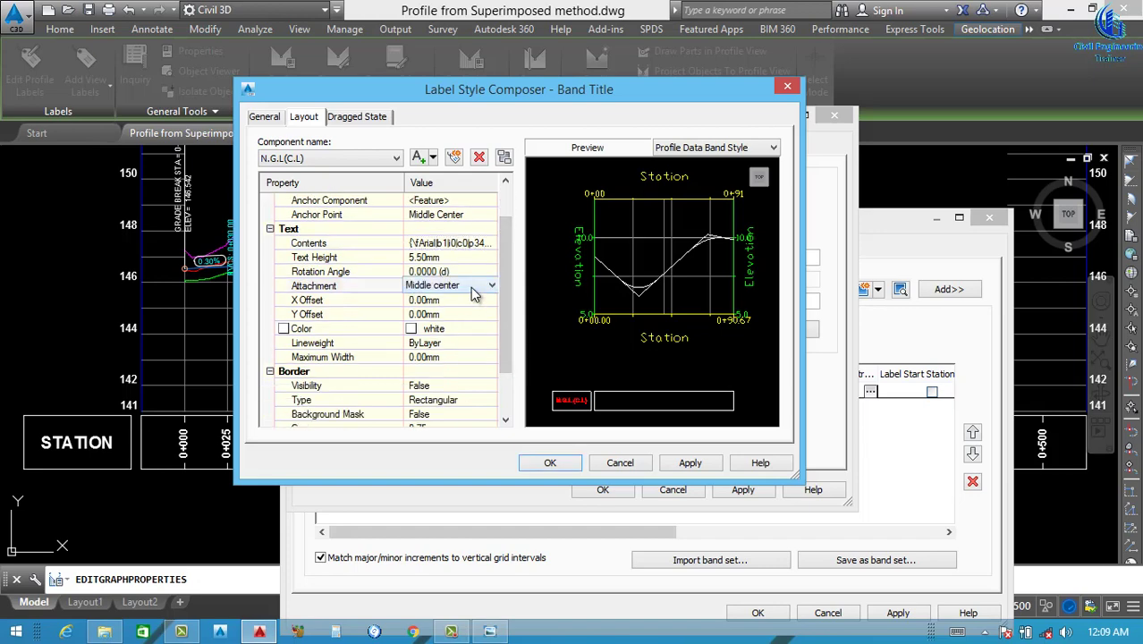
pyautogui.click(478, 331)
pyautogui.click(491, 329)
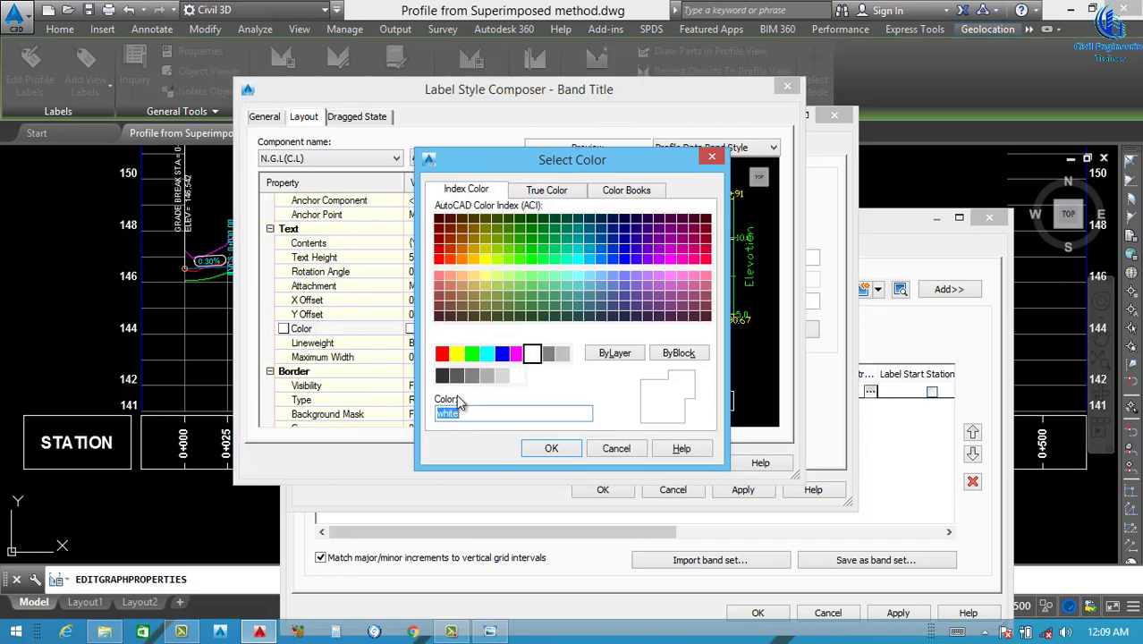
pyautogui.click(441, 354)
pyautogui.click(551, 448)
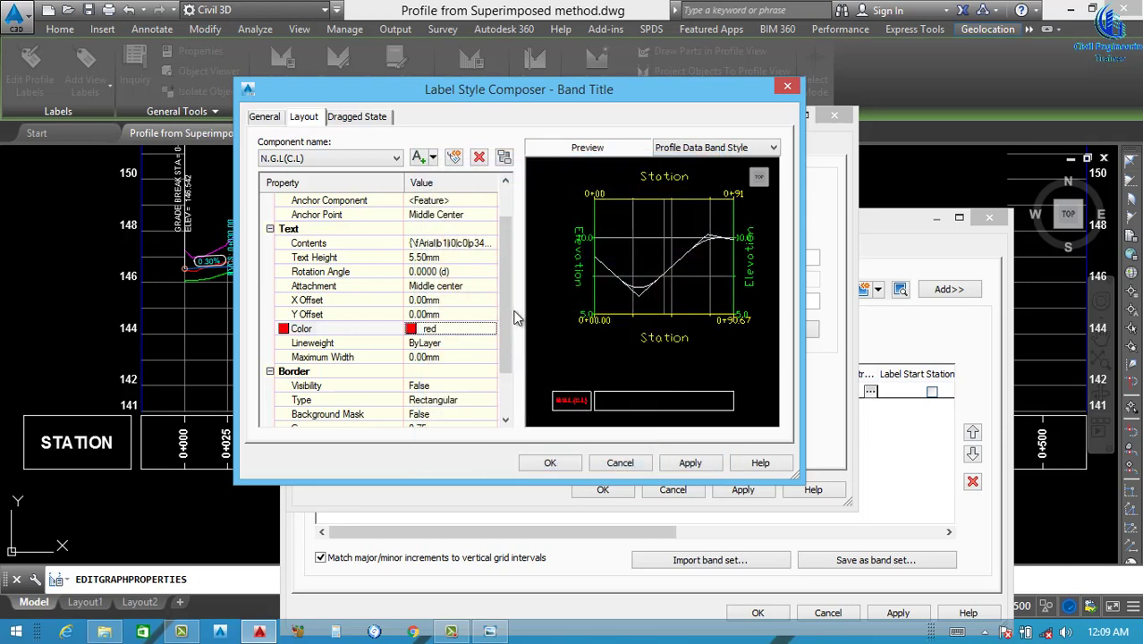
pyautogui.click(696, 464)
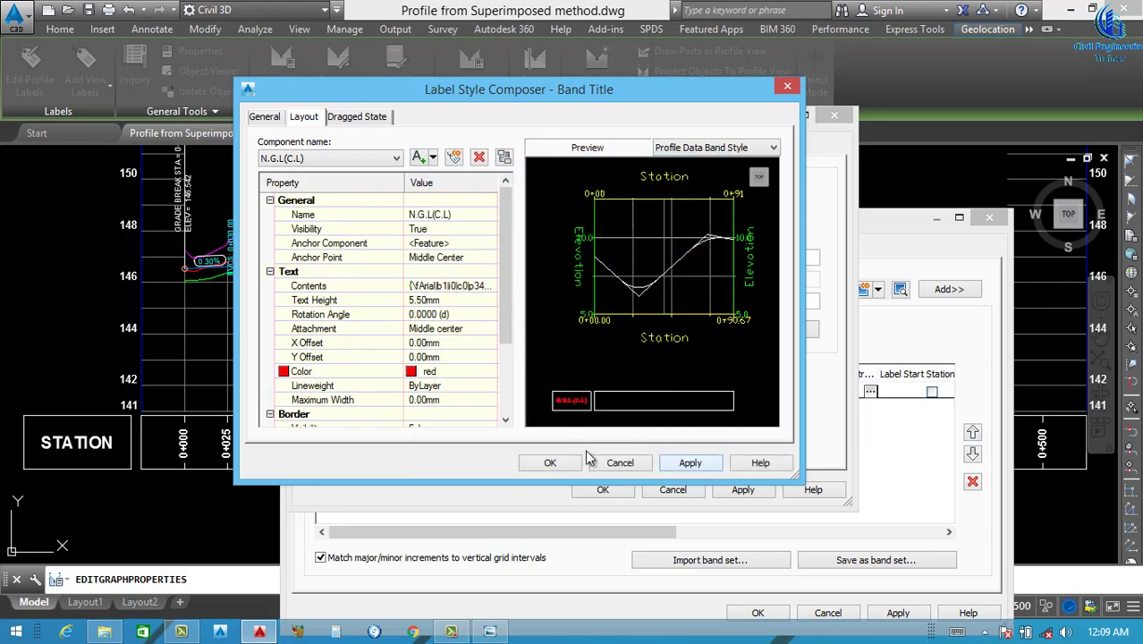
pyautogui.click(548, 463)
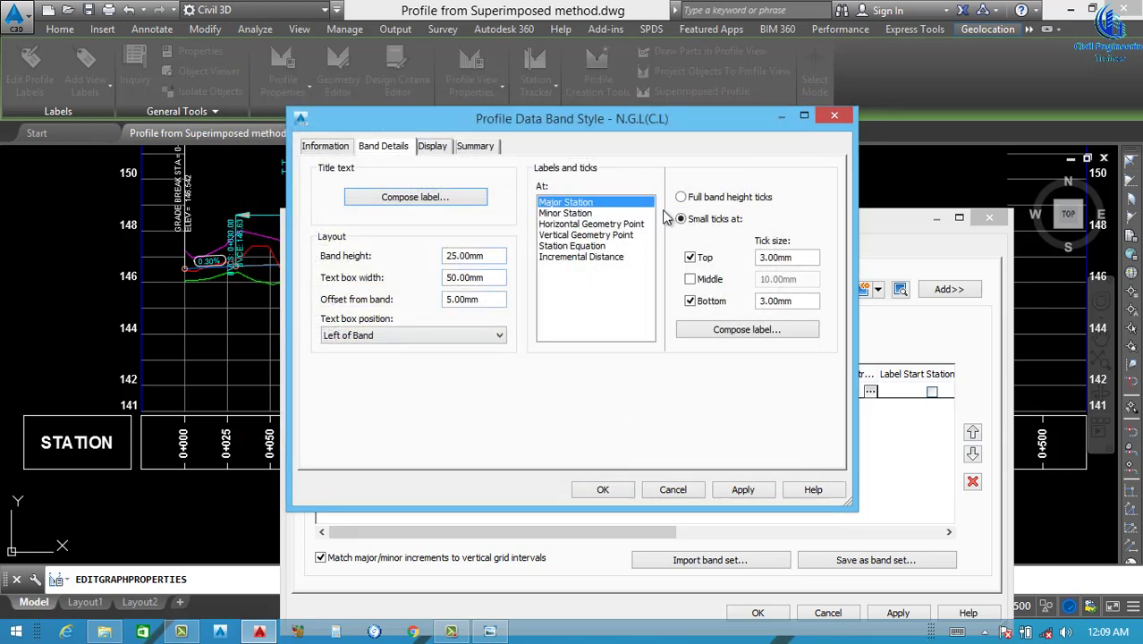
# Set the display color of the Band Border, Band Title Box and Major Ticks to red in the N.G.L(C.L) style.
pyautogui.click(434, 148)
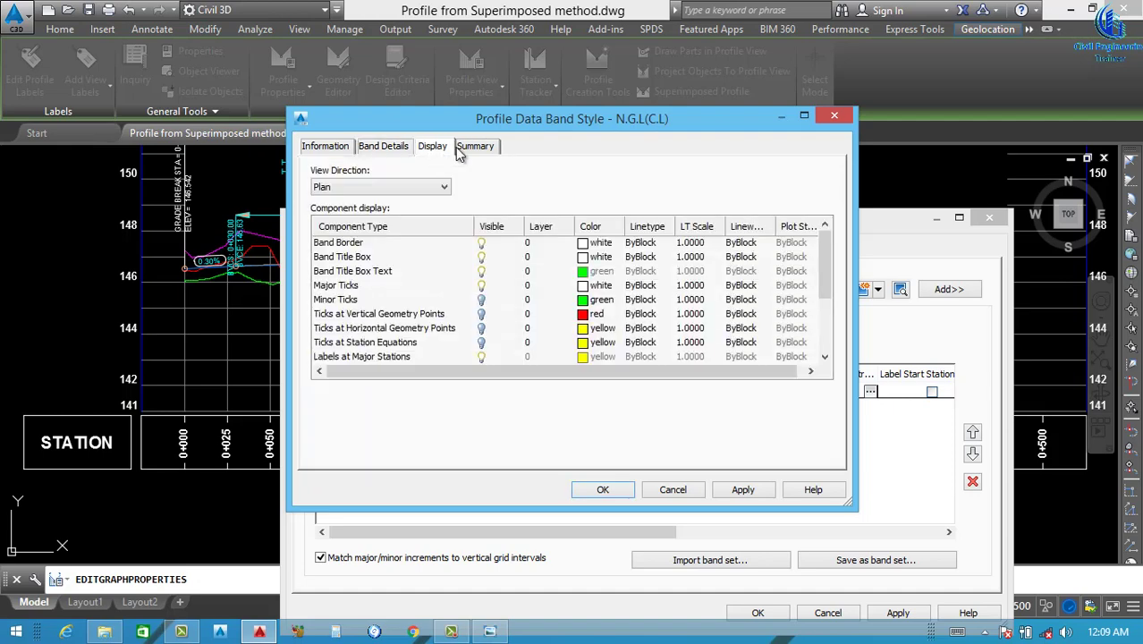
pyautogui.click(590, 250)
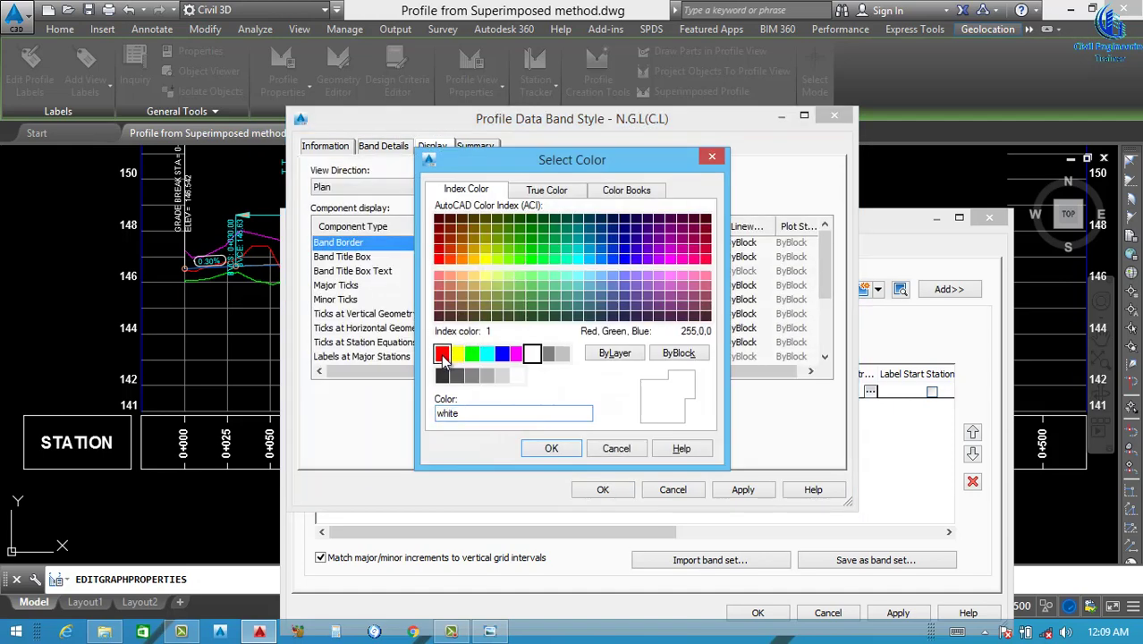
pyautogui.click(442, 353)
pyautogui.click(543, 448)
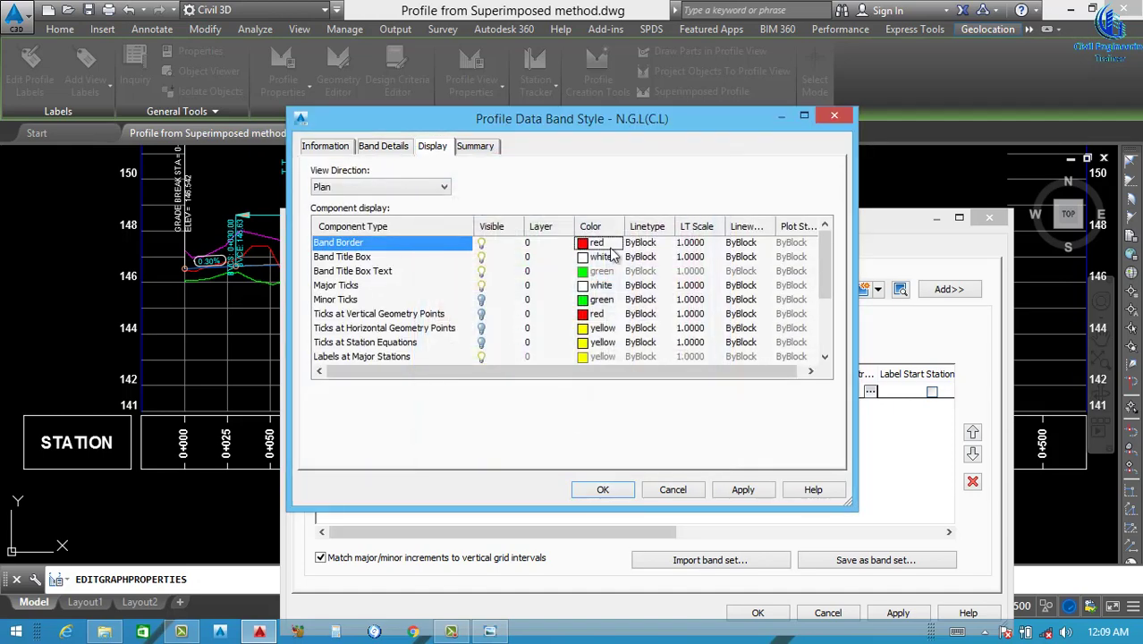
pyautogui.click(590, 256)
pyautogui.click(442, 353)
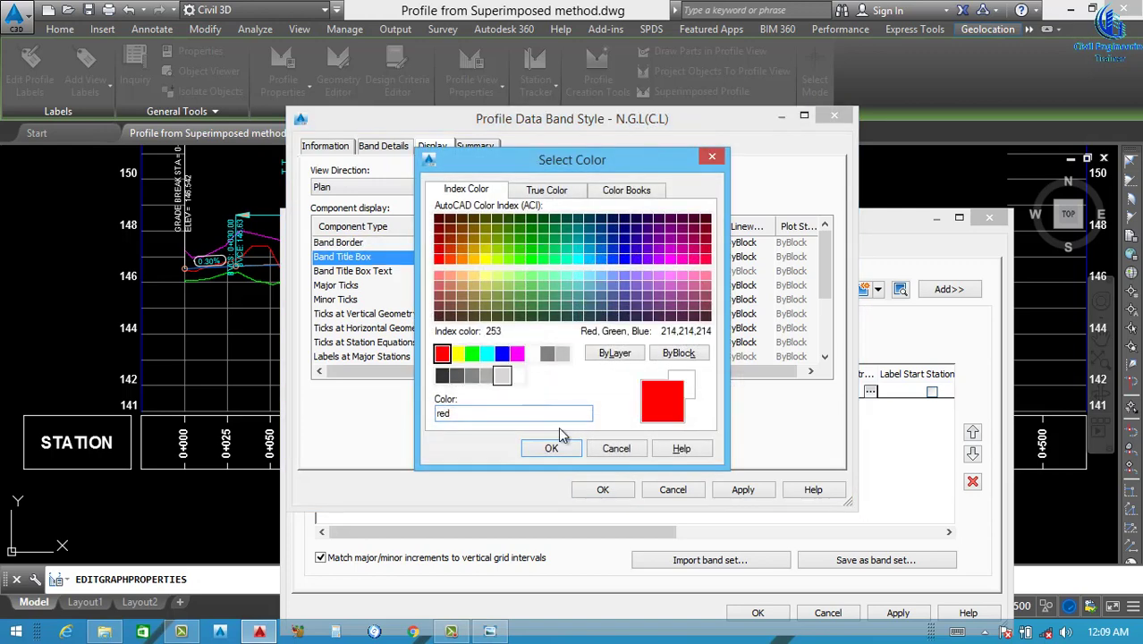
pyautogui.click(554, 448)
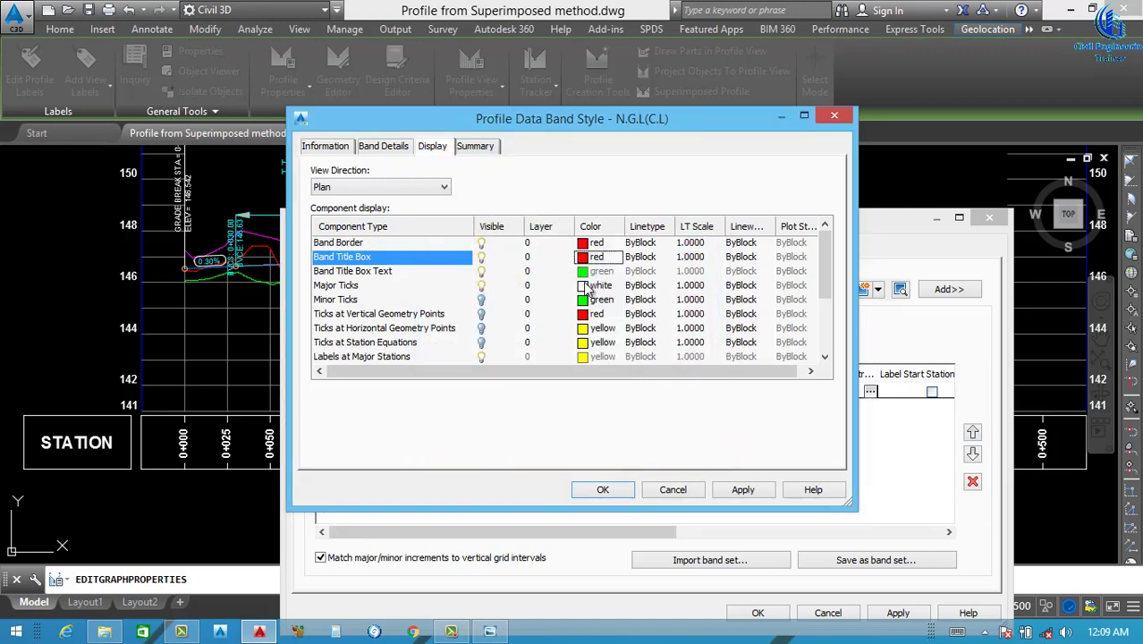
pyautogui.click(587, 285)
pyautogui.click(442, 353)
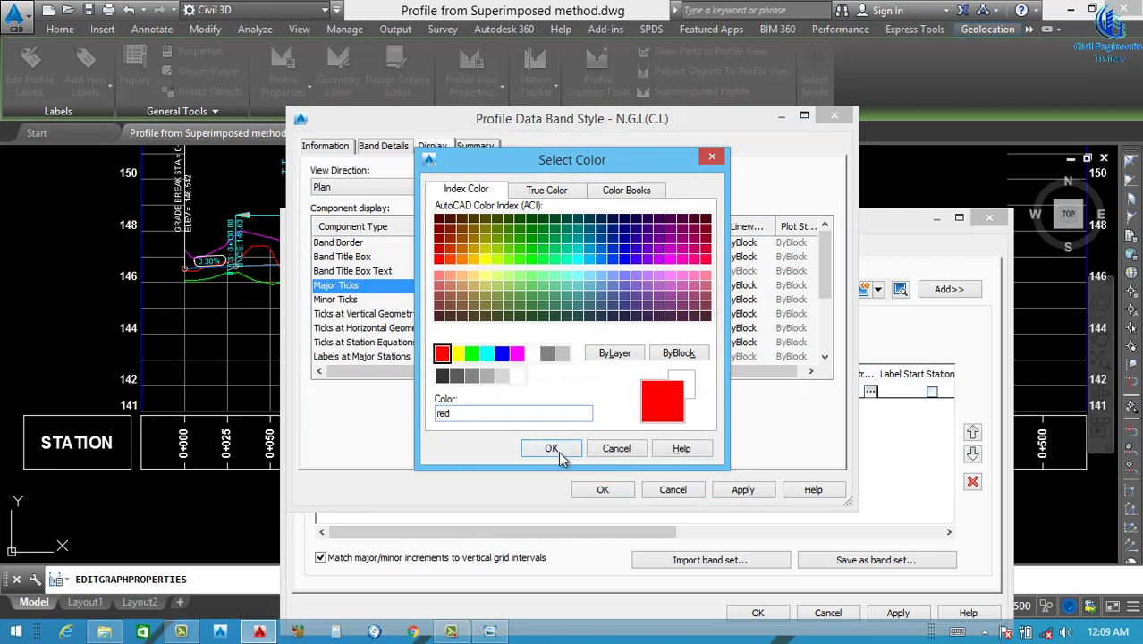
pyautogui.click(551, 448)
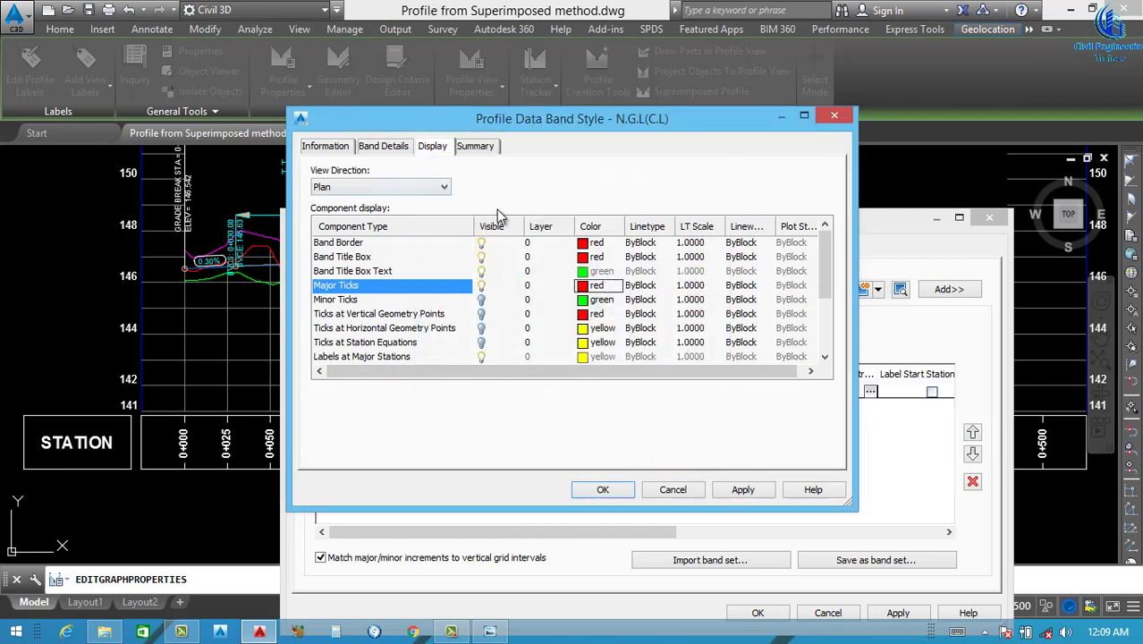
pyautogui.click(743, 490)
# Rename the STATION component in the band style's Major Station label as N.G.L(C.L).
pyautogui.click(385, 147)
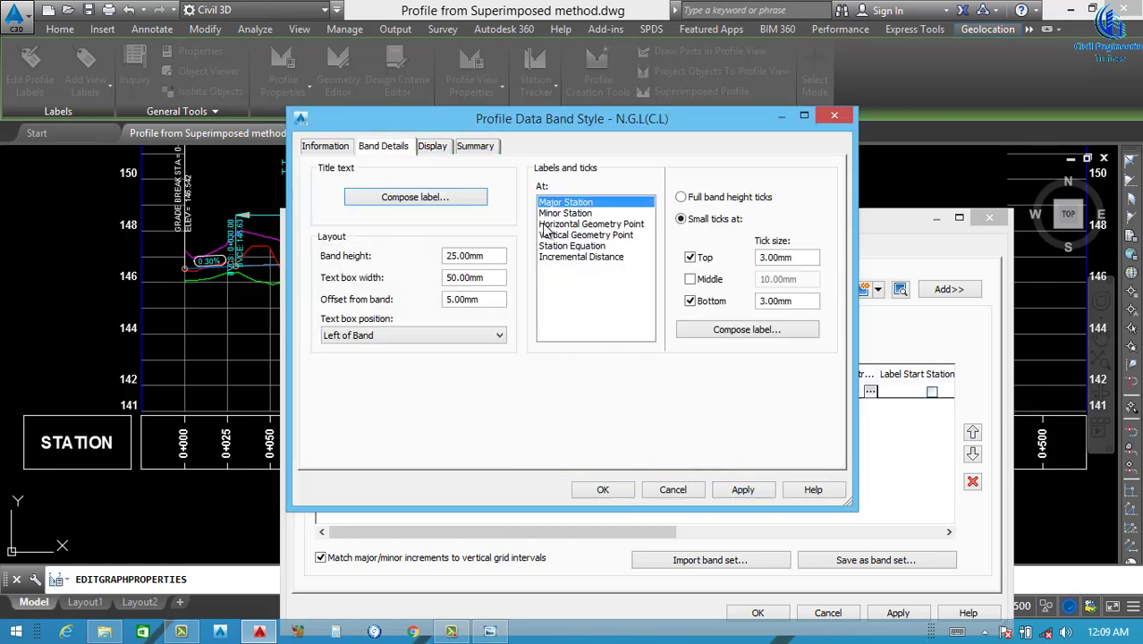
pyautogui.click(742, 329)
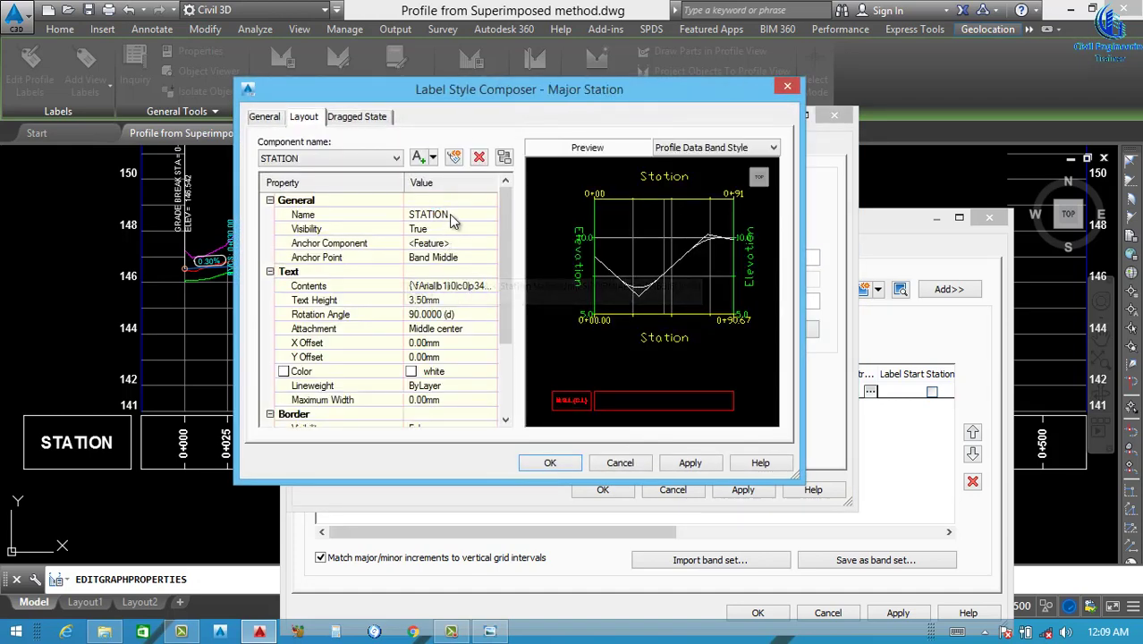
pyautogui.click(463, 214)
pyautogui.write('N.G.L(C.L)')
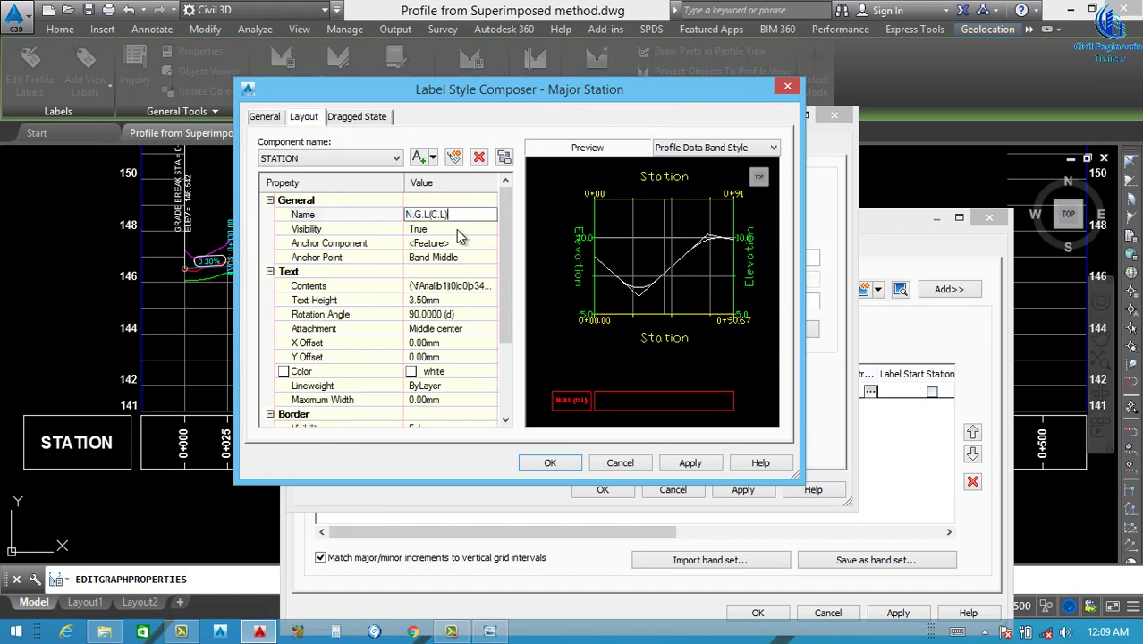
# Replace the station value in the Major Station label's contents with Profile1 Elevation at 0.001 precision.
pyautogui.click(490, 287)
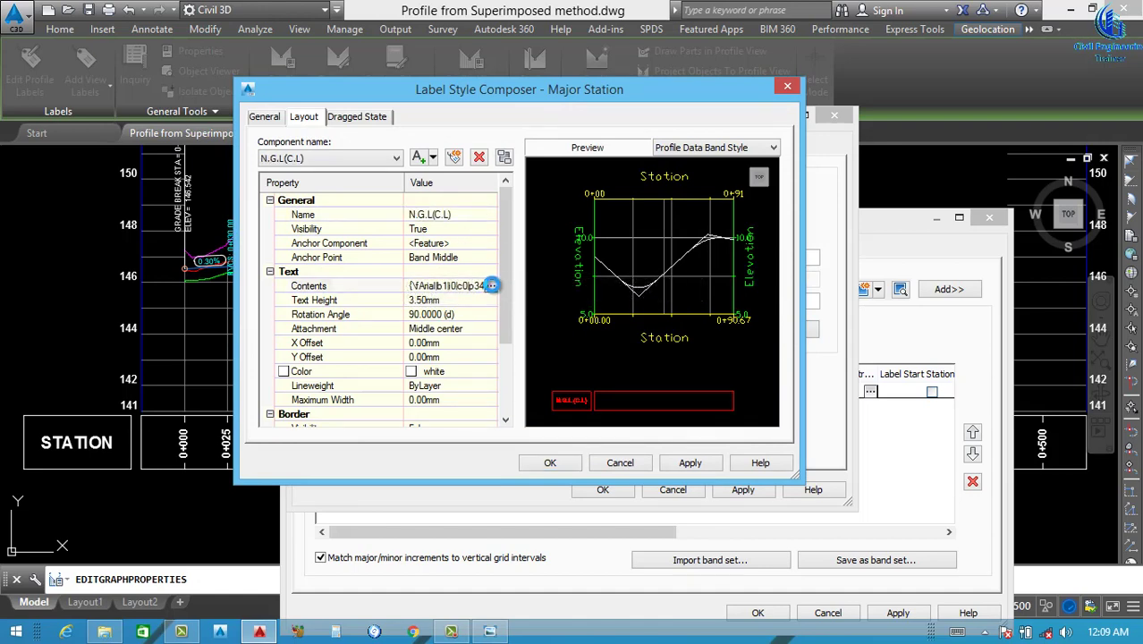
pyautogui.click(492, 286)
pyautogui.click(652, 185)
pyautogui.click(652, 185)
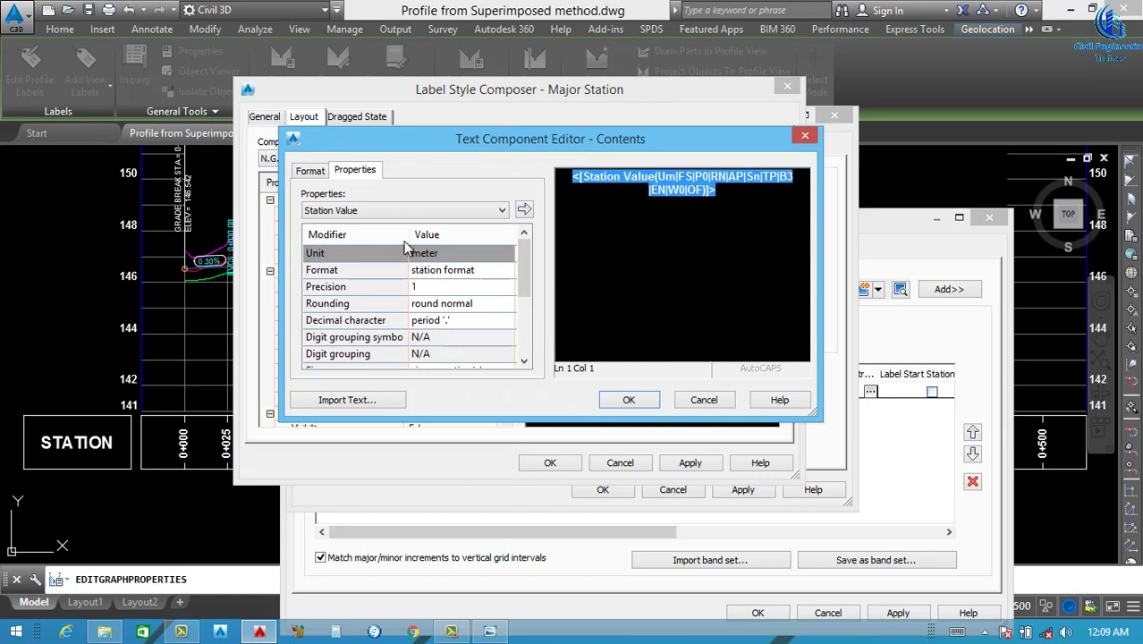
pyautogui.click(417, 212)
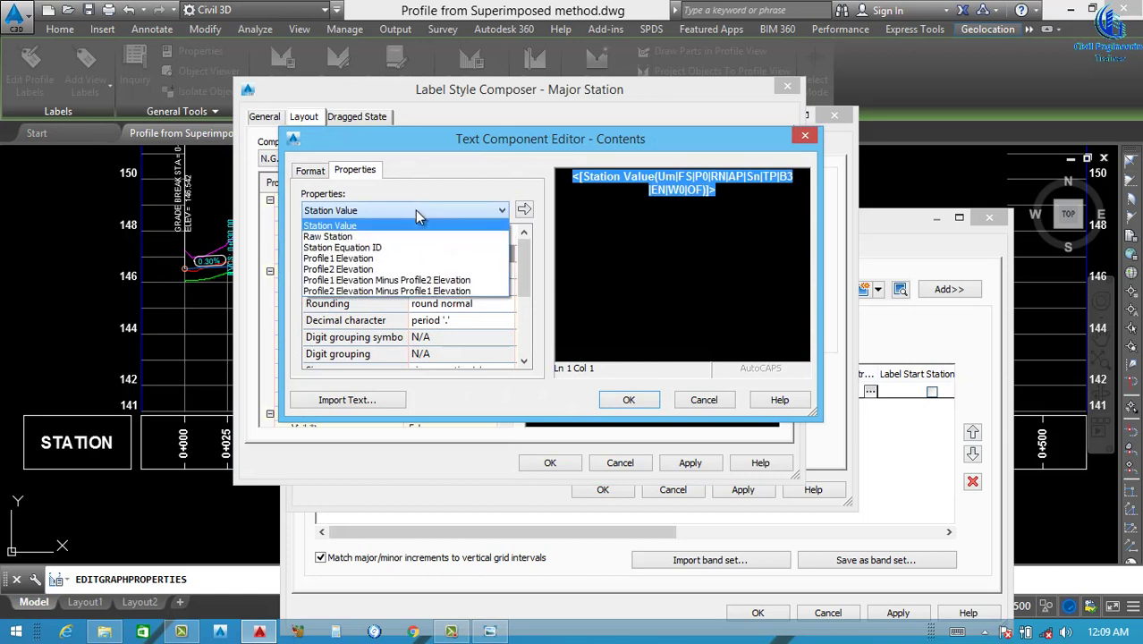
pyautogui.click(370, 259)
pyautogui.click(446, 271)
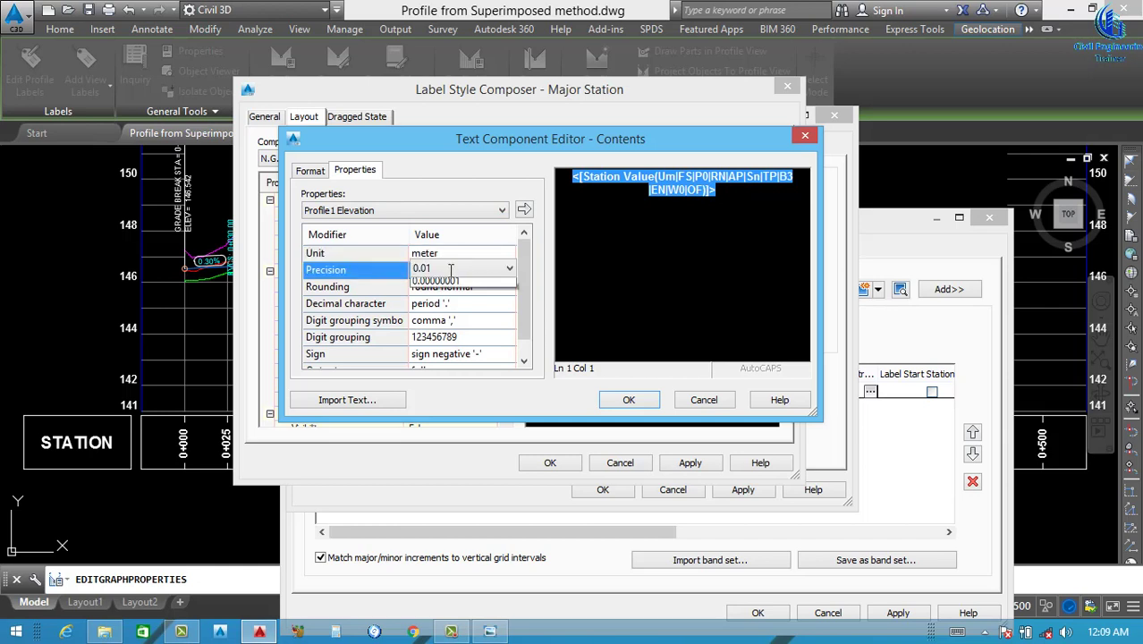
pyautogui.click(452, 268)
pyautogui.click(452, 320)
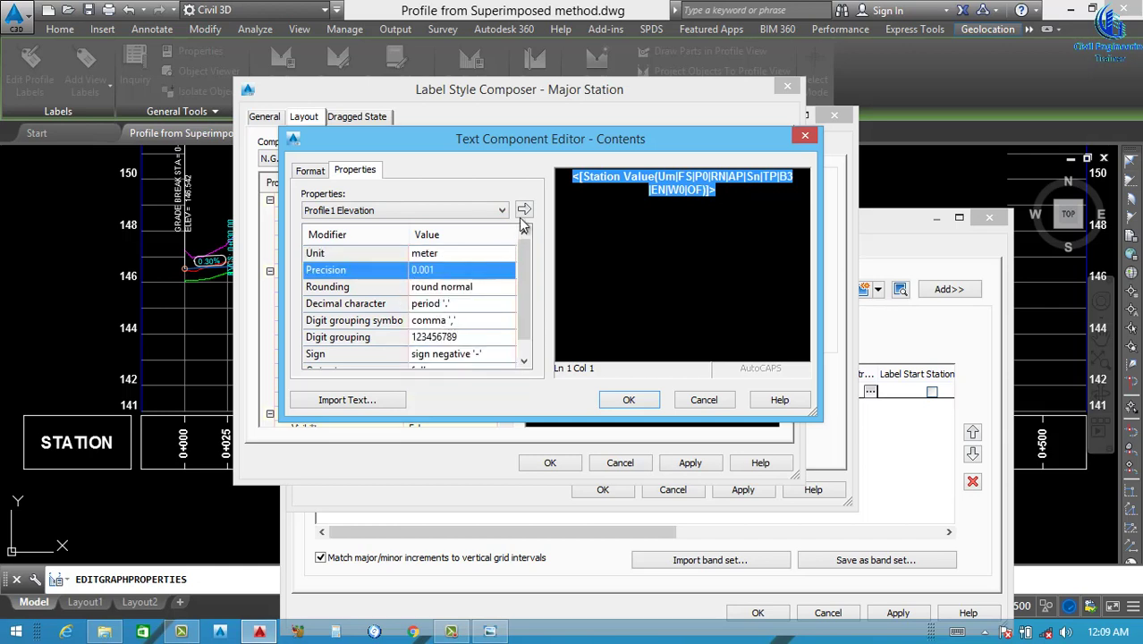
pyautogui.click(524, 210)
# Format the Profile1 Elevation label text as red and bold, and accept the contents.
pyautogui.click(309, 171)
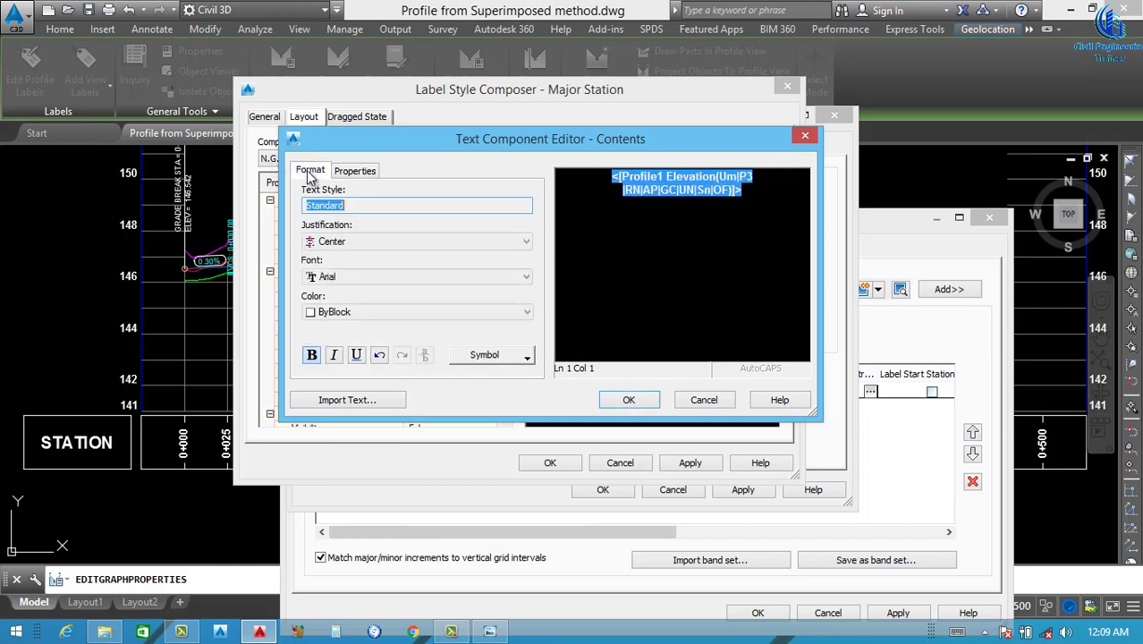
pyautogui.click(372, 312)
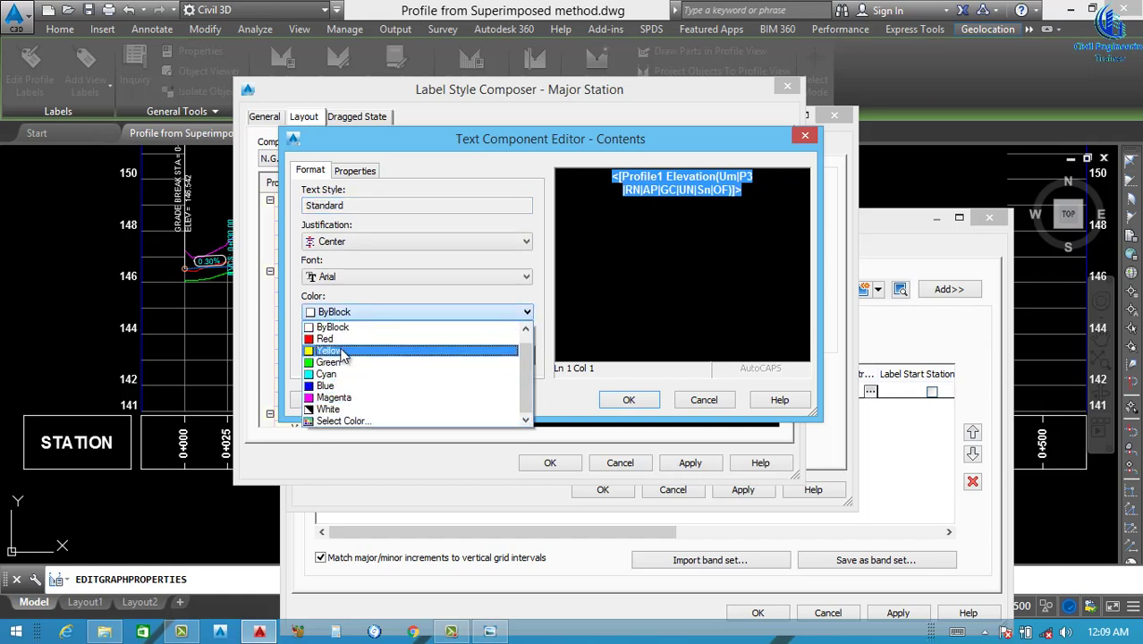
pyautogui.click(328, 343)
pyautogui.click(312, 356)
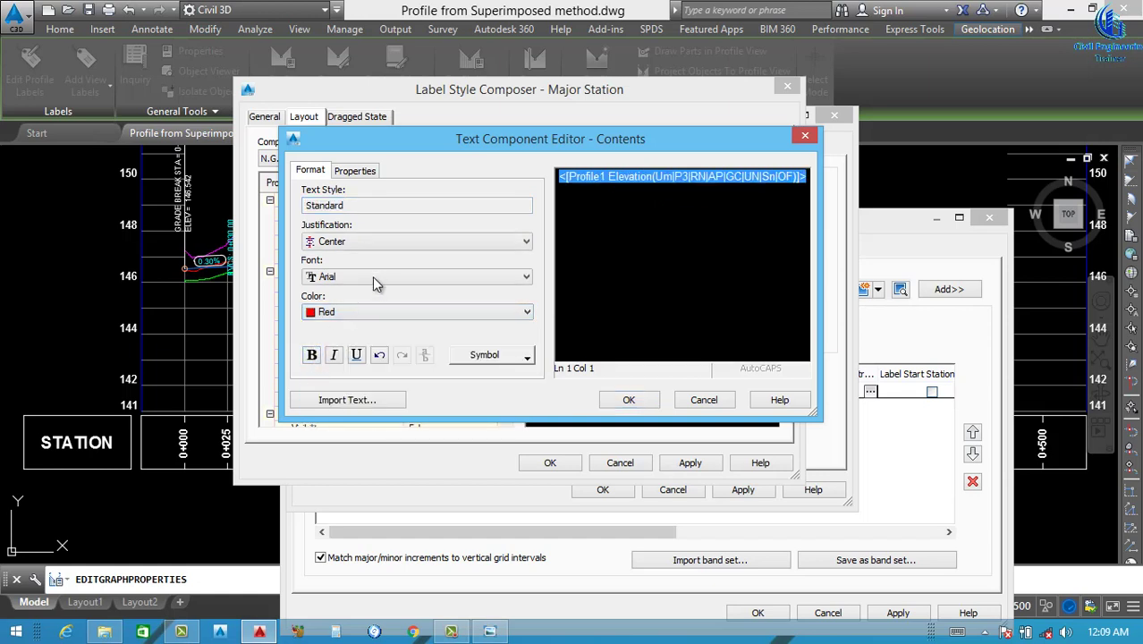
pyautogui.click(312, 355)
pyautogui.click(627, 401)
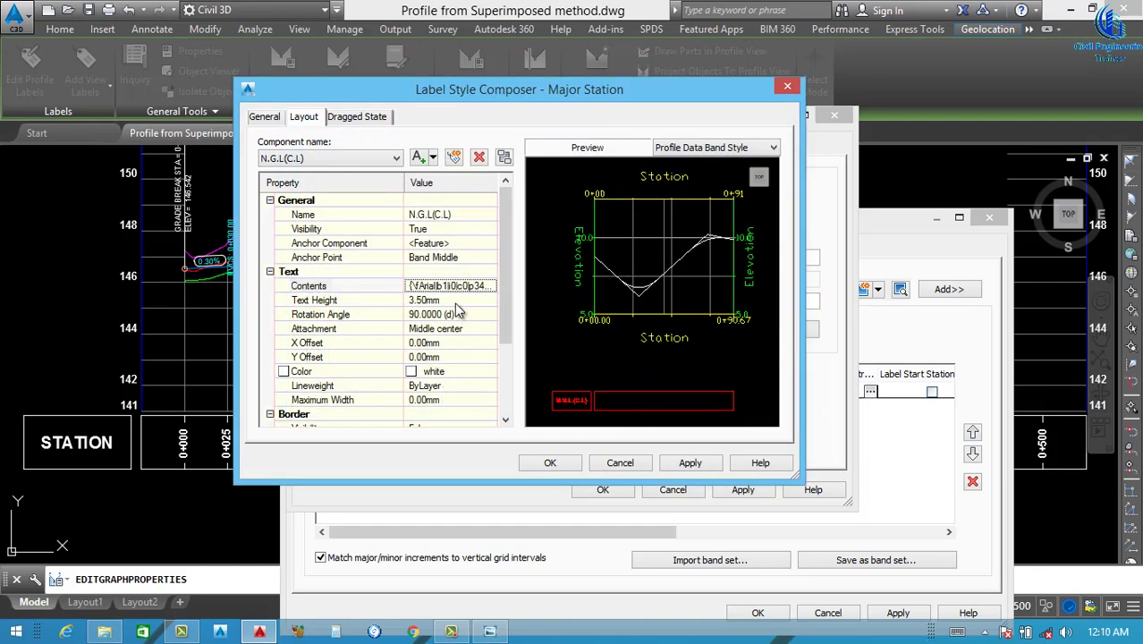
# Set the N.G.L(C.L) component's color to red in the Major Station label and save the label style.
pyautogui.moveTo(505, 307); pyautogui.dragTo(499, 329)
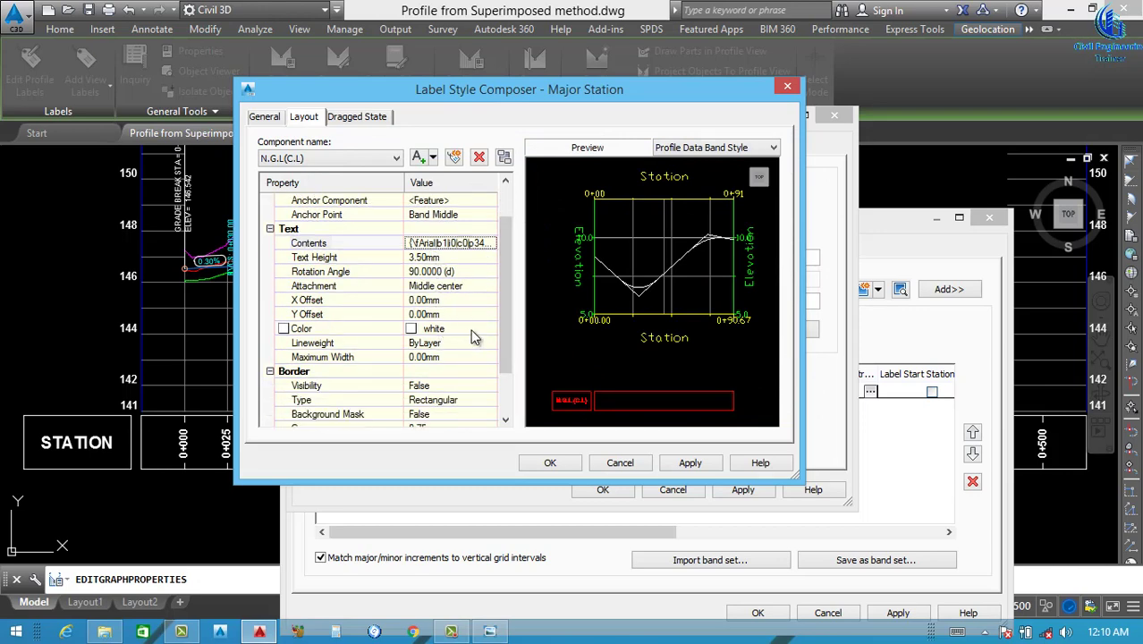
pyautogui.click(474, 335)
pyautogui.click(492, 329)
pyautogui.click(442, 353)
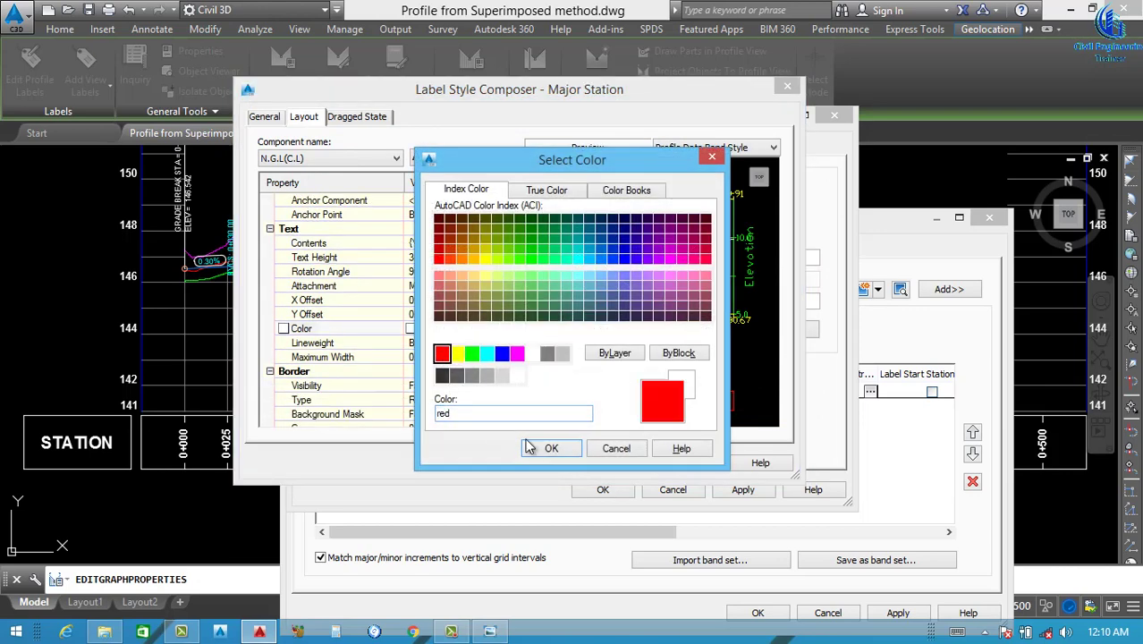
pyautogui.click(537, 448)
pyautogui.moveTo(501, 324); pyautogui.dragTo(505, 283)
pyautogui.click(689, 462)
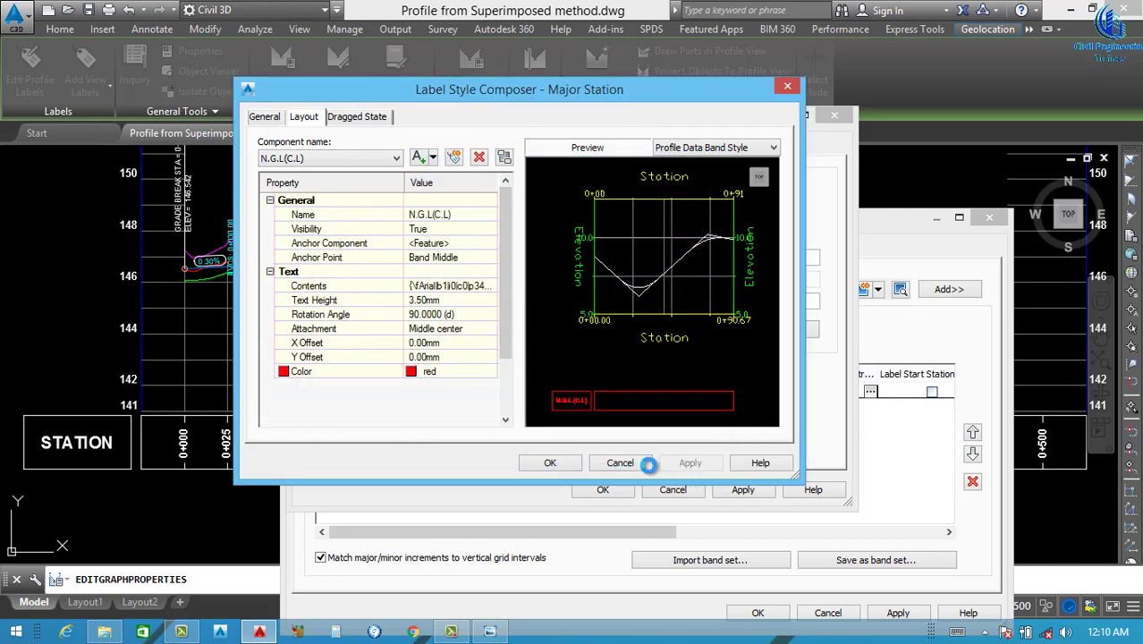
pyautogui.click(551, 464)
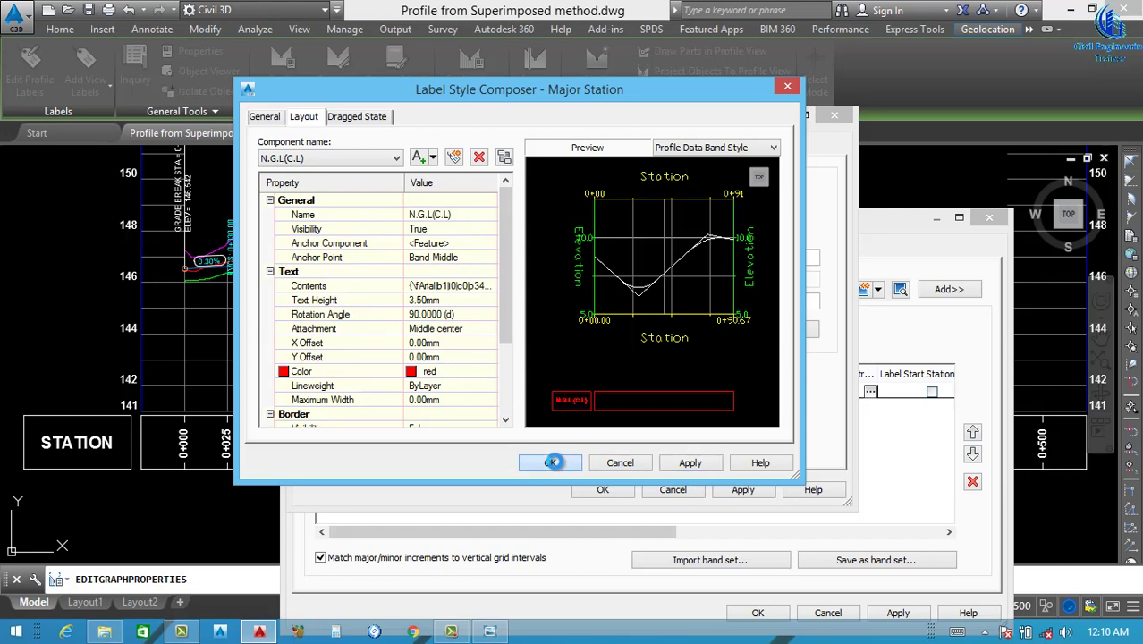
# Save the N.G.L(C.L) band style and add it to the bands at the bottom of the profile view.
pyautogui.click(746, 489)
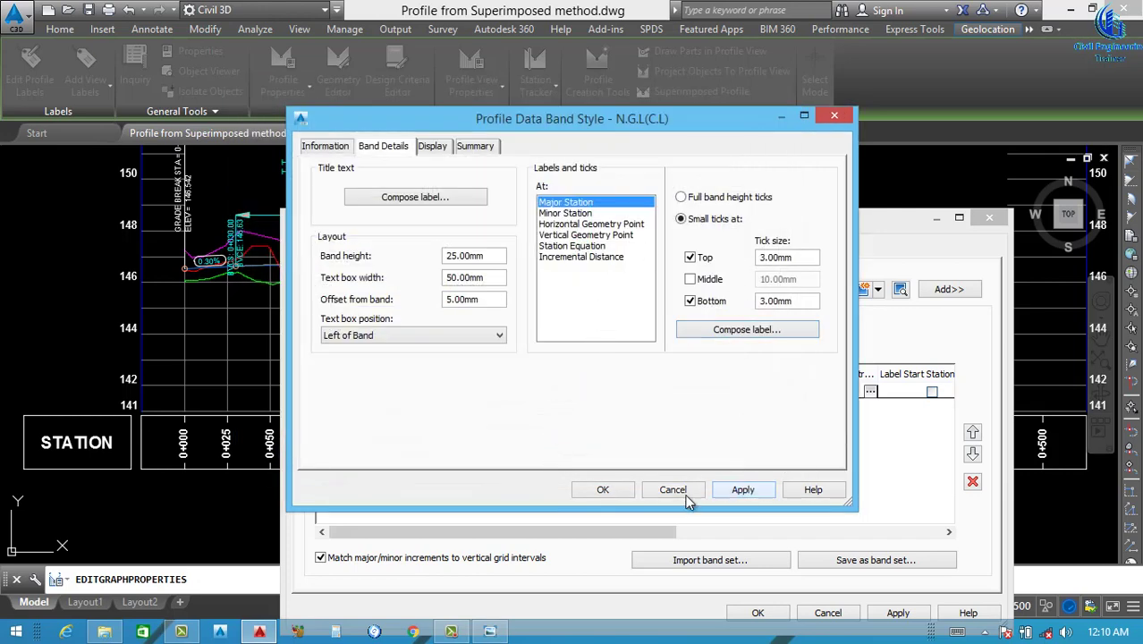
pyautogui.click(605, 490)
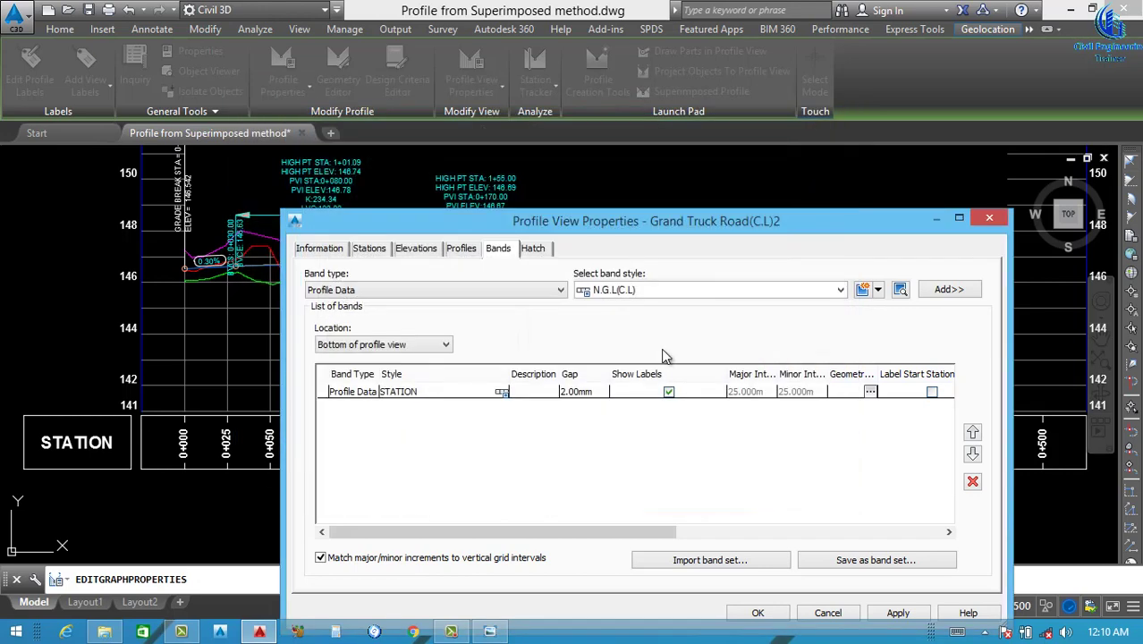
pyautogui.click(949, 289)
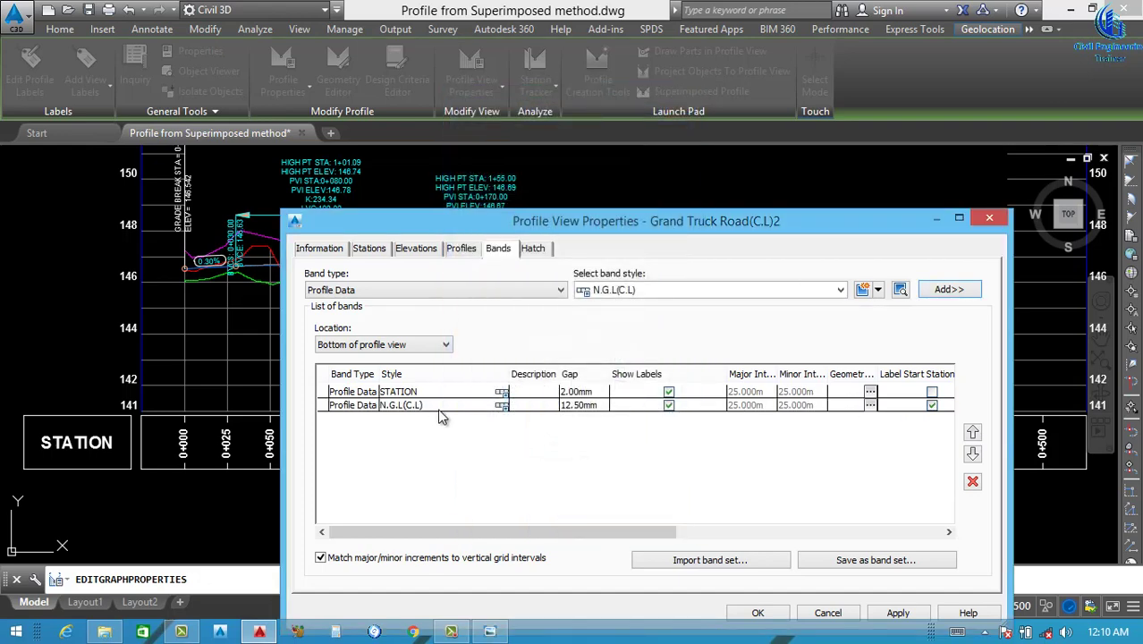
# Adjust the N.G.L(C.L) band's gap, set its Profile2 to P.G.L, and apply the band settings to the profile view.
pyautogui.click(606, 407)
pyautogui.click(604, 404)
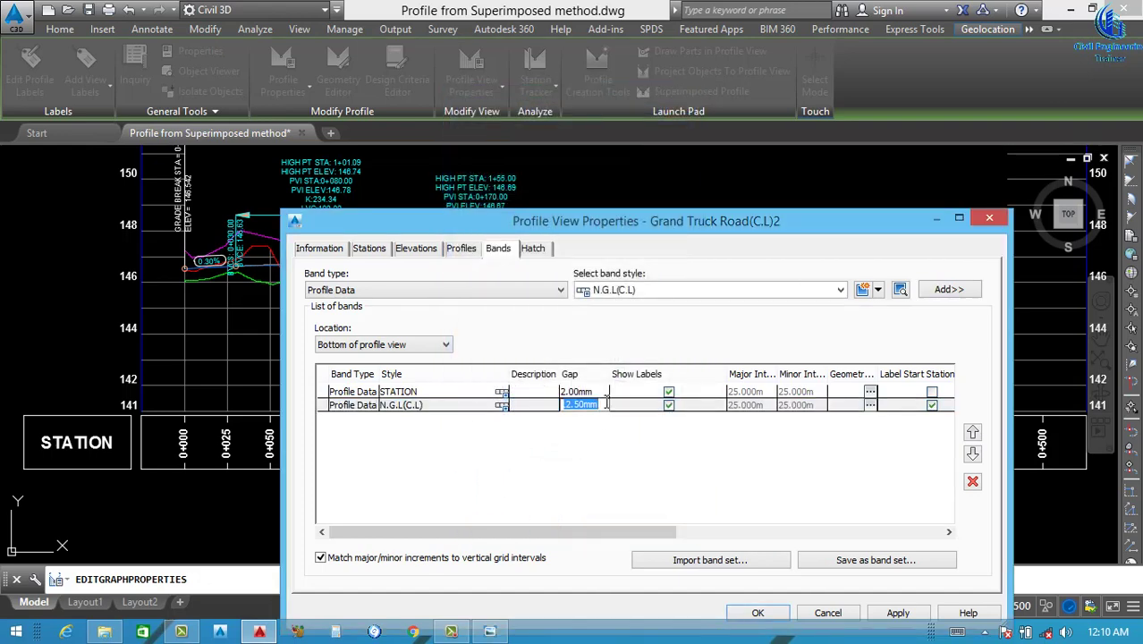
pyautogui.moveTo(560, 530); pyautogui.dragTo(848, 503)
pyautogui.click(760, 410)
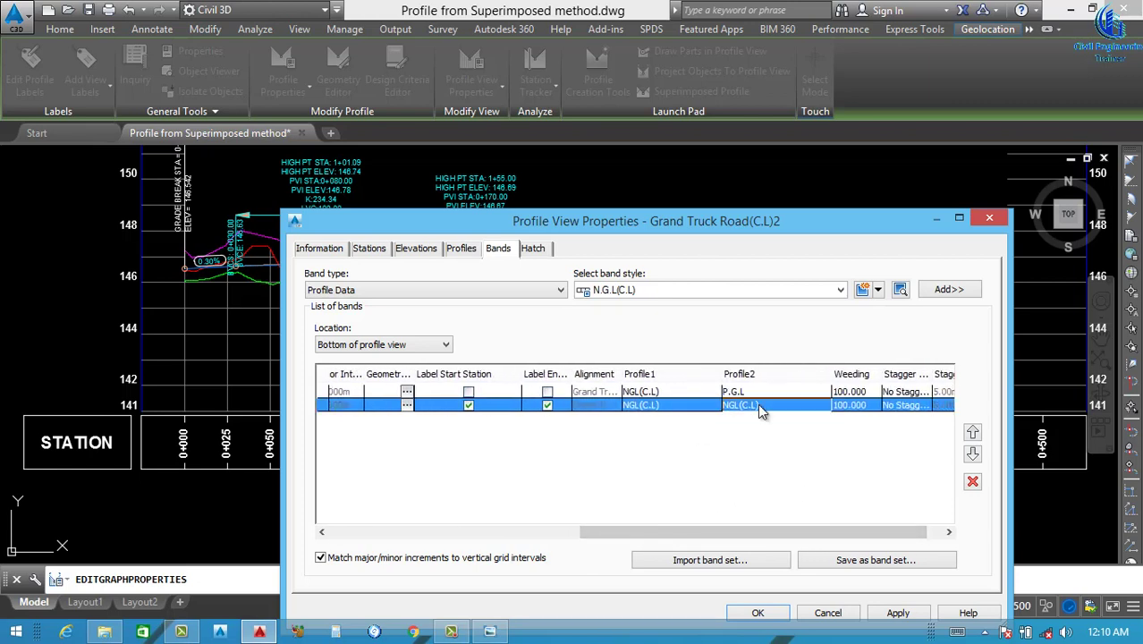
pyautogui.click(735, 456)
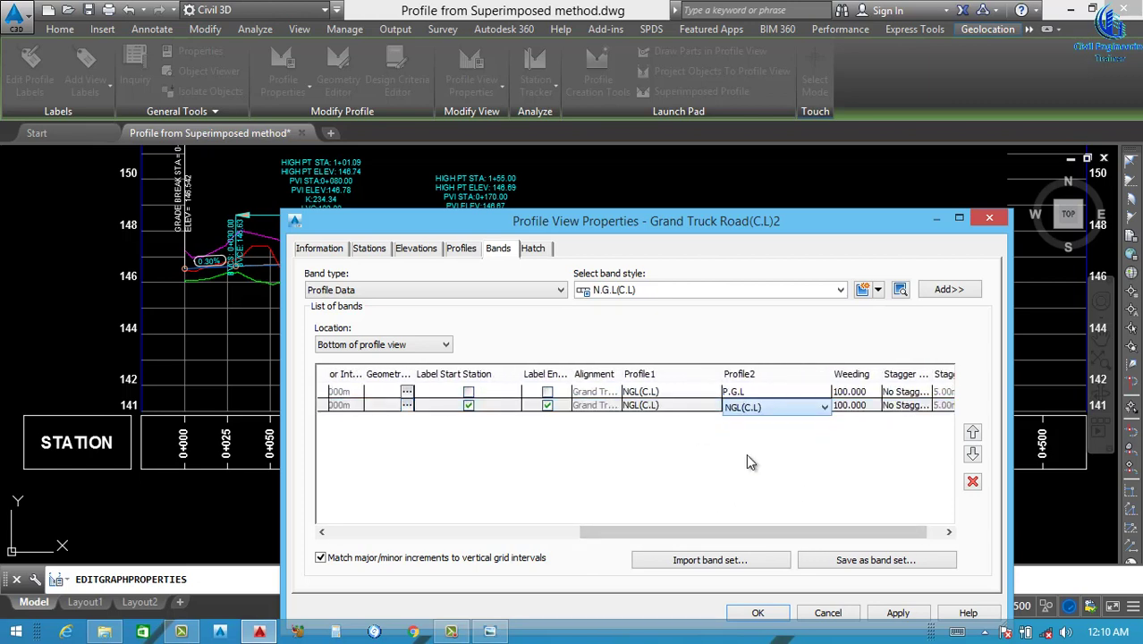
pyautogui.click(897, 613)
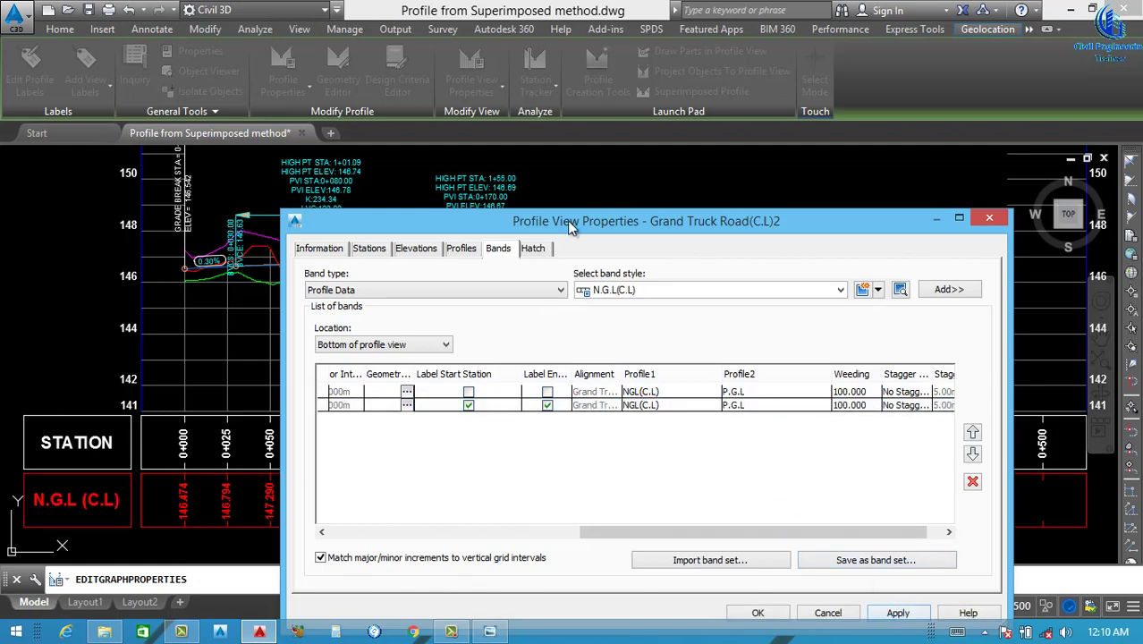
# Copy the N.G.L(C.L) band style as a new style named N.G.L(R.S 12.50m), and copy that name for reuse.
pyautogui.moveTo(570, 227)
pyautogui.mouseDown()
pyautogui.moveTo(511, 557)
pyautogui.moveTo(788, 443)
pyautogui.moveTo(504, 598)
pyautogui.moveTo(546, 406)
pyautogui.moveTo(543, 158)
pyautogui.moveTo(580, 94)
pyautogui.mouseUp()
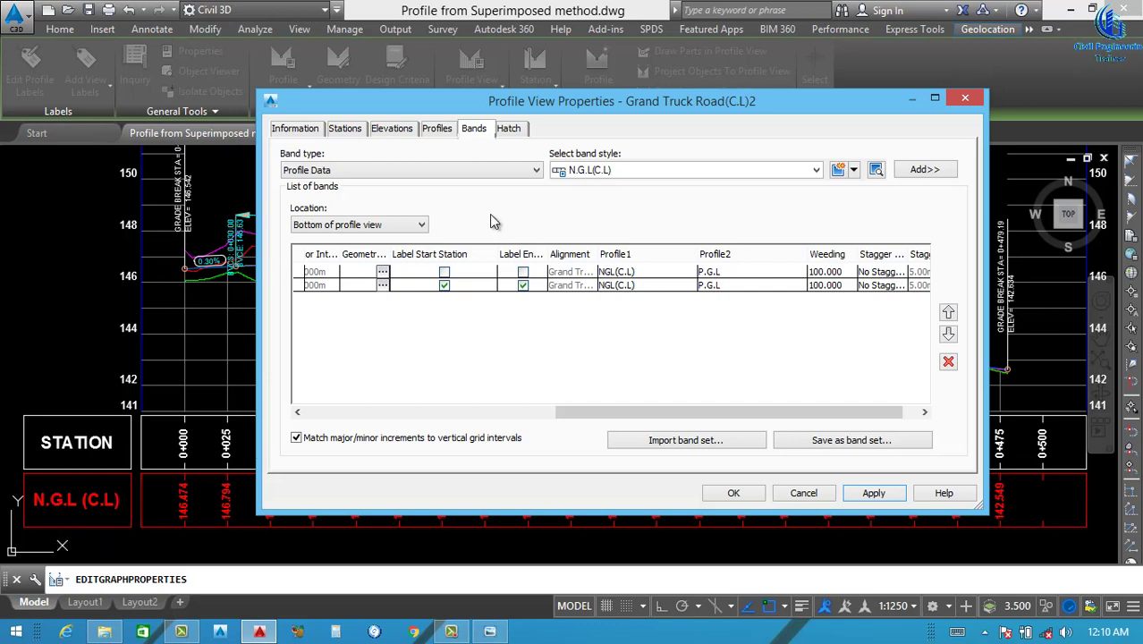
pyautogui.click(754, 169)
pyautogui.click(754, 169)
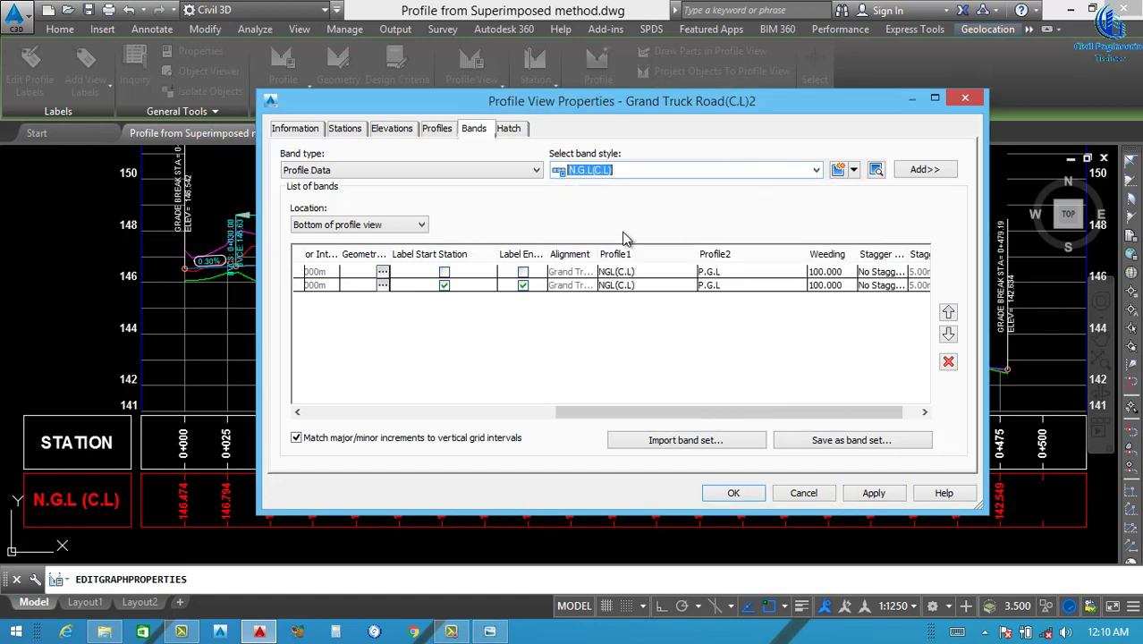
pyautogui.click(852, 169)
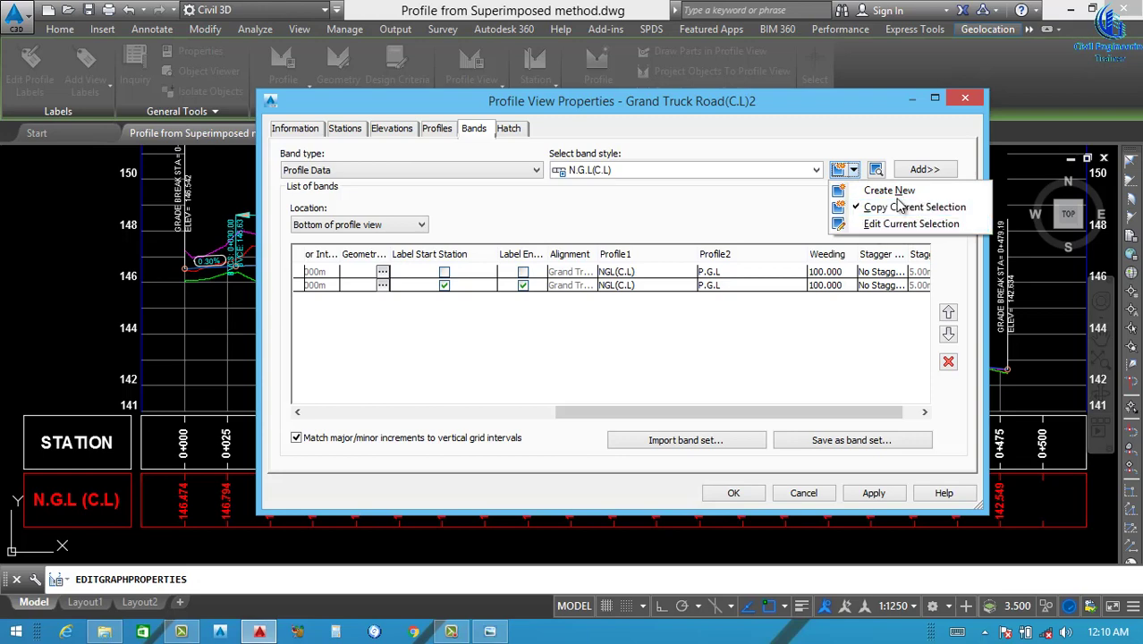
pyautogui.click(890, 209)
pyautogui.click(331, 146)
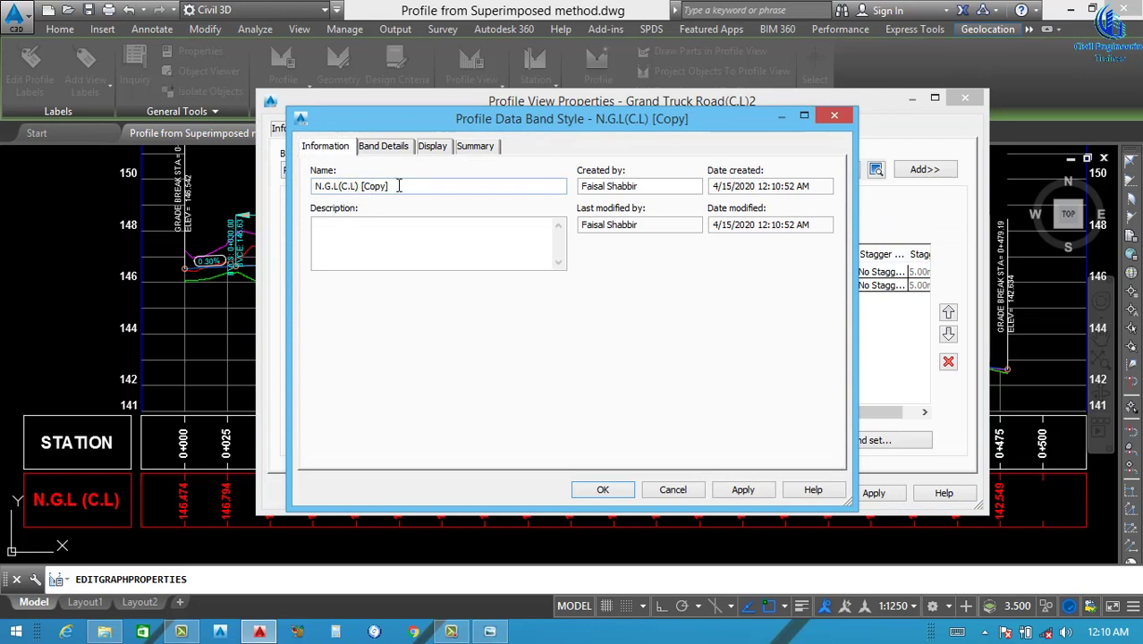
pyautogui.moveTo(399, 185); pyautogui.dragTo(344, 191)
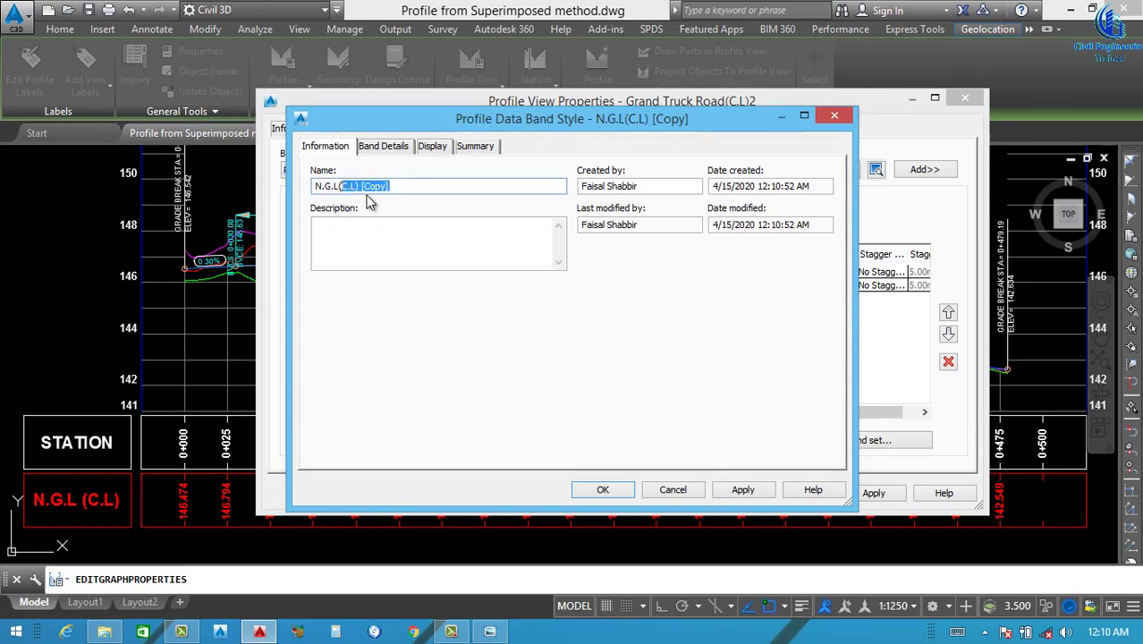
pyautogui.write('r')
pyautogui.moveTo(400, 183); pyautogui.dragTo(269, 211)
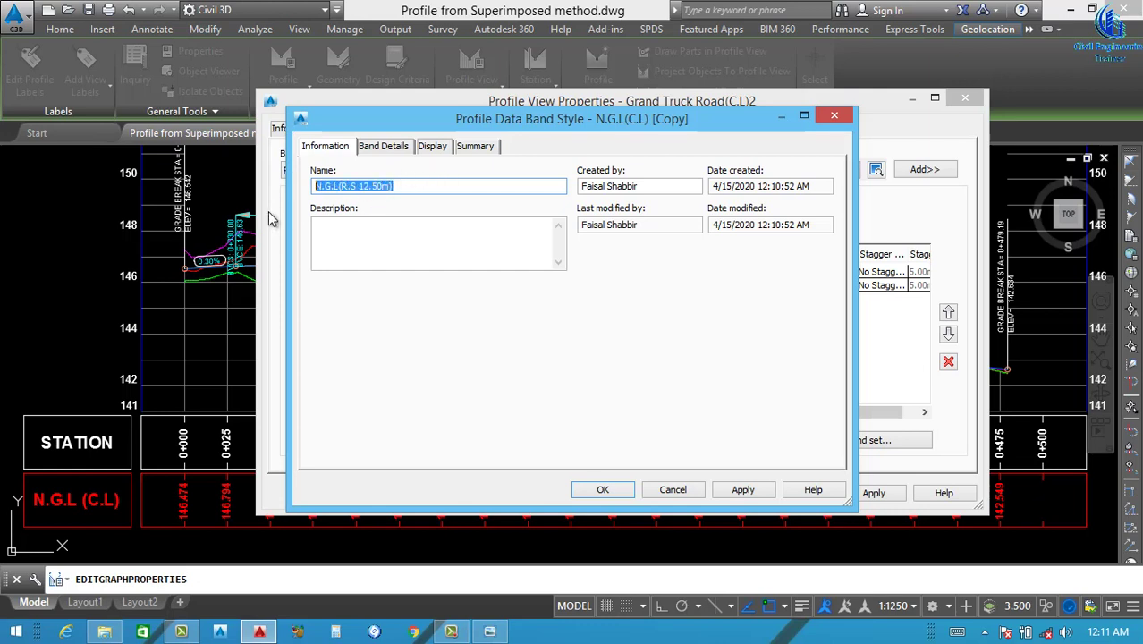
# Rename the text component of the new band style's title label as N.G.L(R.S 12.50m).
pyautogui.click(385, 149)
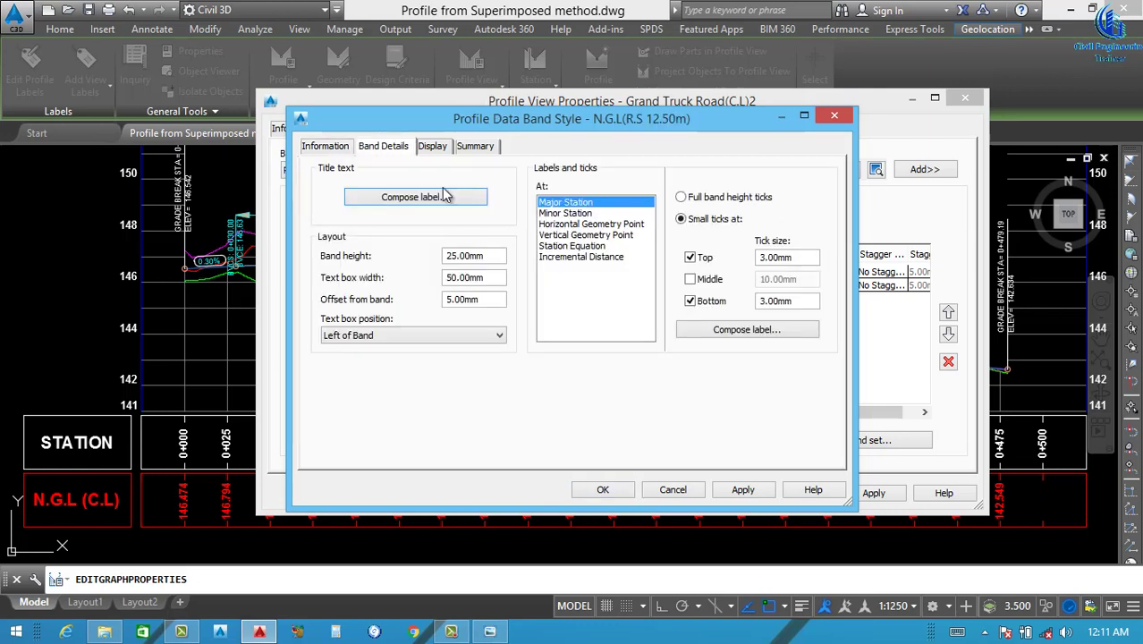
pyautogui.click(427, 197)
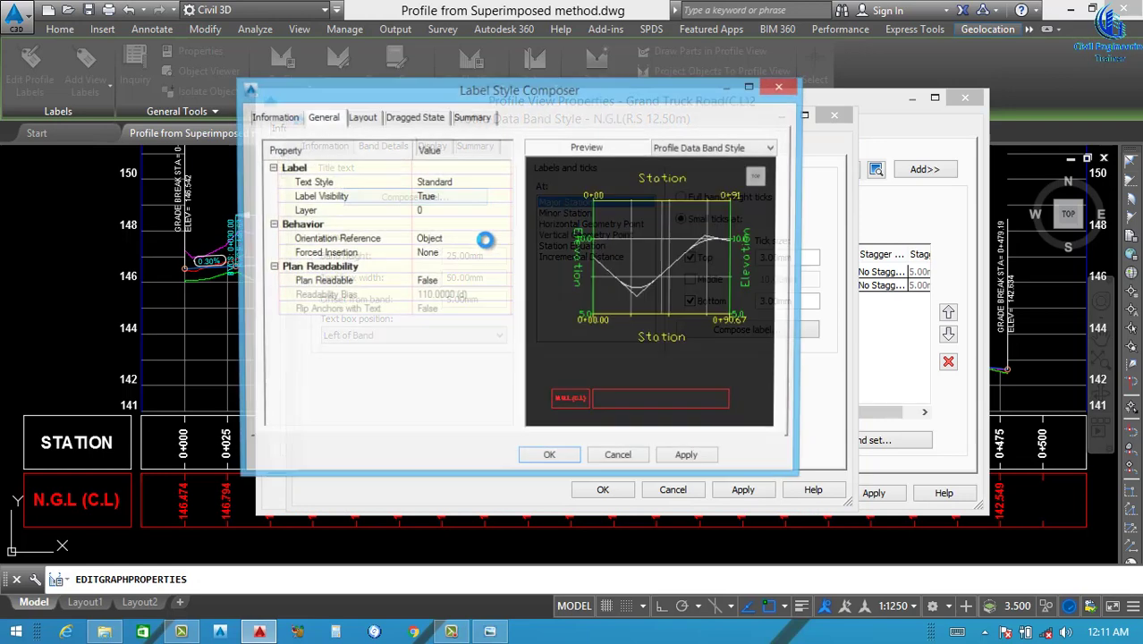
pyautogui.click(462, 215)
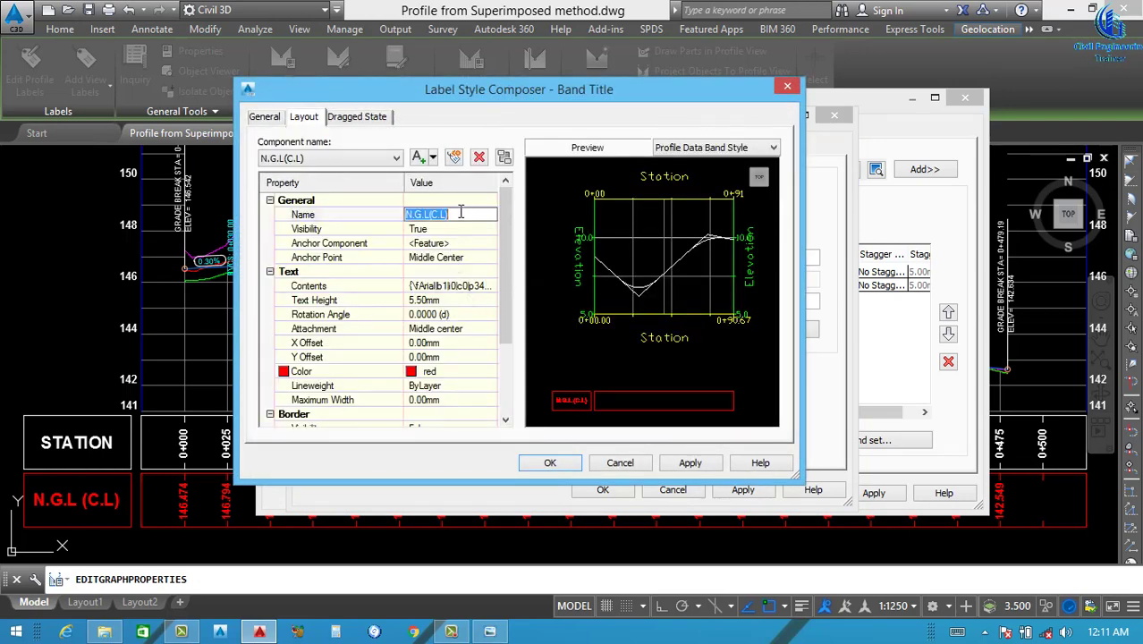
pyautogui.hotkey('ctrl', 'v')
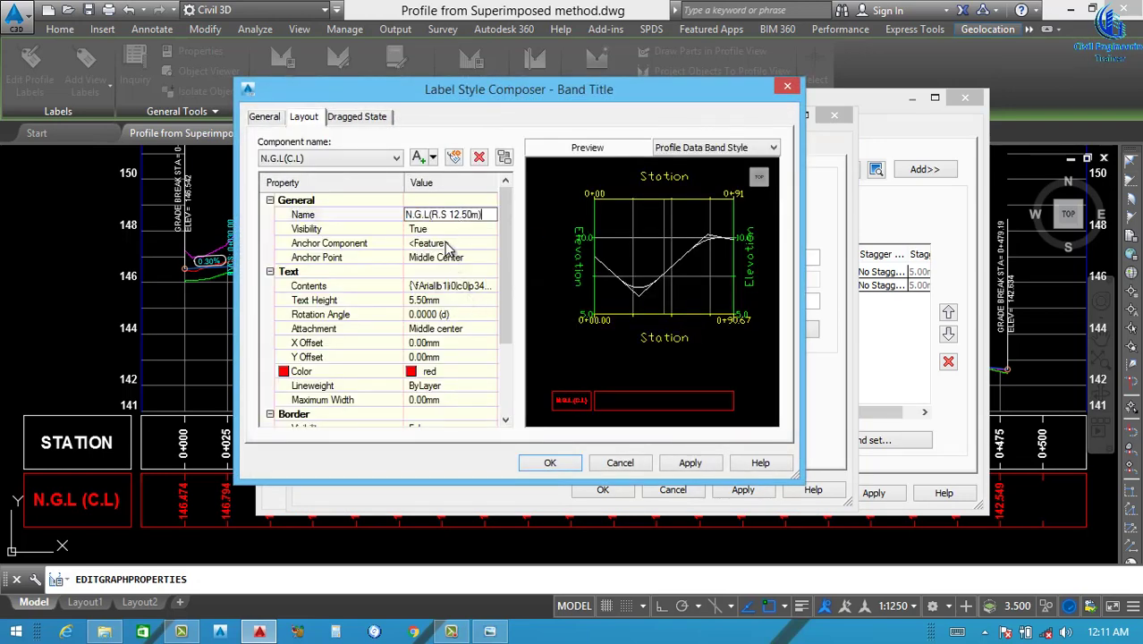
pyautogui.press('Return')
# Replace the title label's contents with N.G.L(R.S 12.50m), splitting it onto two lines before the bracket.
pyautogui.click(490, 286)
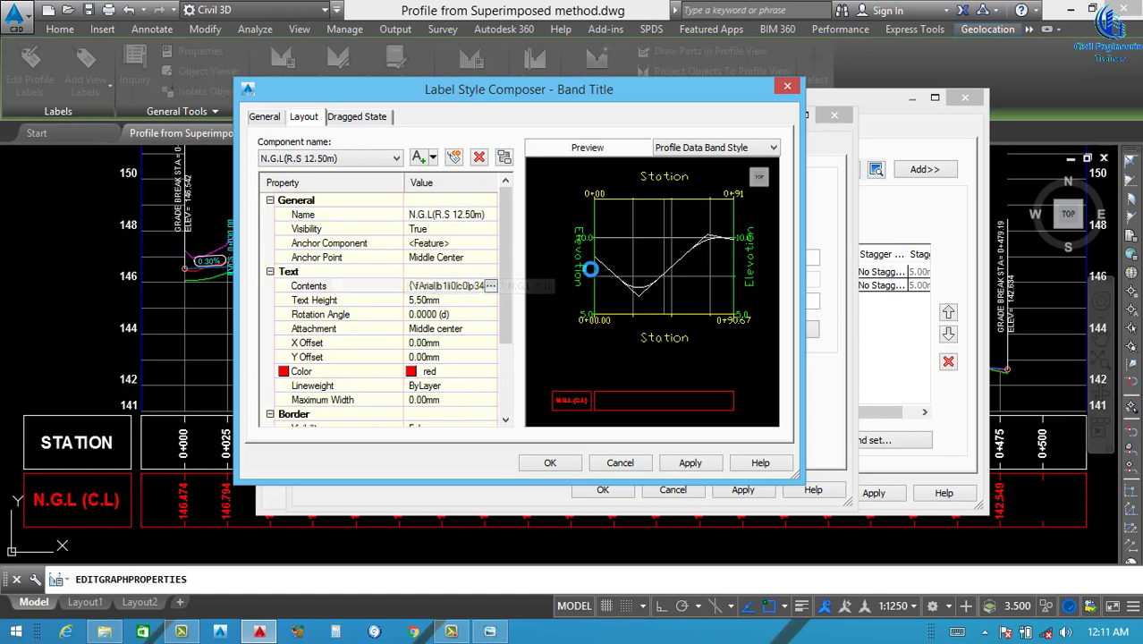
pyautogui.click(491, 286)
pyautogui.moveTo(735, 181); pyautogui.dragTo(596, 210)
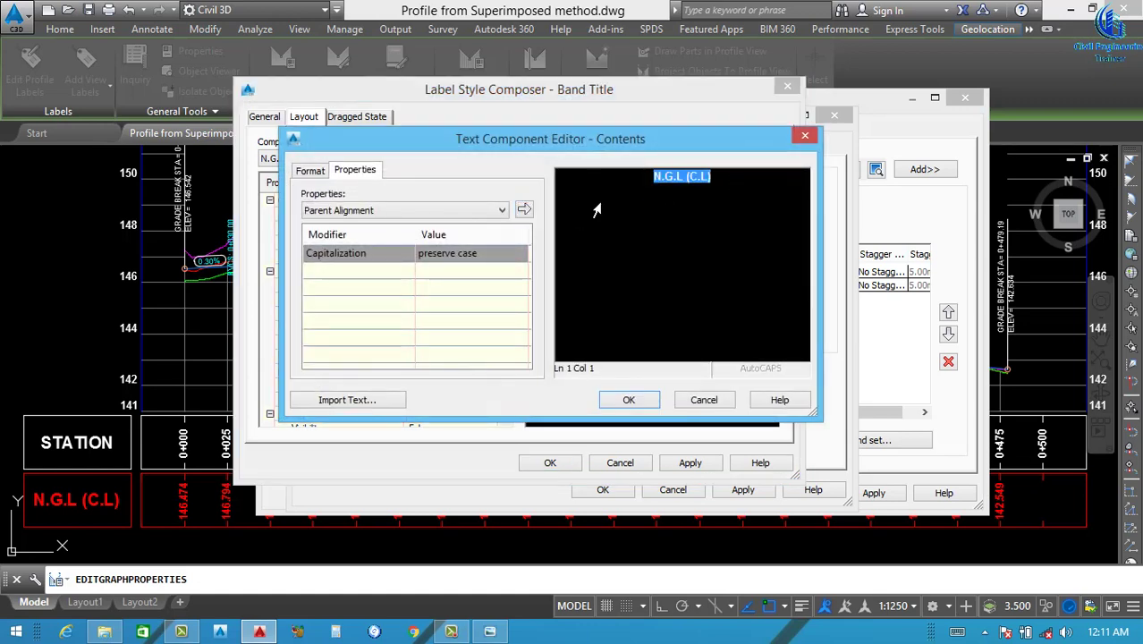
pyautogui.hotkey('ctrl', 'v')
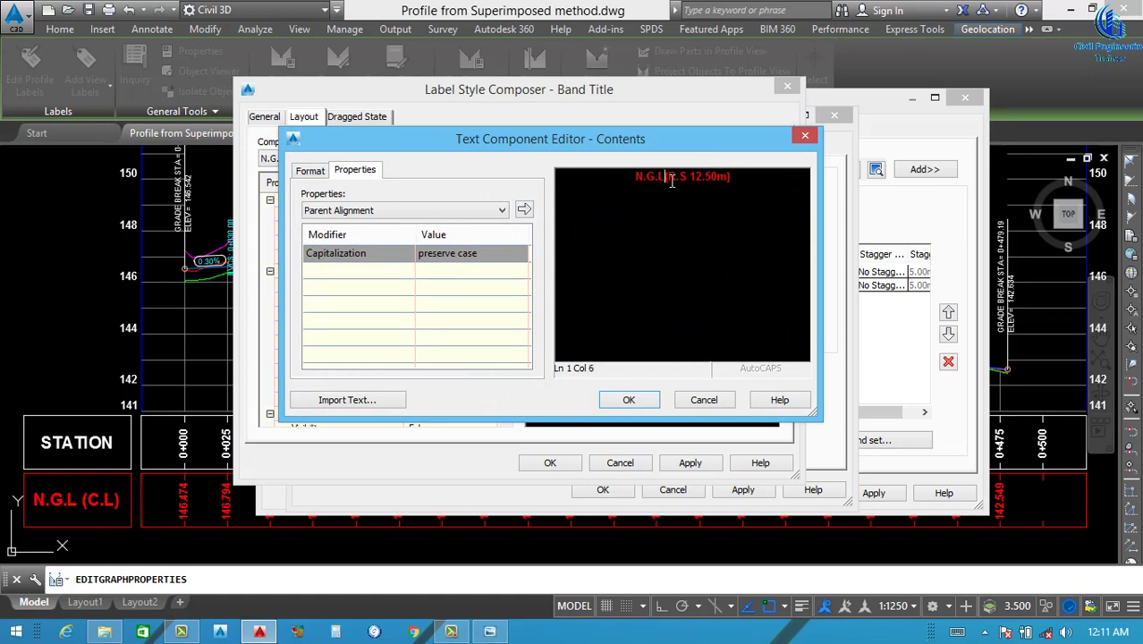
pyautogui.press('Return')
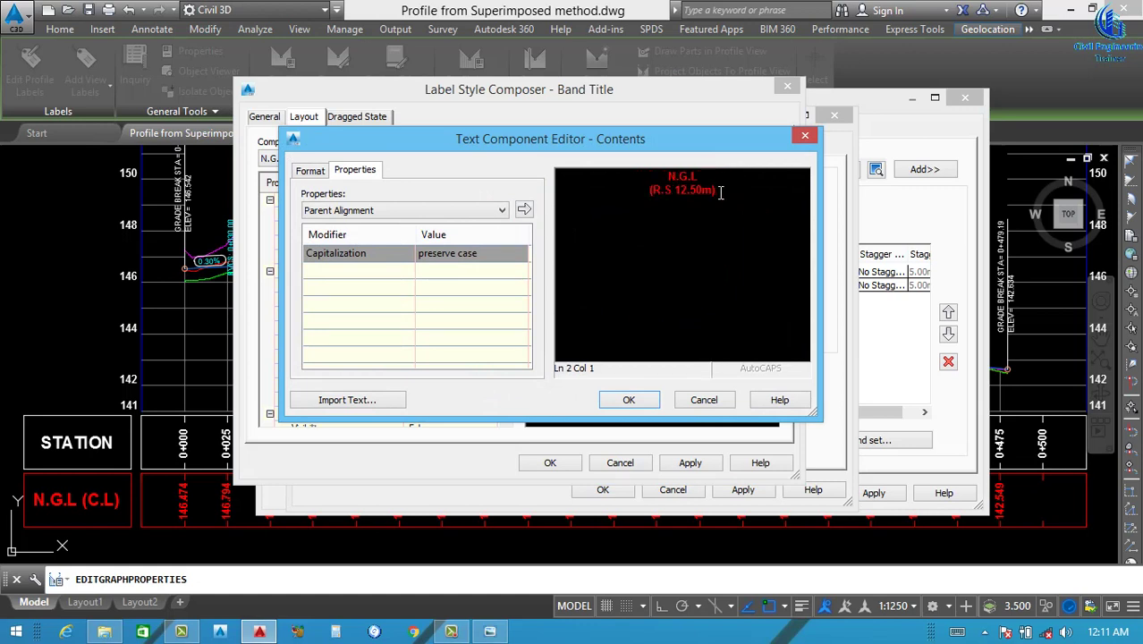
# Format both lines of the band title text in green and accept the contents.
pyautogui.moveTo(722, 195); pyautogui.dragTo(629, 169)
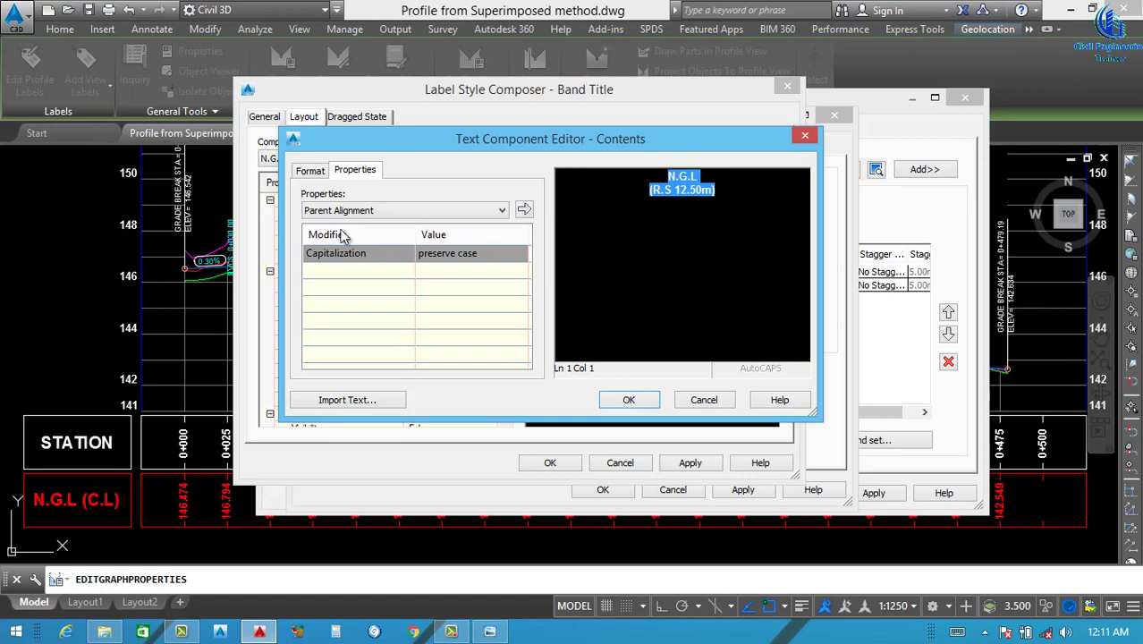
pyautogui.click(310, 170)
pyautogui.click(388, 312)
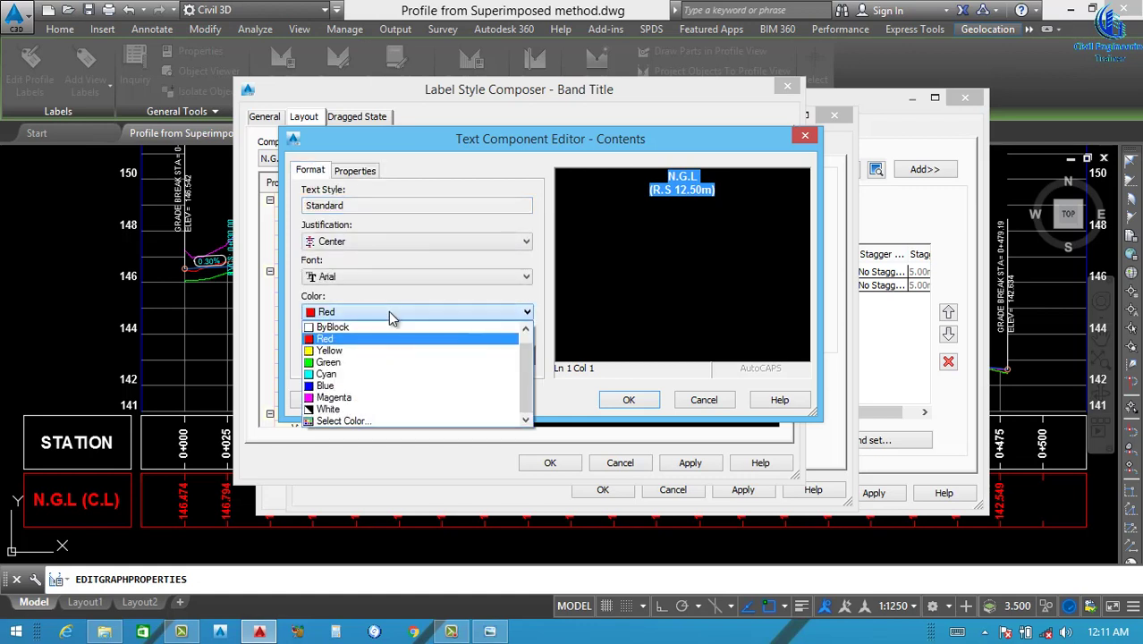
pyautogui.click(329, 362)
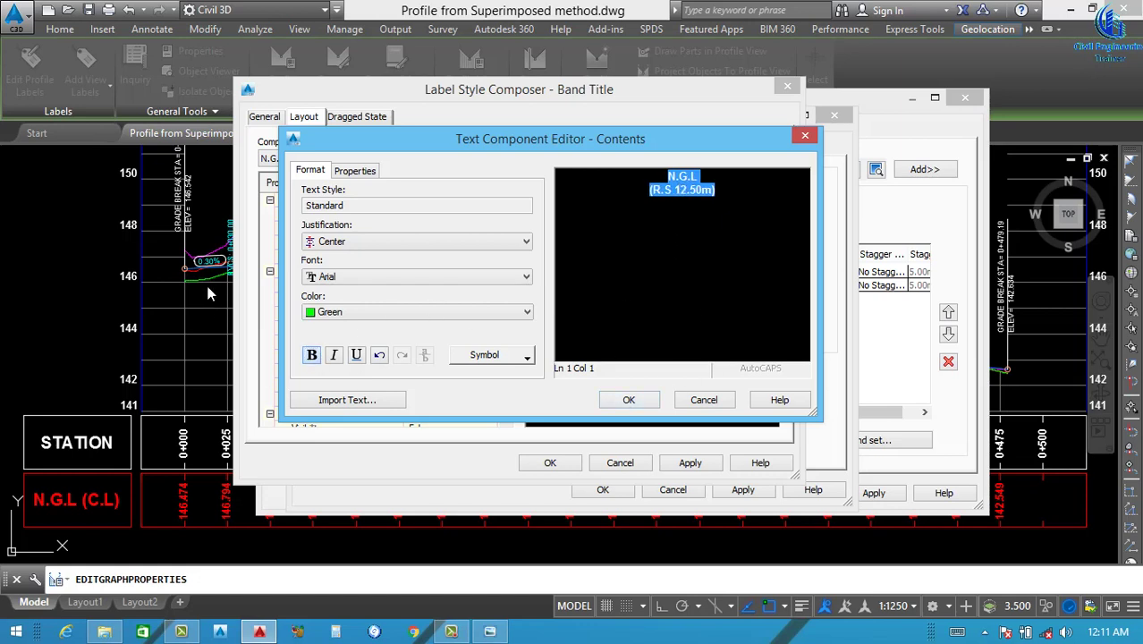
pyautogui.click(629, 401)
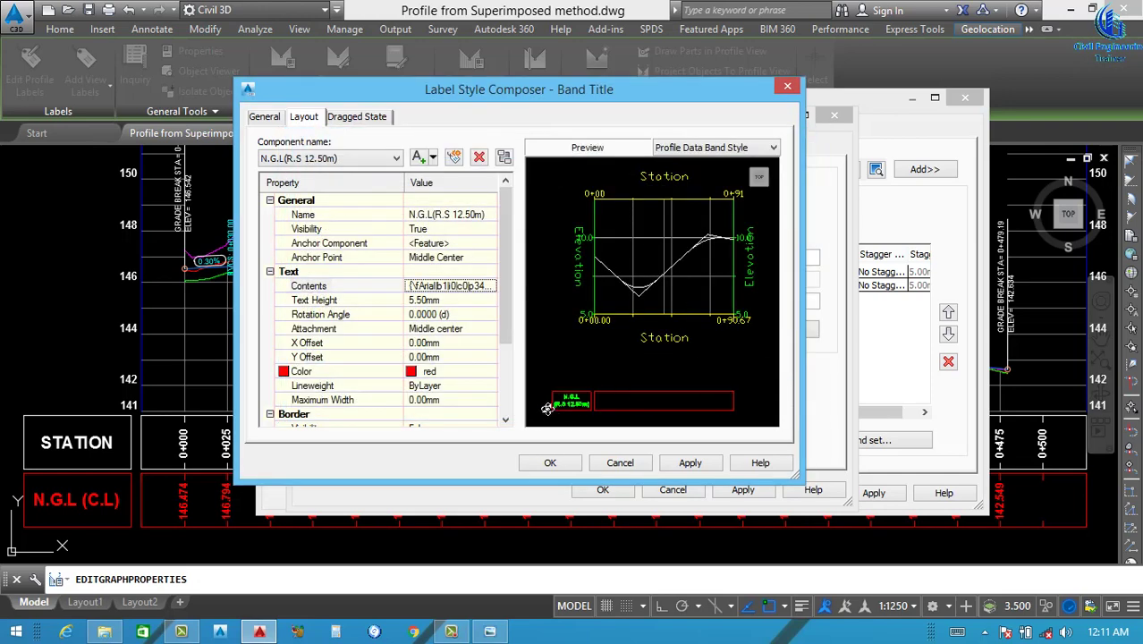
# Set the N.G.L(R.S 12.50m) title component's color to green and save the title label style.
pyautogui.click(490, 374)
pyautogui.click(492, 376)
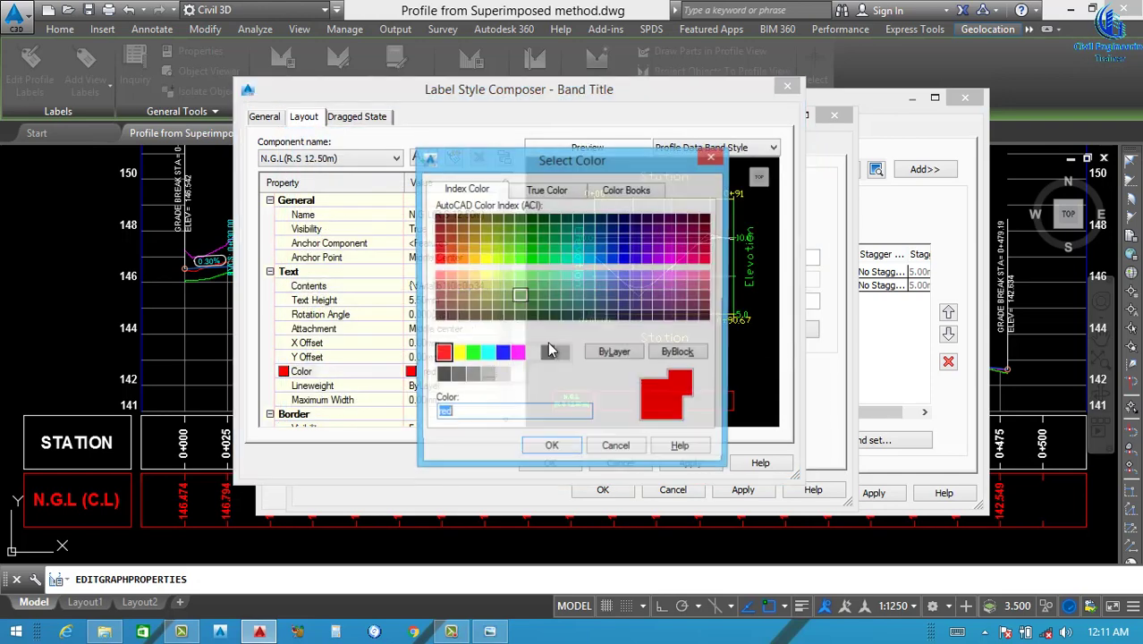
pyautogui.click(471, 355)
pyautogui.click(551, 448)
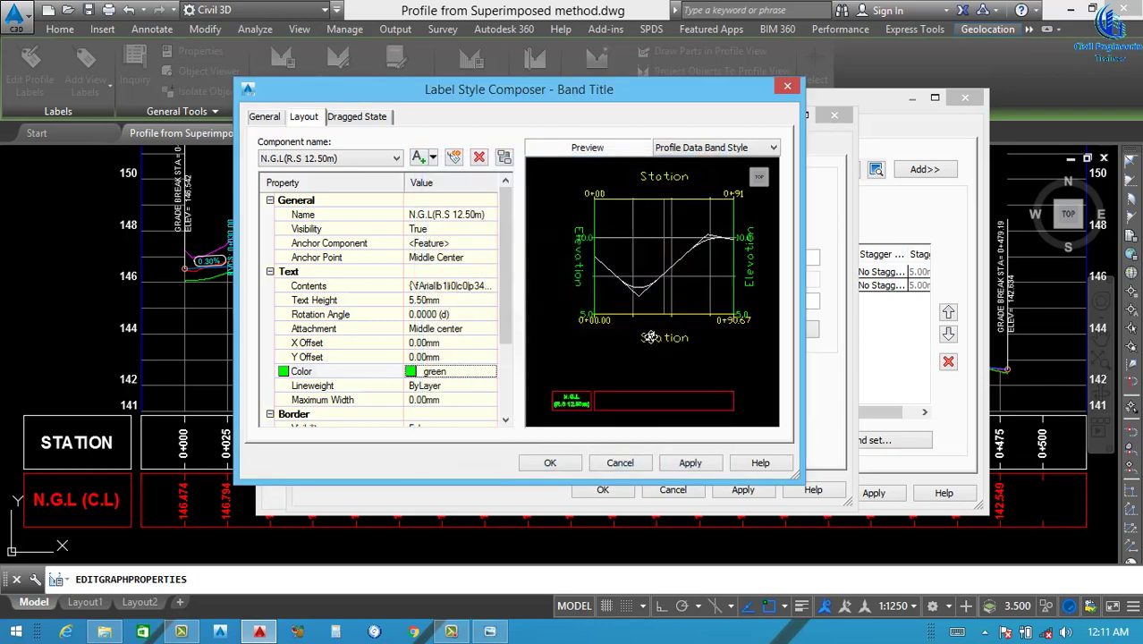
pyautogui.moveTo(501, 283); pyautogui.dragTo(491, 392)
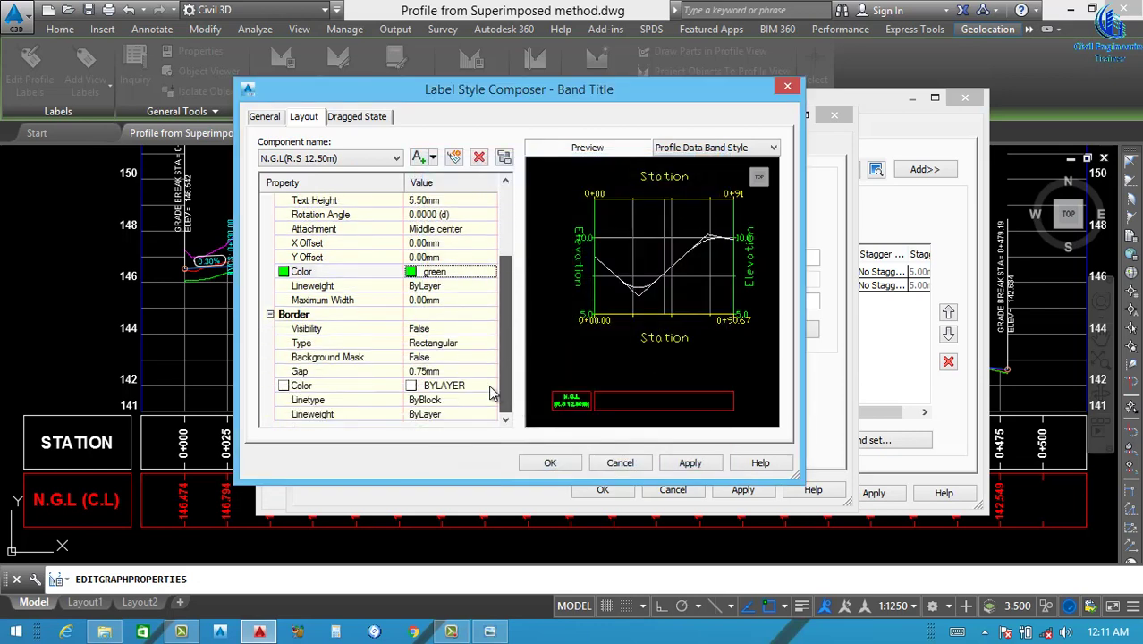
pyautogui.click(691, 465)
pyautogui.click(550, 462)
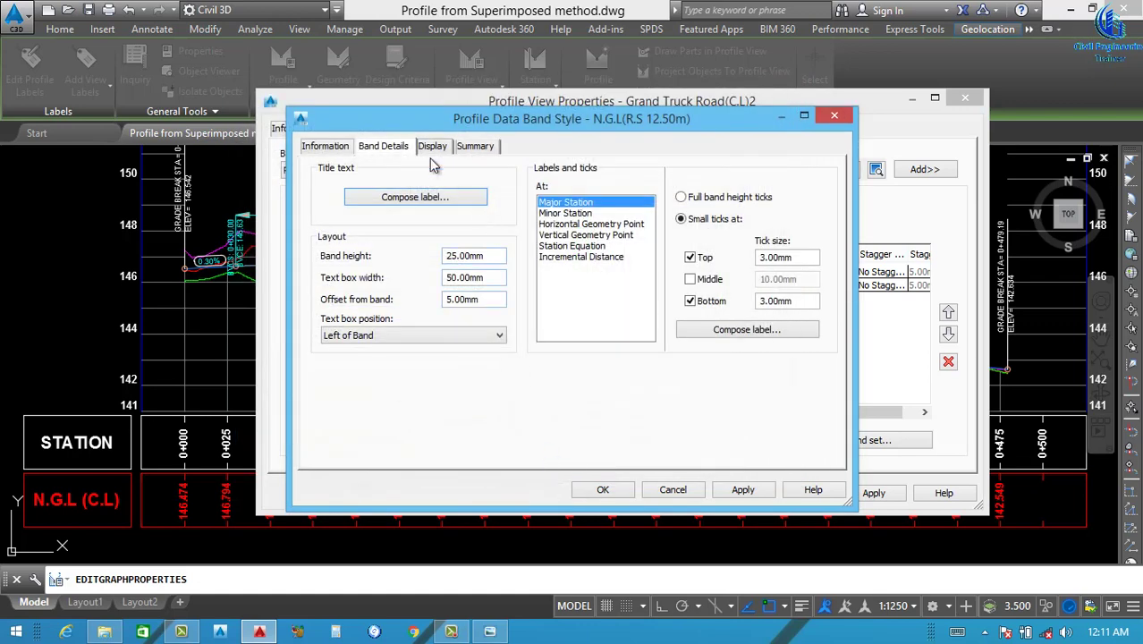
# Set the display color of the Band Border, Band Title Box and Major Ticks to green, and apply the band style.
pyautogui.click(435, 149)
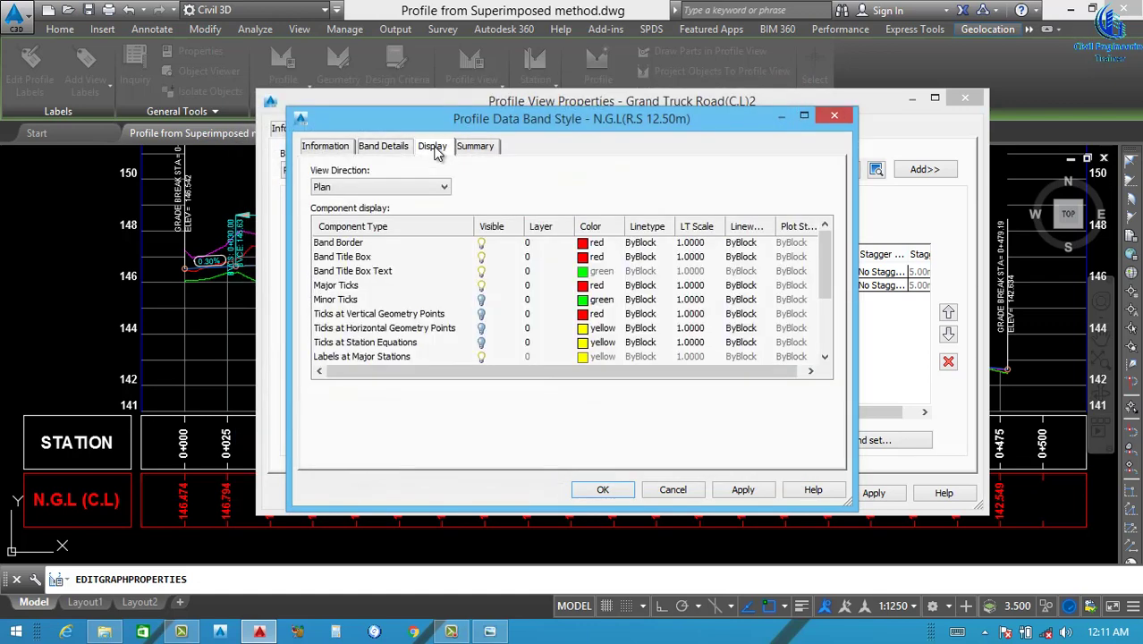
pyautogui.click(583, 248)
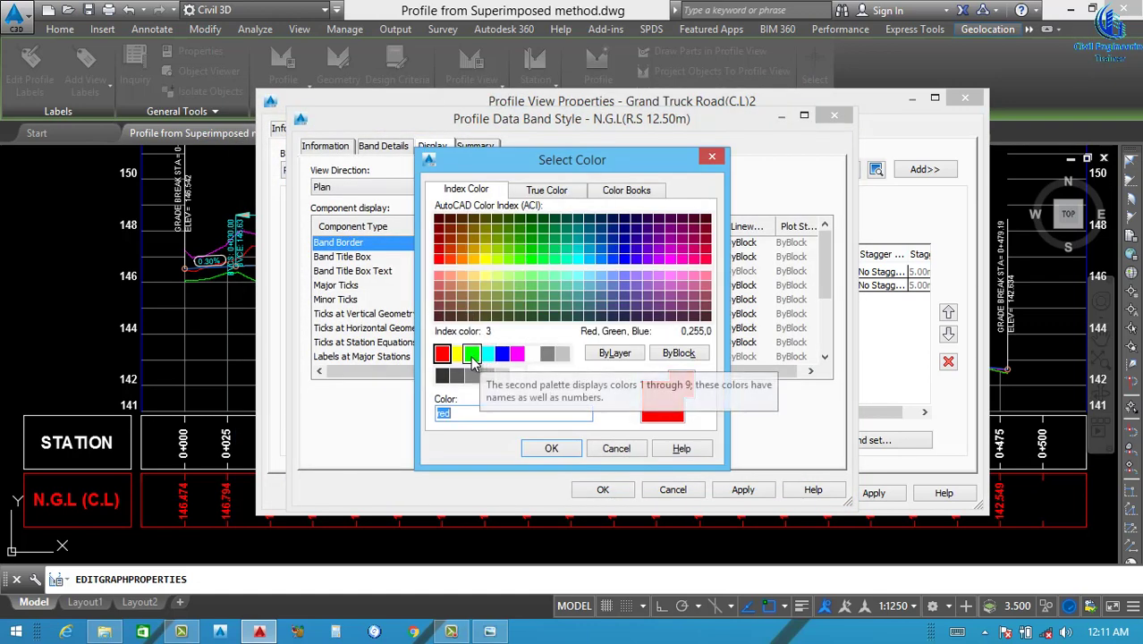
pyautogui.click(472, 353)
pyautogui.click(545, 449)
pyautogui.click(582, 257)
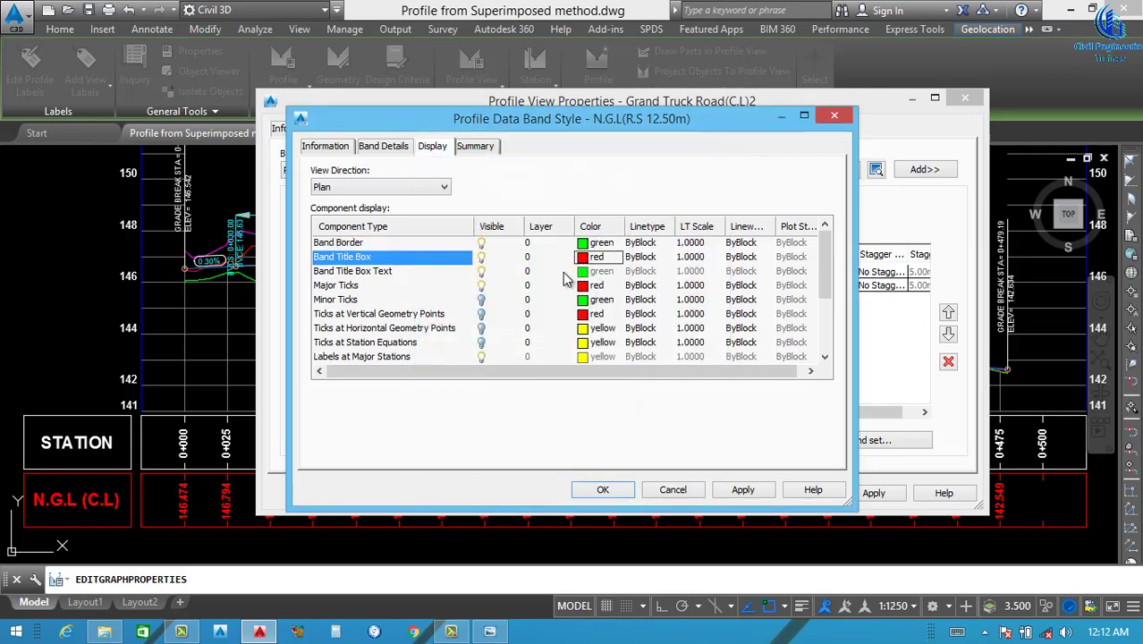
pyautogui.click(472, 354)
pyautogui.click(551, 449)
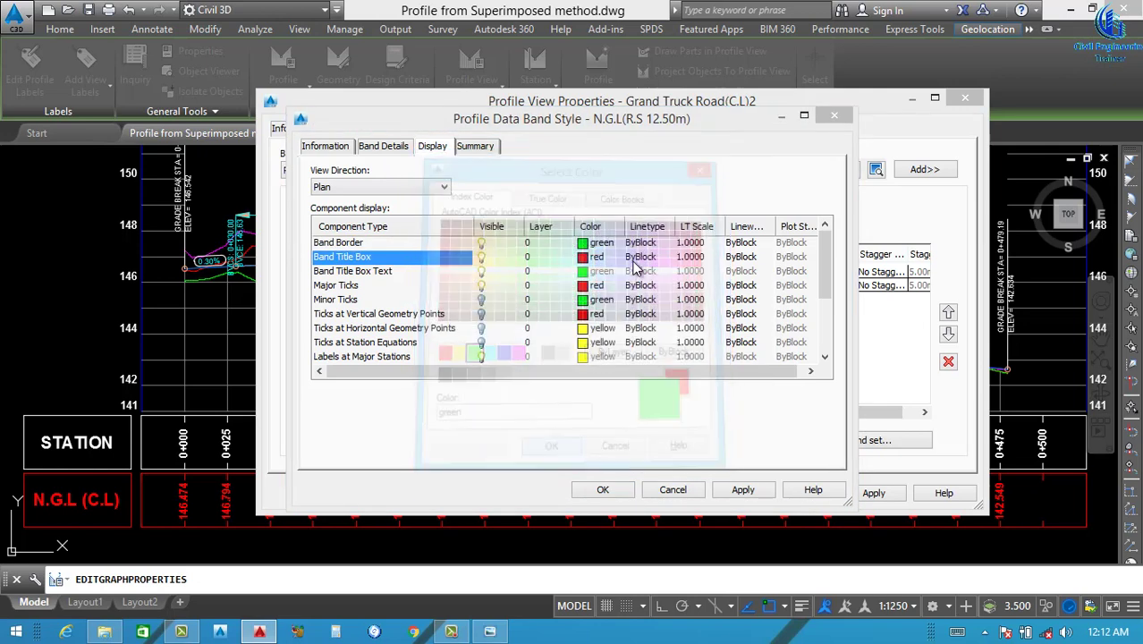
pyautogui.click(583, 286)
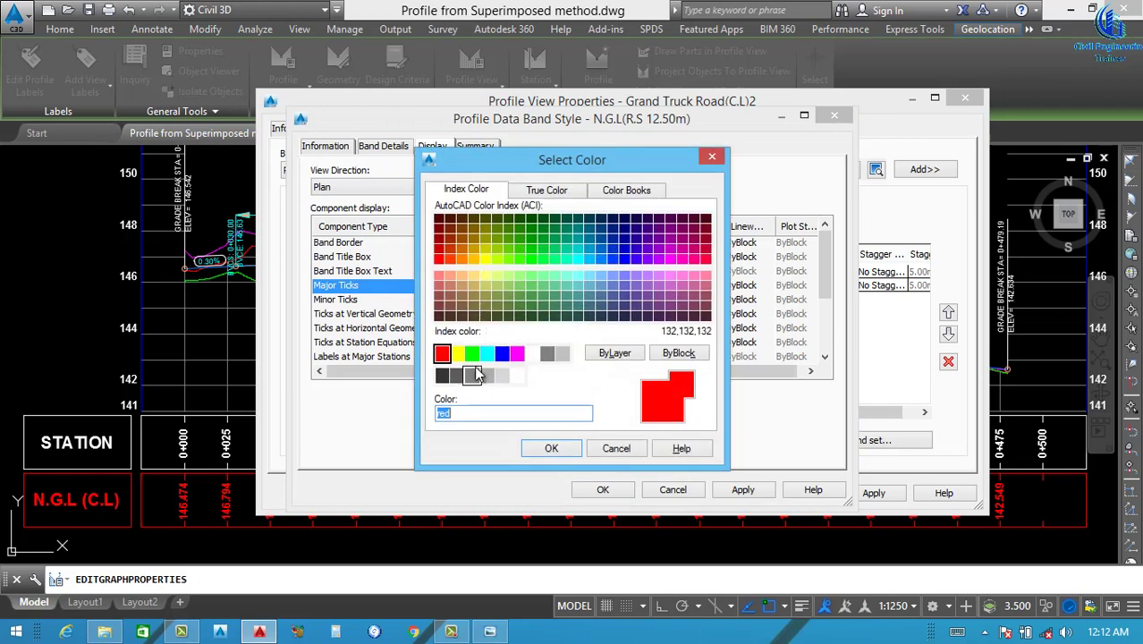
pyautogui.click(471, 354)
pyautogui.click(552, 449)
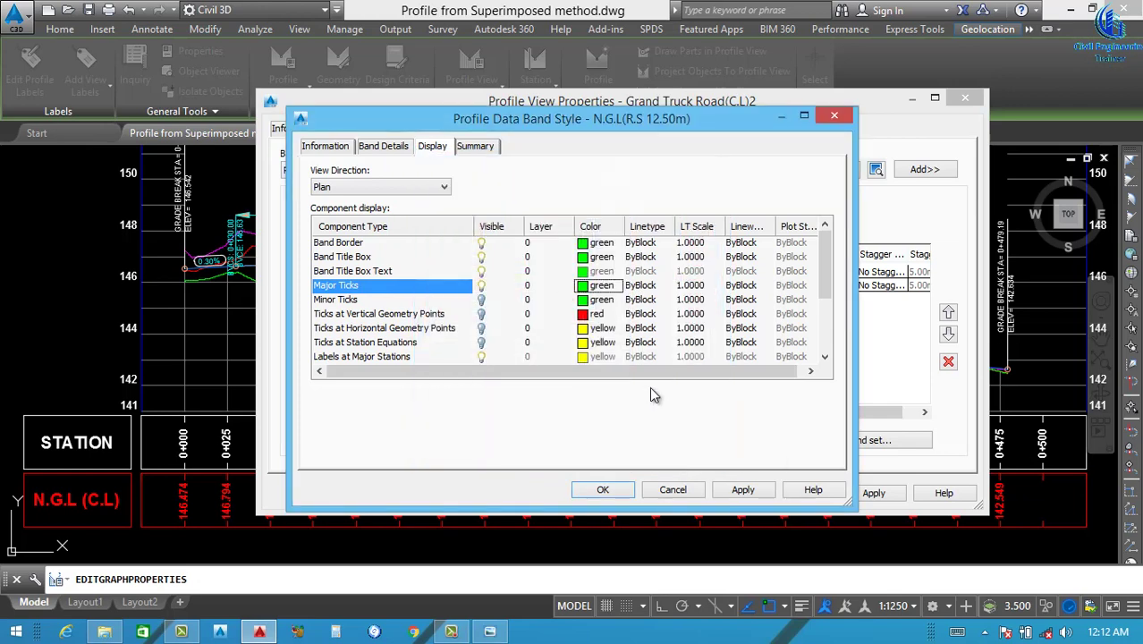
pyautogui.click(741, 490)
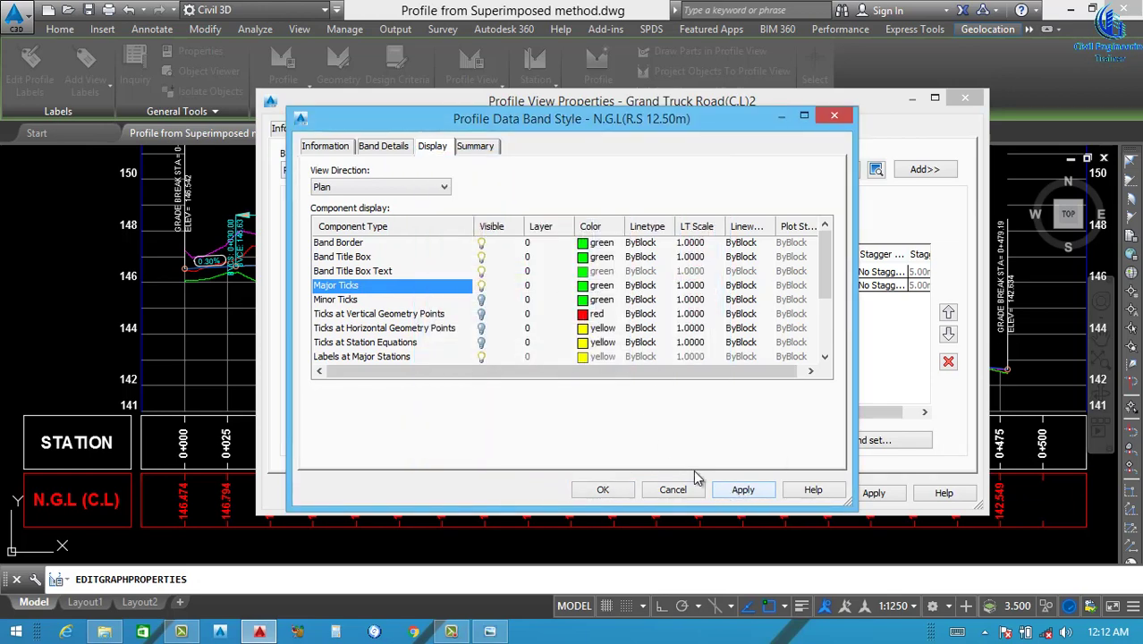
# Rename the Major Station label's text component as N.G.L(R.S 12.50m) in the band details.
pyautogui.click(397, 151)
pyautogui.click(747, 333)
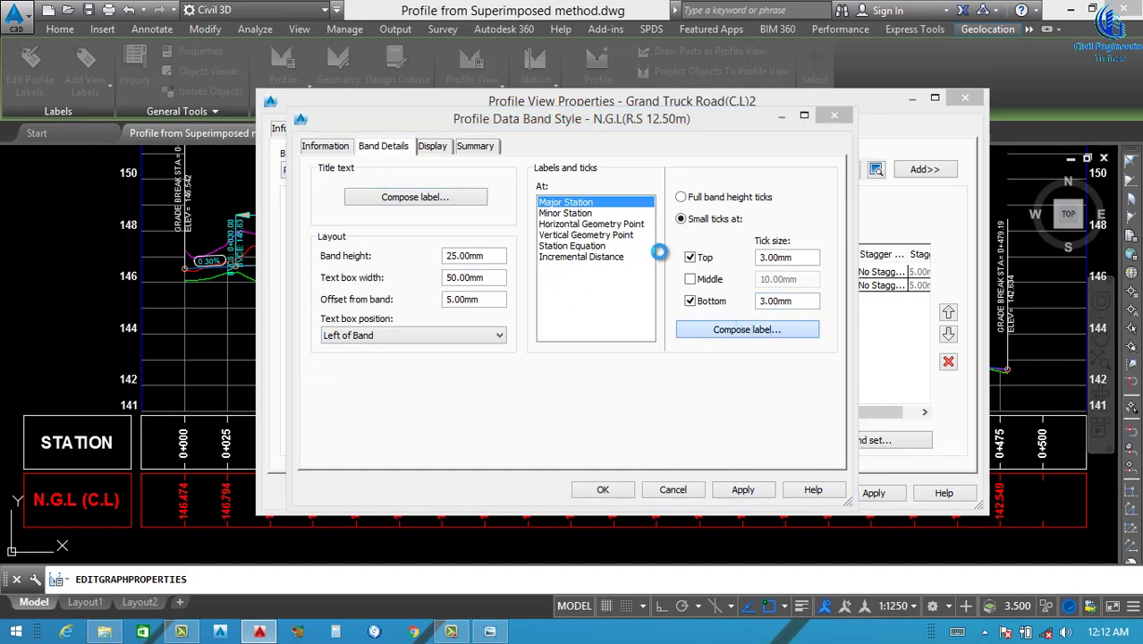
pyautogui.click(459, 218)
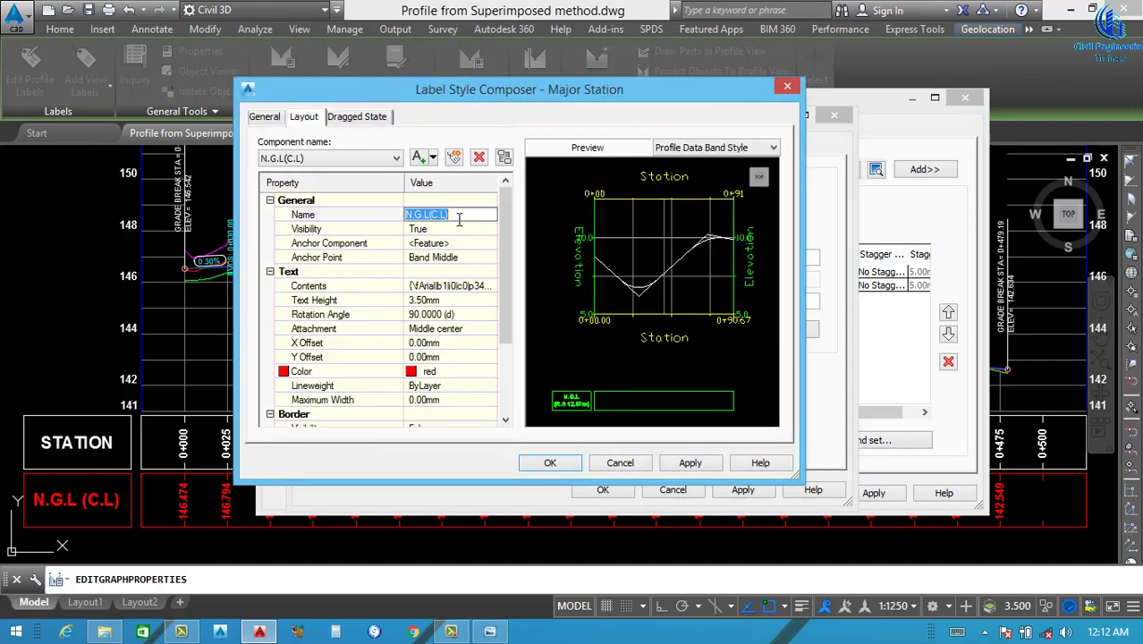
pyautogui.write('N.G.L(R.S 12.50m)')
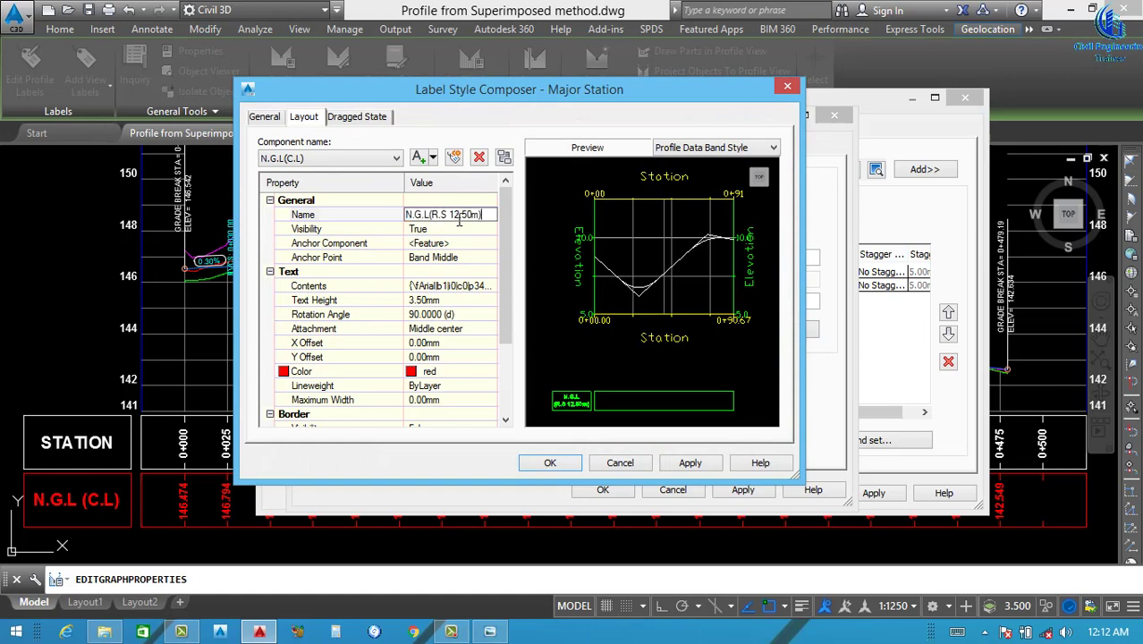
pyautogui.press('Return')
# Format the Profile1 Elevation text in the Major Station label's contents in bold green and accept the contents.
pyautogui.click(491, 287)
pyautogui.click(492, 287)
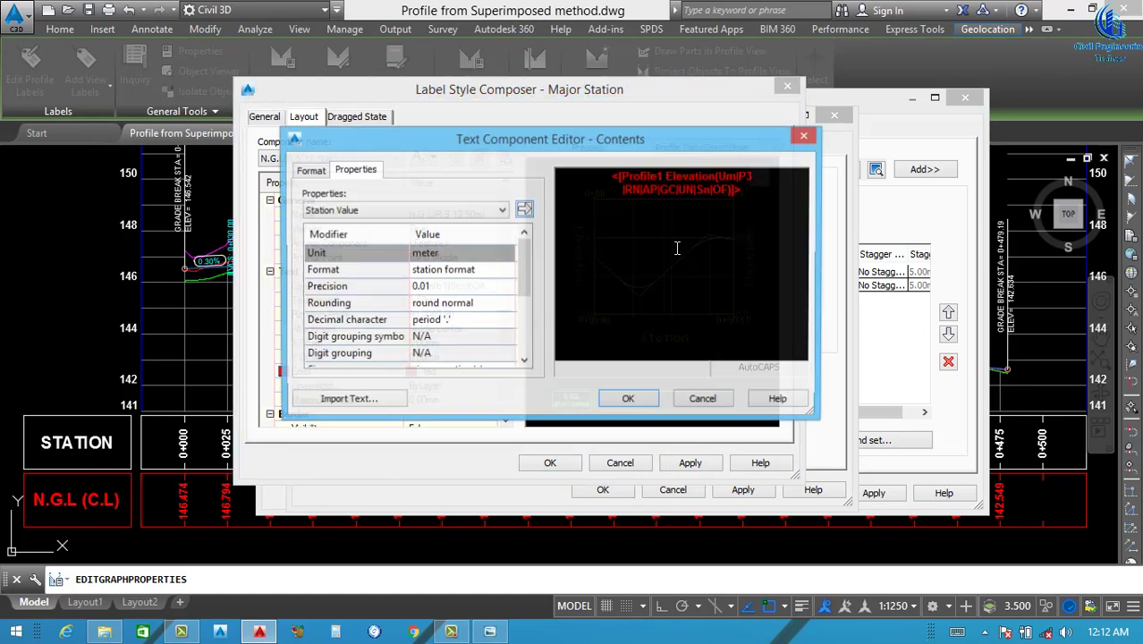
pyautogui.click(687, 179)
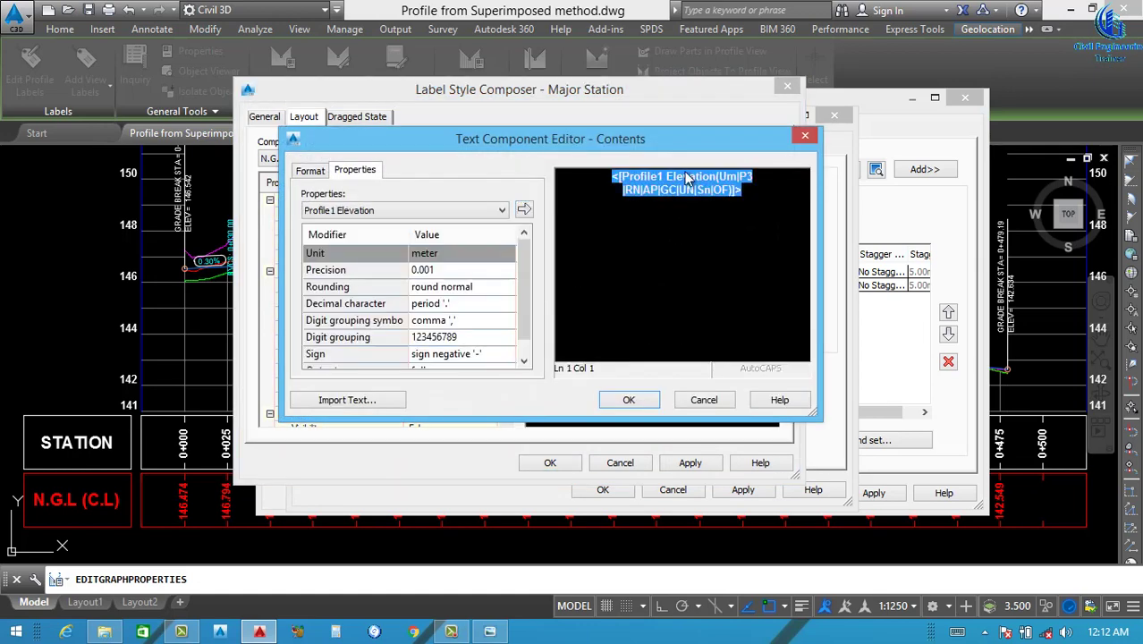
pyautogui.click(399, 215)
pyautogui.click(362, 260)
pyautogui.click(310, 171)
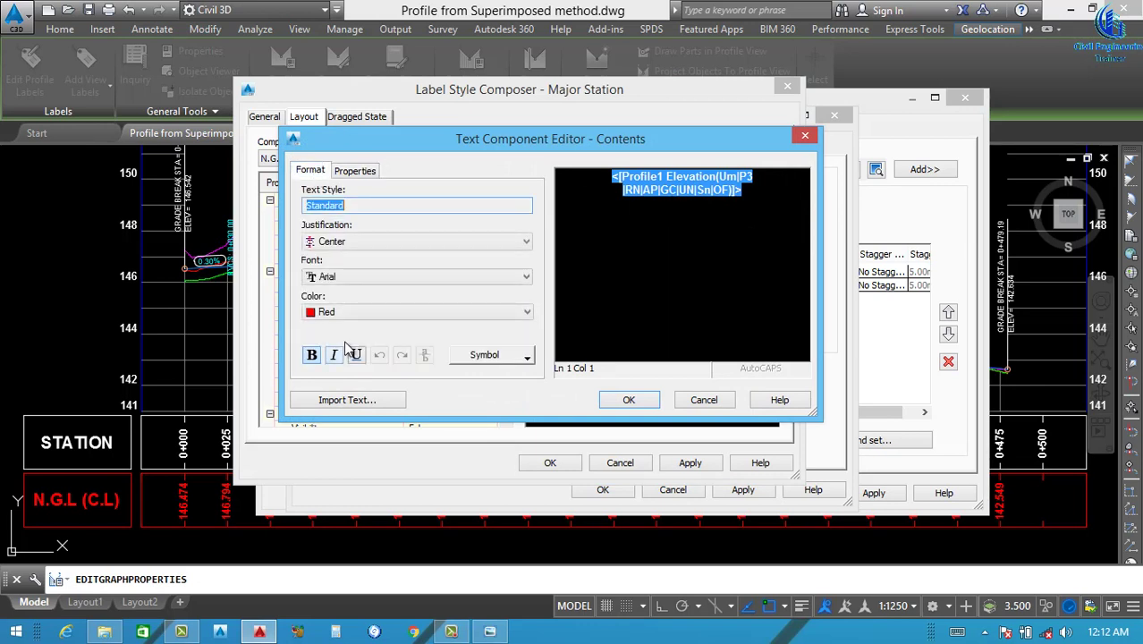
pyautogui.click(403, 311)
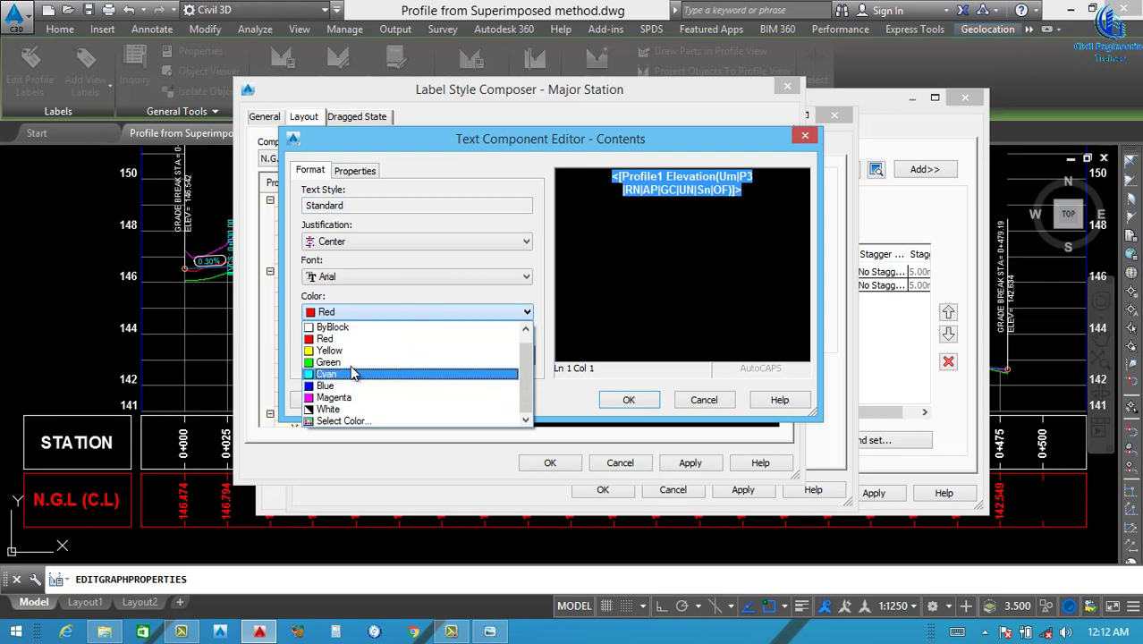
pyautogui.click(355, 371)
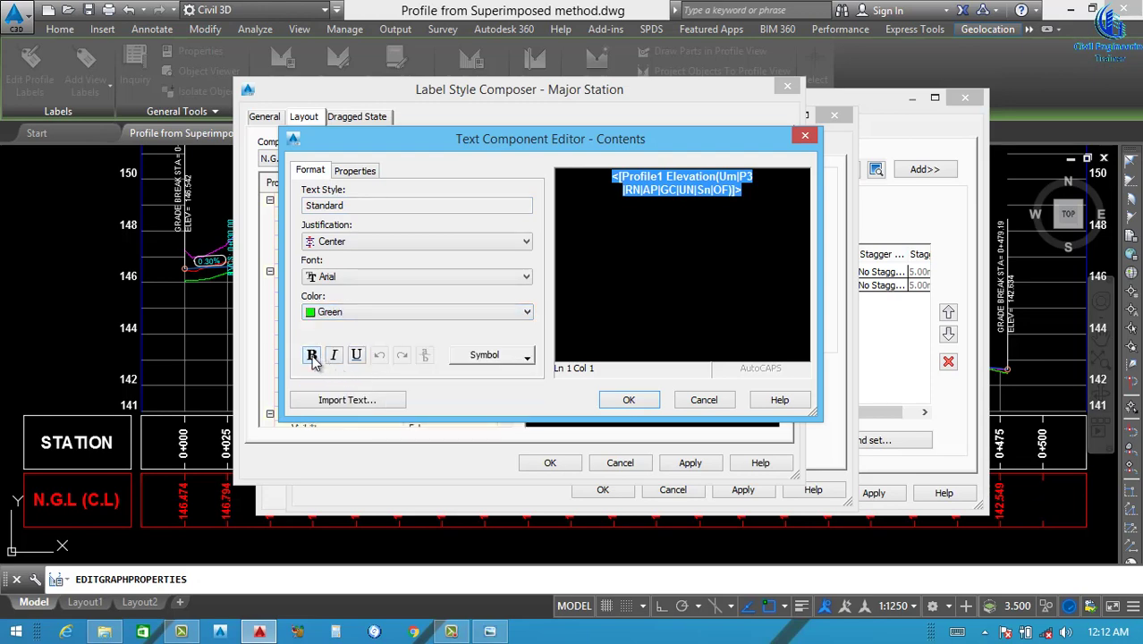
pyautogui.click(312, 356)
pyautogui.click(628, 400)
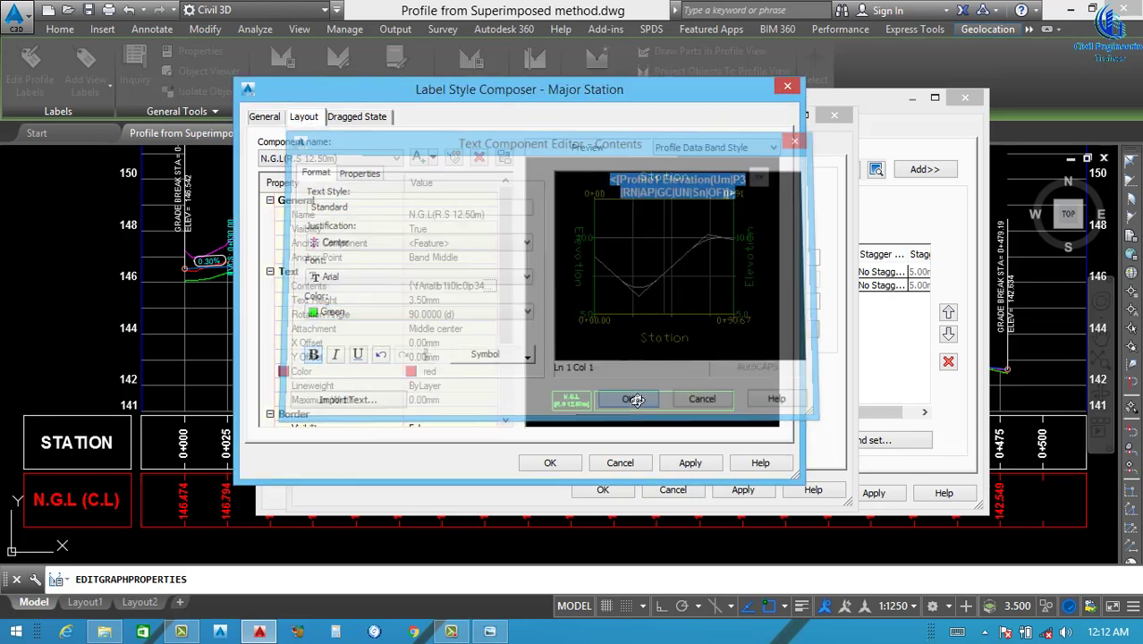
# Open the color selection for the Major Station label's N.G.L(R.S 12.50m) text component.
pyautogui.click(490, 371)
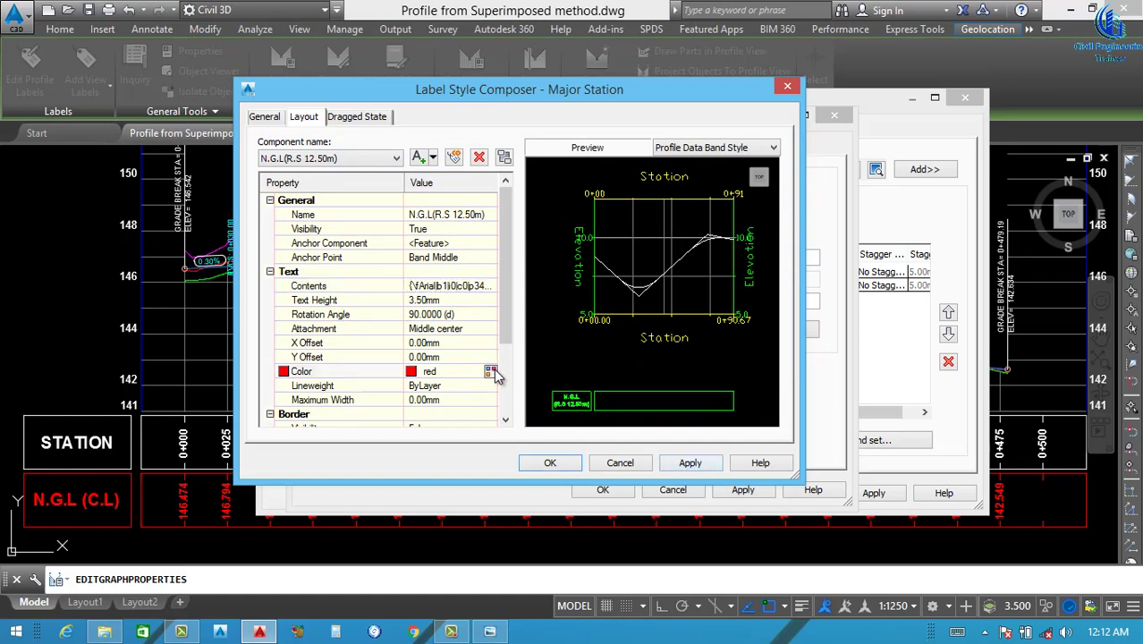
# Set the Major Station label colour of the N.G.L(R.S 12.50m) band style to green and accept the style.
pyautogui.click(492, 371)
pyautogui.click(474, 355)
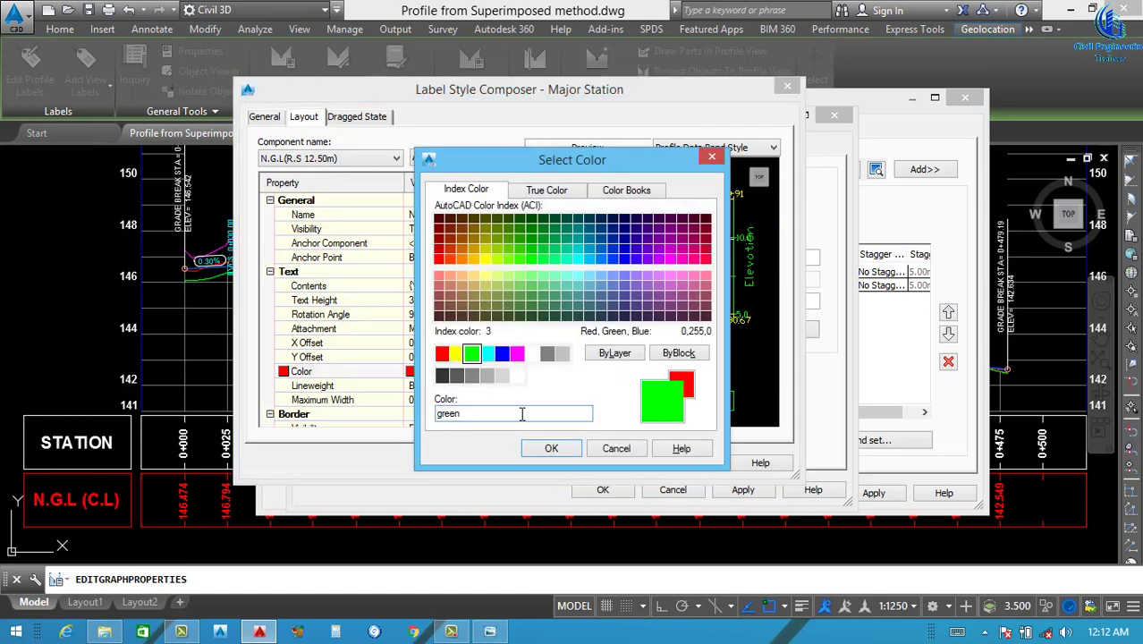
pyautogui.click(551, 448)
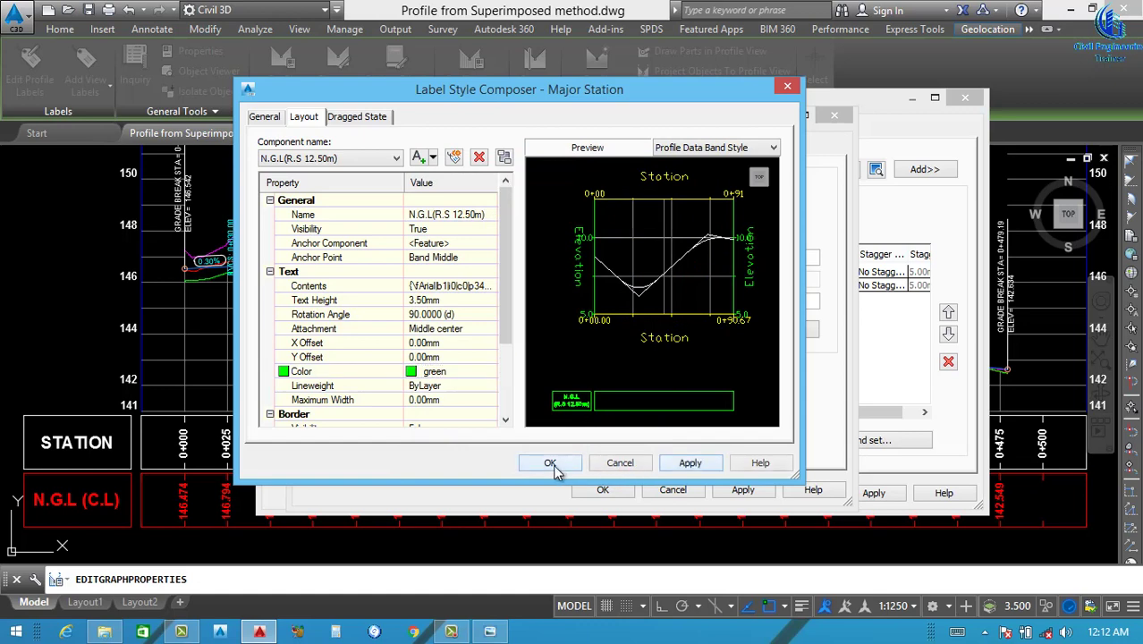
pyautogui.click(550, 462)
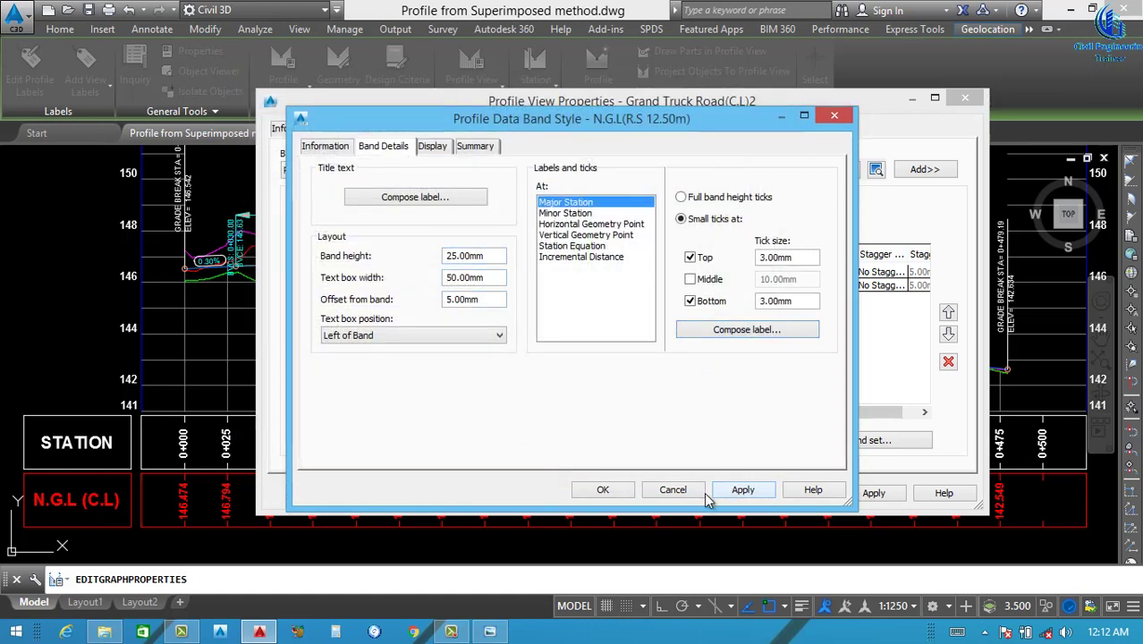
pyautogui.click(602, 489)
# Add the N.G.L(R.S 12.50m) band to the profile view with NGl(R.S 12.50m) as Profile 1 for its geometry points.
pyautogui.click(935, 171)
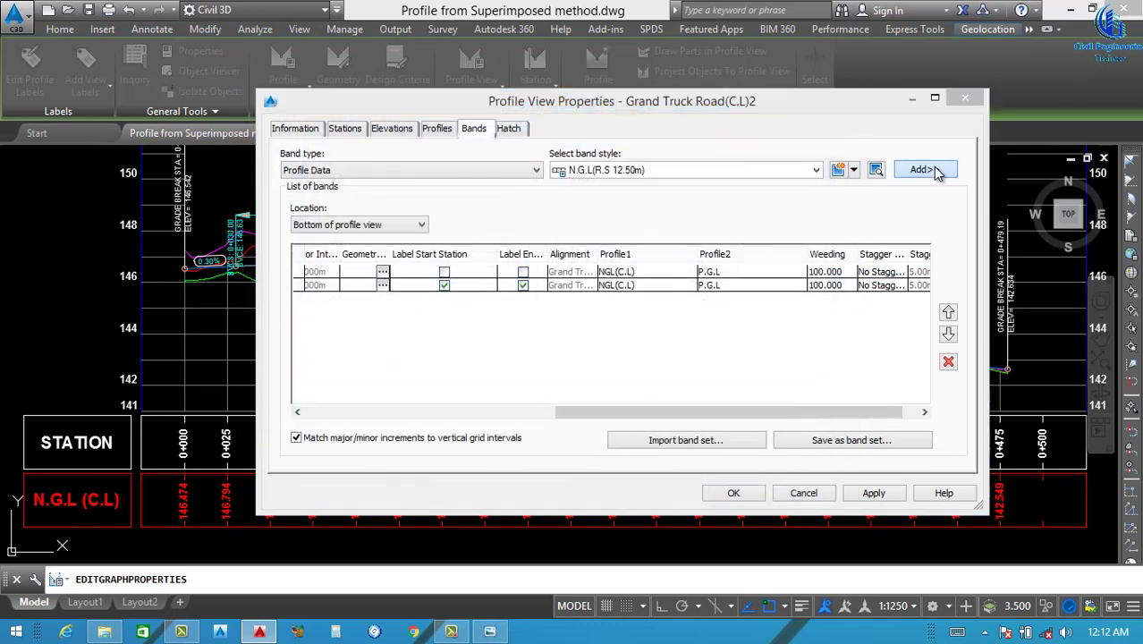
pyautogui.click(552, 175)
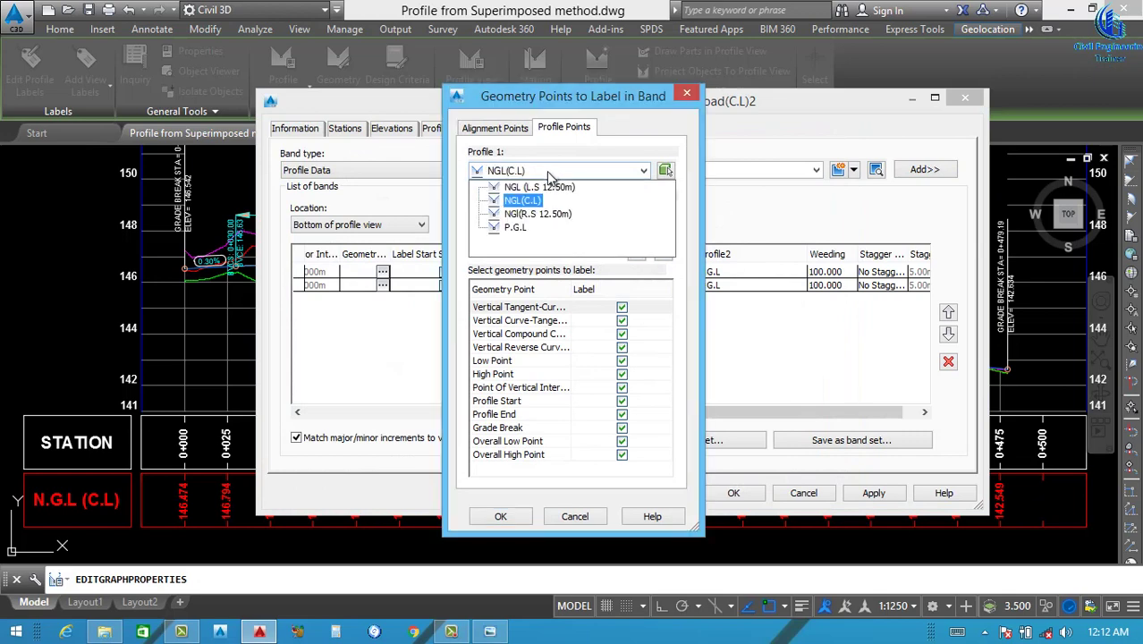
pyautogui.click(536, 216)
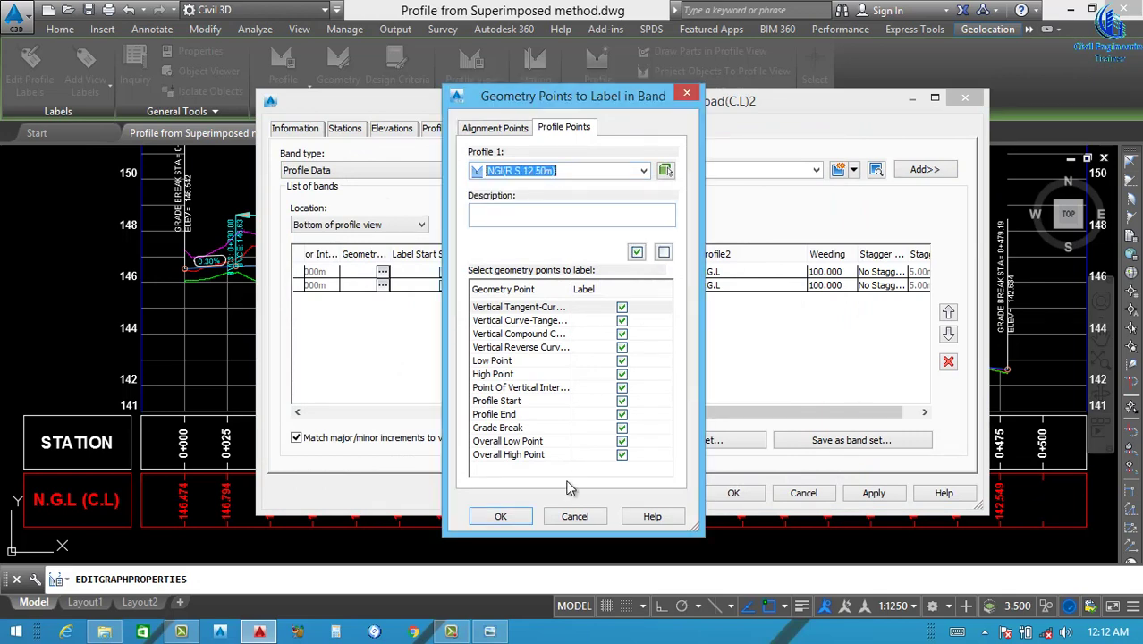
pyautogui.click(500, 516)
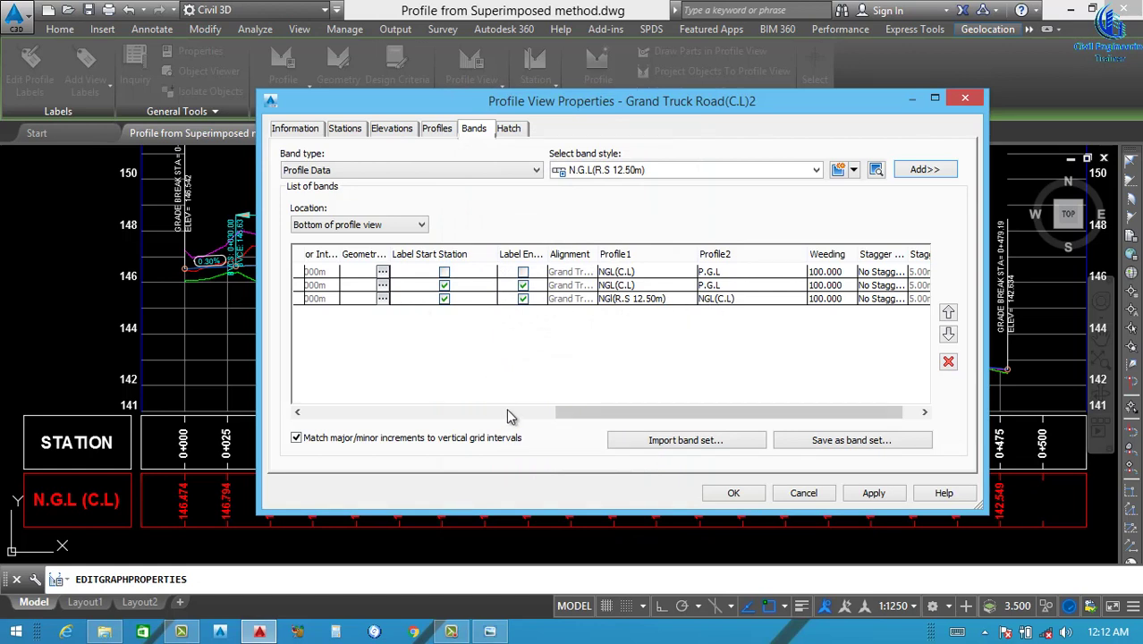
# Set the gap of the N.G.L(R.S 12.50m) band to 2.00 mm.
pyautogui.moveTo(706, 414); pyautogui.dragTo(456, 431)
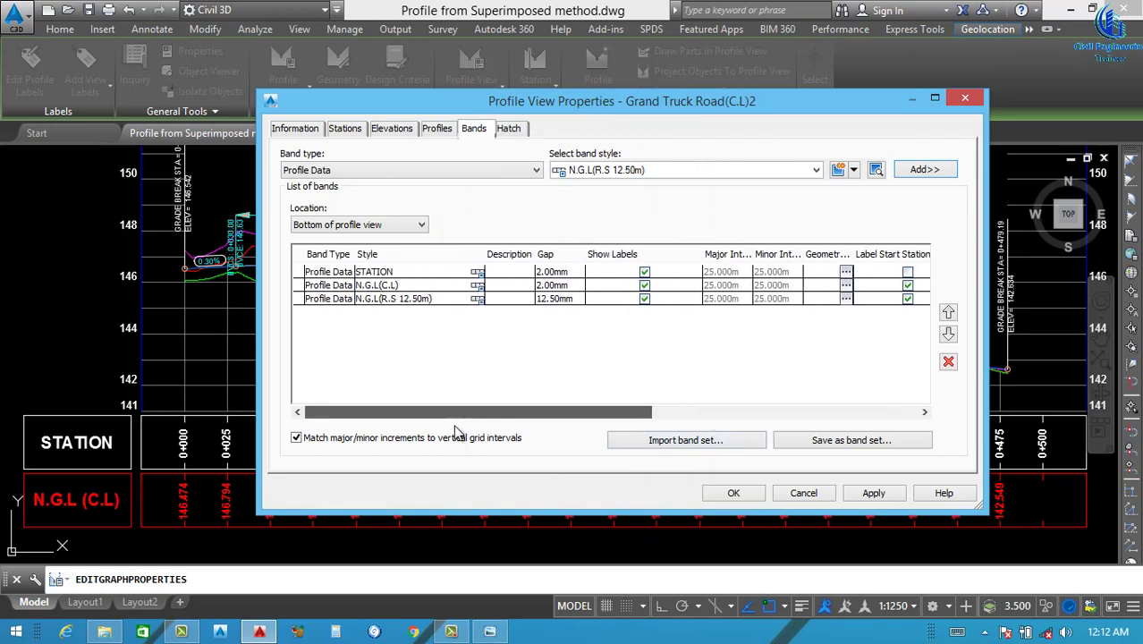
pyautogui.click(556, 299)
pyautogui.click(556, 299)
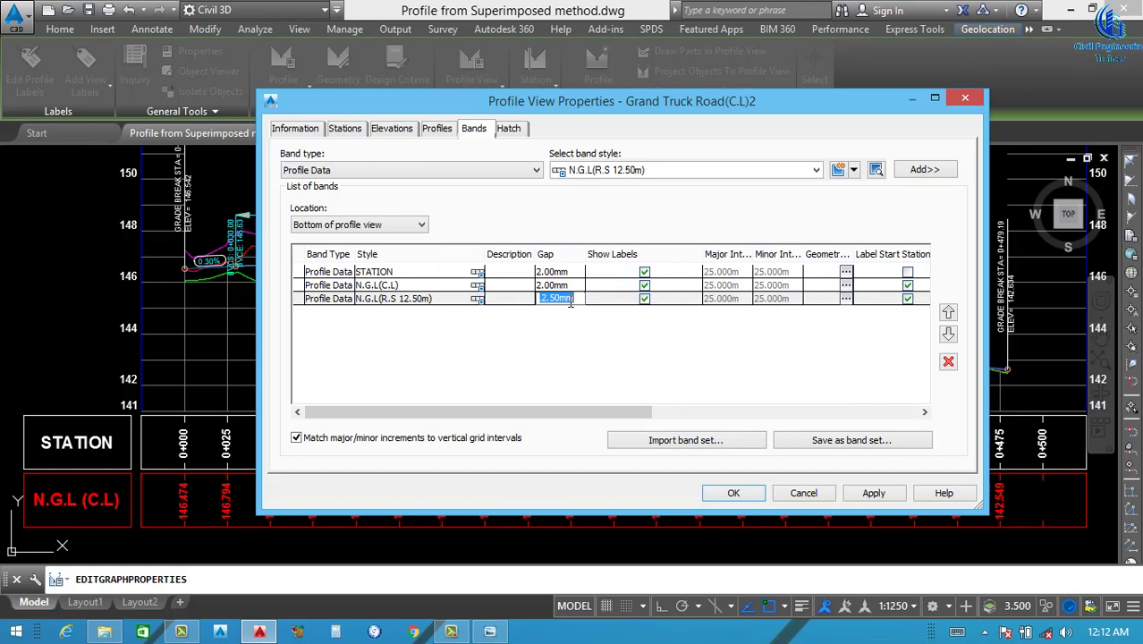
pyautogui.press('Return')
# Turn off the start and end station labels for the N.G.L(C.L) and N.G.L(R.S 12.50m) bands.
pyautogui.moveTo(546, 417); pyautogui.dragTo(881, 391)
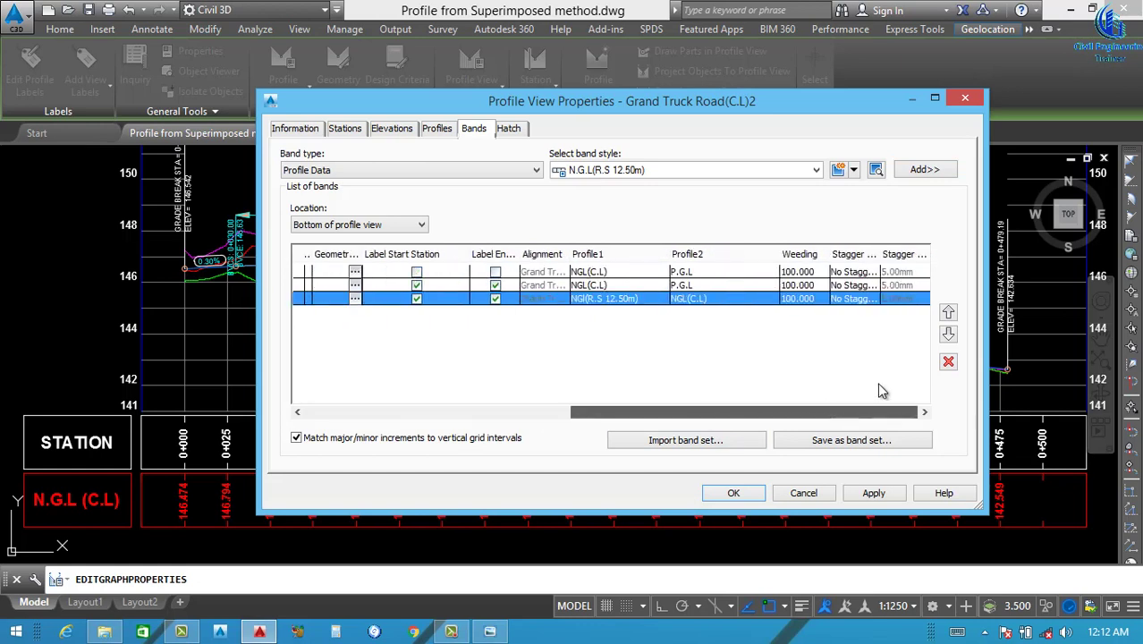
pyautogui.click(417, 285)
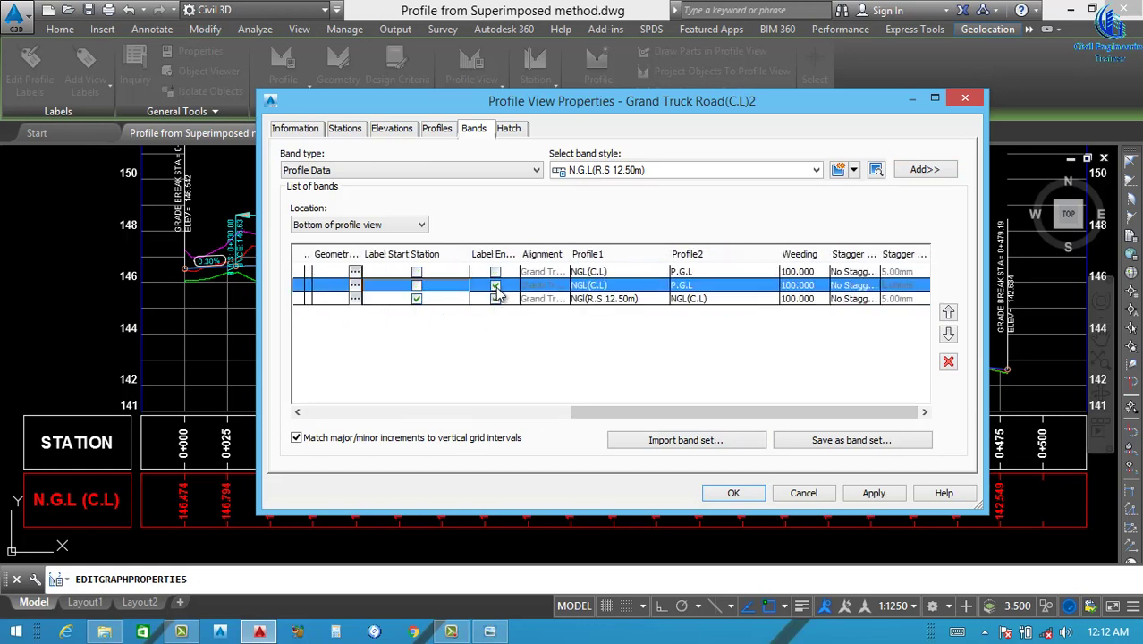
pyautogui.click(495, 285)
pyautogui.click(496, 299)
pyautogui.click(417, 299)
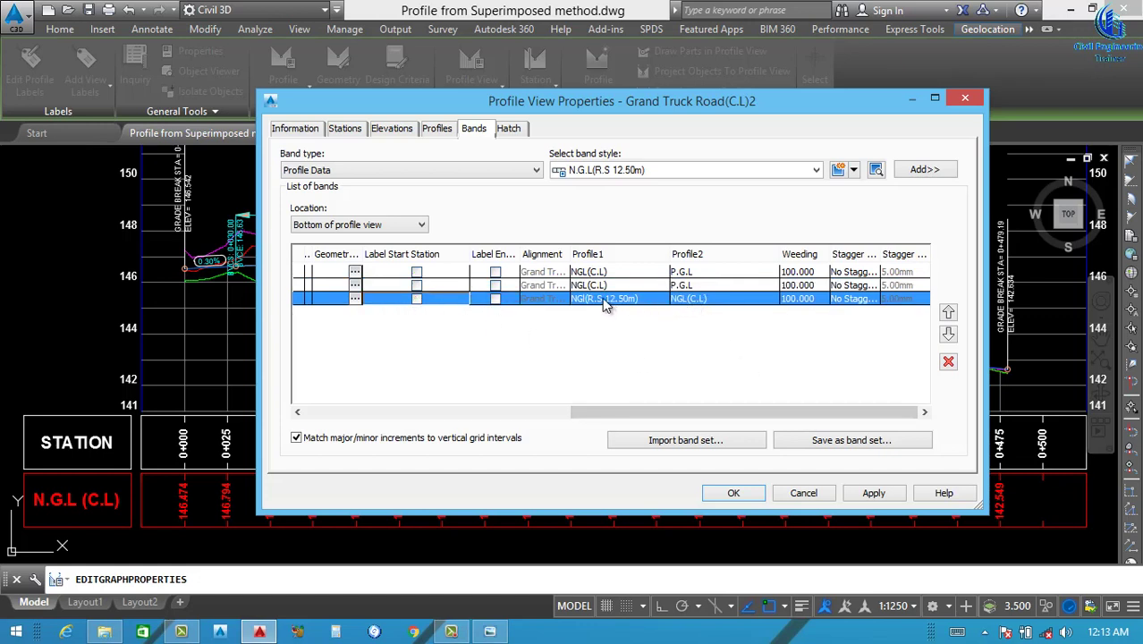
# Set Profile2 of the N.G.L(R.S 12.50m) band to P.G.L and apply the profile view properties.
pyautogui.click(678, 301)
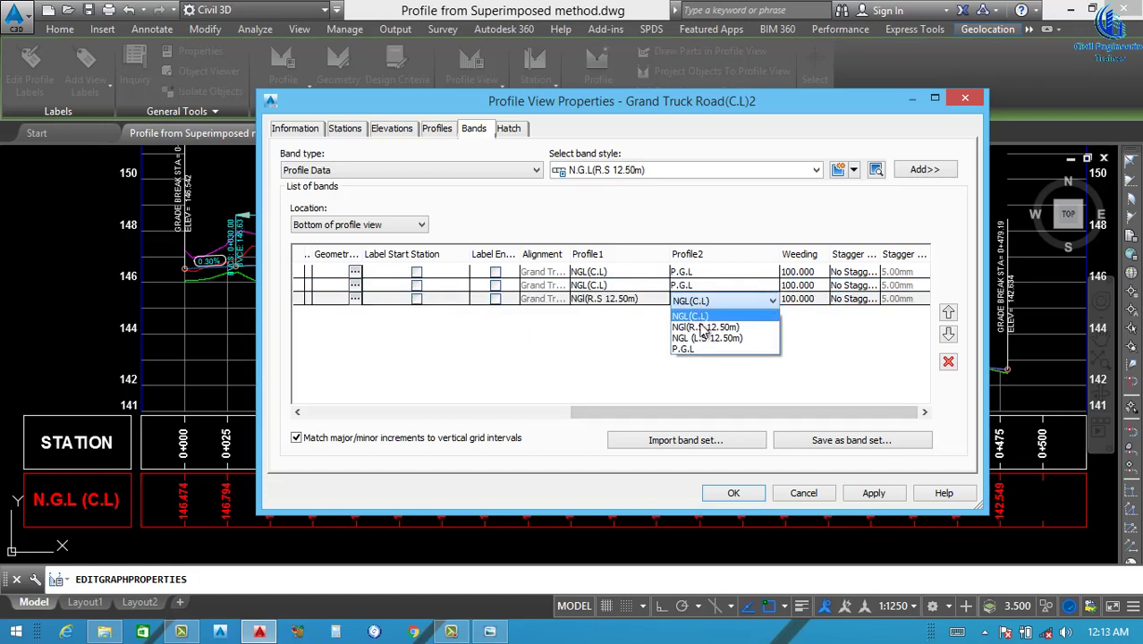
pyautogui.click(691, 341)
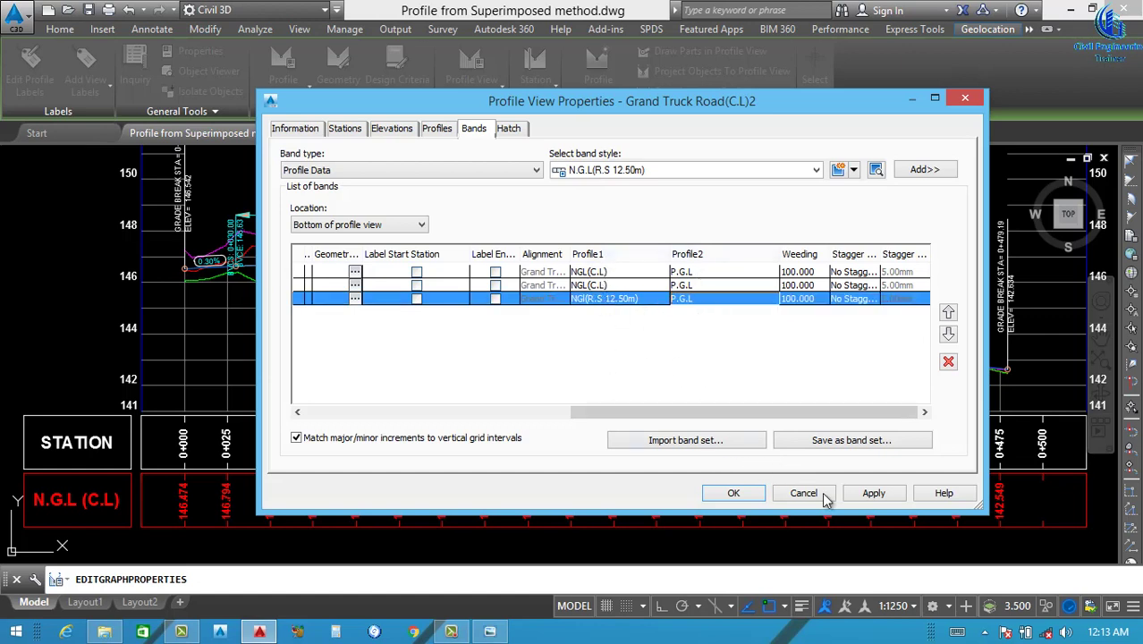
pyautogui.click(861, 494)
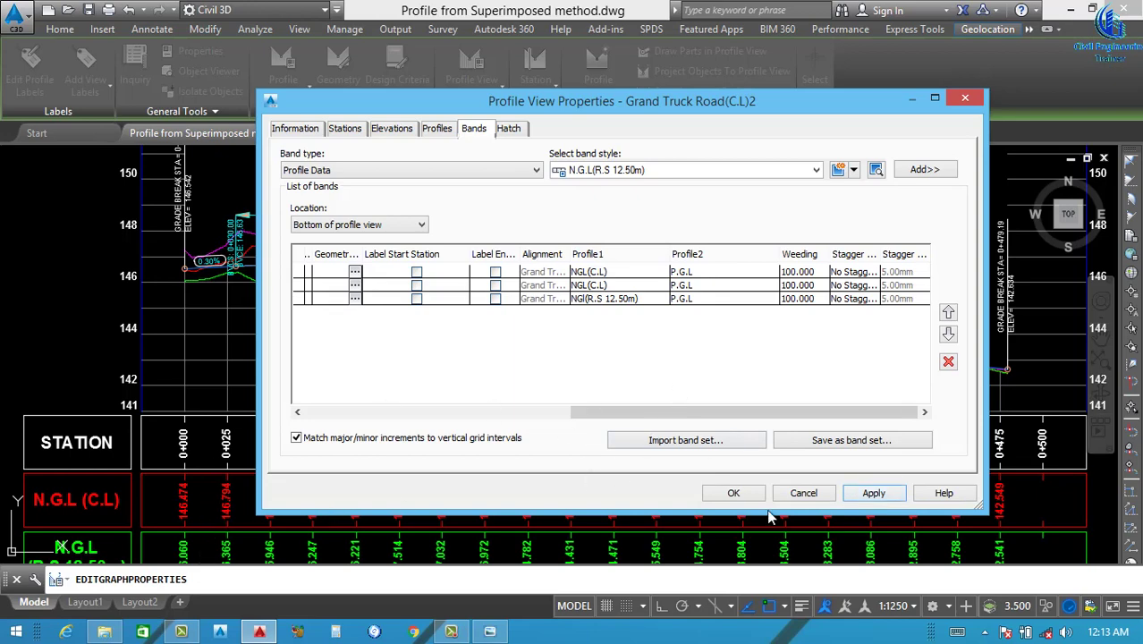
pyautogui.click(735, 494)
# Reopen the profile view properties and create a copy of the N.G.L(R.S 12.50m) profile data band style.
pyautogui.scroll(-6, 528, 333)
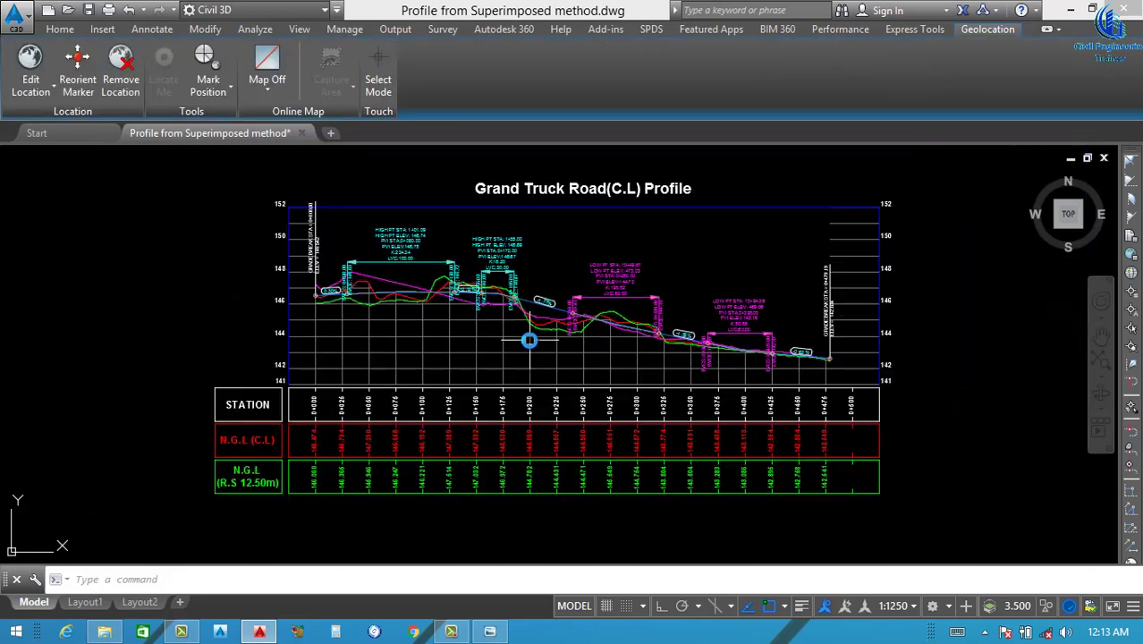
pyautogui.scroll(7, 449, 419)
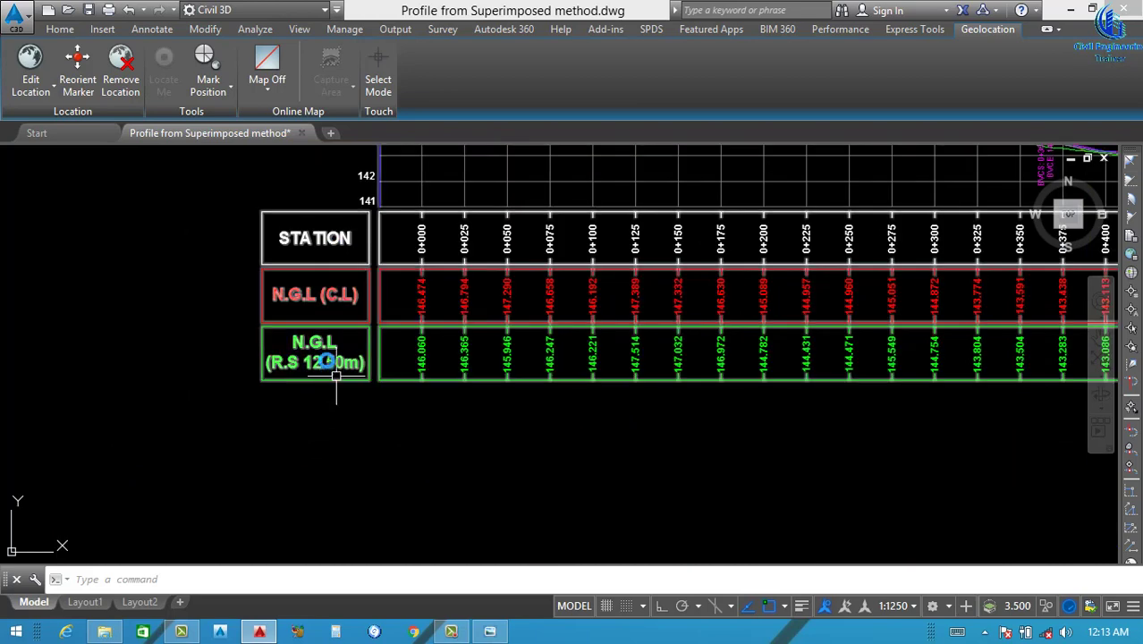
pyautogui.click(479, 382)
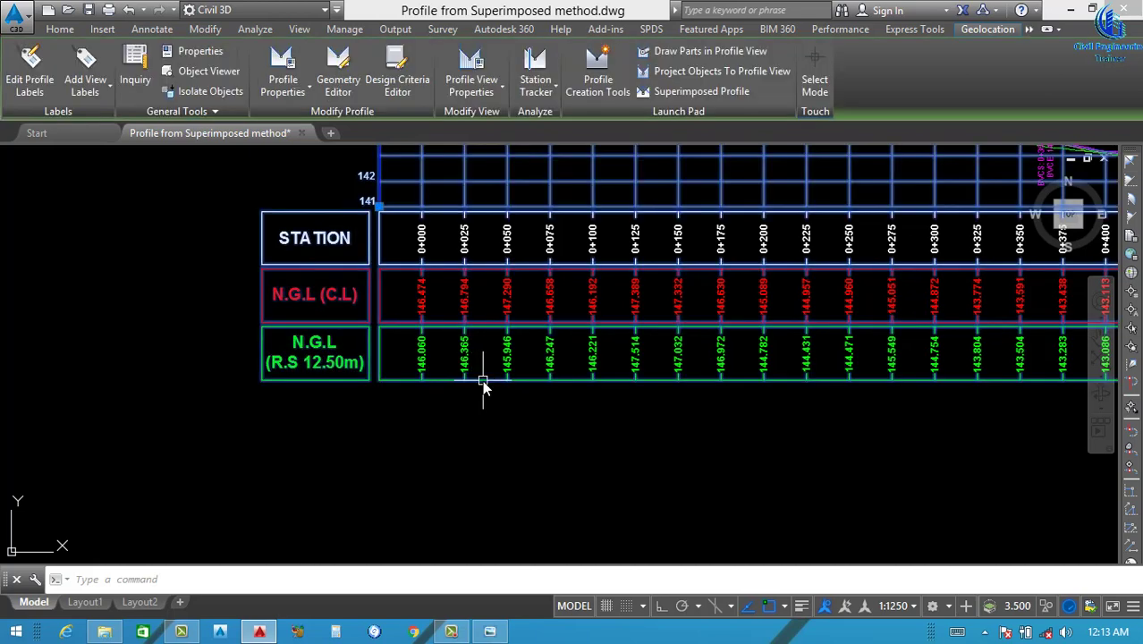
pyautogui.rightClick(482, 383)
pyautogui.click(589, 289)
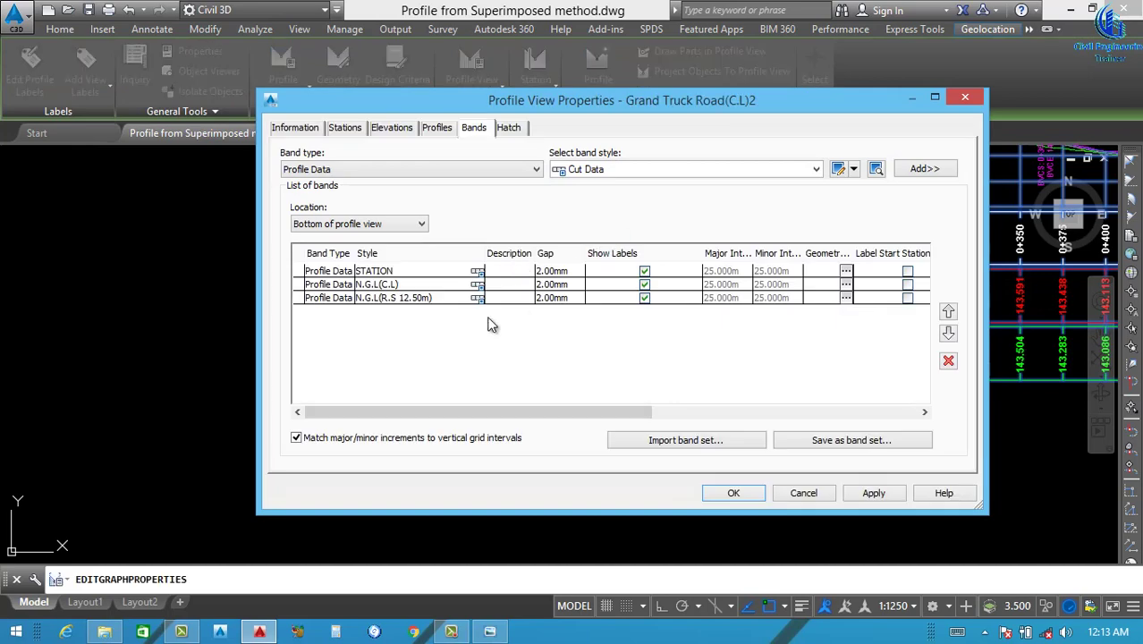
pyautogui.click(789, 171)
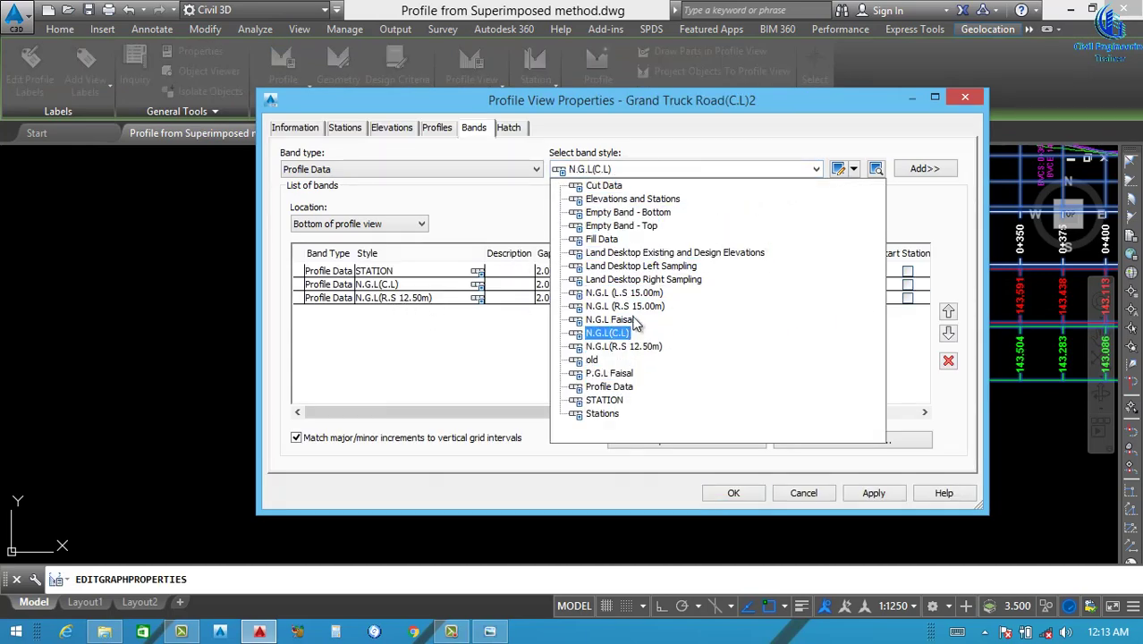
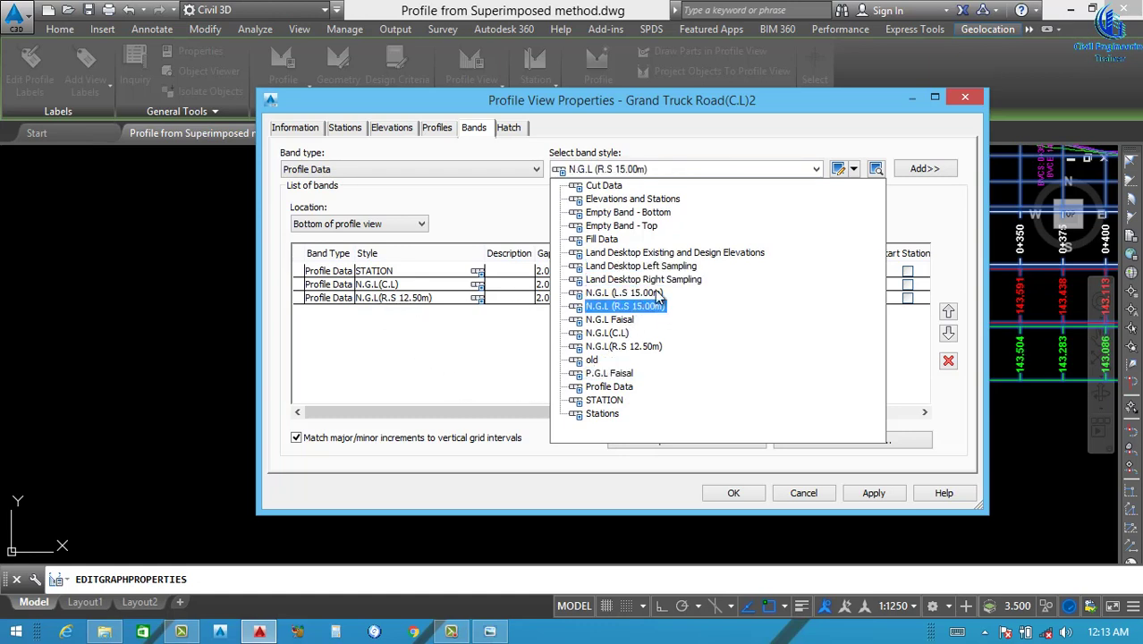
pyautogui.click(630, 346)
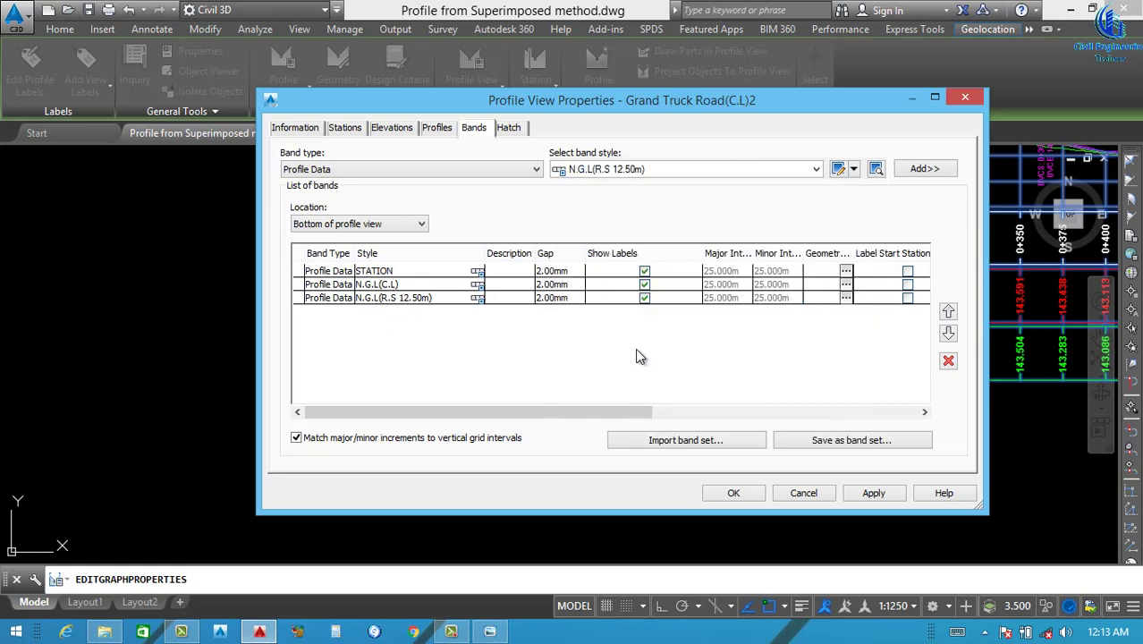
pyautogui.click(854, 170)
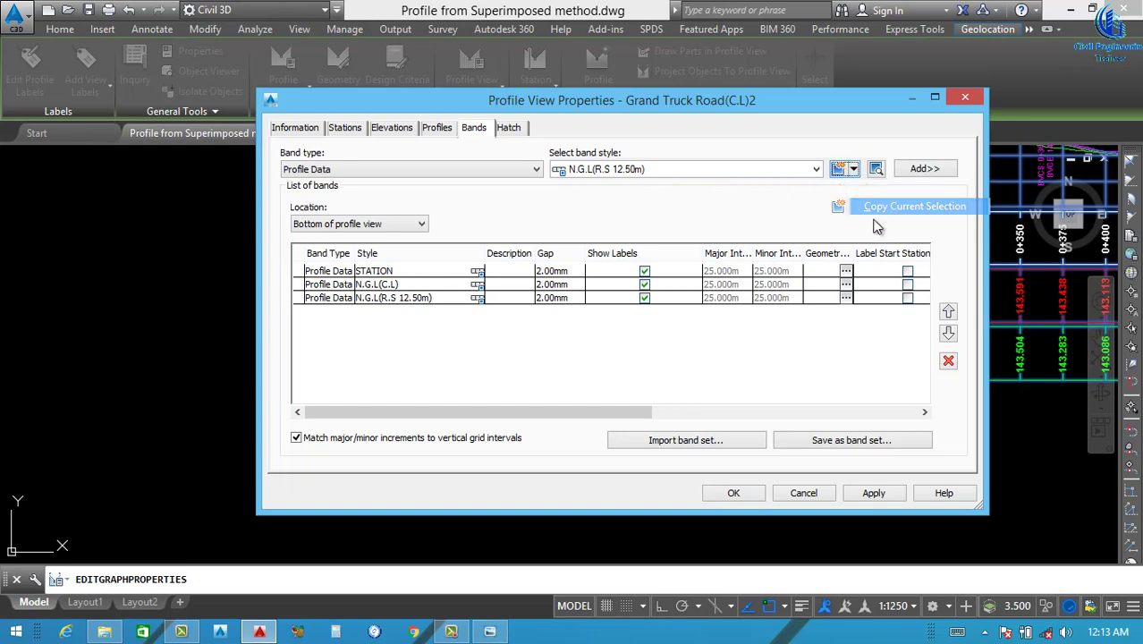
pyautogui.click(895, 206)
# Name the copied band style N.G.L(L.S 12.50m) and select the name for reuse.
pyautogui.click(338, 151)
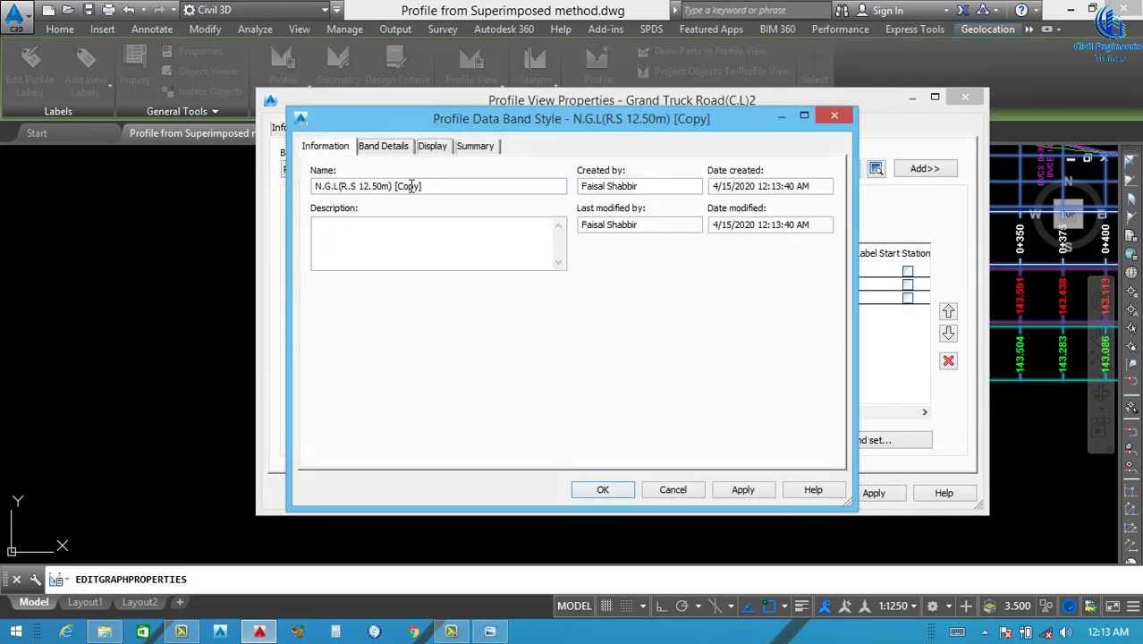
pyautogui.moveTo(424, 186); pyautogui.dragTo(314, 187)
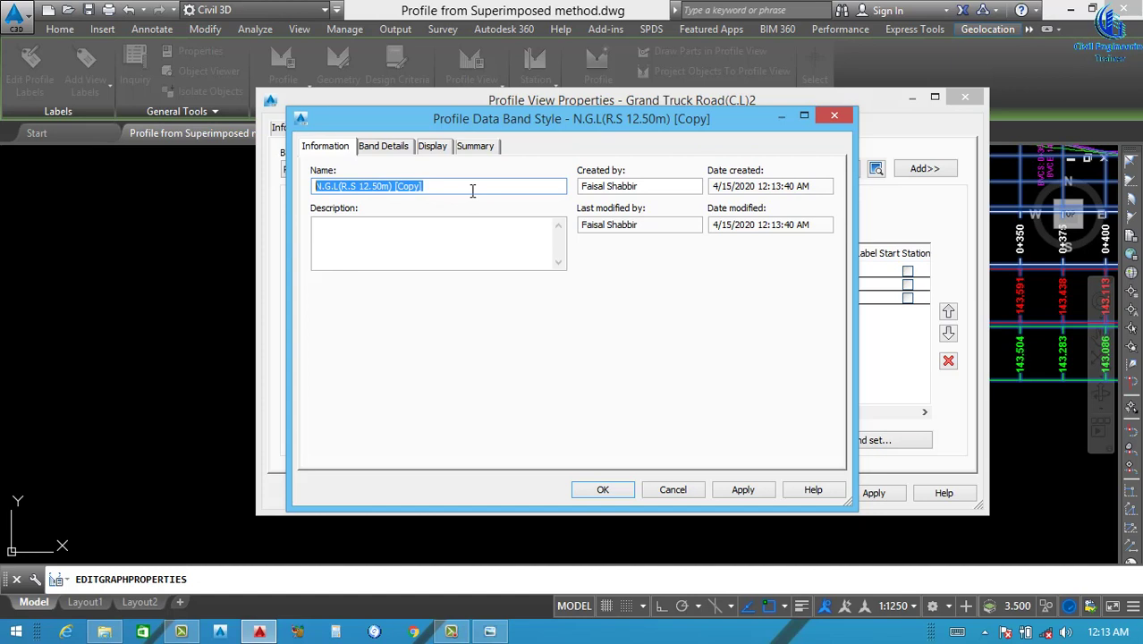
pyautogui.hotkey('ctrl', 'v')
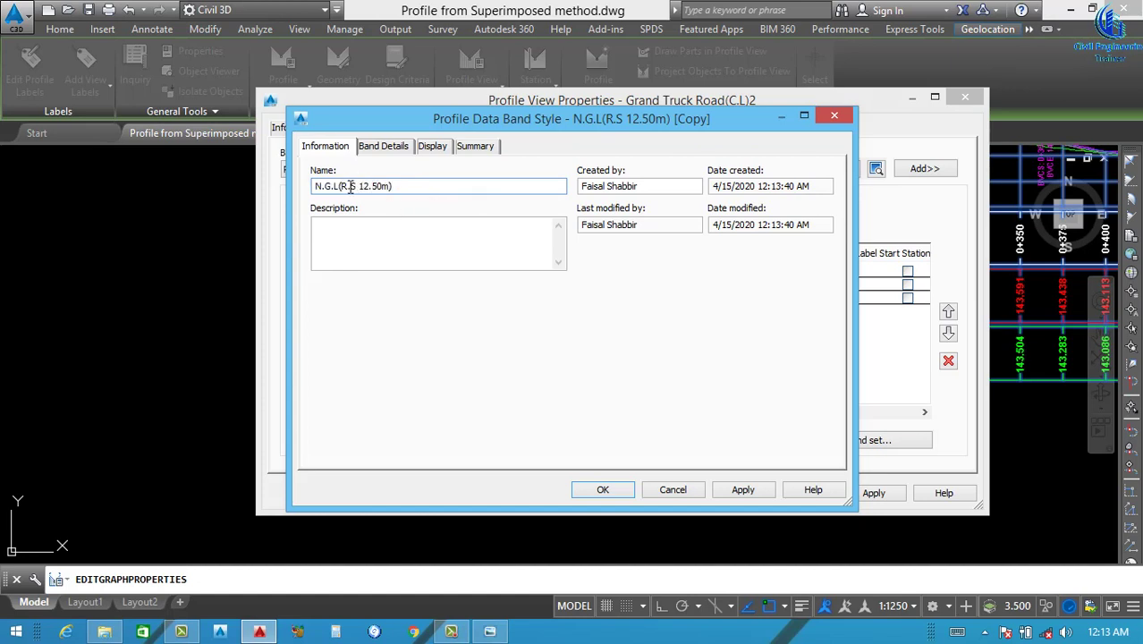
pyautogui.press('BackSpace')
pyautogui.press('BackSpace')
pyautogui.write('L')
pyautogui.moveTo(392, 186); pyautogui.dragTo(286, 201)
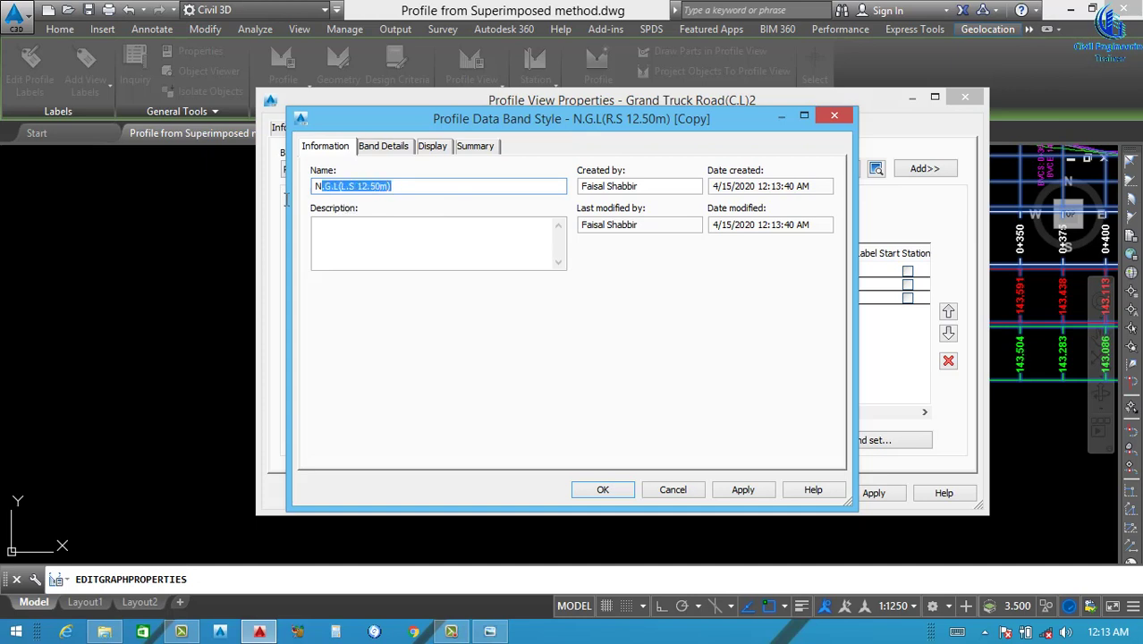
# Open the band title label for composing and rename its text component N.G.L(L.S 12.50m).
pyautogui.click(374, 148)
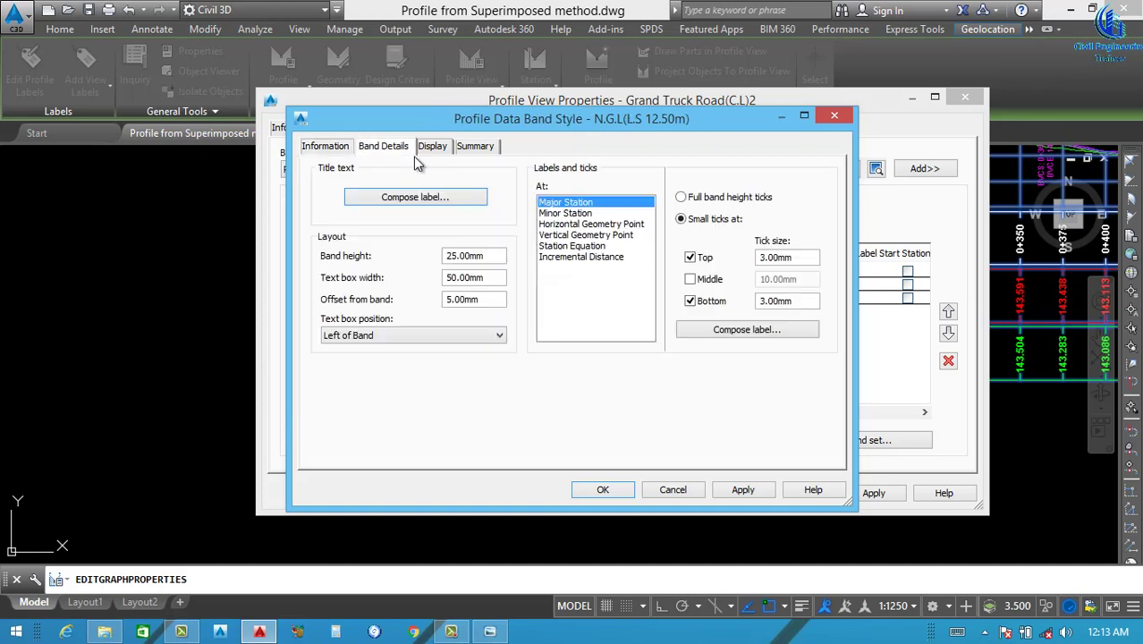
pyautogui.click(430, 200)
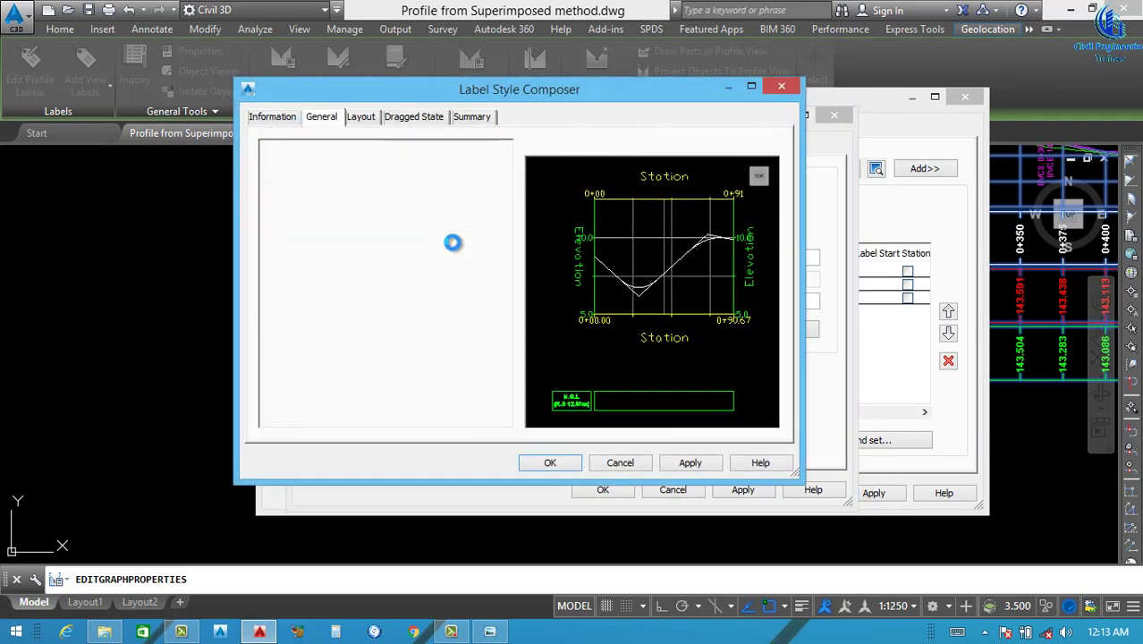
pyautogui.click(469, 214)
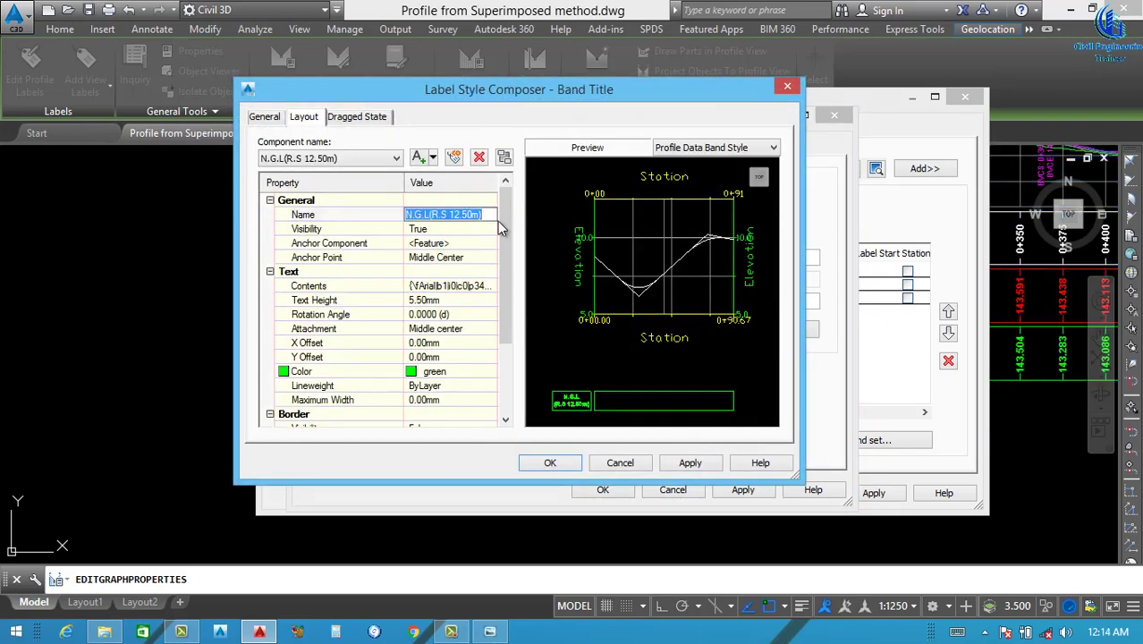
pyautogui.hotkey('ctrl', 'v')
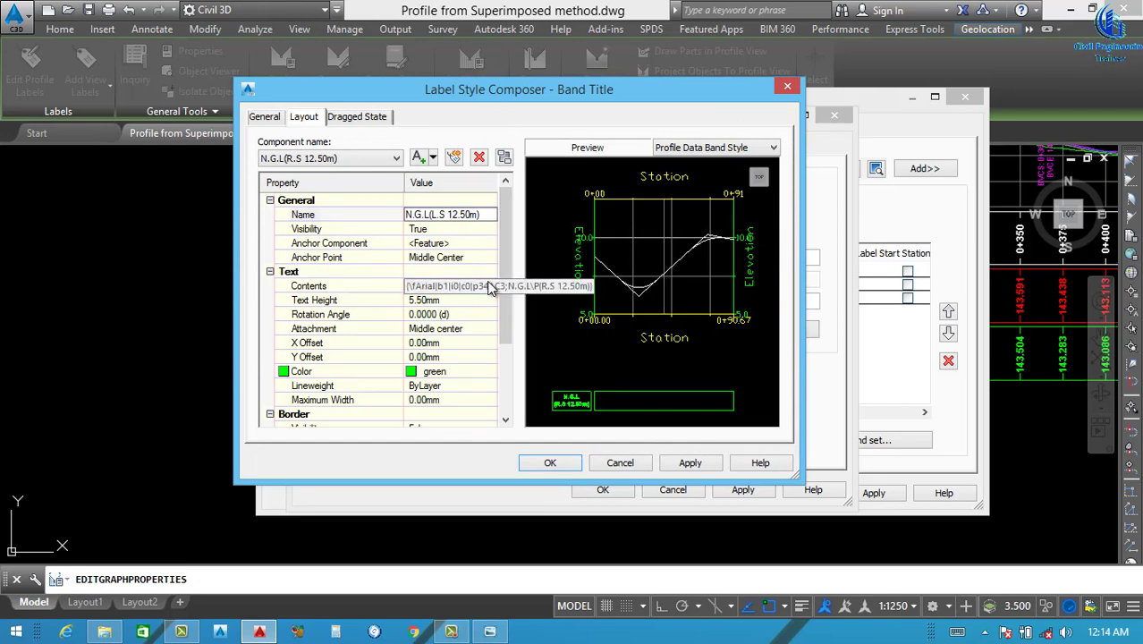
# Replace the band title contents with N.G.L on the first line and (L.S 12.50m) on the second.
pyautogui.click(494, 286)
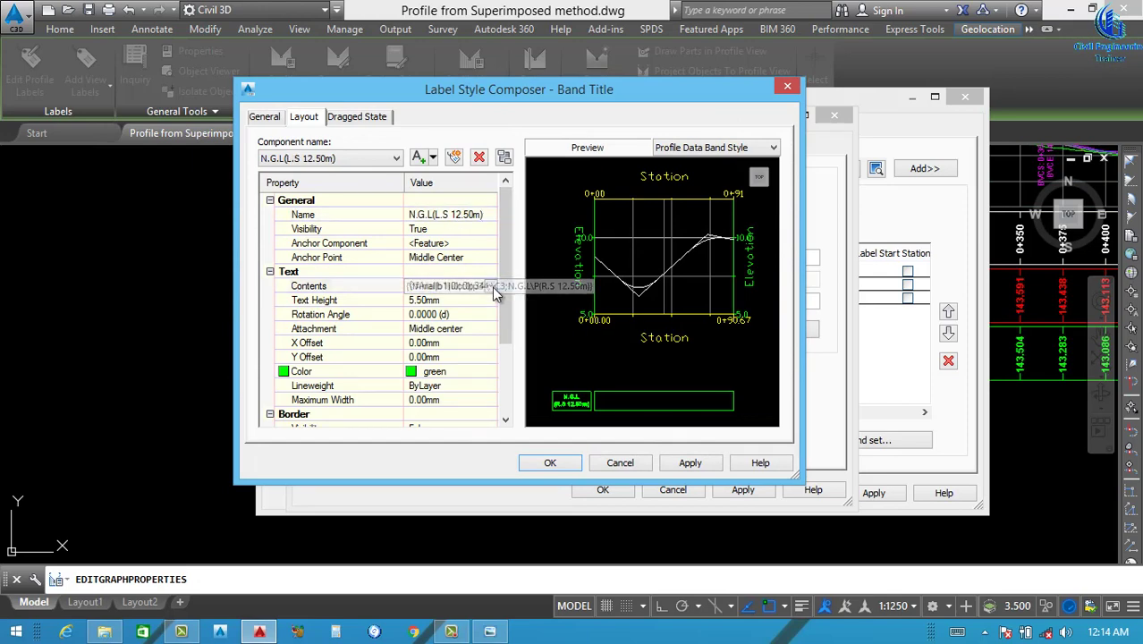
pyautogui.click(495, 286)
pyautogui.moveTo(718, 190); pyautogui.dragTo(572, 201)
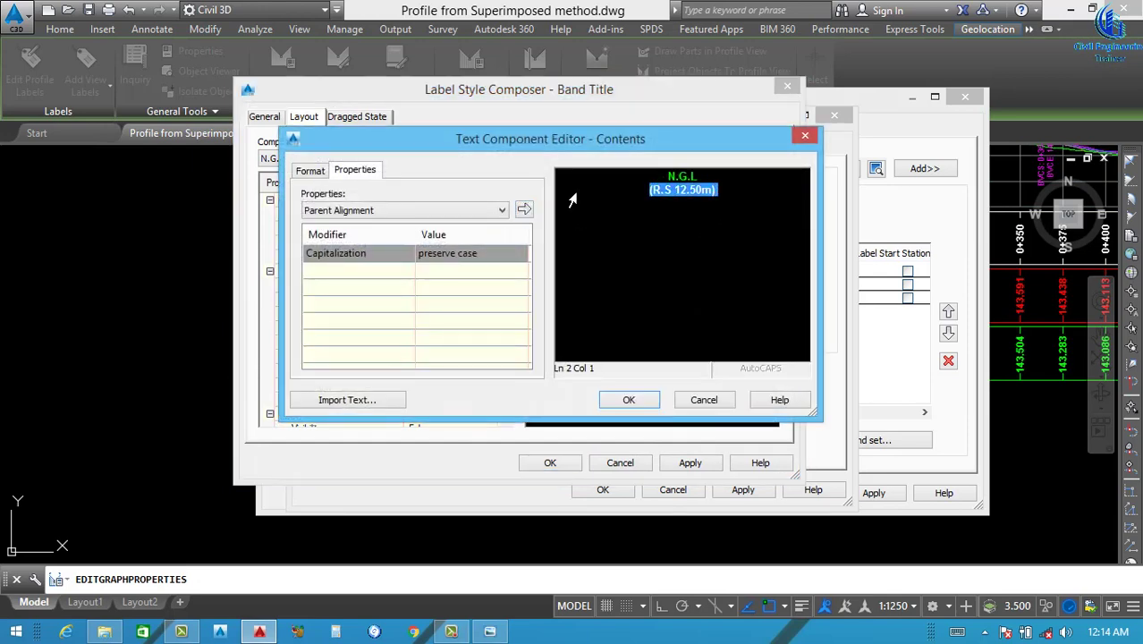
pyautogui.click(718, 206)
pyautogui.moveTo(713, 195); pyautogui.dragTo(631, 169)
pyautogui.hotkey('ctrl', 'v')
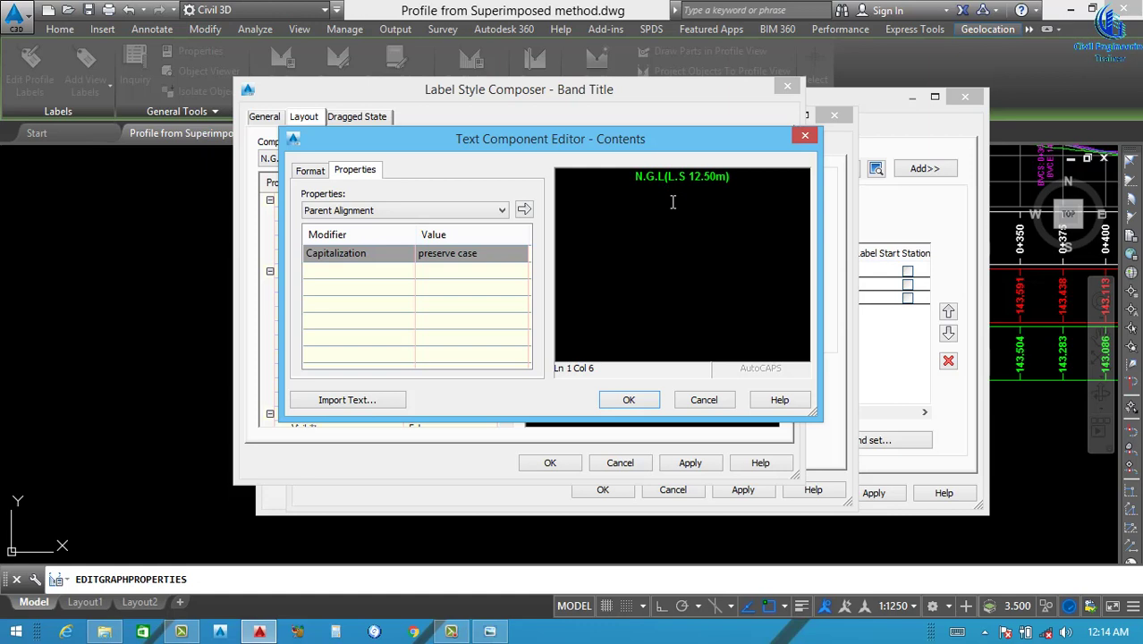
pyautogui.press('Return')
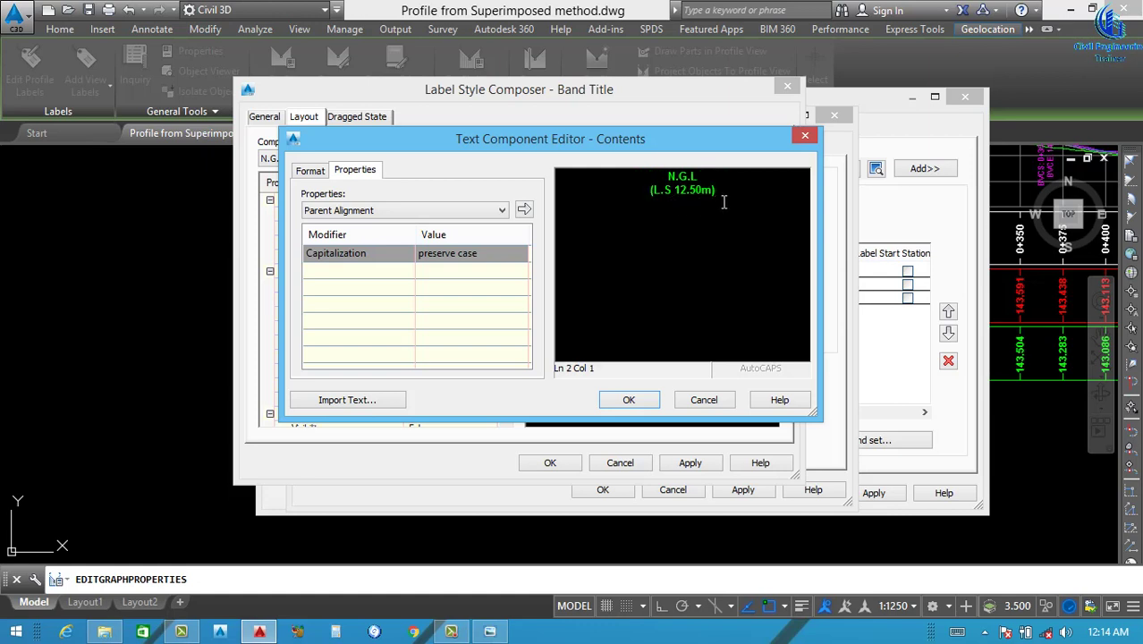
# Recolor both lines of the band title text magenta in the text contents and accept the edit.
pyautogui.moveTo(724, 202); pyautogui.dragTo(583, 168)
pyautogui.click(313, 172)
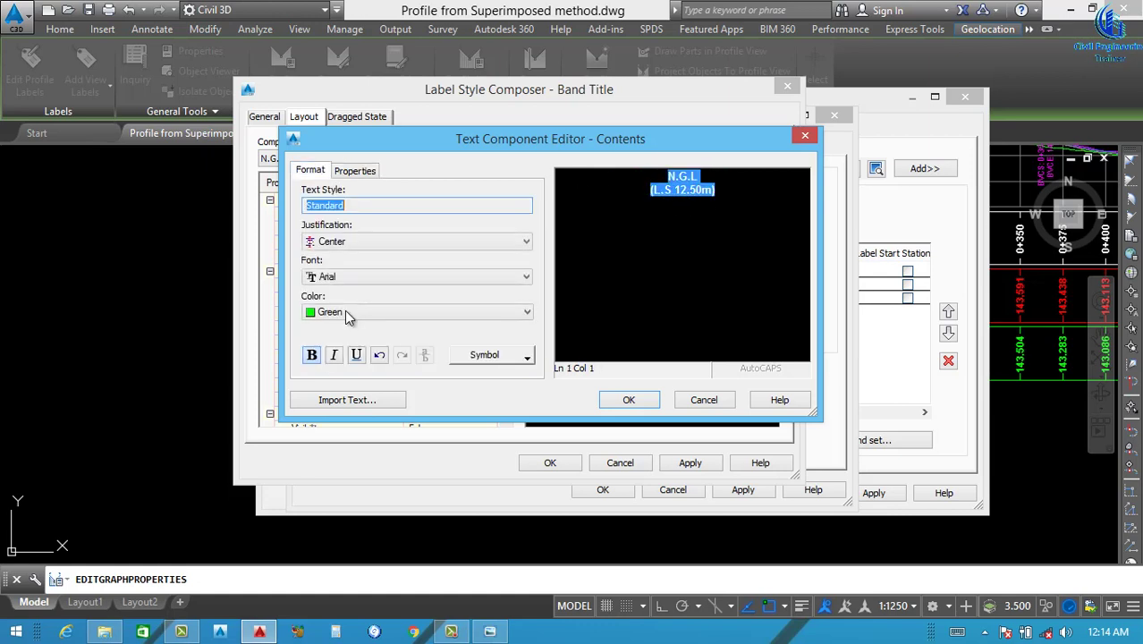
pyautogui.click(347, 313)
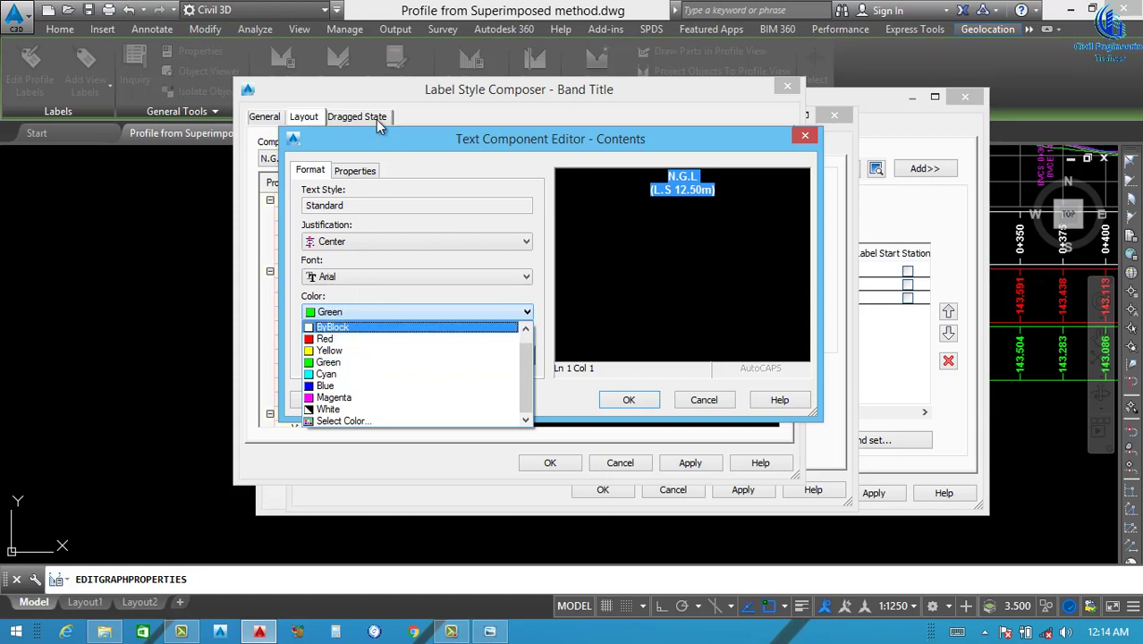
pyautogui.click(331, 397)
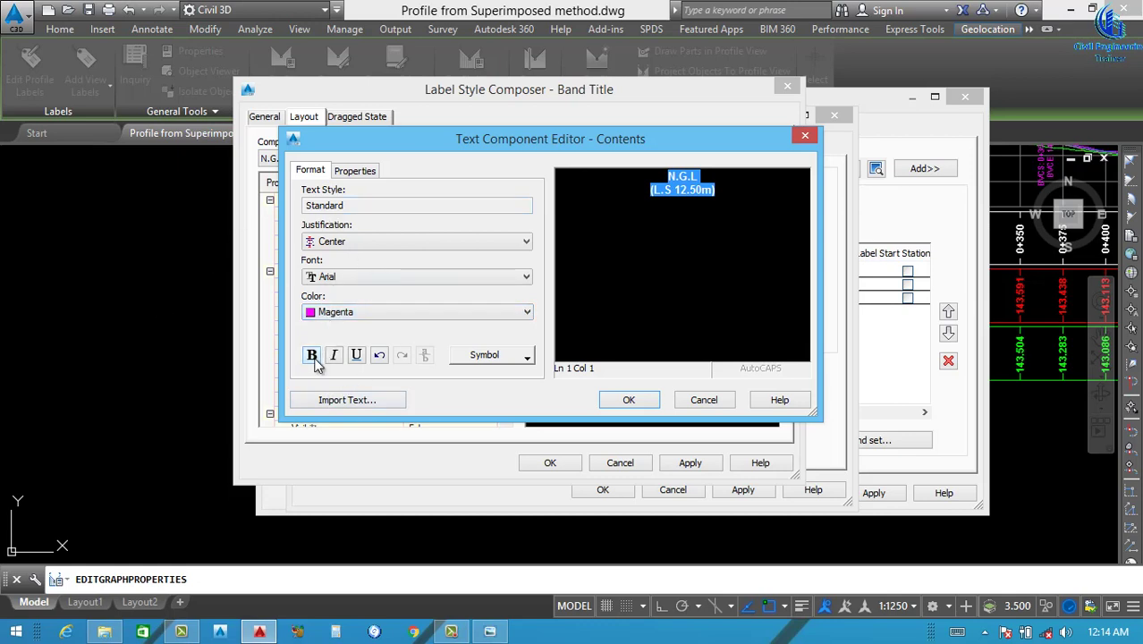
pyautogui.click(636, 401)
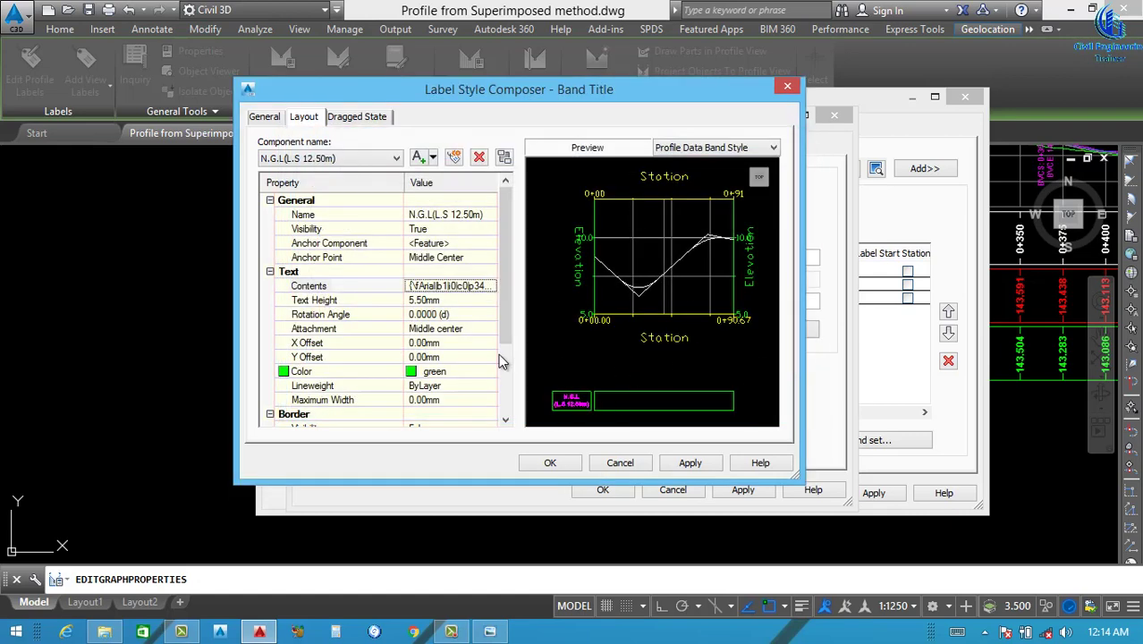
# Set the band title text component's color property to magenta and apply the title label style.
pyautogui.click(479, 372)
pyautogui.click(492, 371)
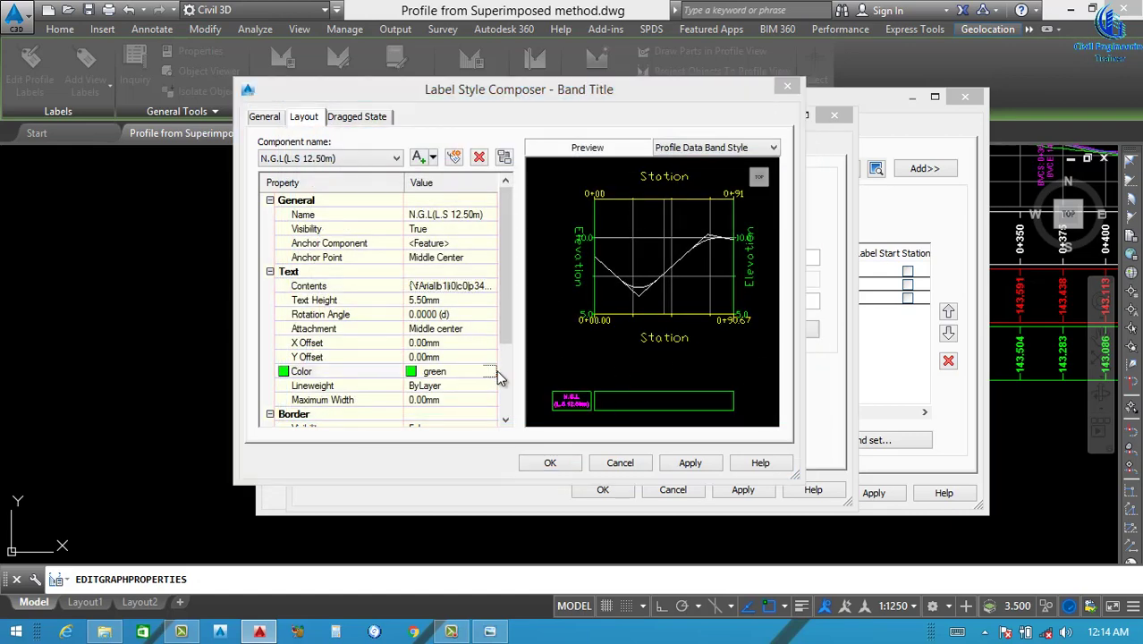
pyautogui.click(503, 354)
pyautogui.click(517, 354)
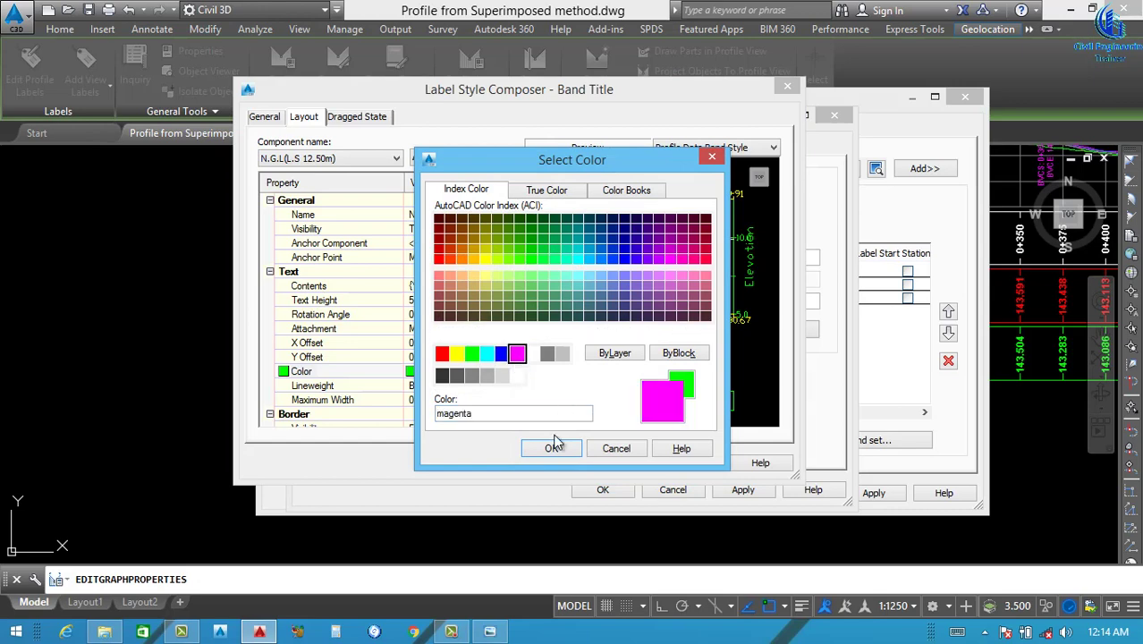
pyautogui.click(549, 450)
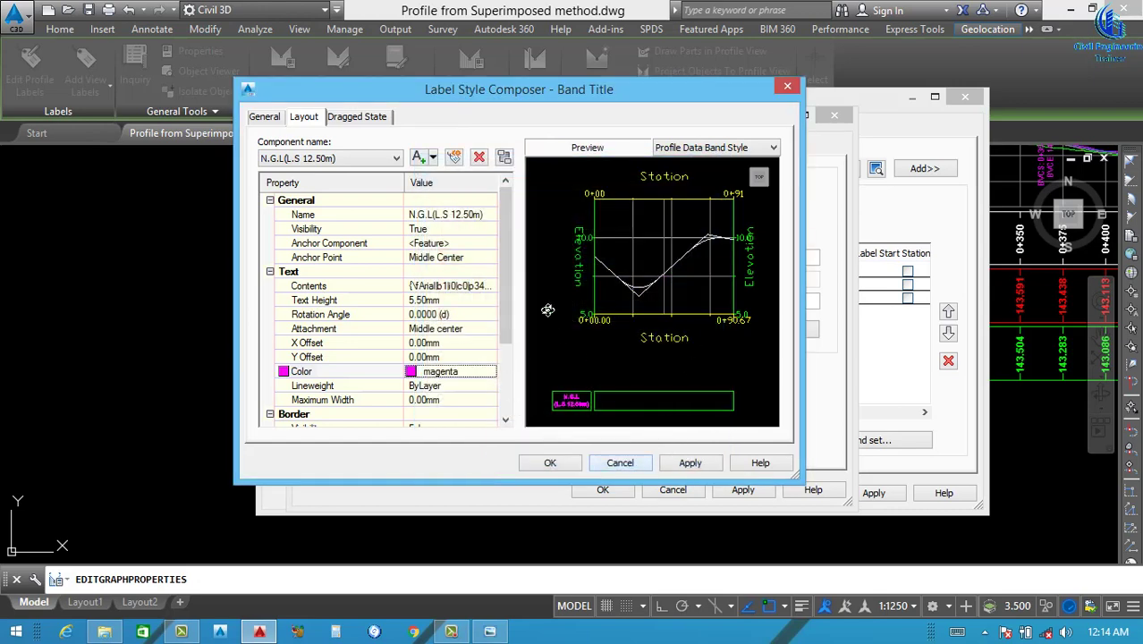
pyautogui.click(691, 463)
pyautogui.click(551, 464)
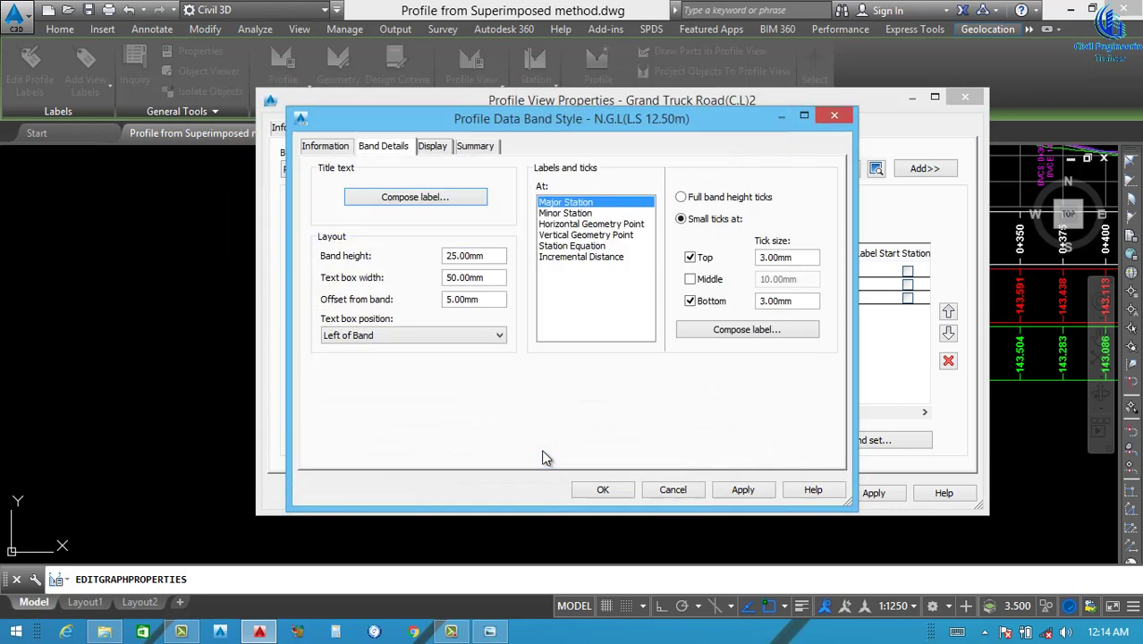
# Set the Band Border component's display color to magenta in the N.G.L(L.S 12.50m) band style.
pyautogui.click(431, 146)
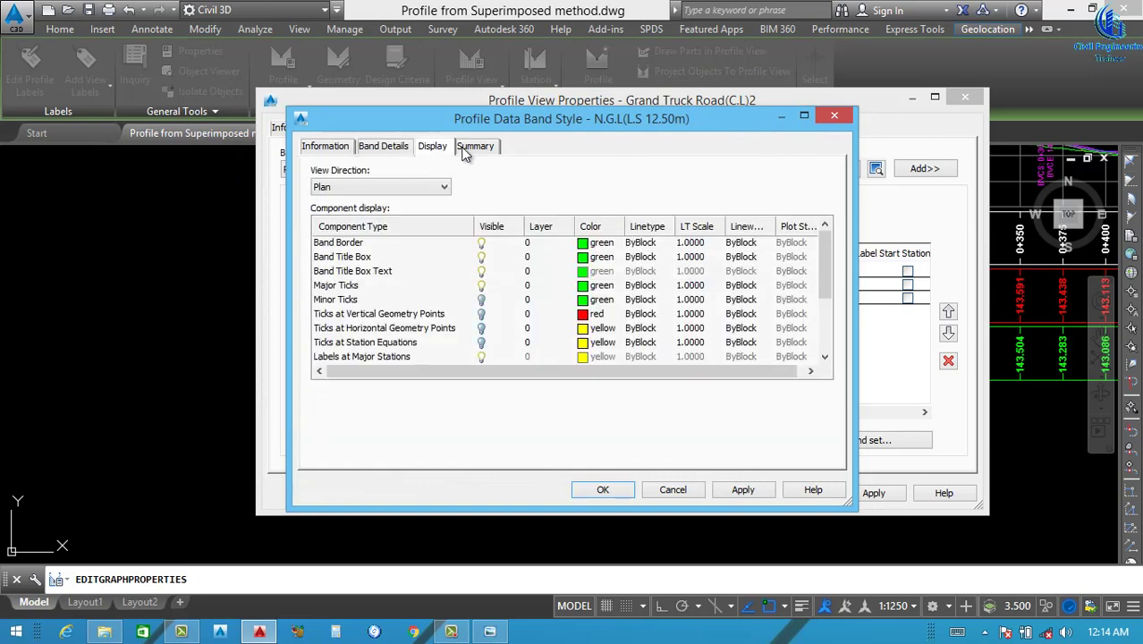
pyautogui.click(586, 244)
pyautogui.click(586, 244)
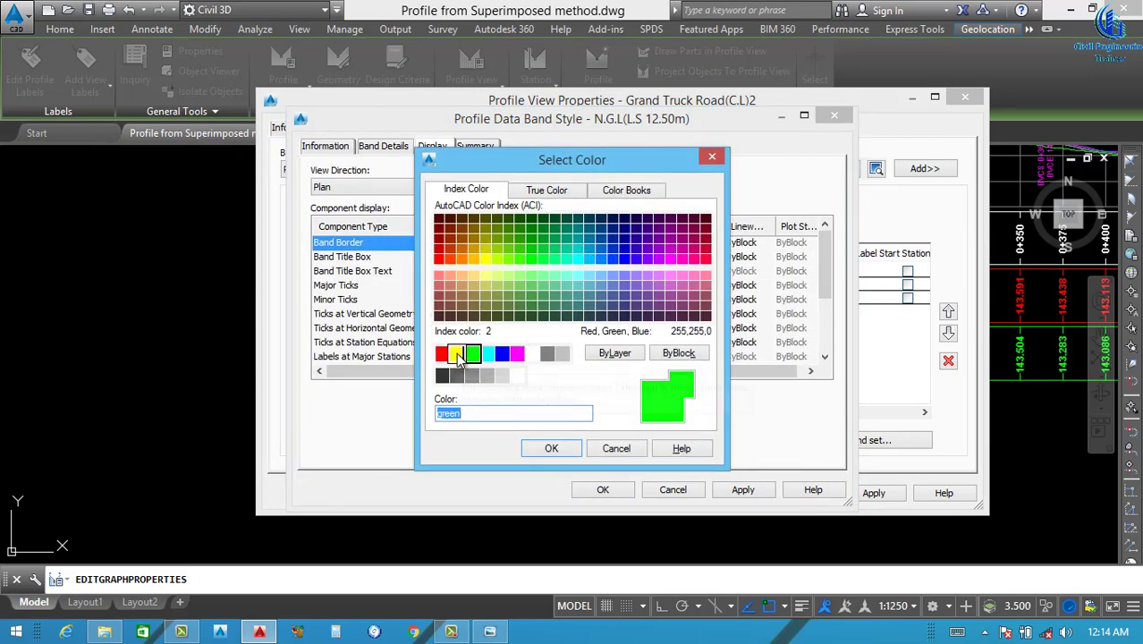
pyautogui.click(457, 353)
pyautogui.click(517, 354)
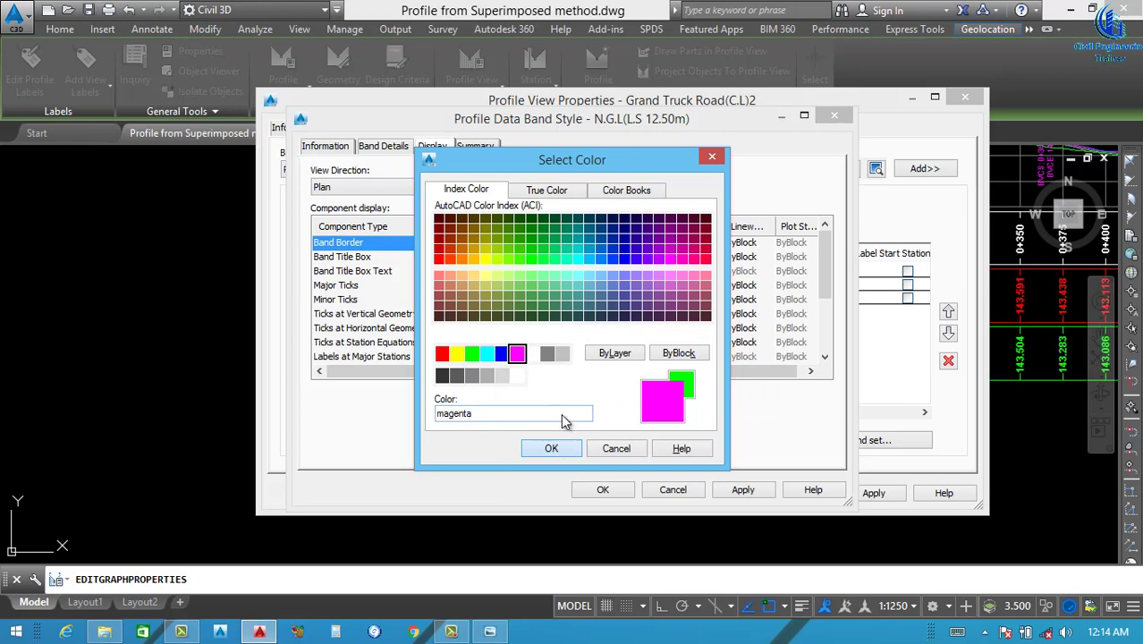
pyautogui.click(551, 448)
# Set the display colors of the Band Title Box and Major Ticks to magenta and apply the band style.
pyautogui.click(583, 258)
pyautogui.click(583, 258)
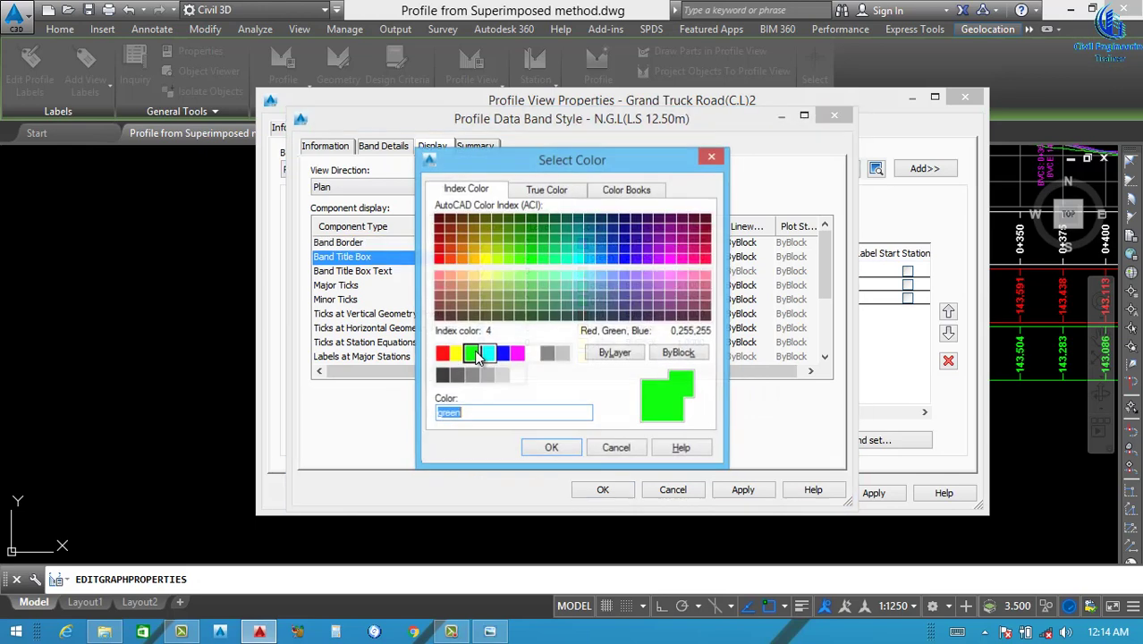
pyautogui.click(517, 354)
pyautogui.click(544, 449)
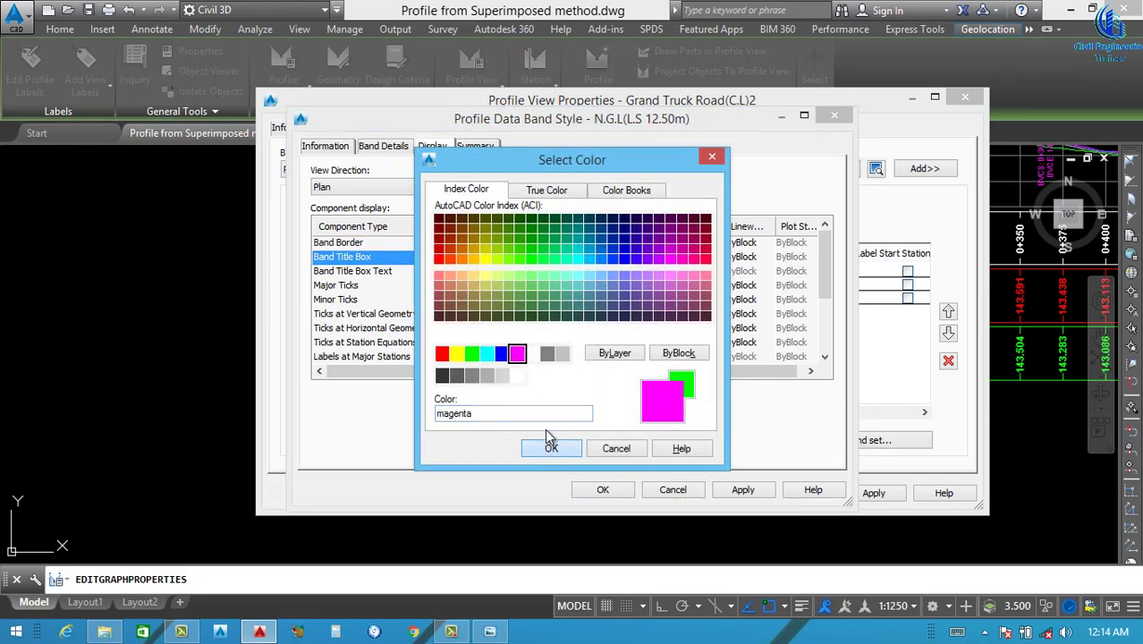
pyautogui.click(584, 286)
pyautogui.click(584, 286)
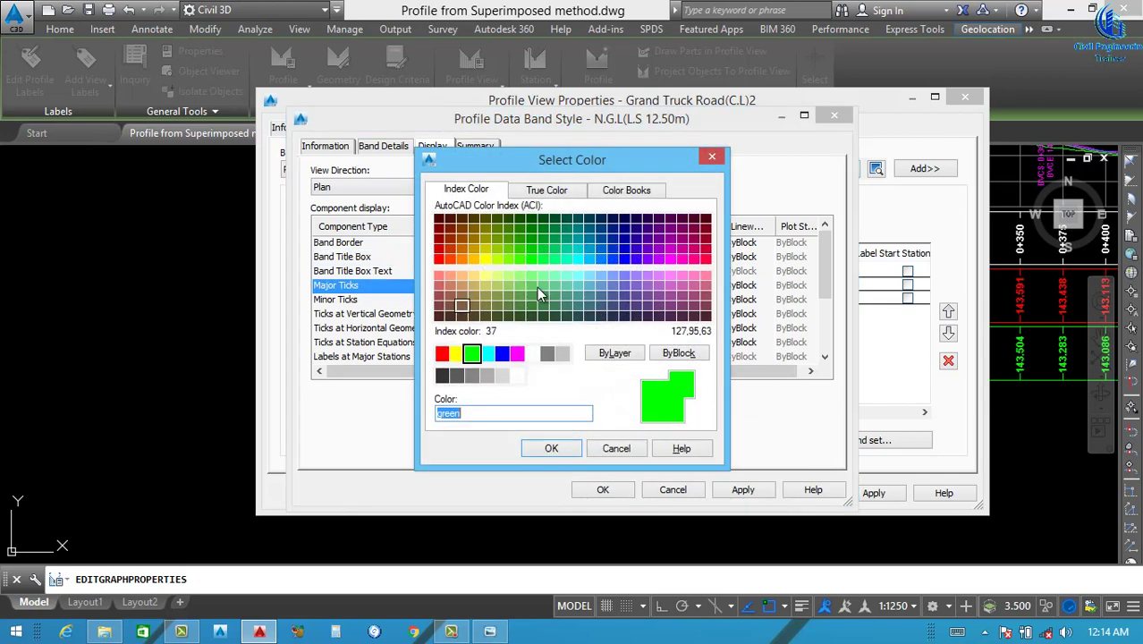
pyautogui.click(517, 354)
pyautogui.click(551, 448)
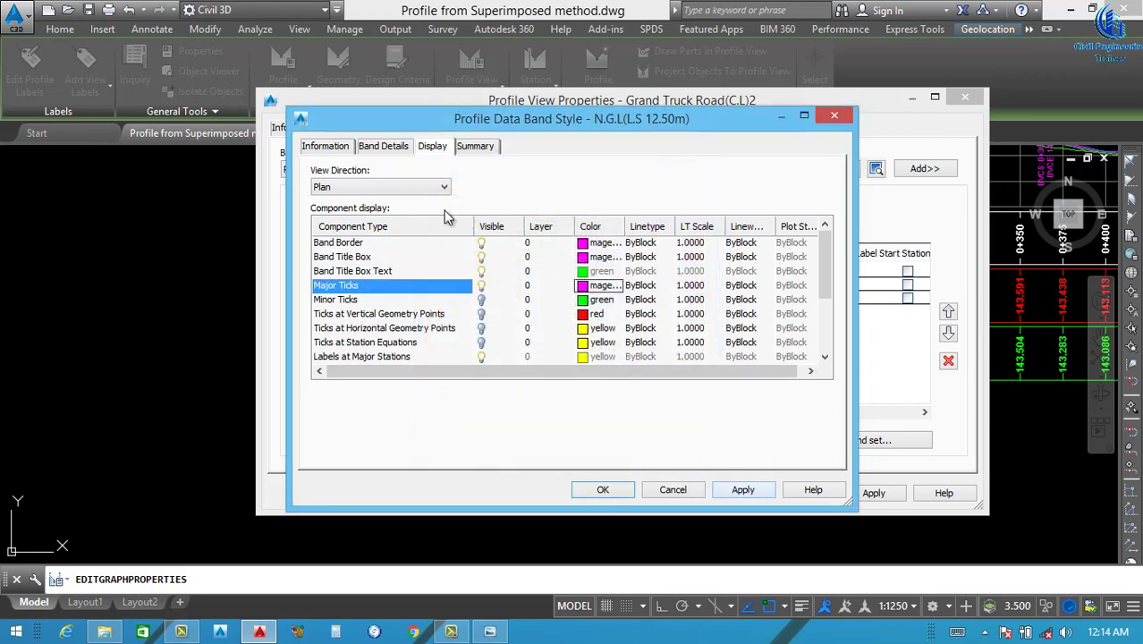
pyautogui.click(739, 492)
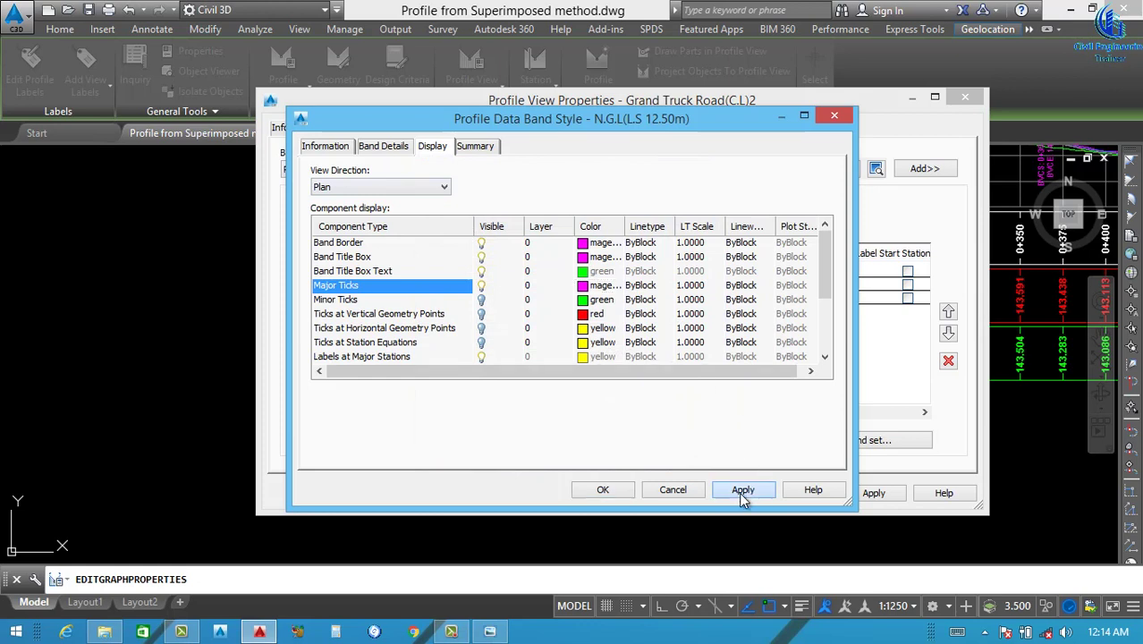
# Open the Major Station label for composing and rename its text component N.G.L(L.S 12.50m).
pyautogui.click(385, 147)
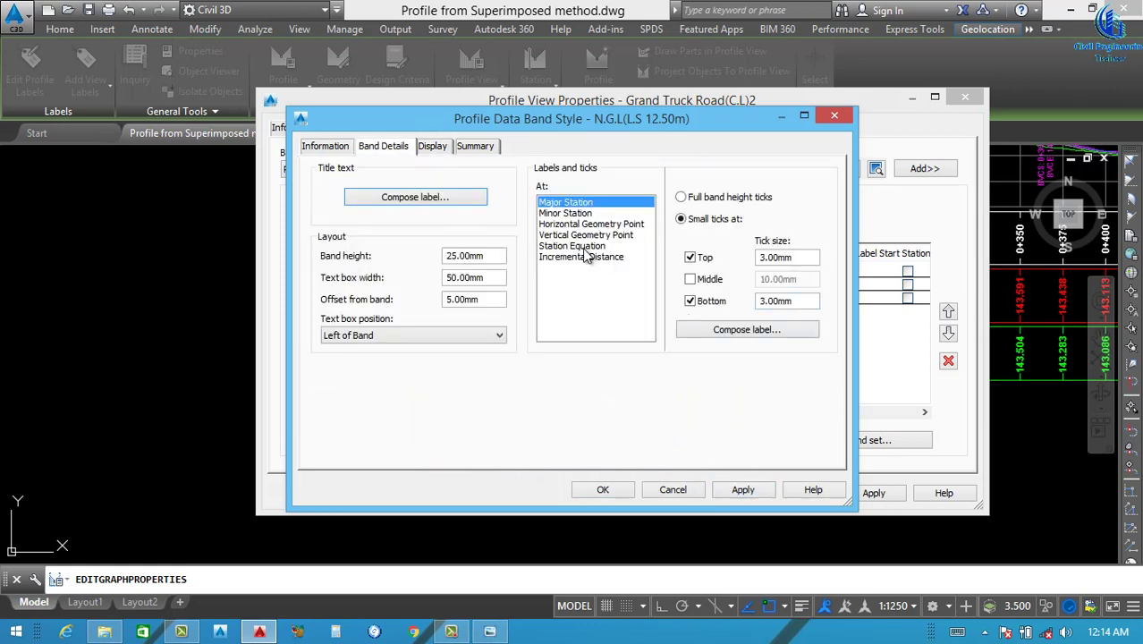
pyautogui.click(732, 328)
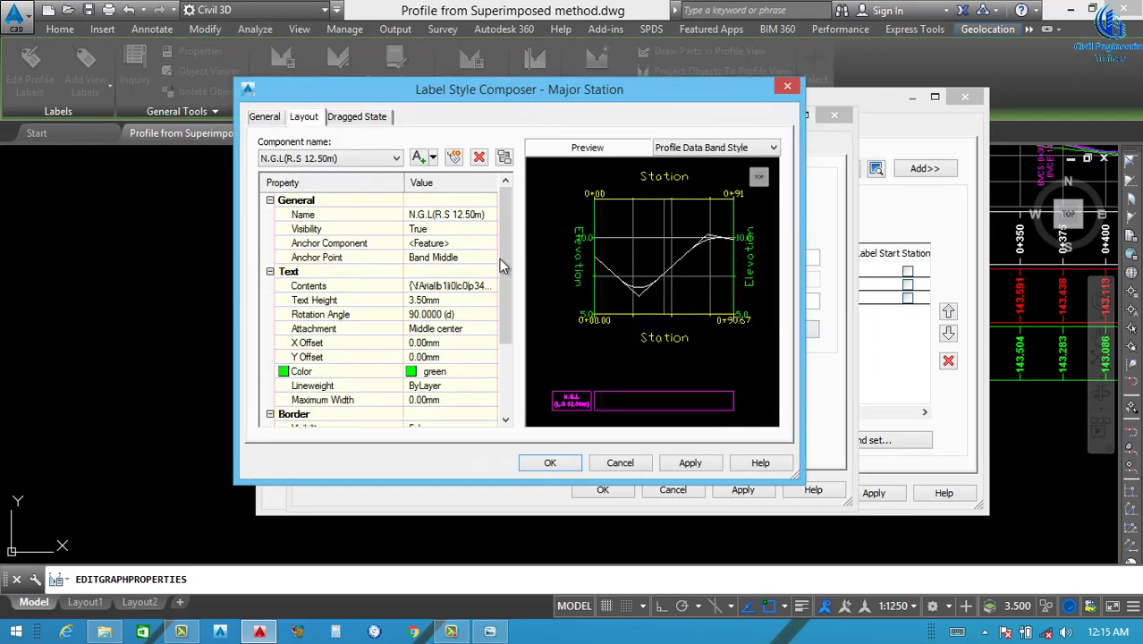
pyautogui.click(490, 217)
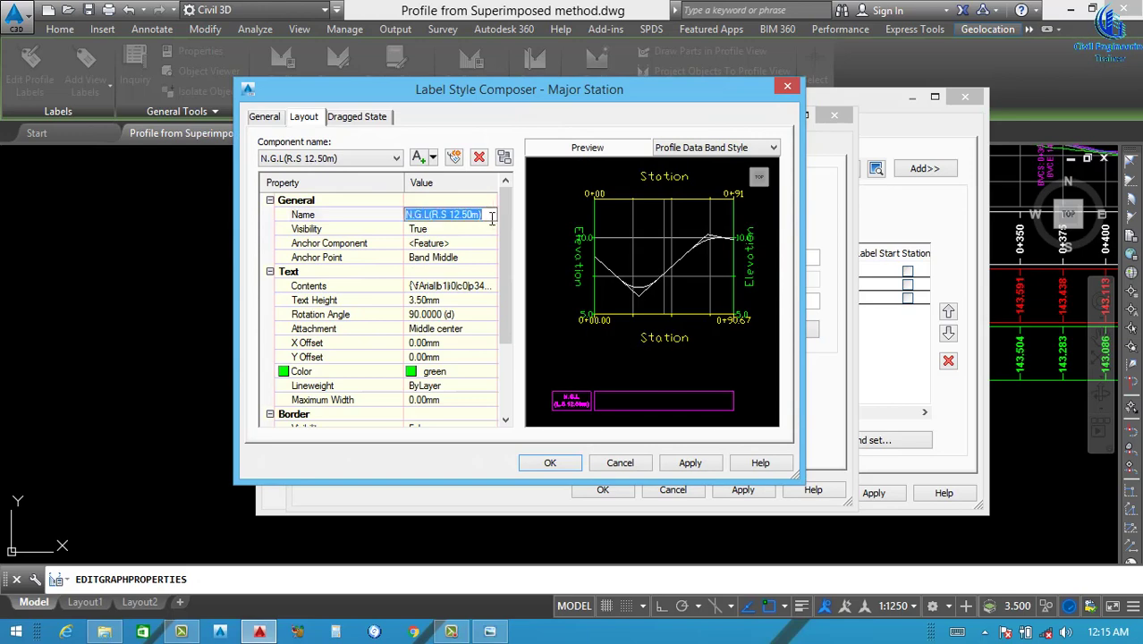
pyautogui.write('N.G.L(L.S 12.50m)')
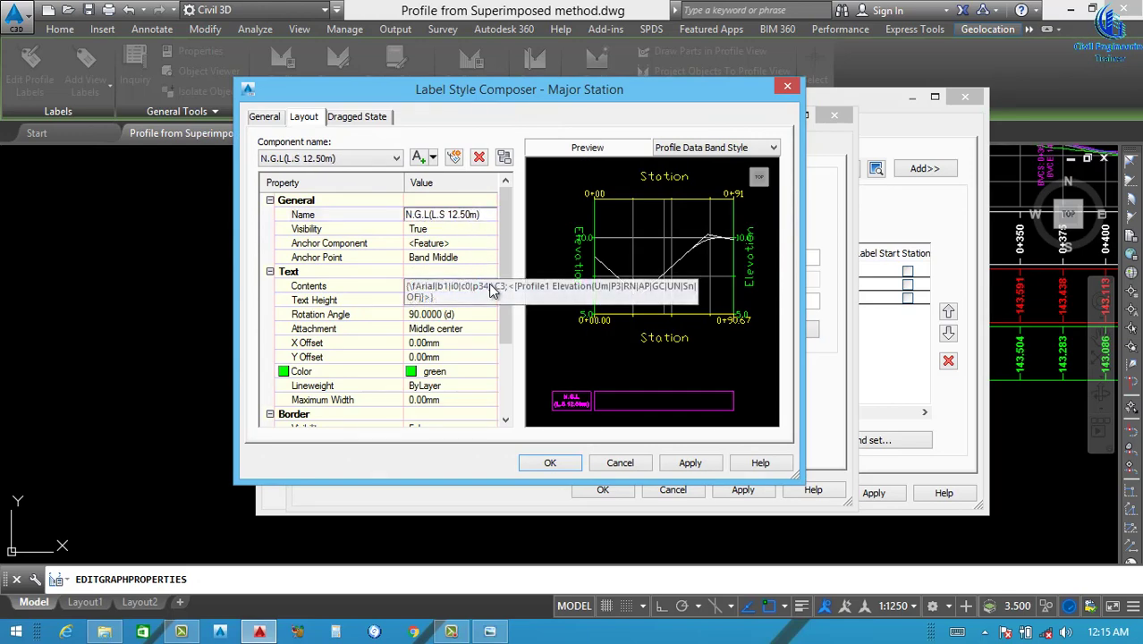
# Format the Profile1 Elevation text in the Major Station label contents as bold magenta.
pyautogui.click(474, 286)
pyautogui.click(679, 186)
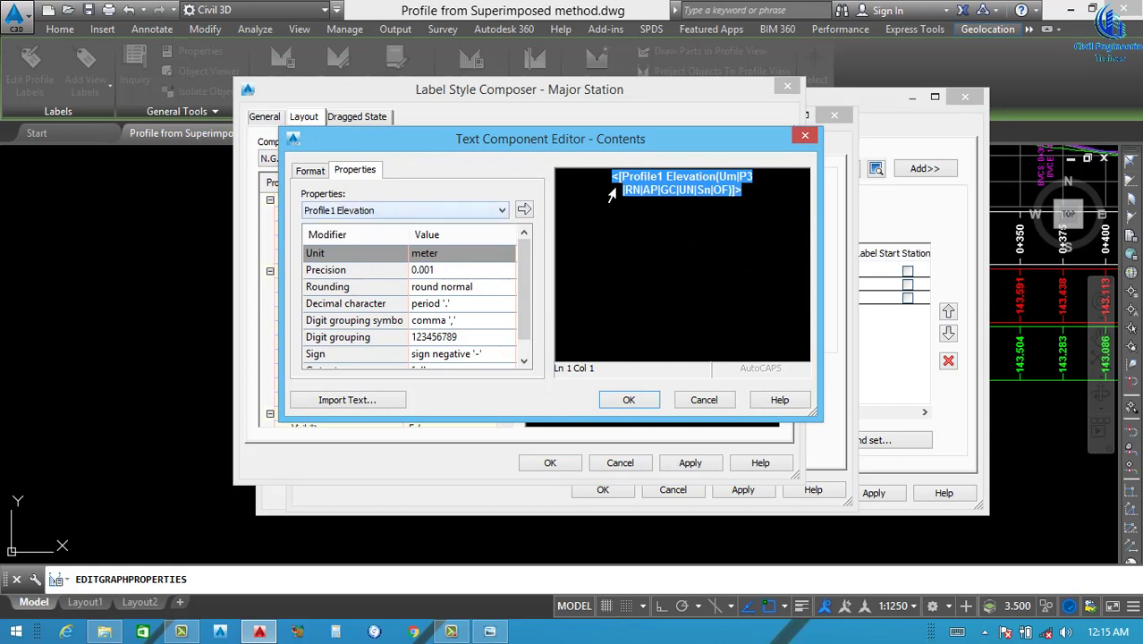
pyautogui.click(326, 176)
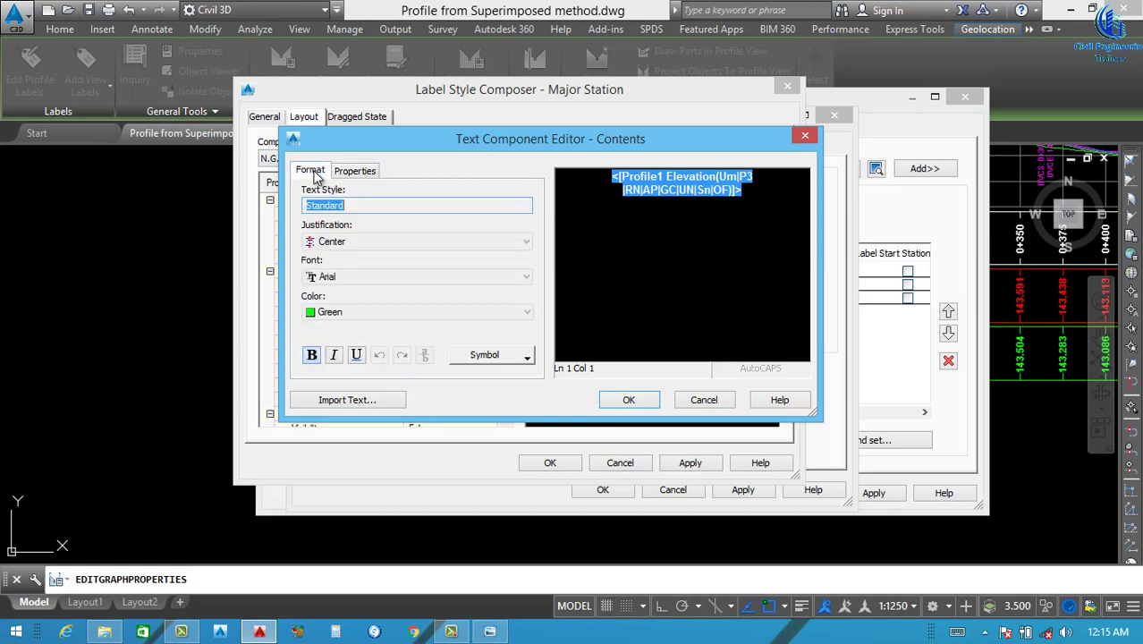
pyautogui.click(384, 311)
pyautogui.click(348, 398)
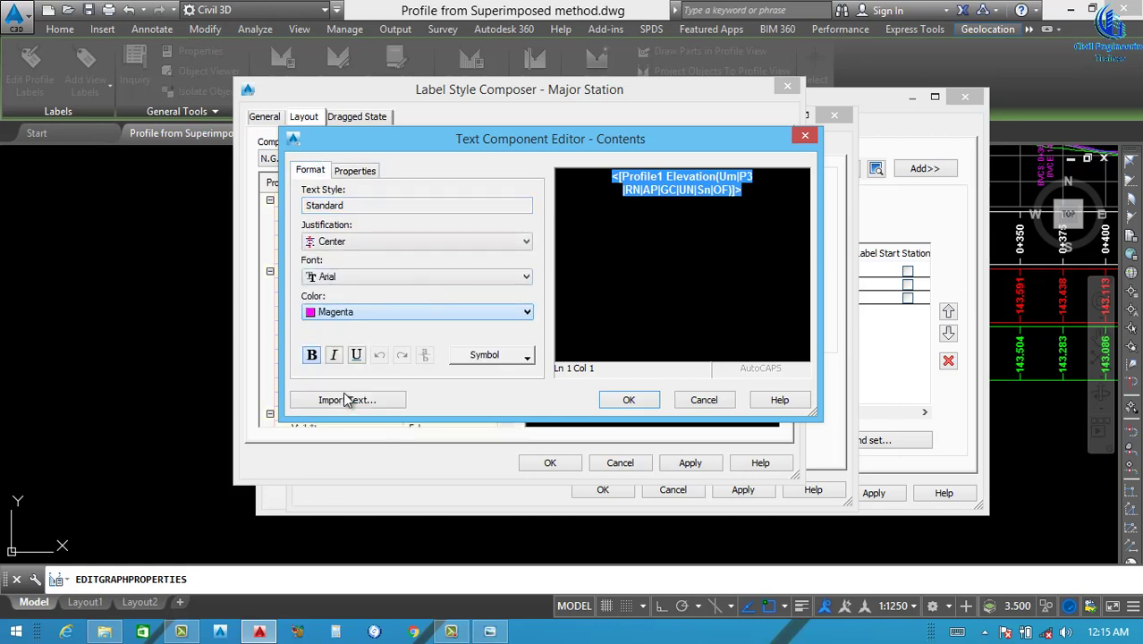
pyautogui.click(313, 356)
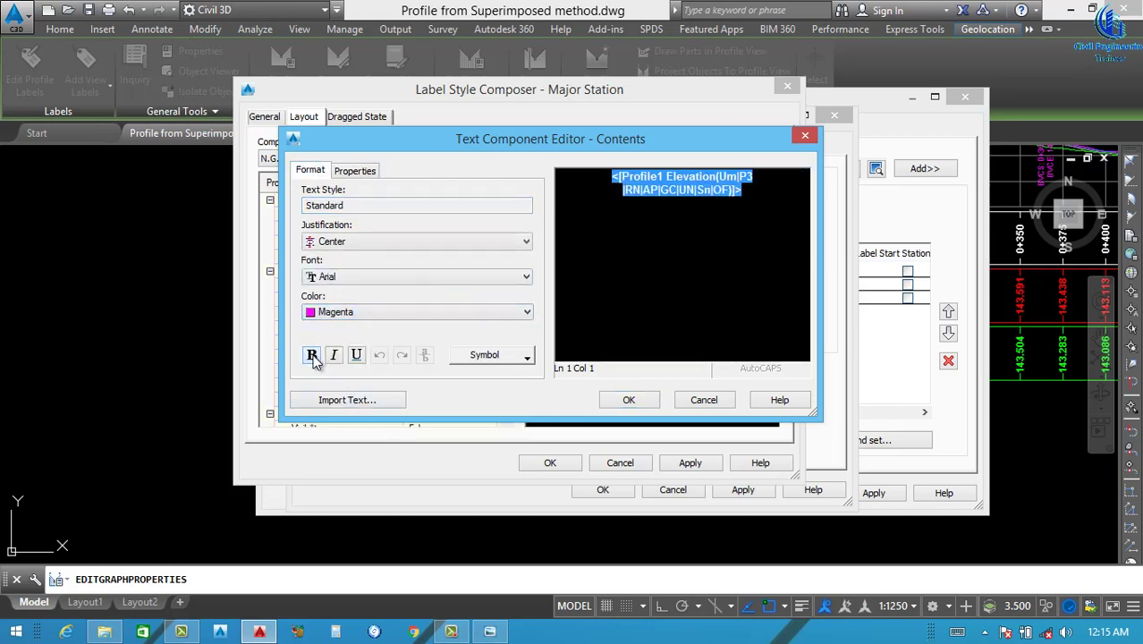
pyautogui.click(628, 399)
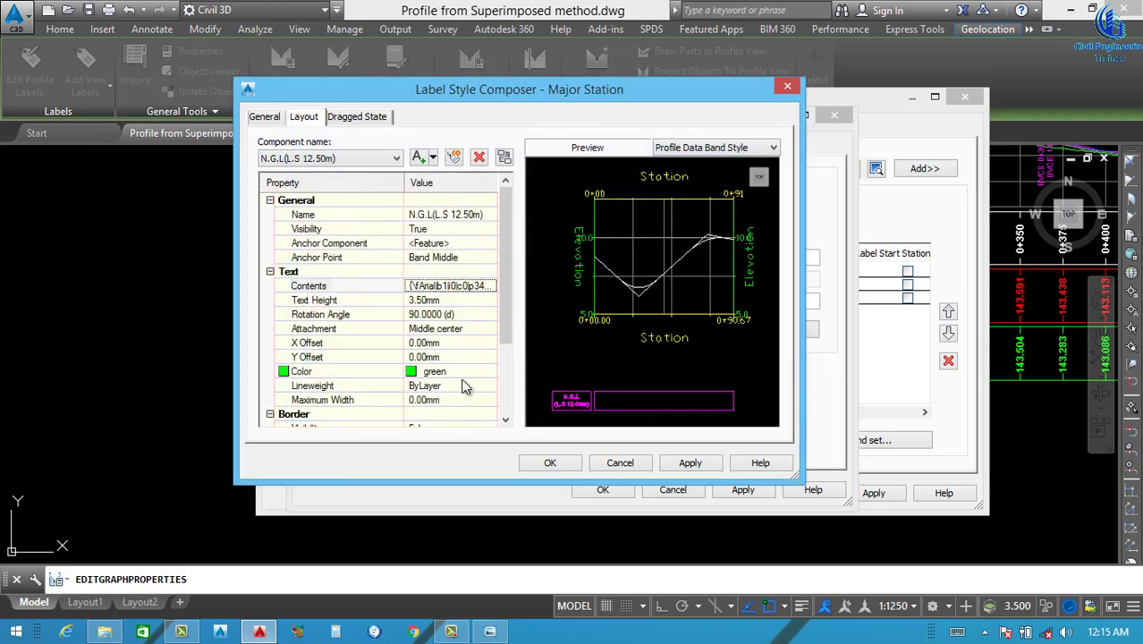
# Set the Major Station text component's color property to magenta and apply the label style.
pyautogui.click(490, 372)
pyautogui.click(492, 372)
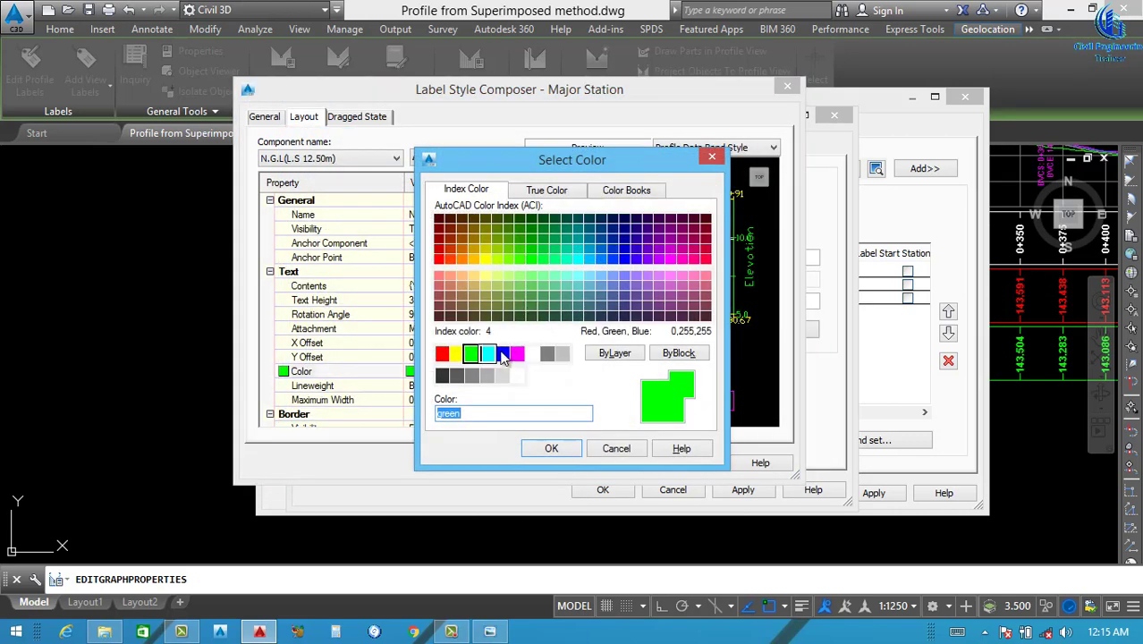
pyautogui.click(517, 354)
pyautogui.click(550, 448)
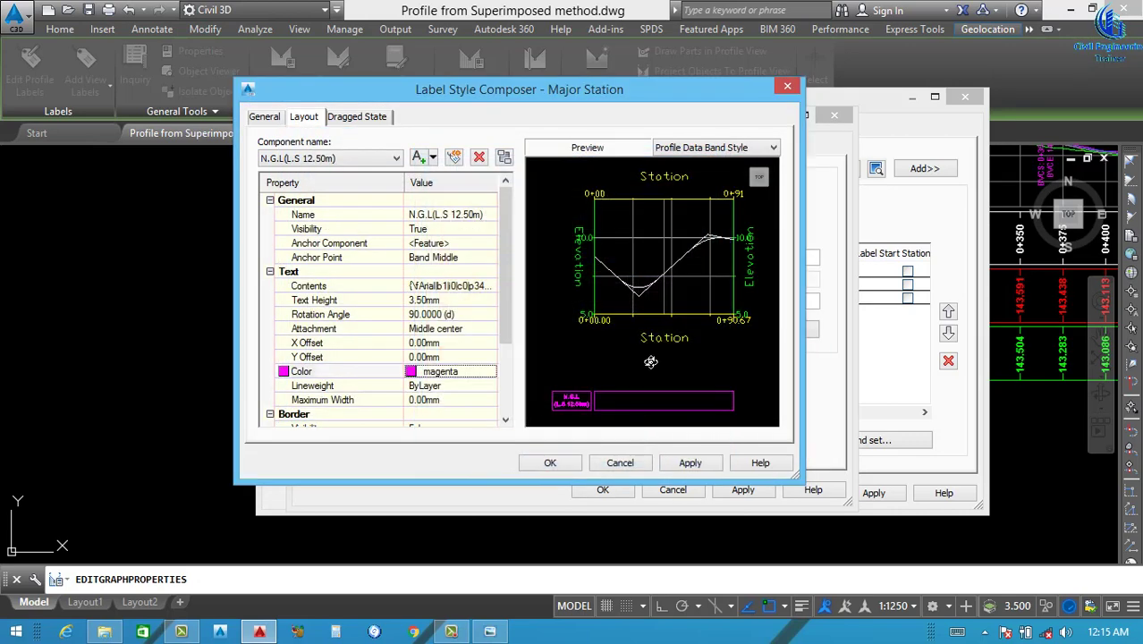
pyautogui.click(690, 465)
pyautogui.click(561, 463)
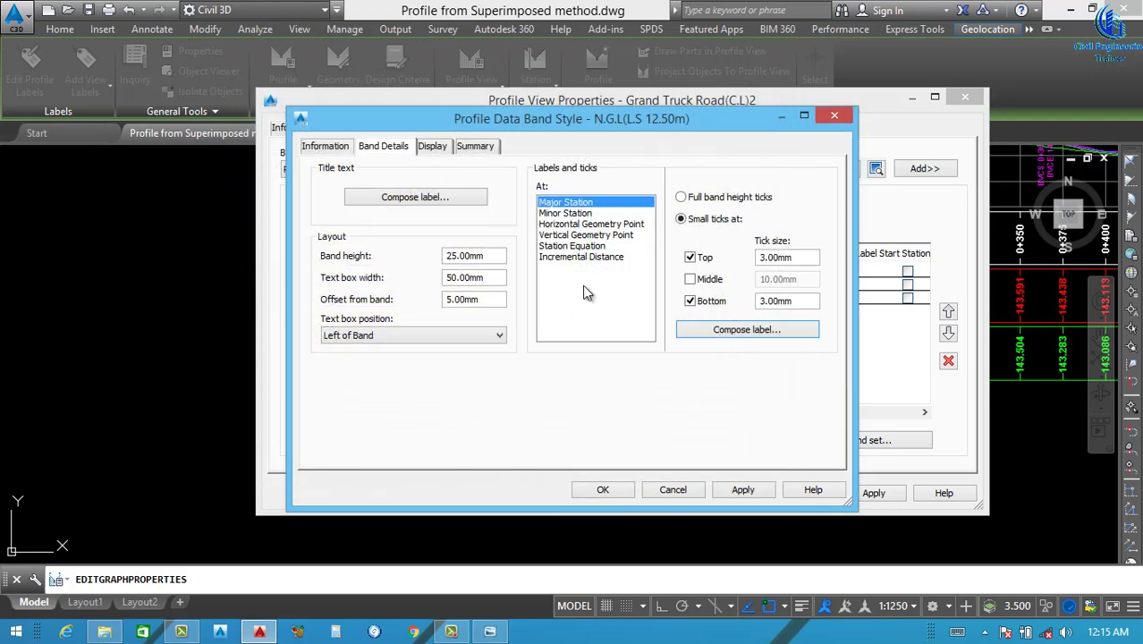
# Accept the band style and add an N.G.L(L.S 12.50m) profile data band with NGL (L.S 12.50m) as Profile 1.
pyautogui.click(603, 489)
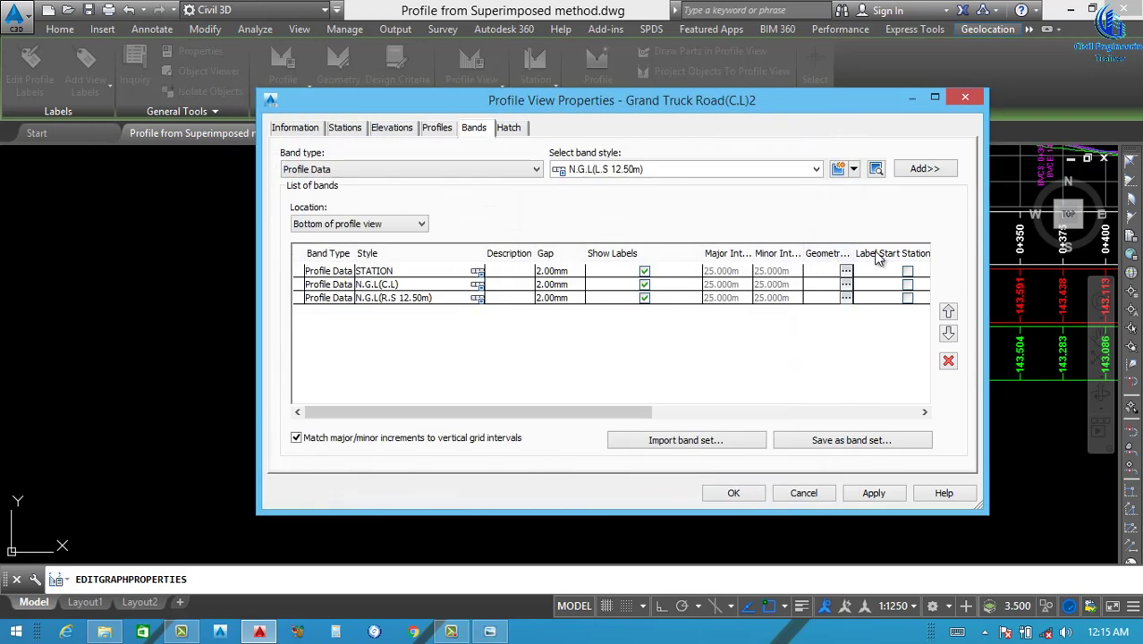
pyautogui.click(924, 169)
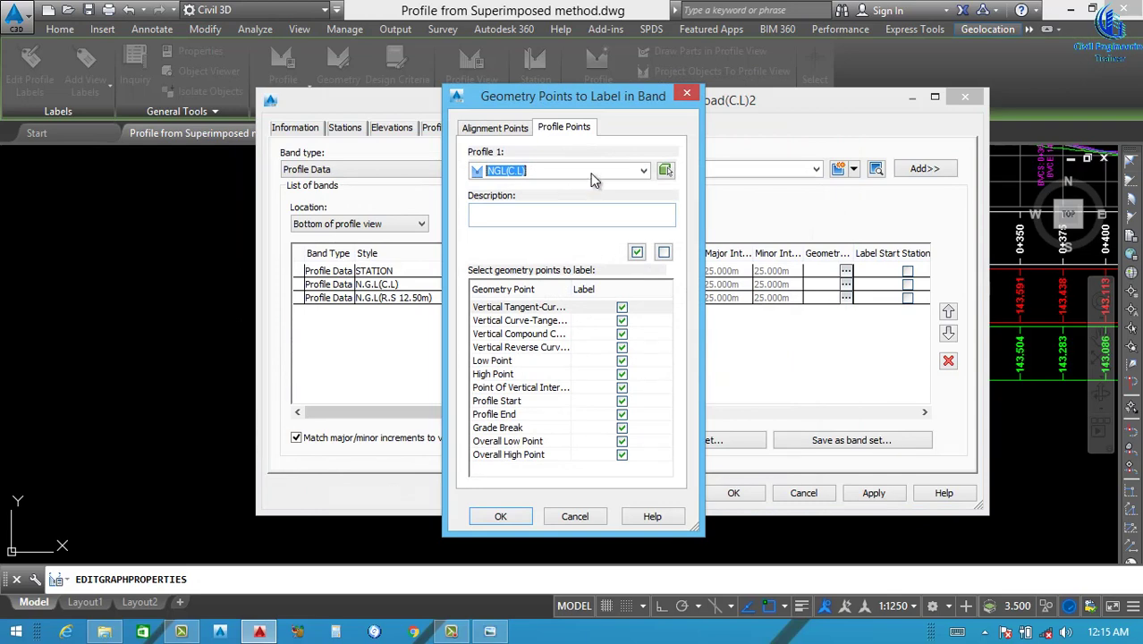
pyautogui.click(595, 171)
pyautogui.click(537, 188)
pyautogui.click(501, 516)
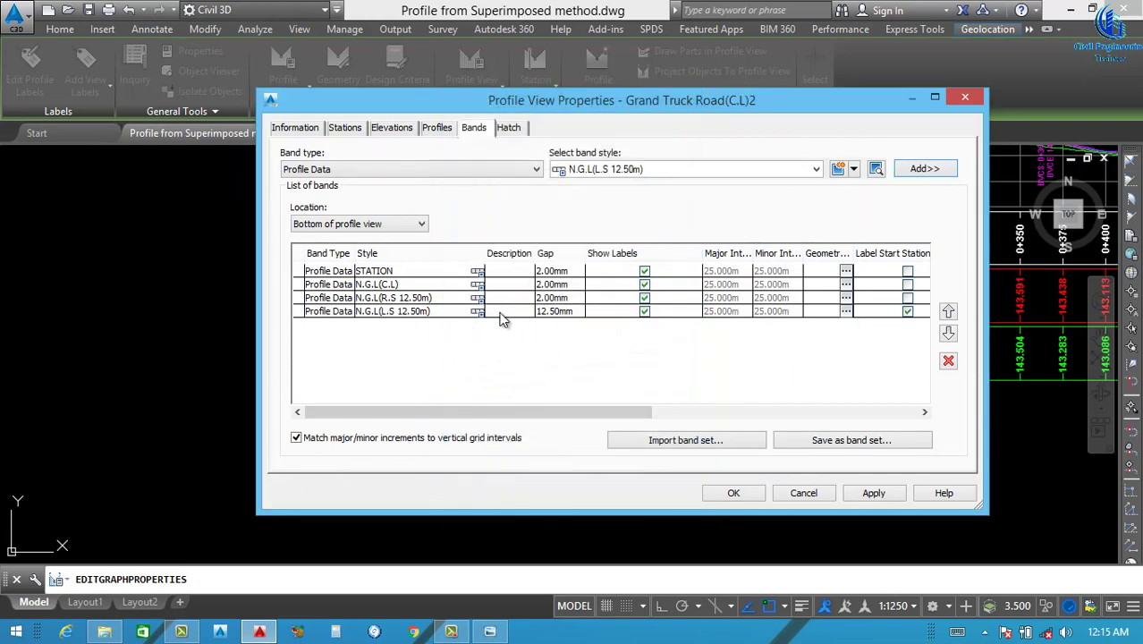
# Set the N.G.L(L.S 12.50m) band's gap to 2 mm, turn off its start and end station labels, and apply the changes.
pyautogui.click(588, 311)
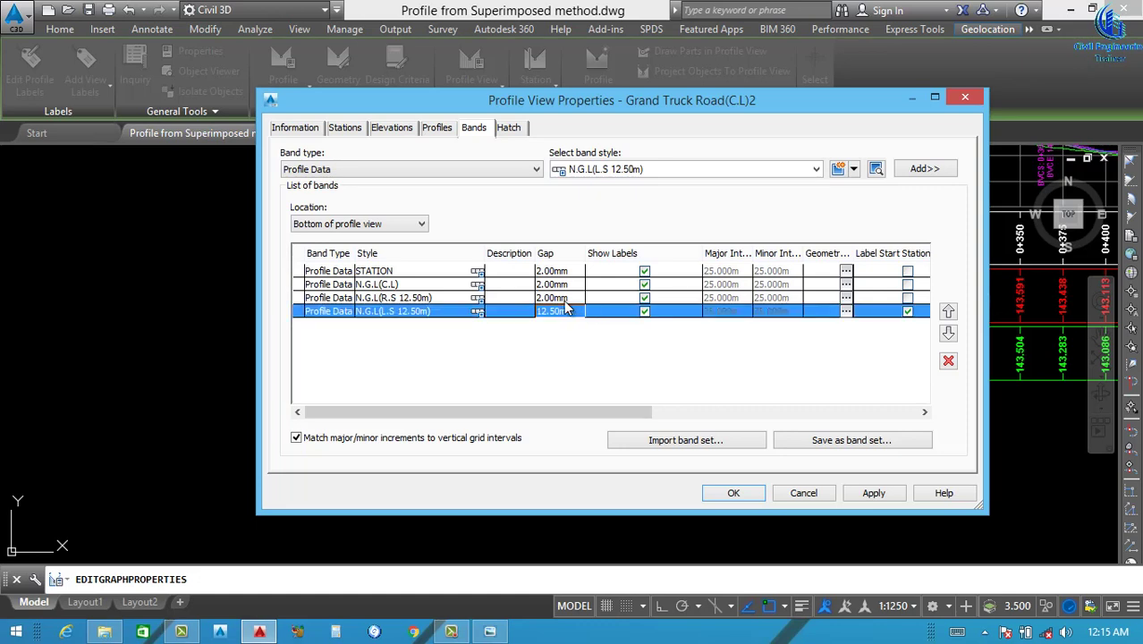
pyautogui.click(559, 310)
pyautogui.write('2')
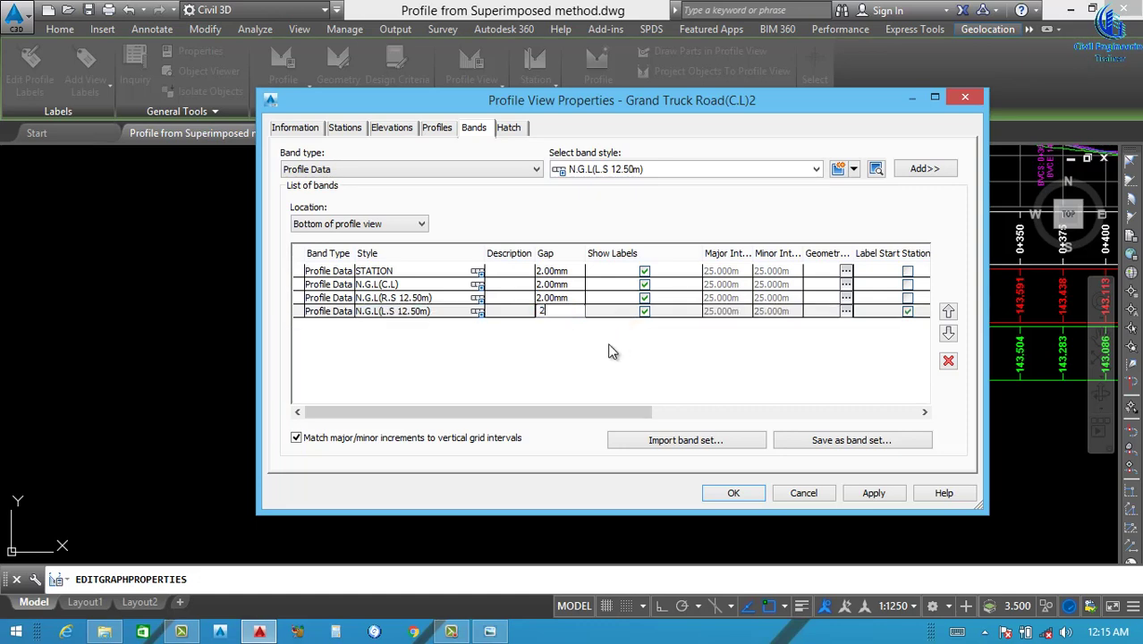
pyautogui.press('Return')
pyautogui.moveTo(544, 412); pyautogui.dragTo(762, 394)
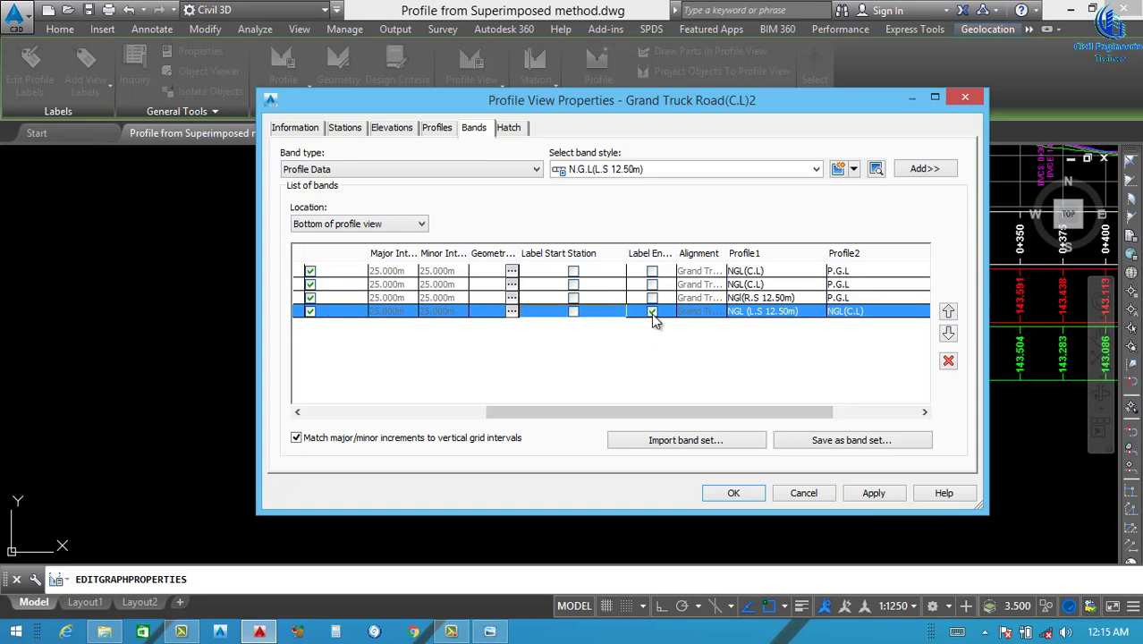
pyautogui.click(873, 494)
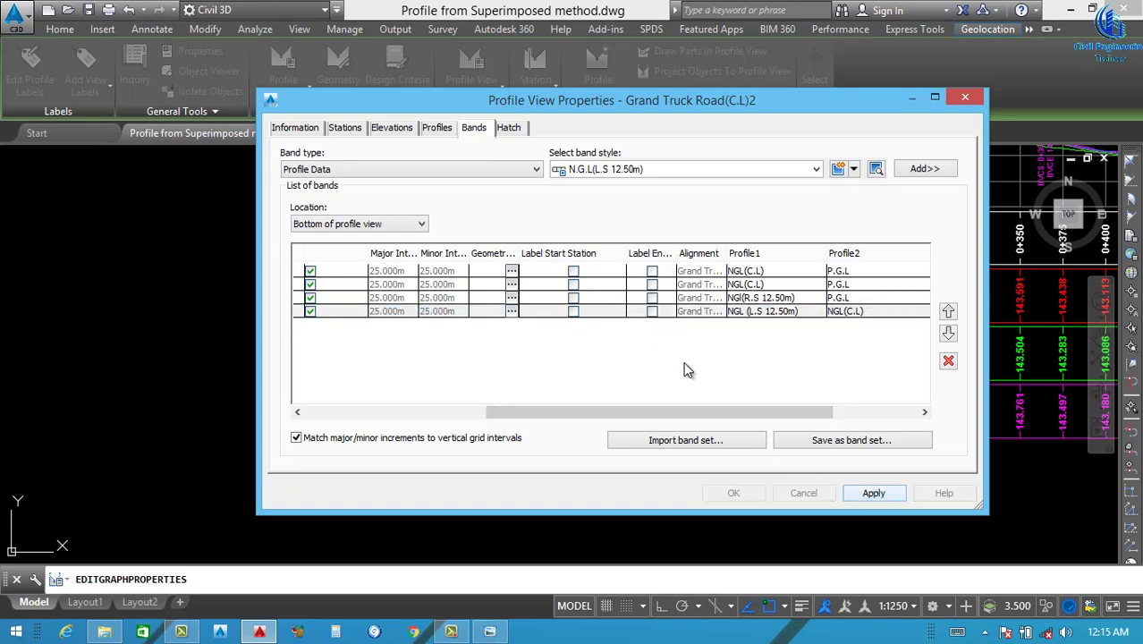
# Copy the N.G.L(L.S 12.50m) profile data band style and name the copy P.G.L.
pyautogui.moveTo(585, 100)
pyautogui.mouseDown()
pyautogui.moveTo(693, 473)
pyautogui.moveTo(719, 472)
pyautogui.moveTo(639, 94)
pyautogui.mouseUp()
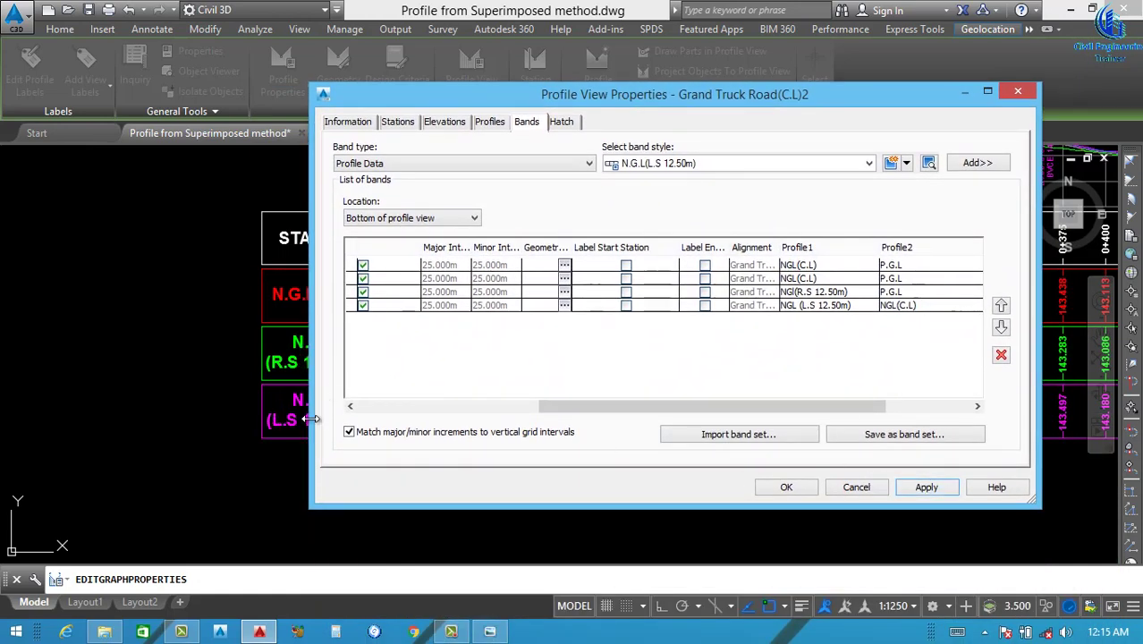
pyautogui.moveTo(496, 86)
pyautogui.mouseDown()
pyautogui.moveTo(692, 63)
pyautogui.moveTo(374, 14)
pyautogui.mouseUp()
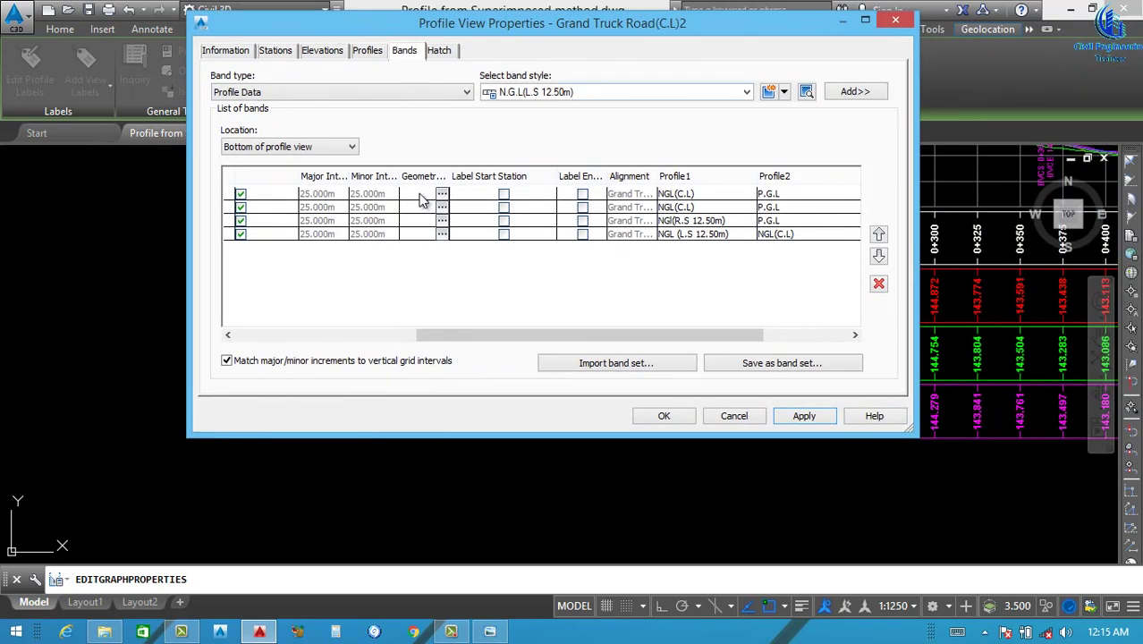
pyautogui.click(784, 93)
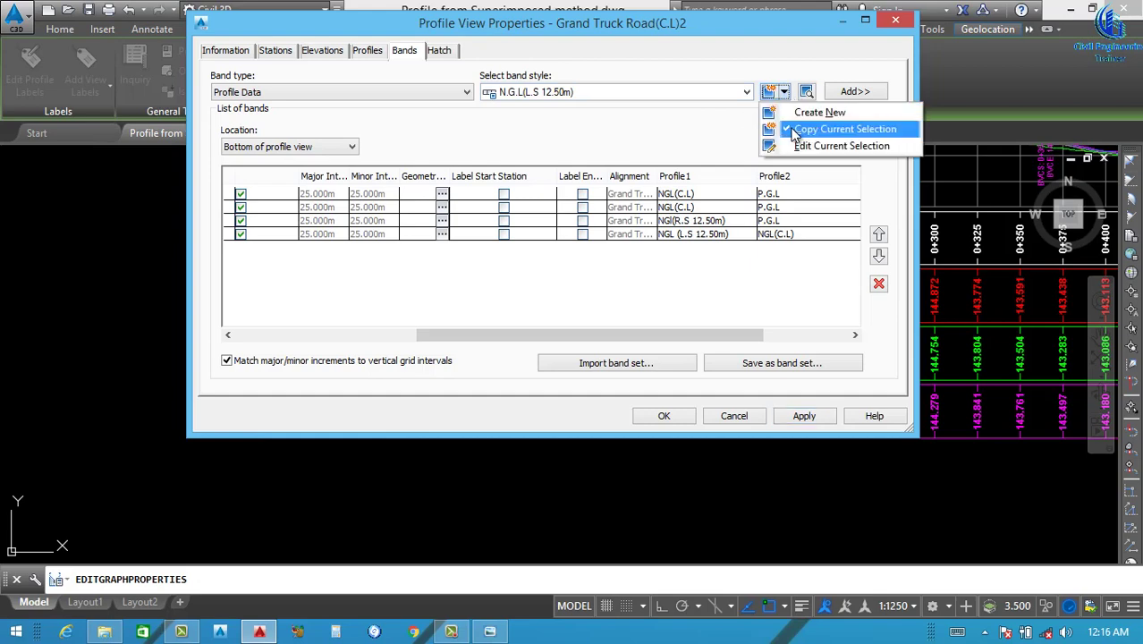
pyautogui.click(792, 132)
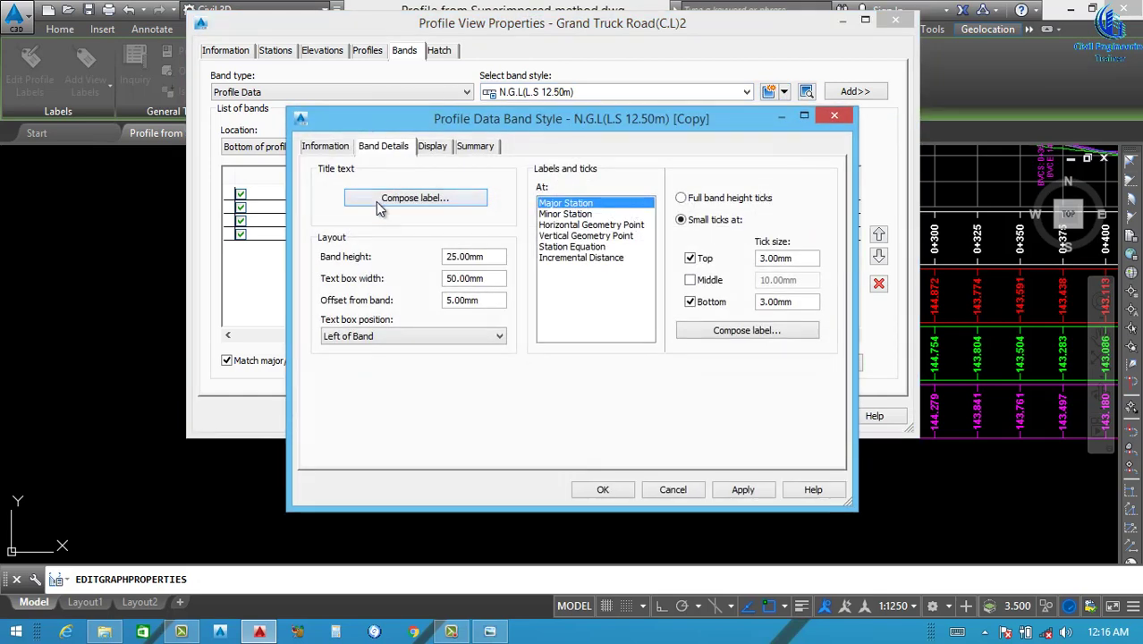
pyautogui.click(325, 146)
pyautogui.click(423, 188)
pyautogui.moveTo(422, 188); pyautogui.dragTo(274, 200)
pyautogui.write('P.G.L')
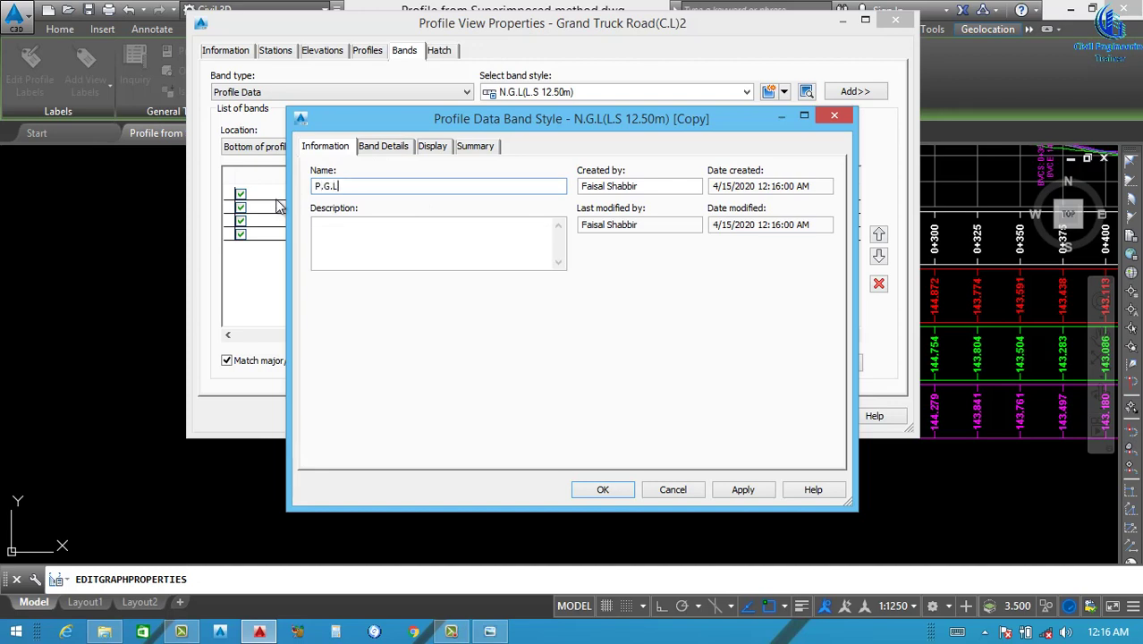
pyautogui.moveTo(340, 192); pyautogui.dragTo(290, 199)
# Open the P.G.L band's title label for composing and rename its text component as P.G.L.
pyautogui.click(383, 146)
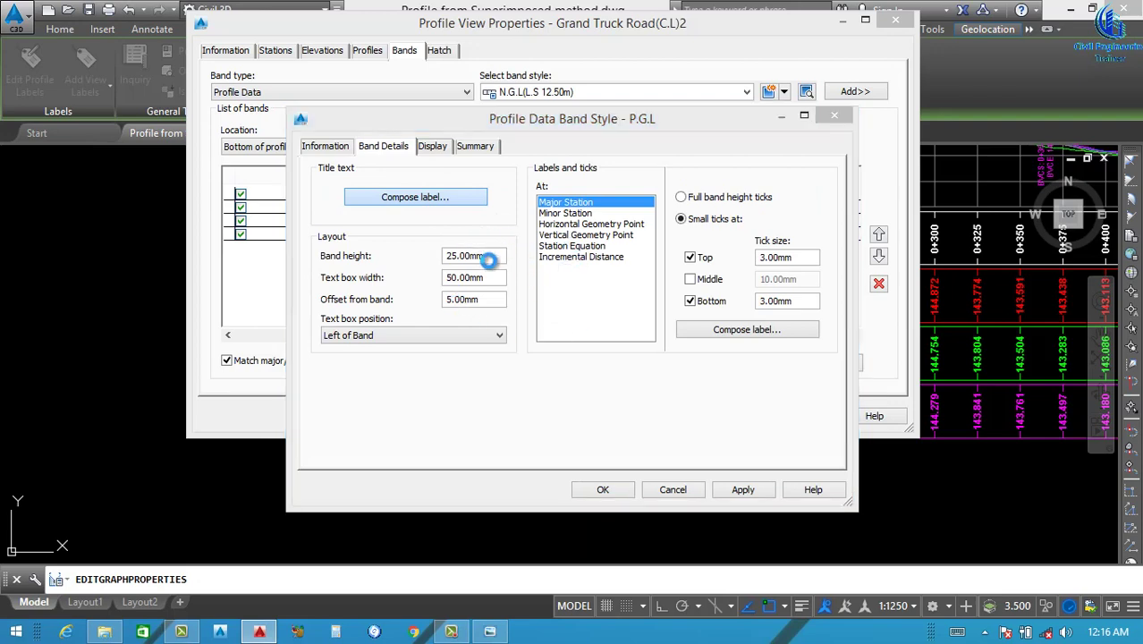
pyautogui.press('Return')
pyautogui.click(489, 215)
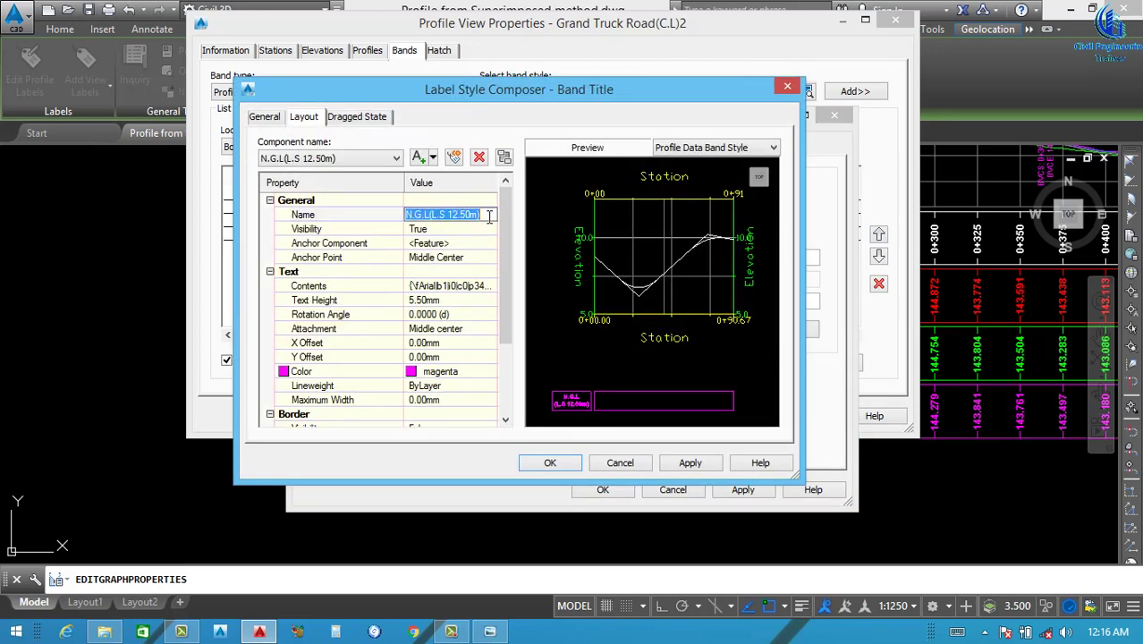
pyautogui.write('P.G.L')
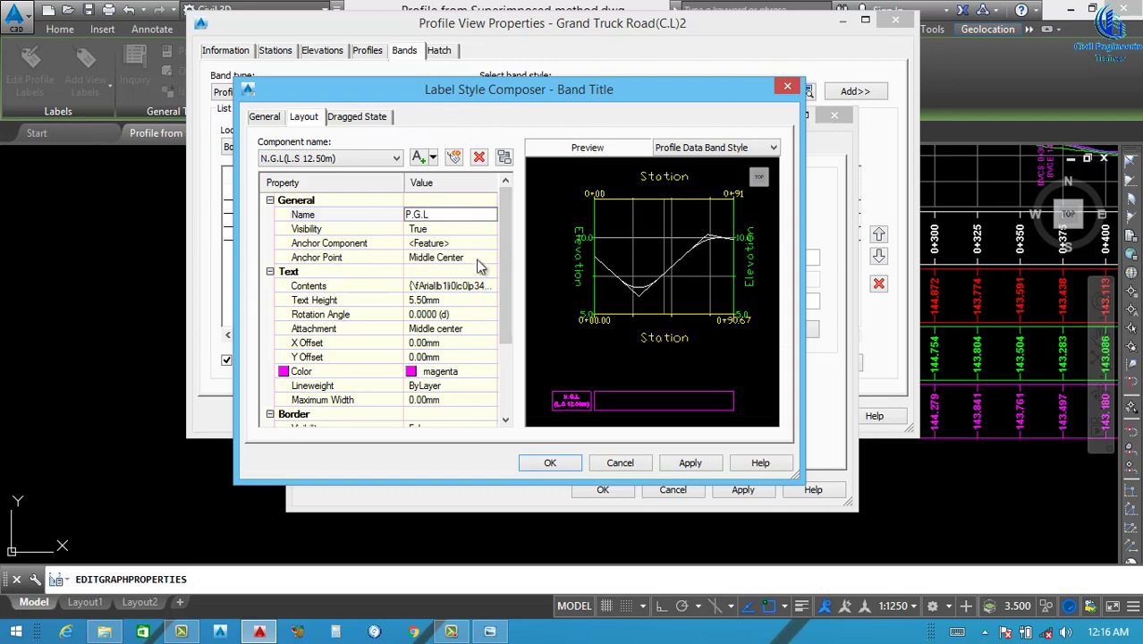
# Replace the band title contents with P.G.L and format that text in blue.
pyautogui.click(491, 286)
pyautogui.click(493, 285)
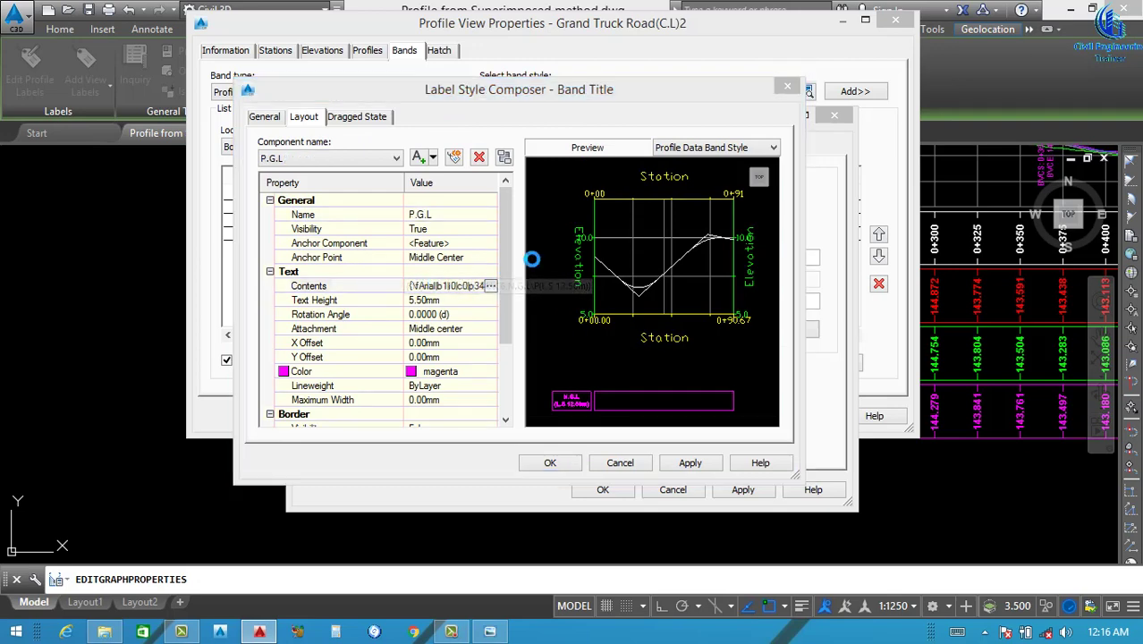
pyautogui.moveTo(727, 192); pyautogui.dragTo(582, 186)
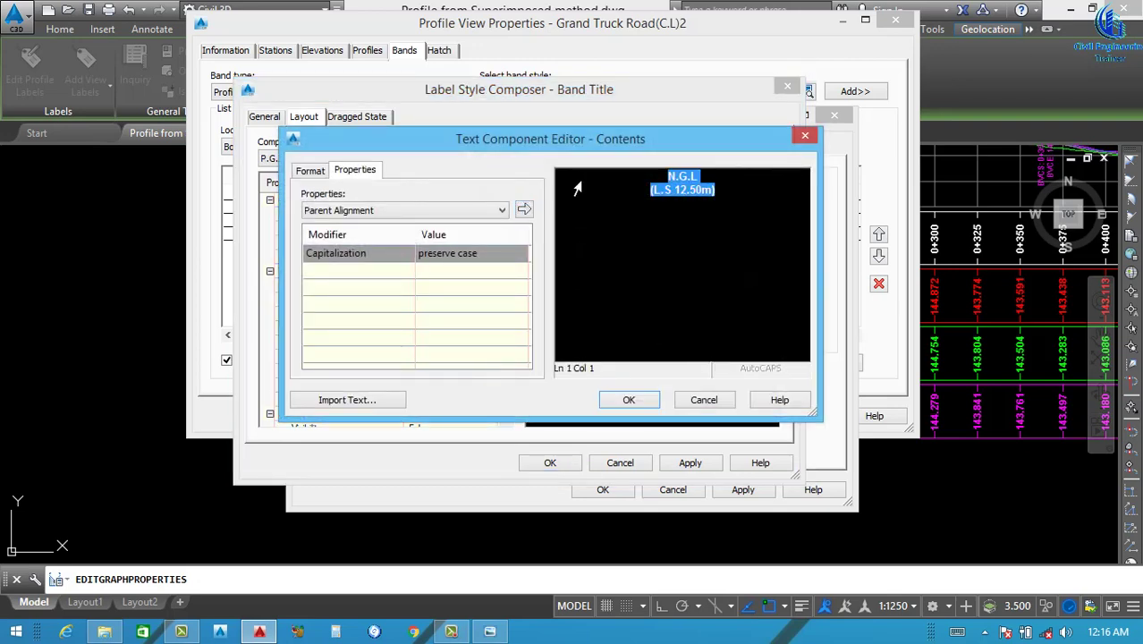
pyautogui.write('P.G.L')
pyautogui.moveTo(707, 187); pyautogui.dragTo(593, 210)
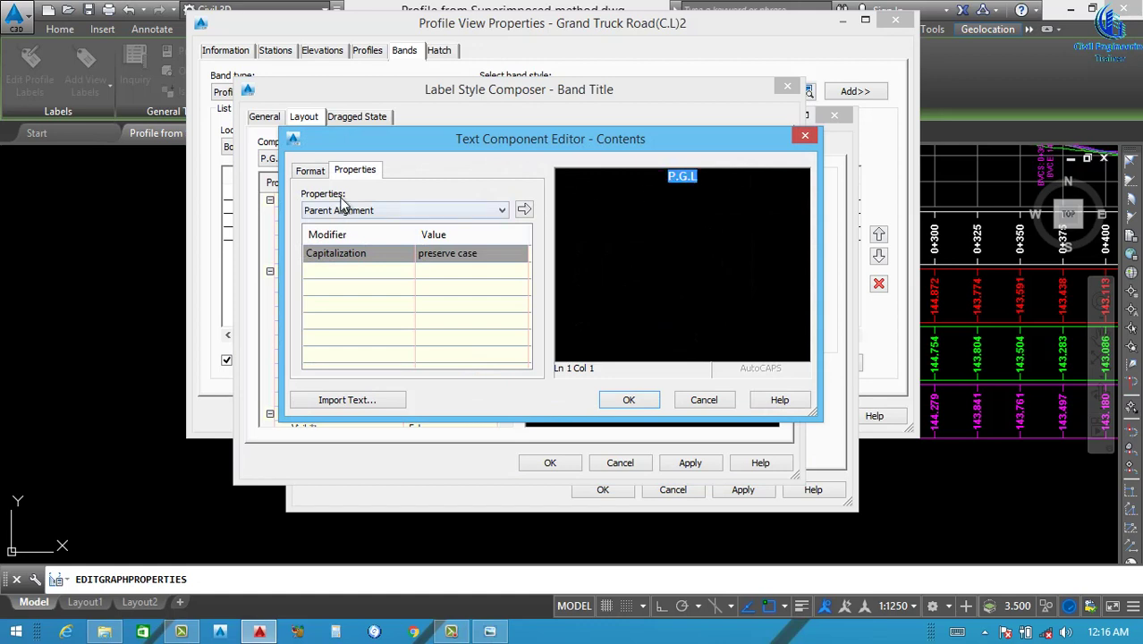
pyautogui.click(312, 172)
pyautogui.click(370, 313)
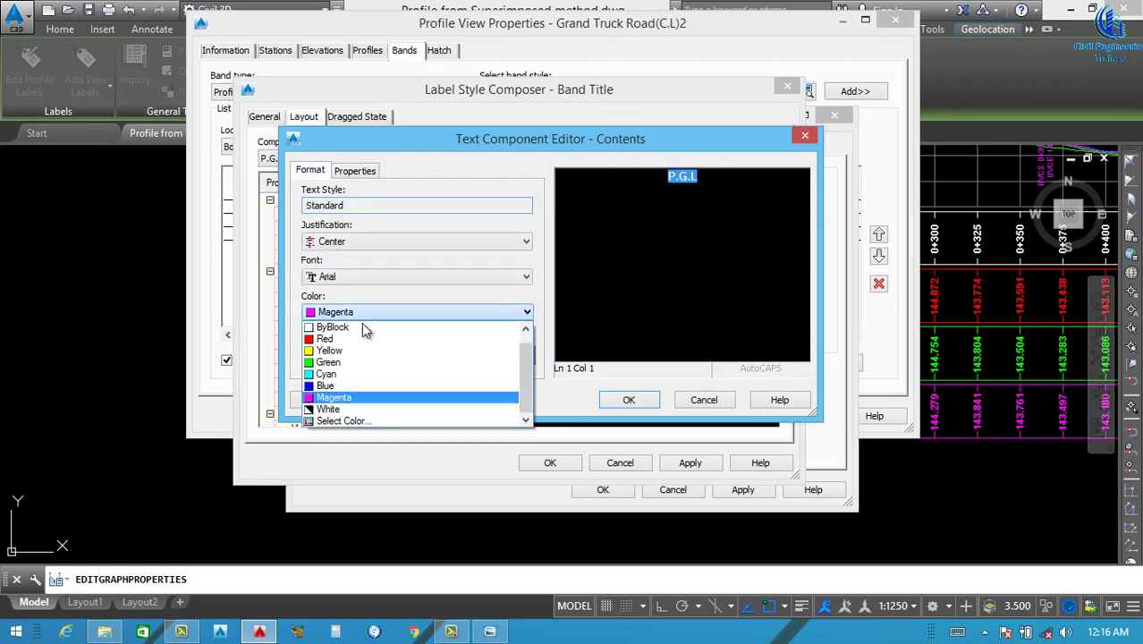
pyautogui.click(331, 387)
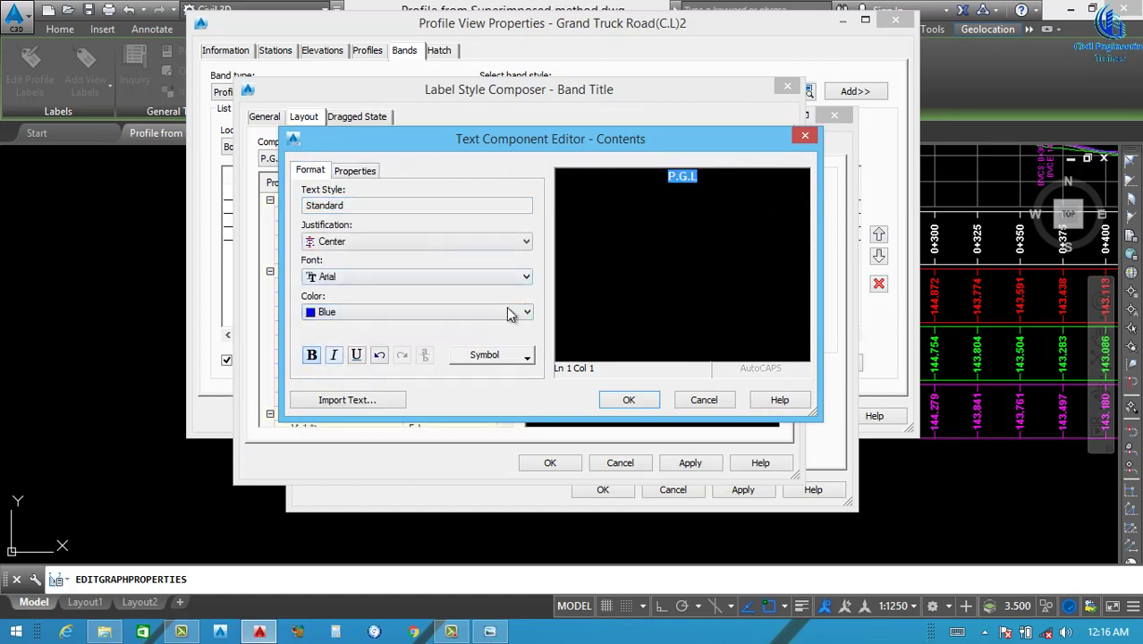
pyautogui.click(628, 398)
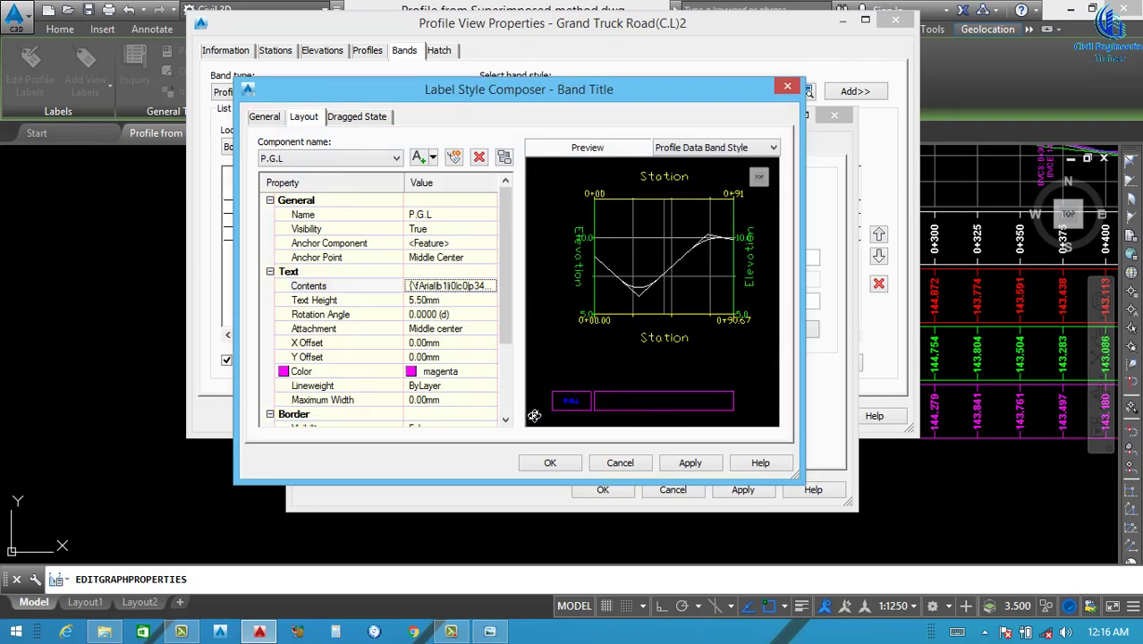
# Set the band title component's text color property to blue and apply it.
pyautogui.click(472, 372)
pyautogui.click(486, 370)
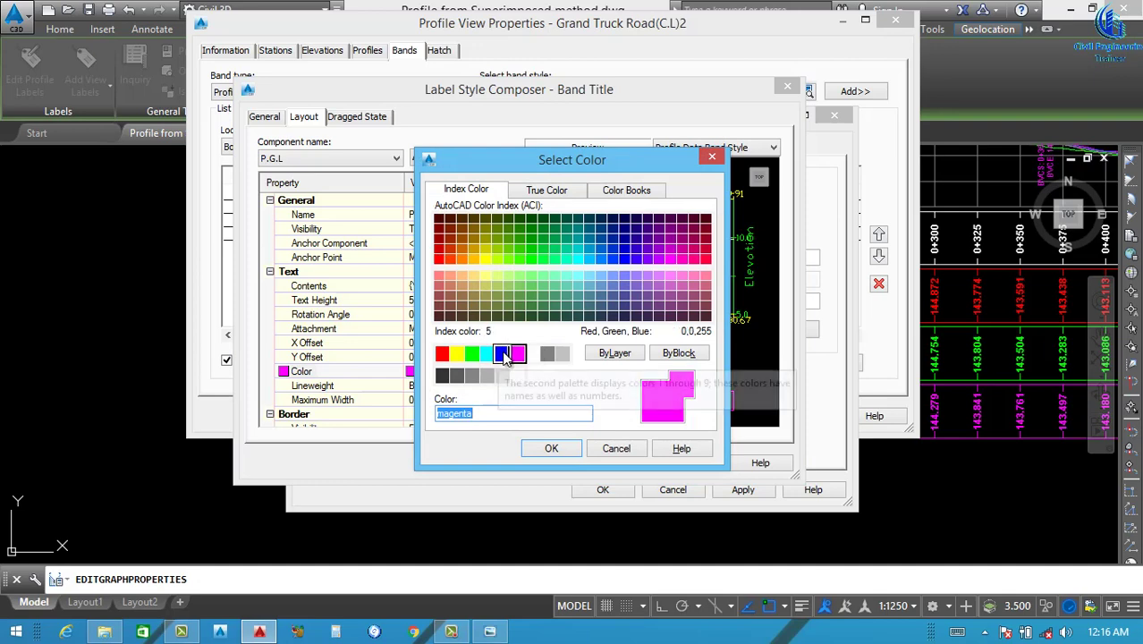
pyautogui.click(500, 355)
pyautogui.click(547, 447)
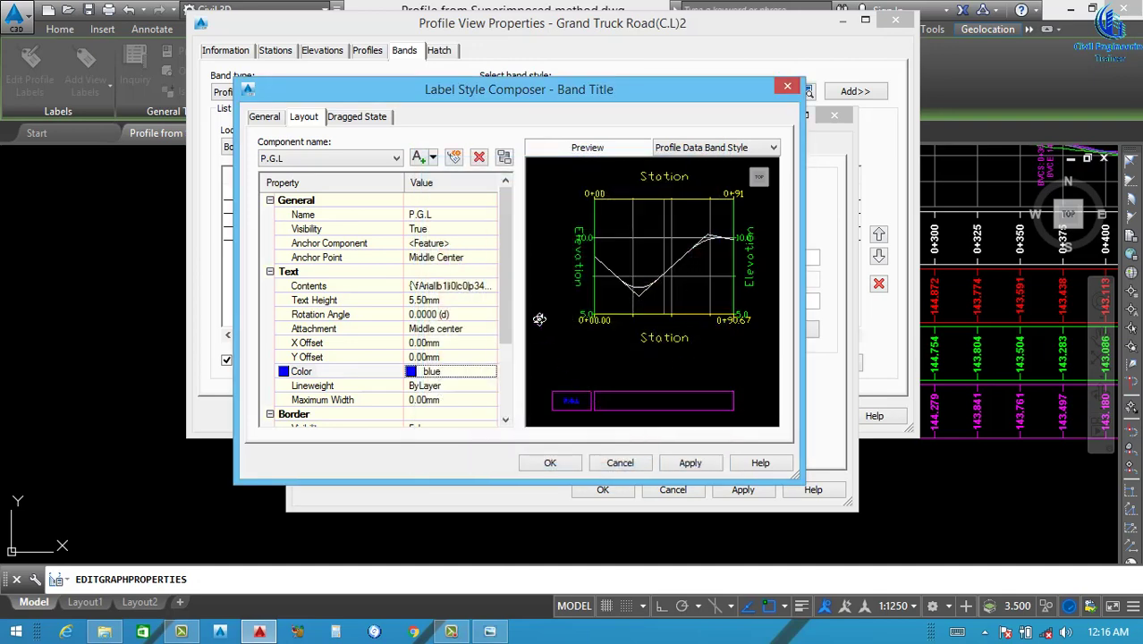
pyautogui.moveTo(515, 343); pyautogui.dragTo(508, 402)
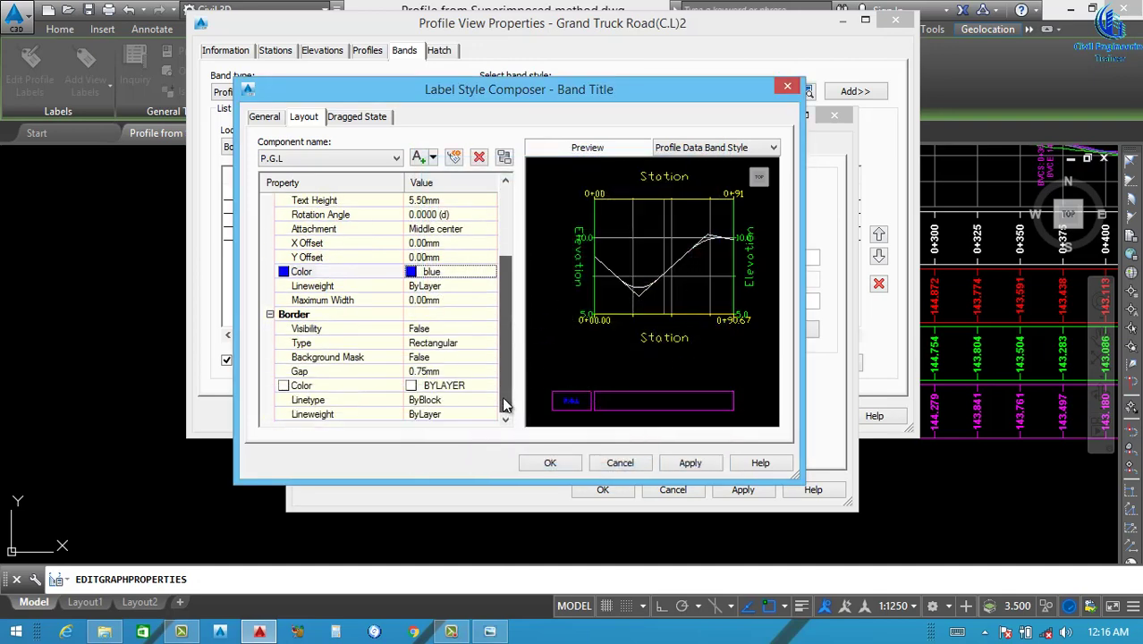
pyautogui.click(684, 466)
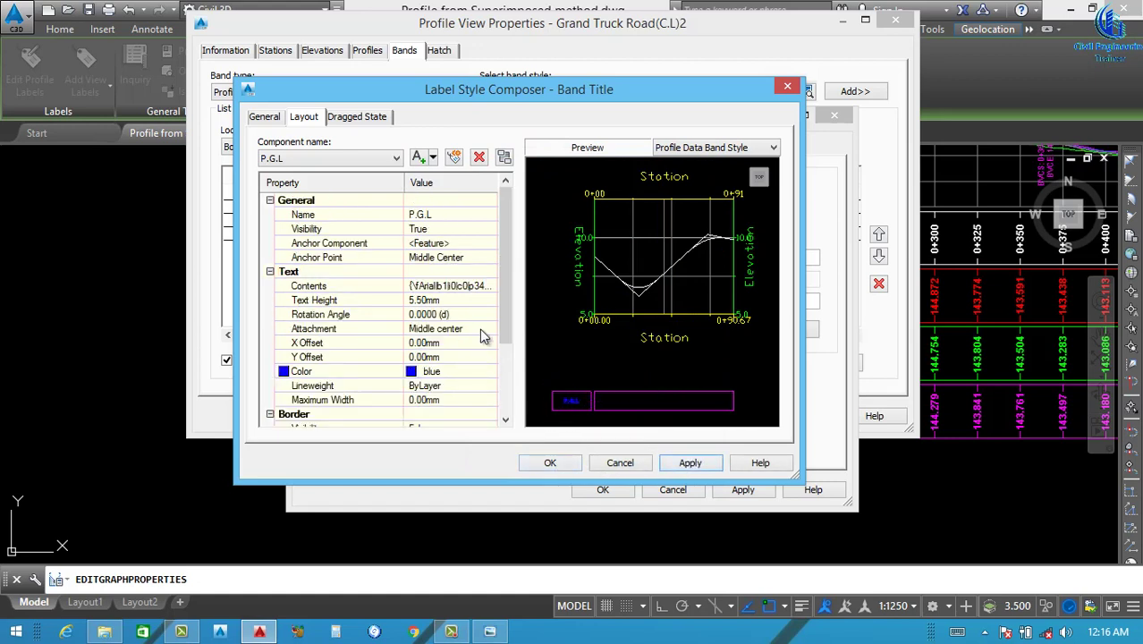
# Set the band title component's border color to blue, then apply and accept the title label style.
pyautogui.moveTo(507, 323); pyautogui.dragTo(506, 391)
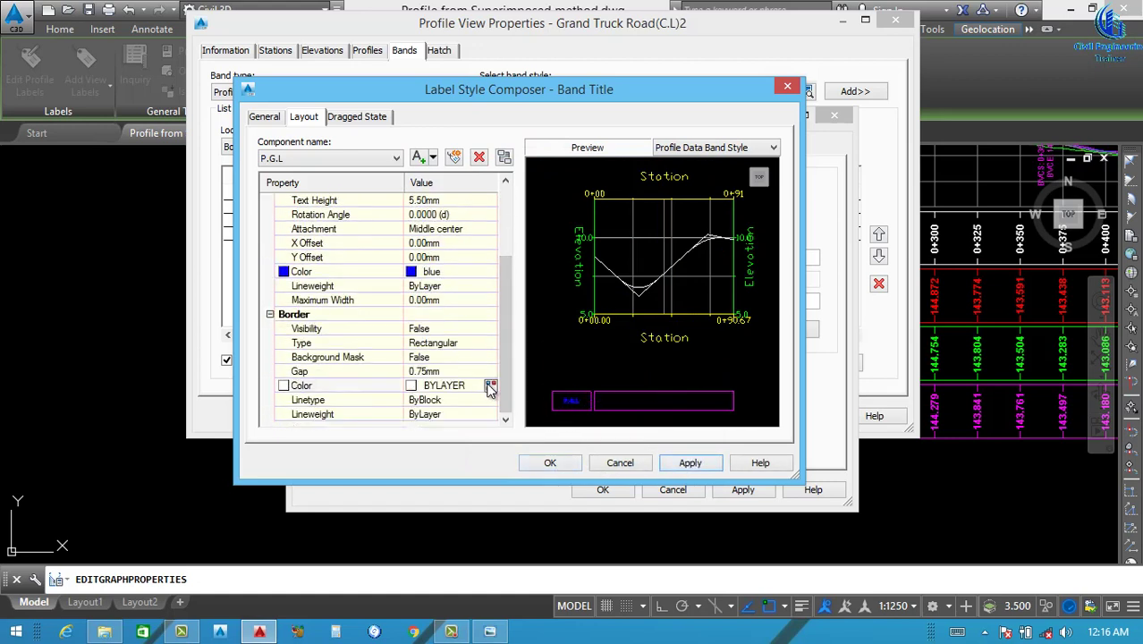
pyautogui.click(490, 386)
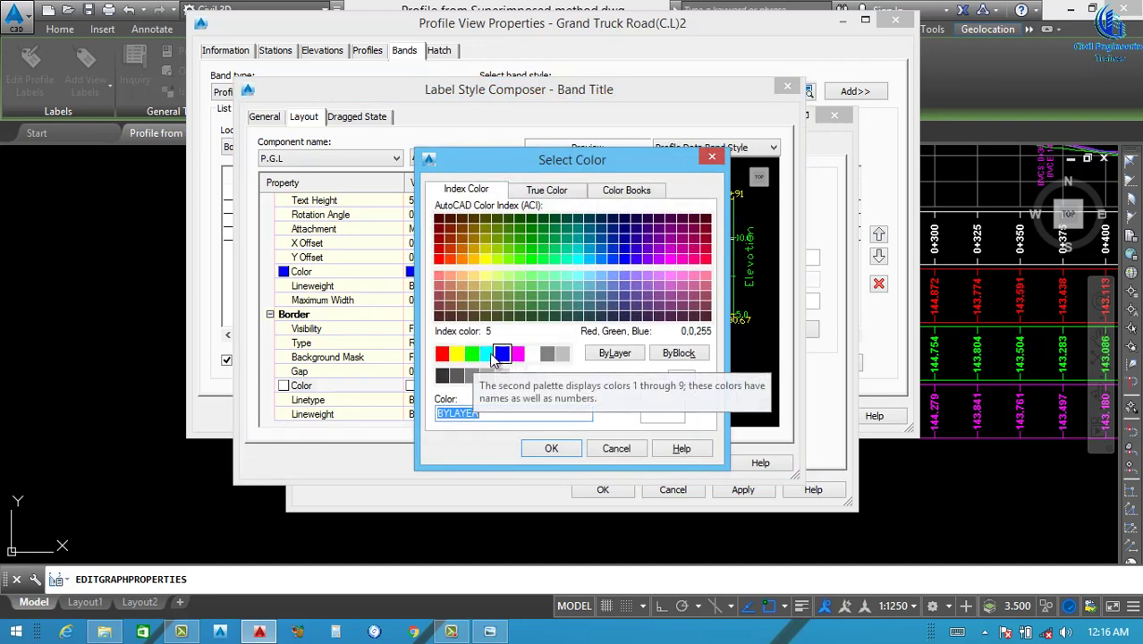
pyautogui.click(503, 355)
pyautogui.click(550, 448)
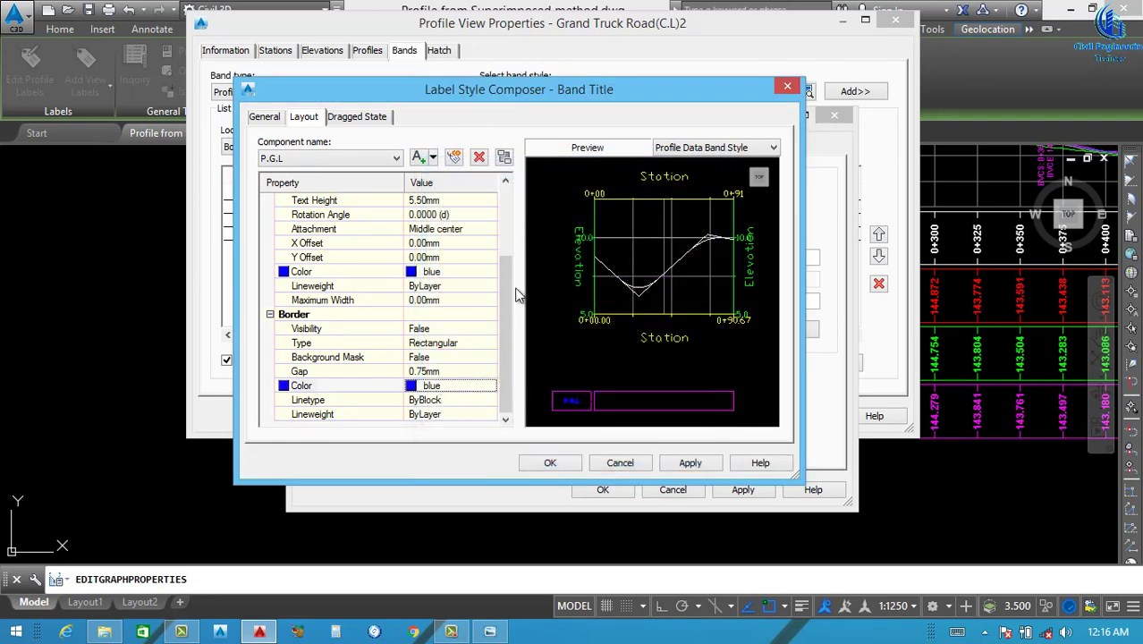
pyautogui.click(693, 465)
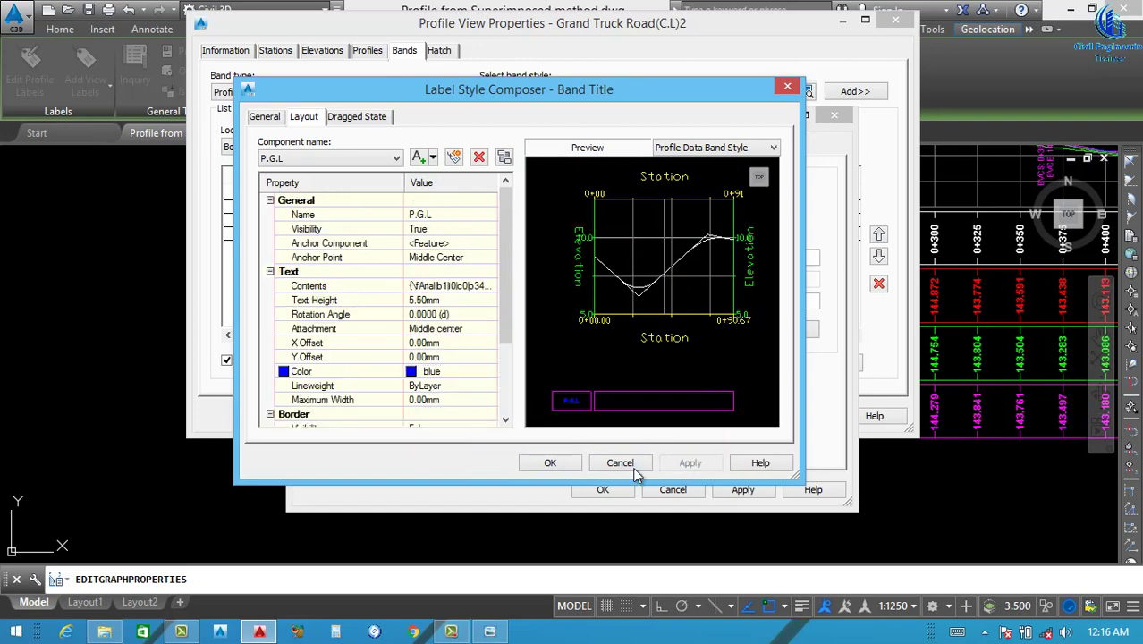
pyautogui.click(553, 464)
# Set the display color of the P.G.L style's Band Border, Band Title Box and Major Ticks to blue and apply.
pyautogui.click(434, 146)
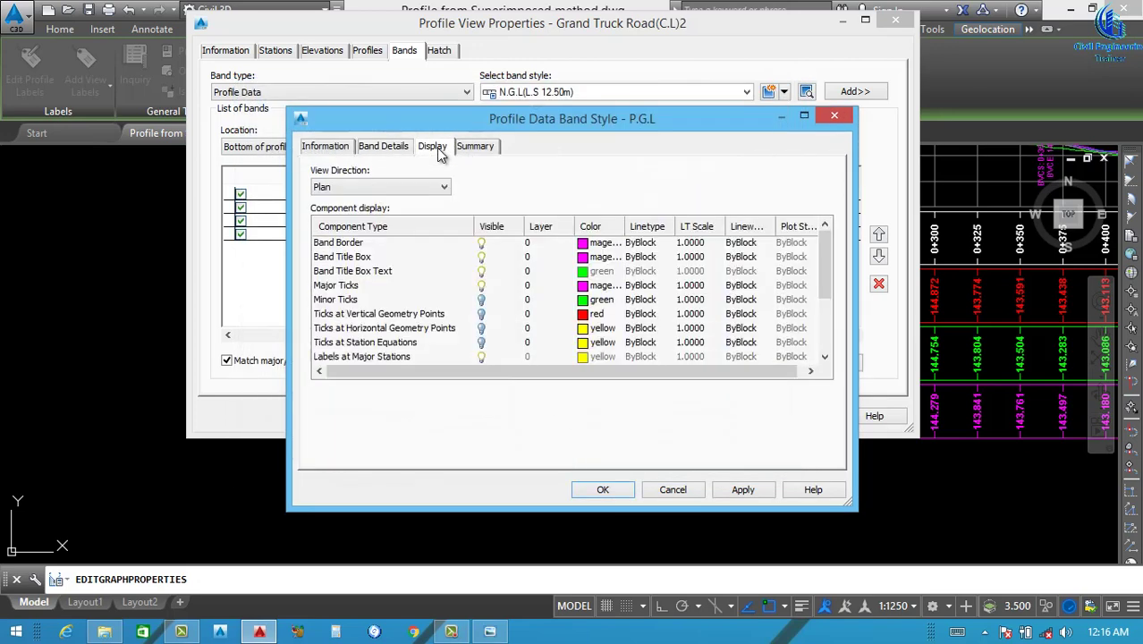
pyautogui.click(587, 244)
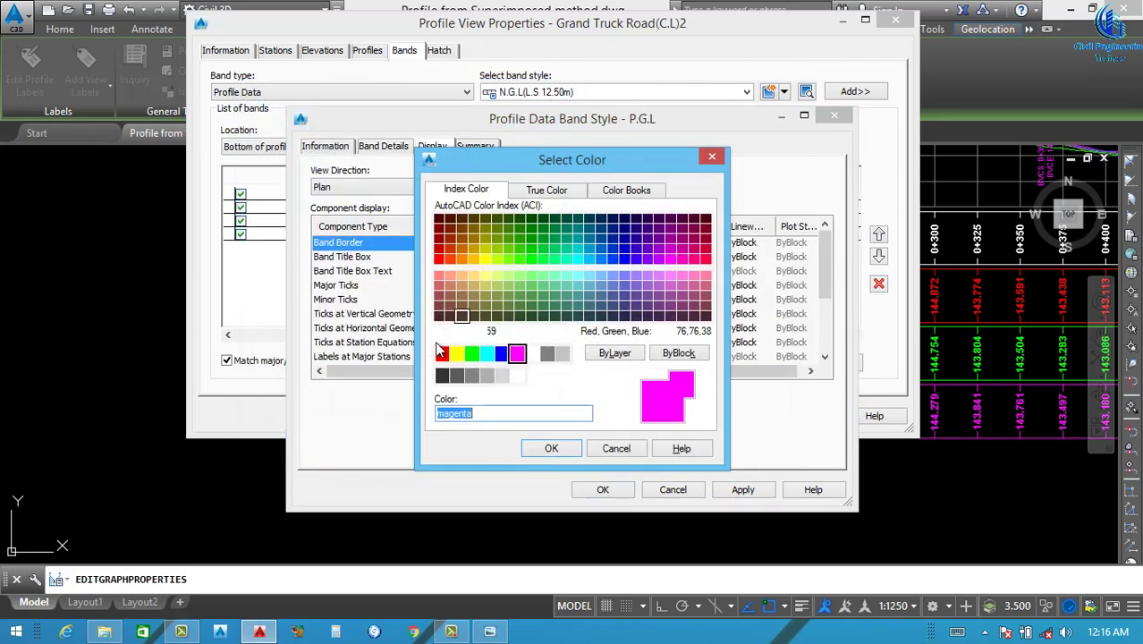
pyautogui.click(503, 355)
pyautogui.click(551, 448)
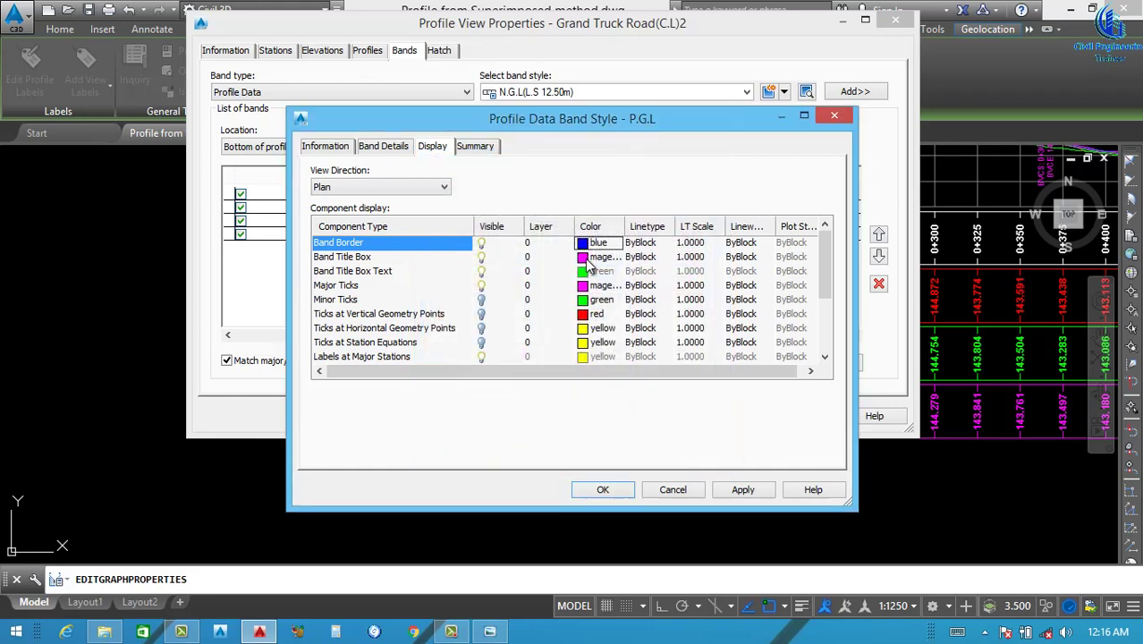
pyautogui.click(588, 256)
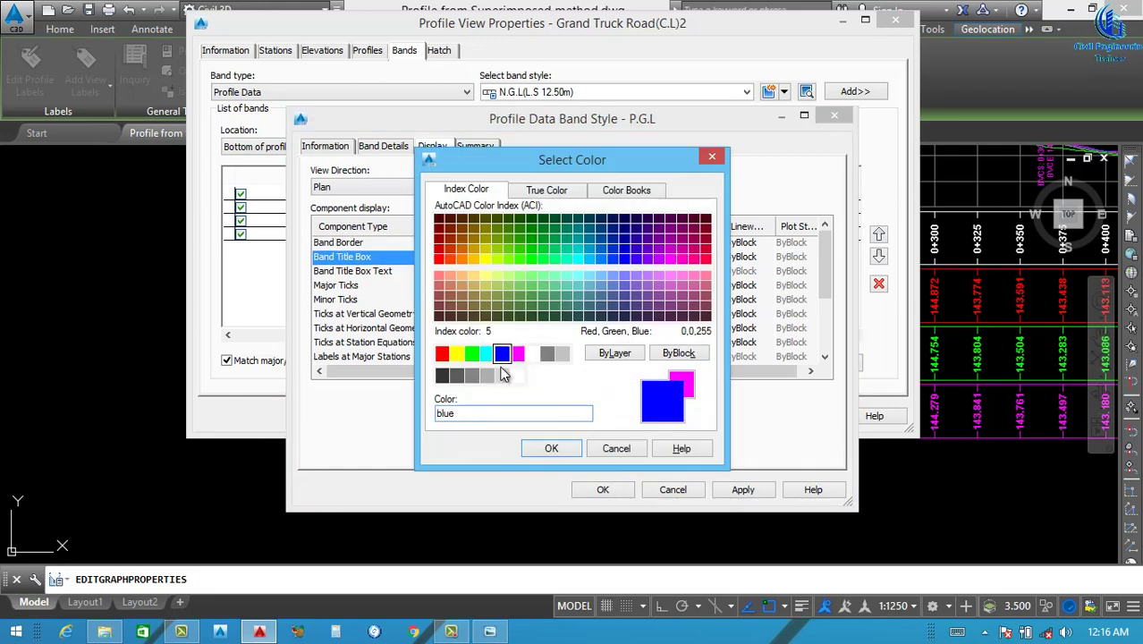
pyautogui.click(551, 448)
pyautogui.click(588, 288)
pyautogui.click(591, 286)
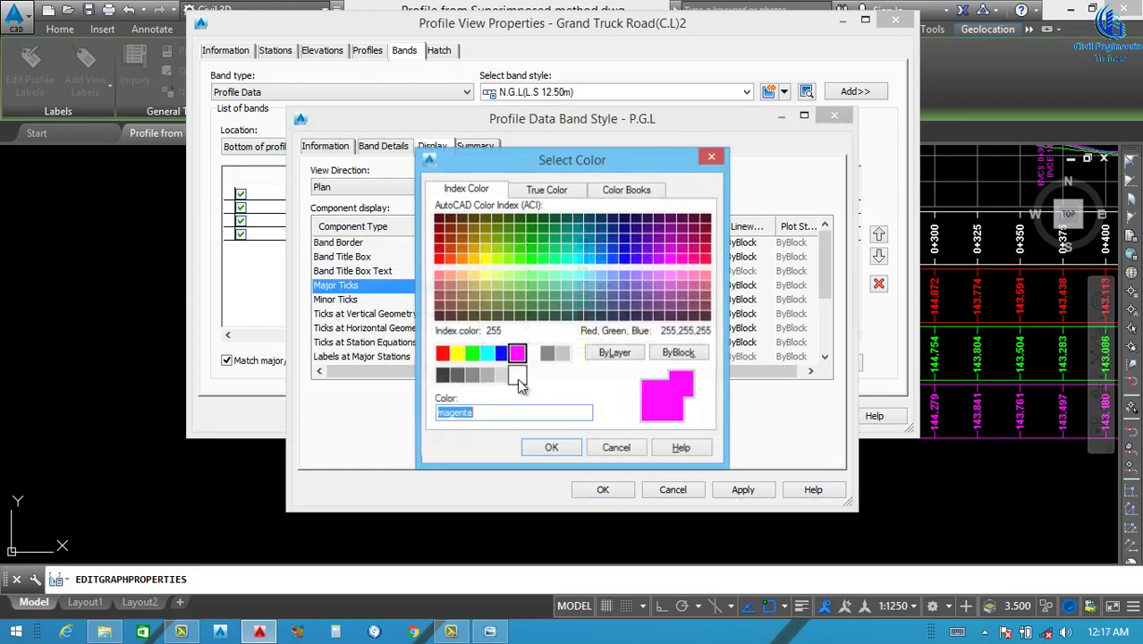
pyautogui.click(502, 353)
pyautogui.press('Return')
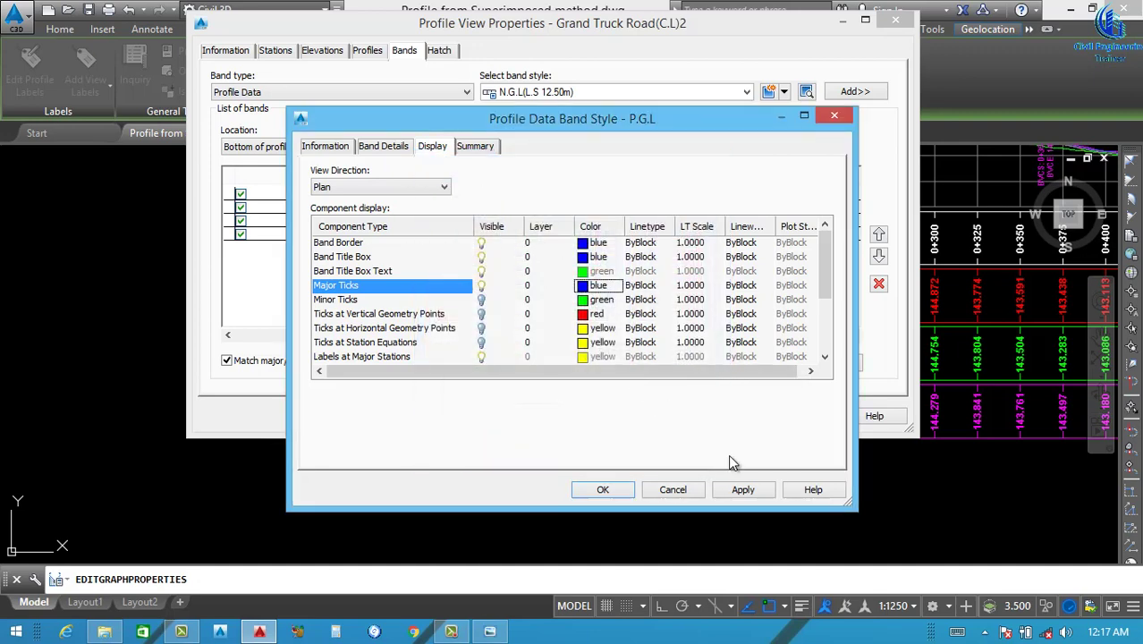
pyautogui.click(745, 491)
# Open the Major Station label of the P.G.L band style and rename its text component as P.G.L.
pyautogui.click(390, 148)
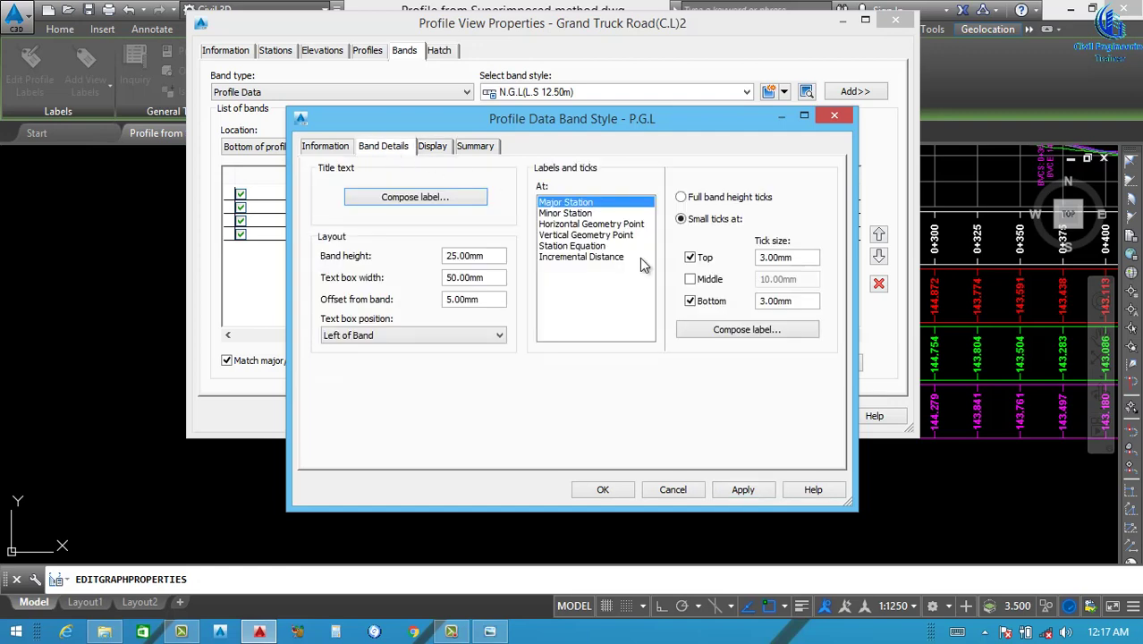
pyautogui.click(733, 329)
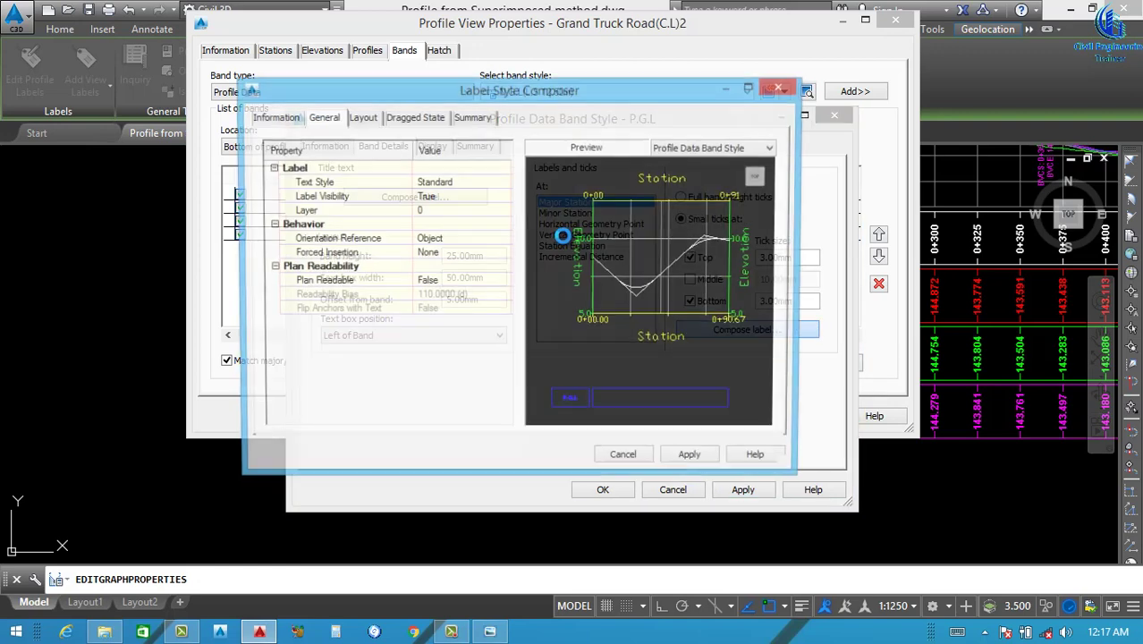
pyautogui.click(484, 215)
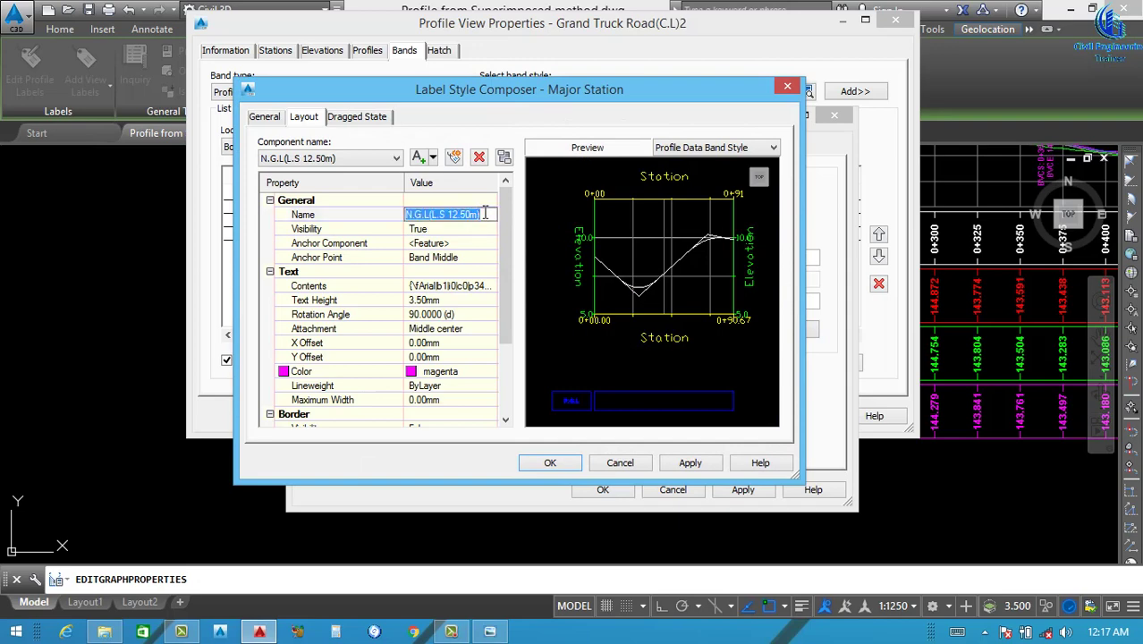
pyautogui.write('P.G.L')
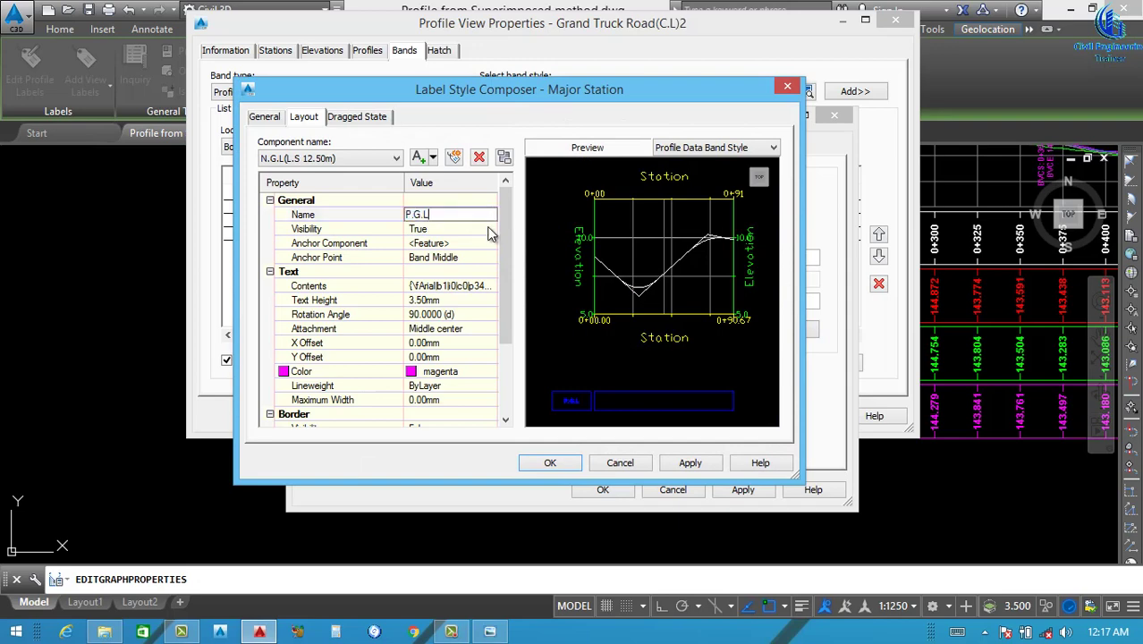
# Replace the P.G.L text component's contents with the Profile2 Elevation property at 0.001 precision.
pyautogui.click(451, 286)
pyautogui.click(491, 285)
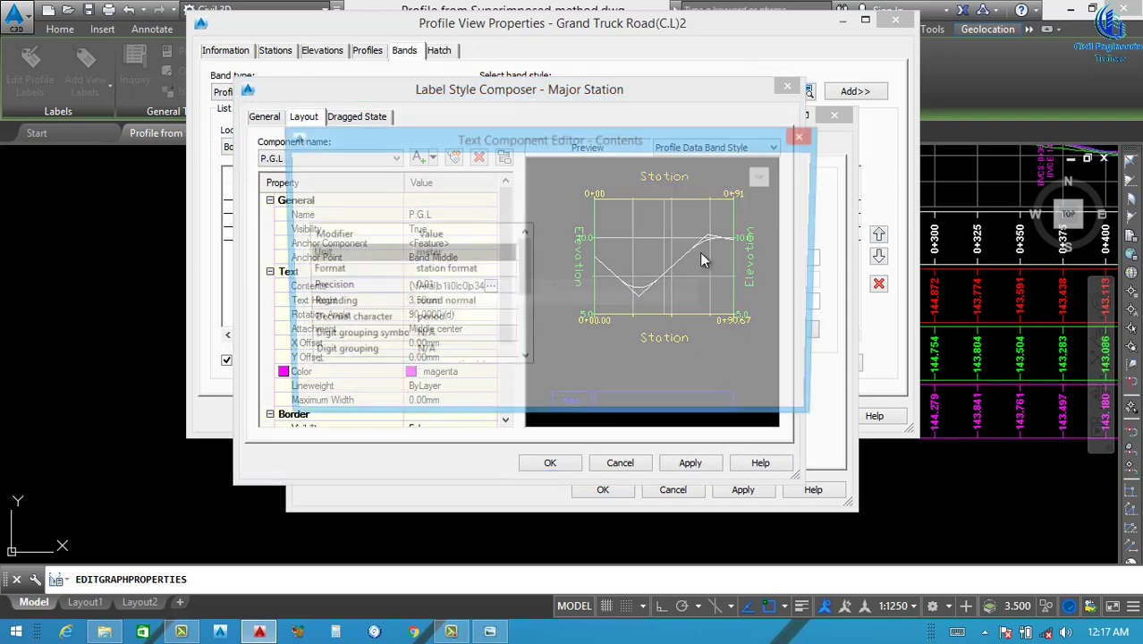
pyautogui.click(675, 192)
pyautogui.click(391, 212)
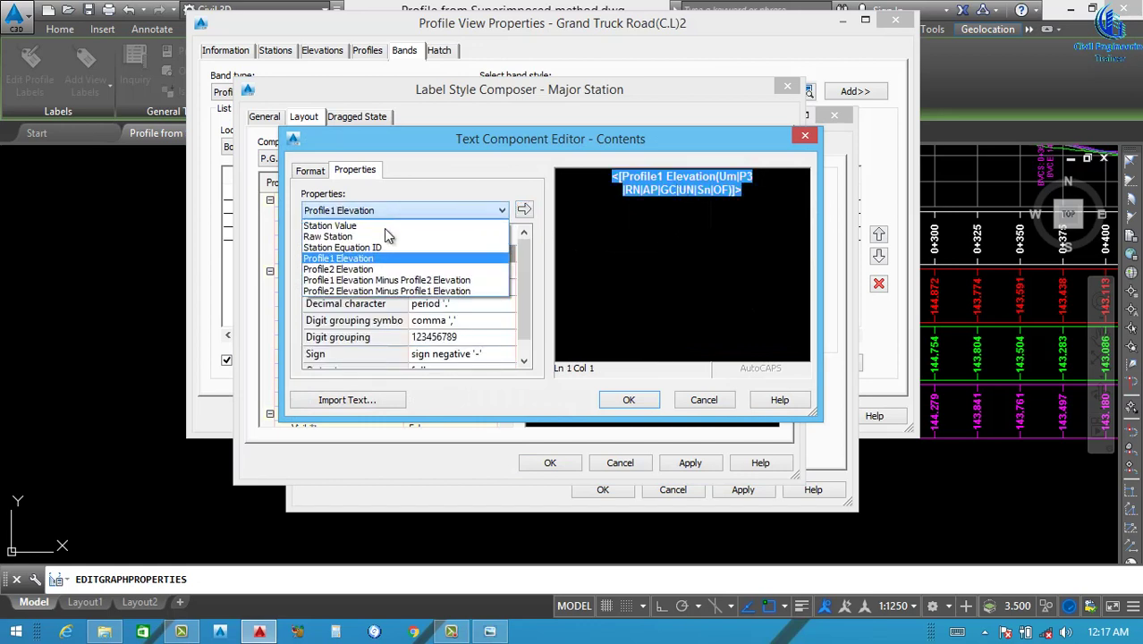
pyautogui.click(355, 270)
pyautogui.click(453, 270)
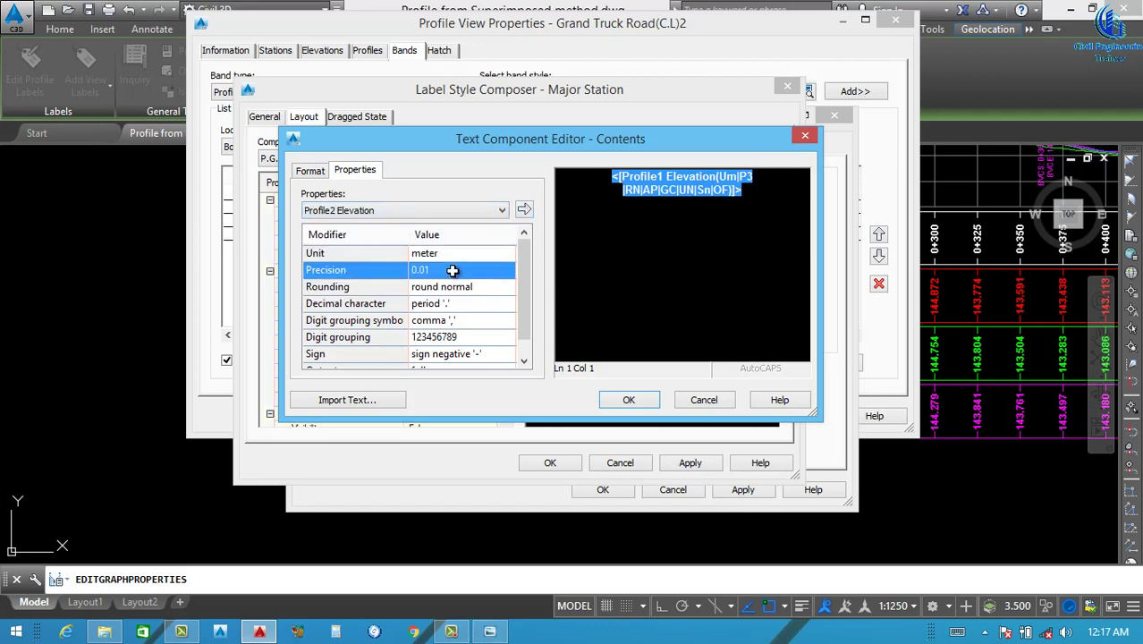
pyautogui.click(485, 272)
pyautogui.click(509, 268)
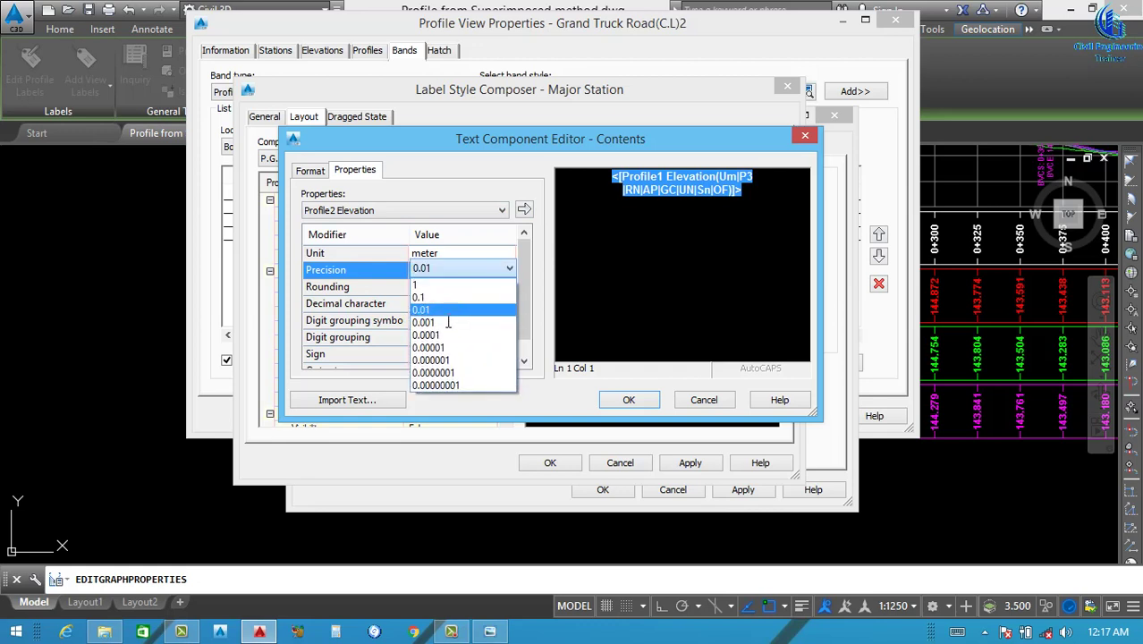
pyautogui.click(444, 323)
pyautogui.click(524, 210)
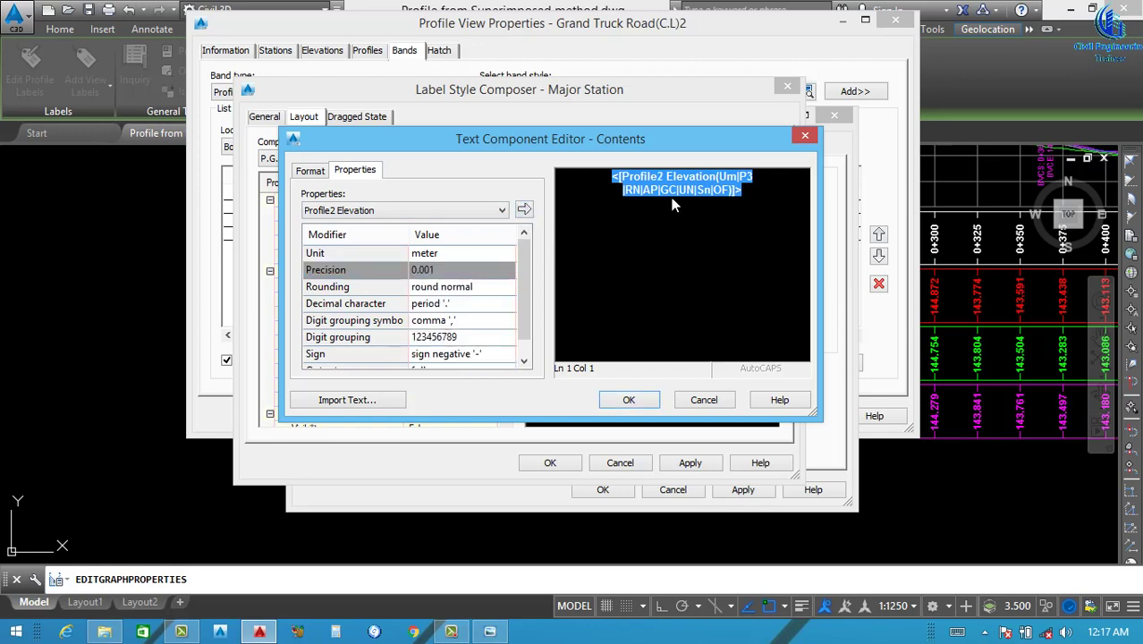
# Format the Profile2 Elevation contents text in blue, keep it bold, and accept the contents.
pyautogui.click(311, 171)
pyautogui.click(382, 312)
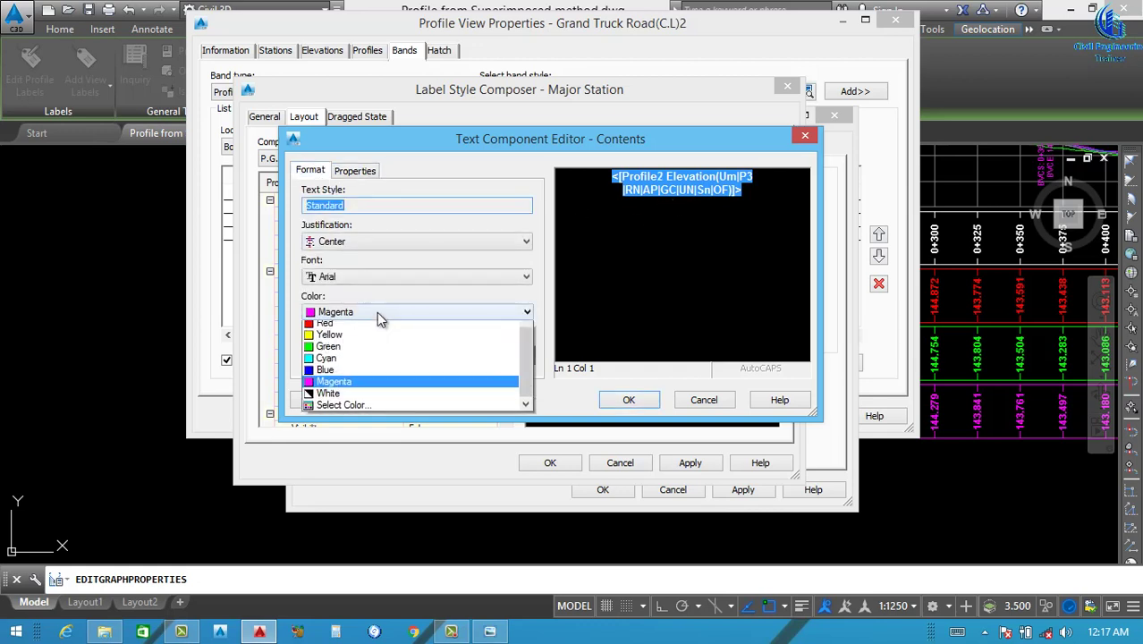
pyautogui.click(333, 387)
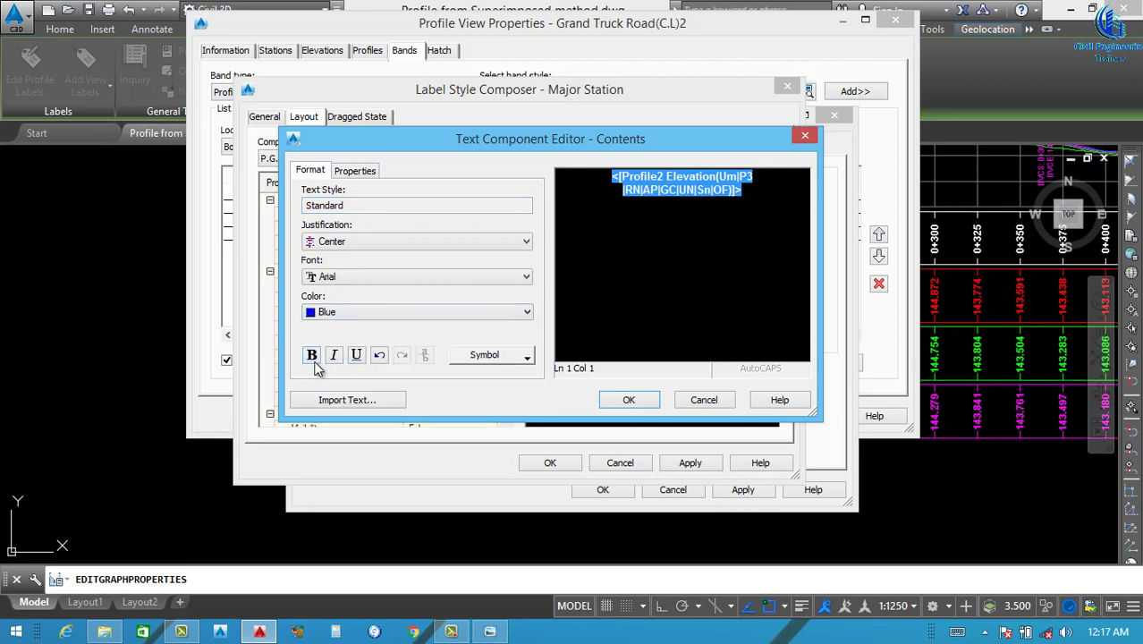
pyautogui.click(312, 356)
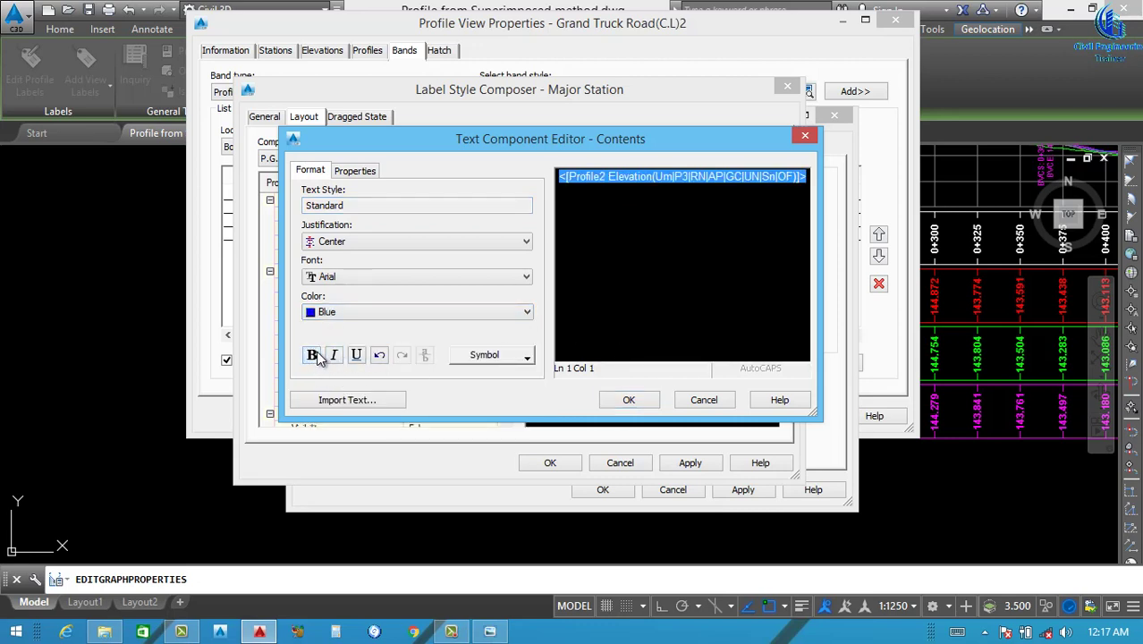
pyautogui.click(313, 355)
pyautogui.click(629, 401)
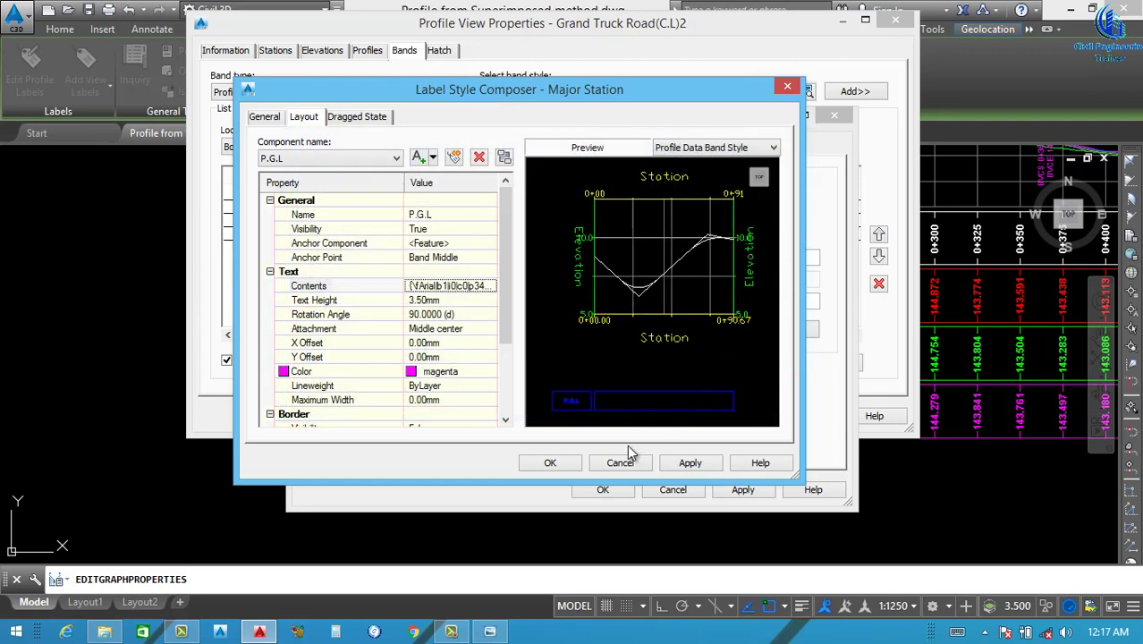
# Set the P.G.L label component's color property to blue, then apply and accept the label and the P.G.L band style.
pyautogui.click(489, 378)
pyautogui.click(493, 376)
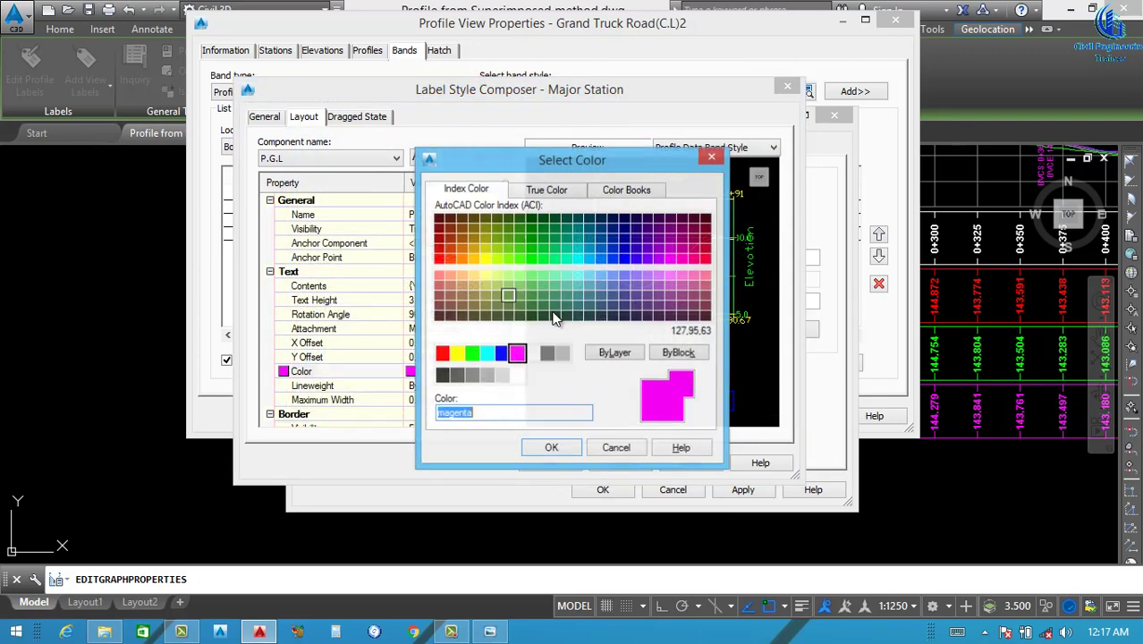
pyautogui.click(502, 354)
pyautogui.click(551, 448)
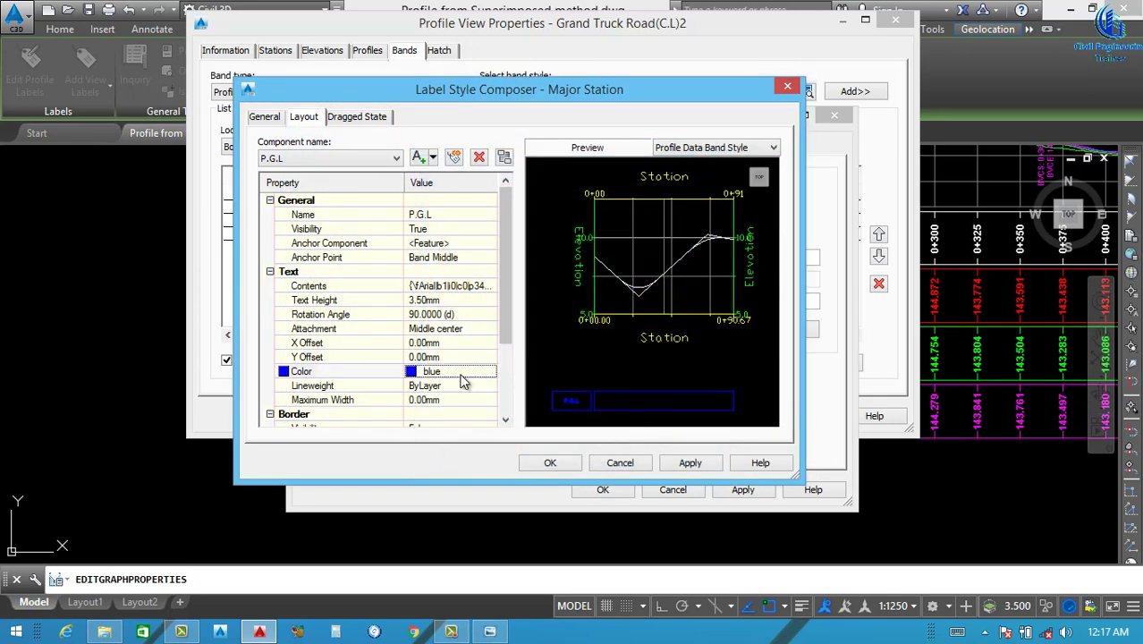
pyautogui.click(689, 464)
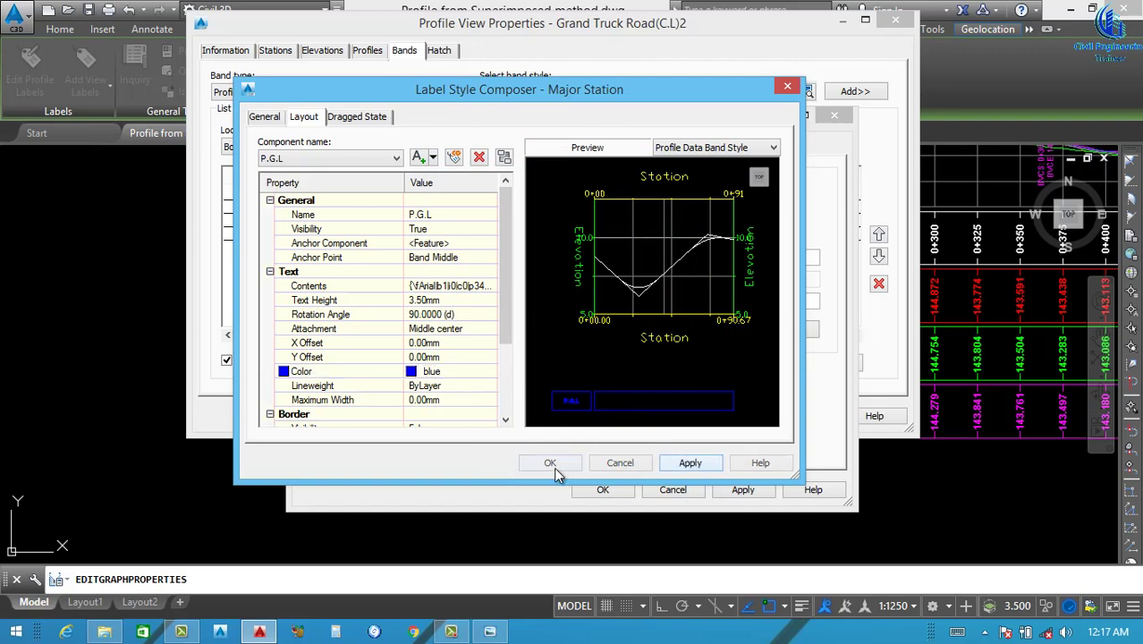
pyautogui.click(550, 463)
pyautogui.click(745, 491)
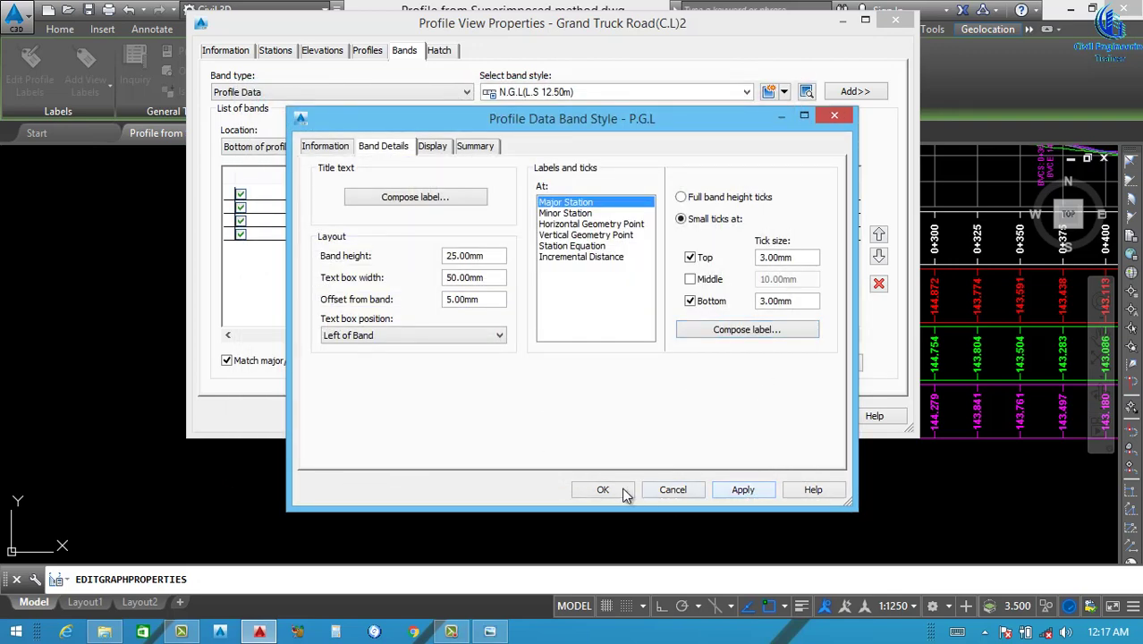
pyautogui.click(601, 491)
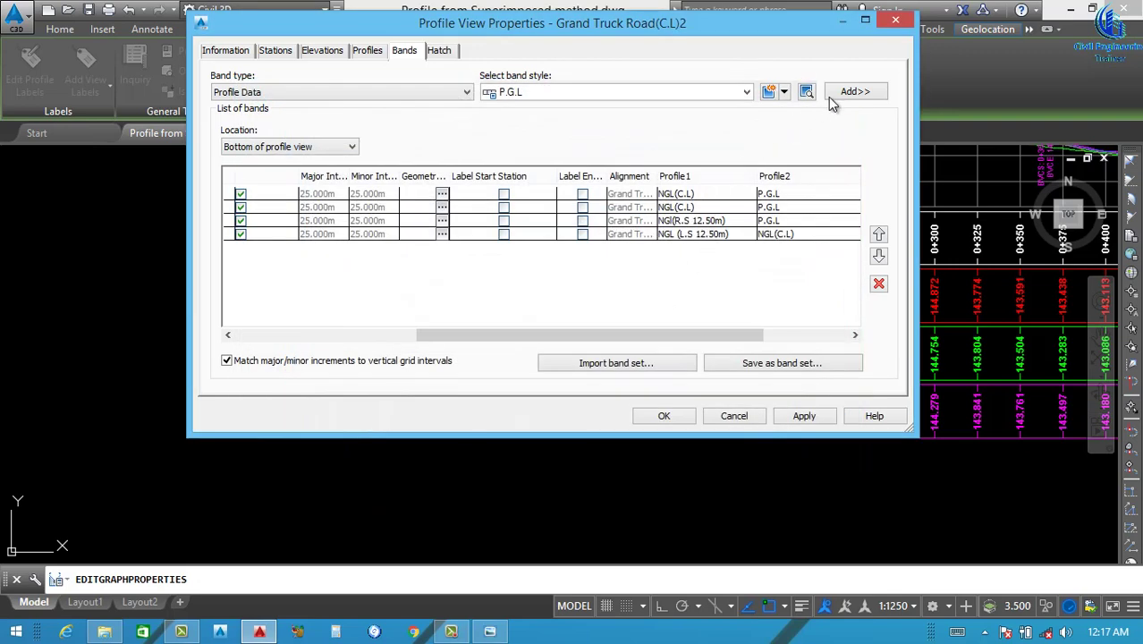
# Add the P.G.L profile data band to the bottom of the profile view with P.G.L as Profile 1.
pyautogui.click(852, 92)
pyautogui.click(640, 176)
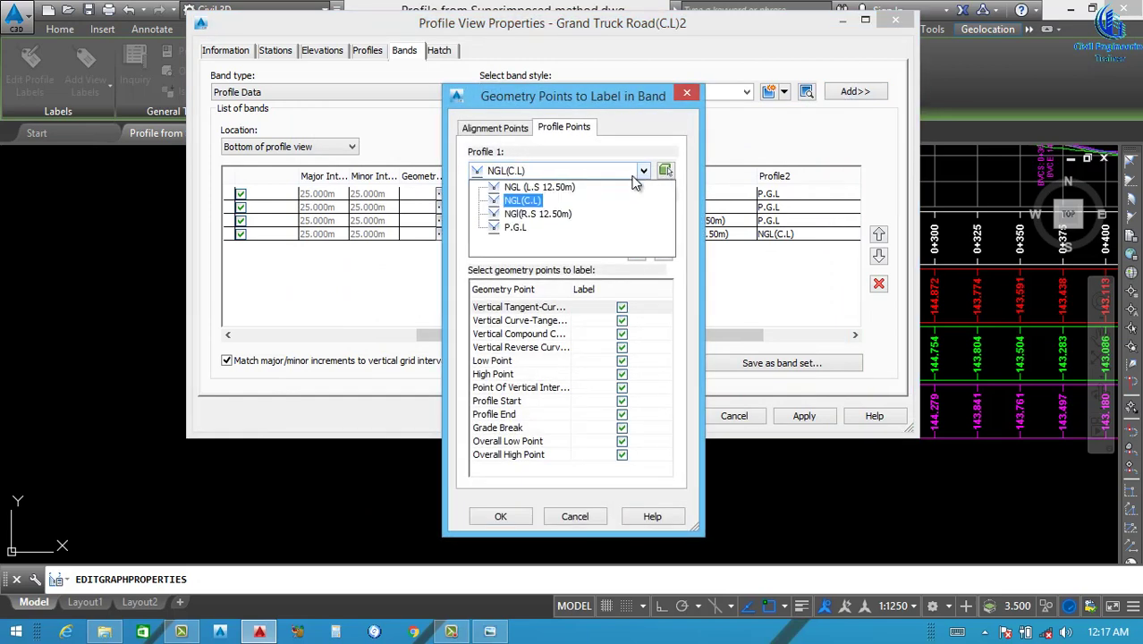
pyautogui.click(523, 225)
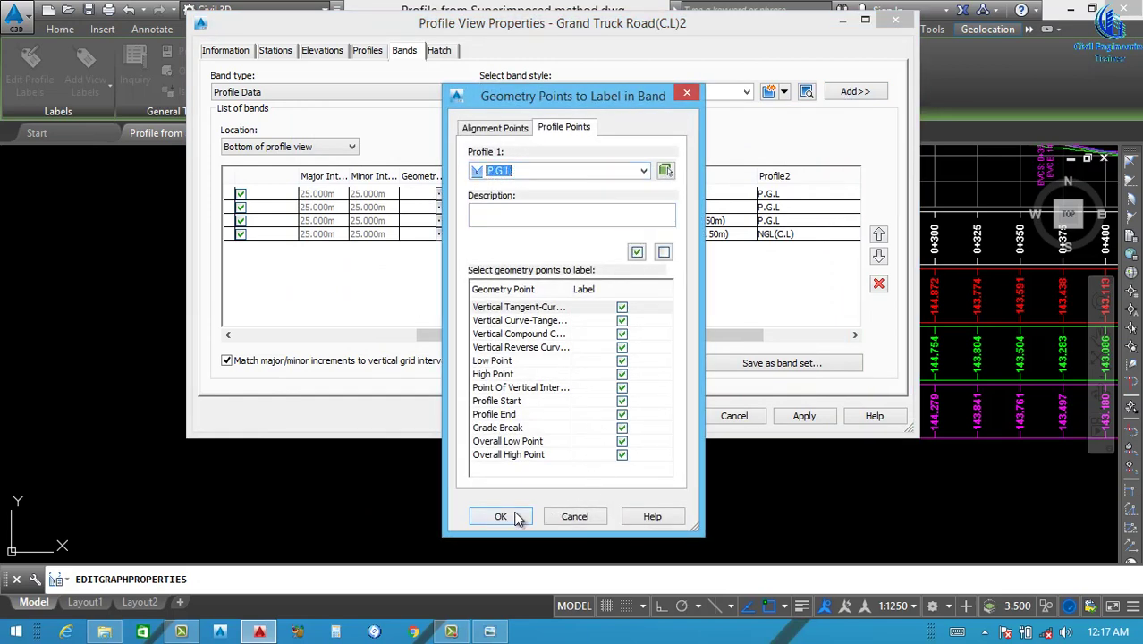
pyautogui.click(501, 517)
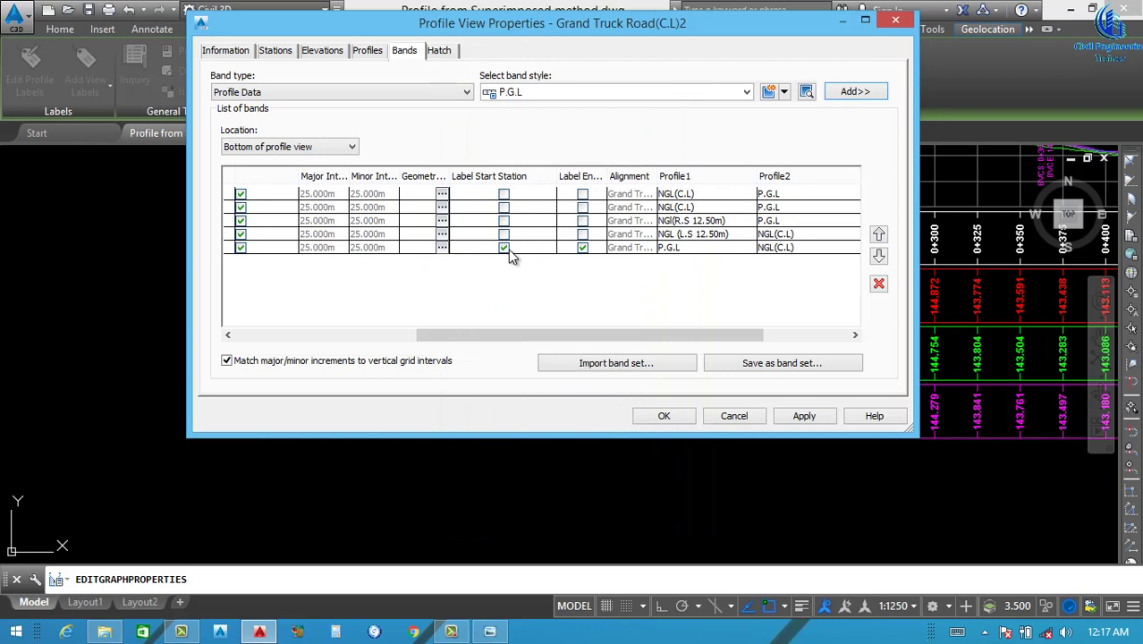
# Turn off the start and end station labels for the P.G.L band and set its gap to 2 mm.
pyautogui.click(505, 249)
pyautogui.moveTo(599, 336); pyautogui.dragTo(417, 335)
pyautogui.click(487, 248)
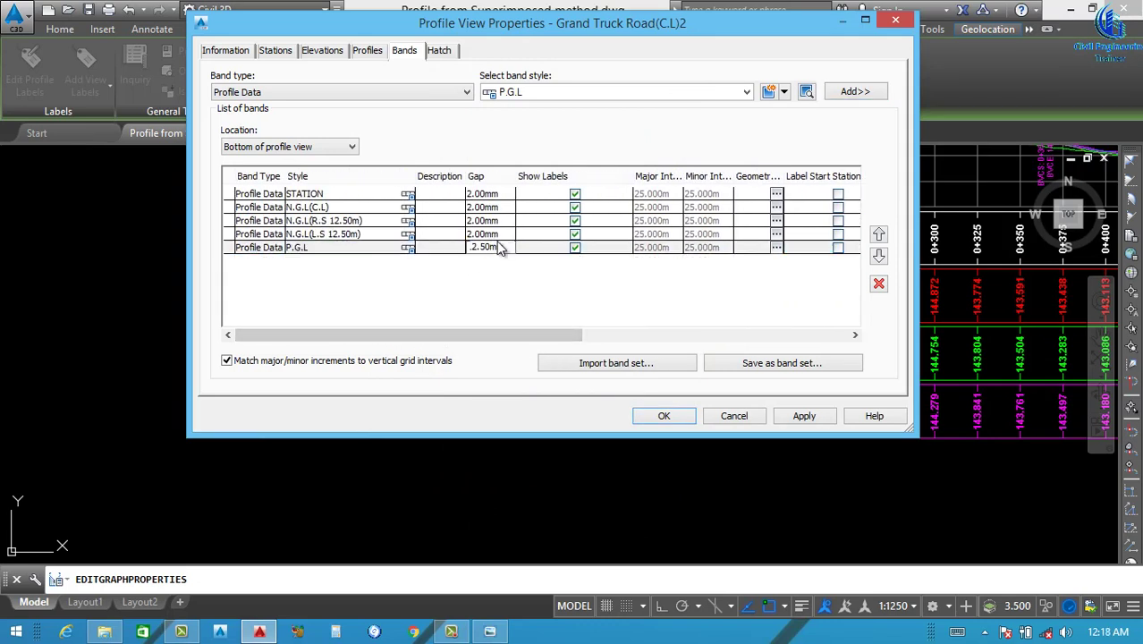
pyautogui.click(510, 236)
pyautogui.click(509, 248)
pyautogui.click(514, 248)
pyautogui.write('2')
pyautogui.click(504, 238)
# Set Profile2 to P.G.L for the N.G.L(L.S 12.50m) and P.G.L bands, then apply and accept the profile view properties.
pyautogui.moveTo(463, 330); pyautogui.dragTo(761, 312)
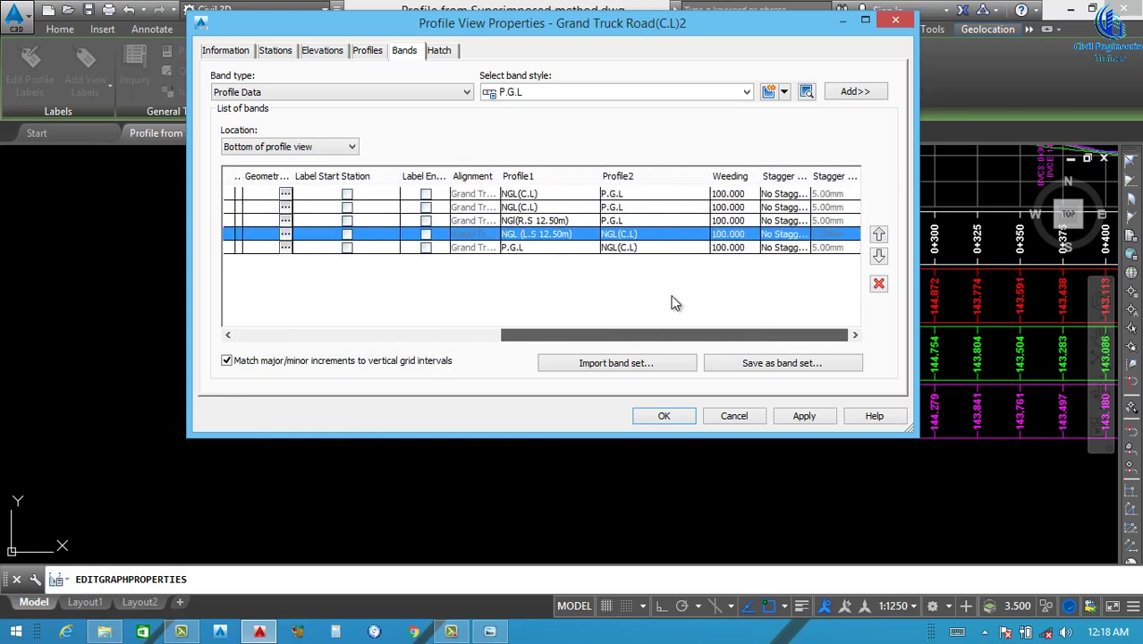
pyautogui.click(641, 233)
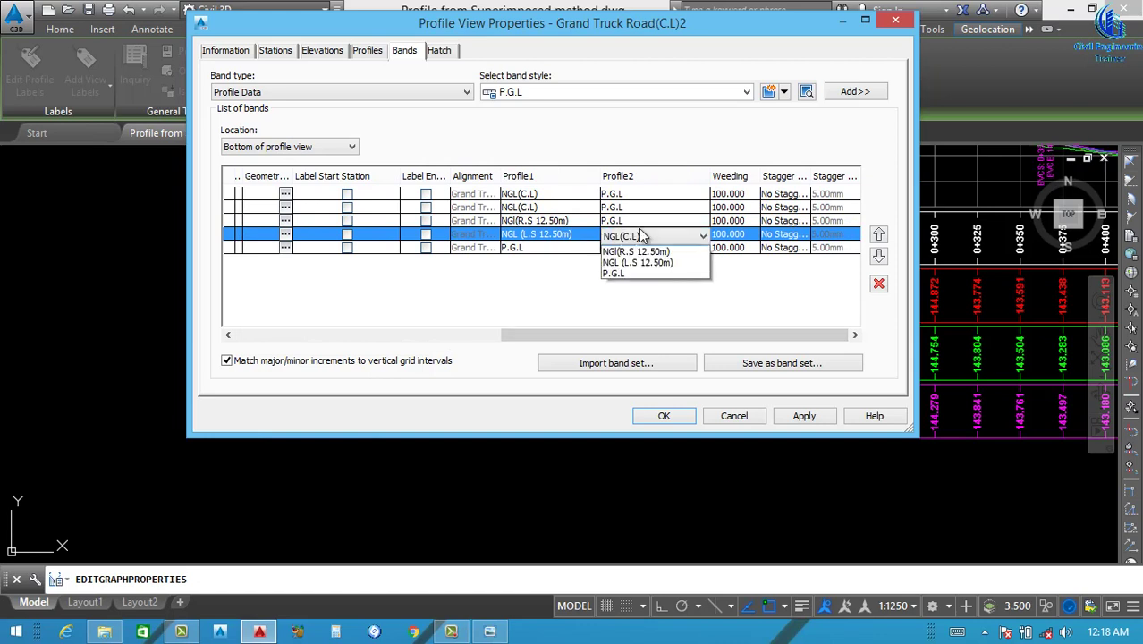
pyautogui.click(626, 273)
pyautogui.click(633, 248)
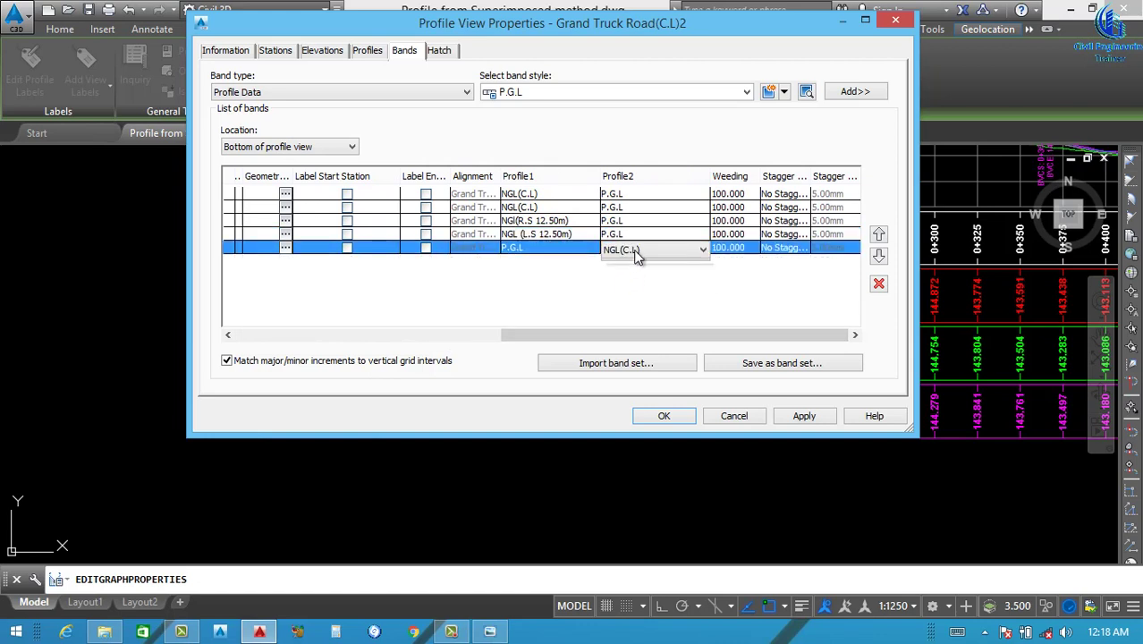
pyautogui.click(637, 249)
pyautogui.click(632, 273)
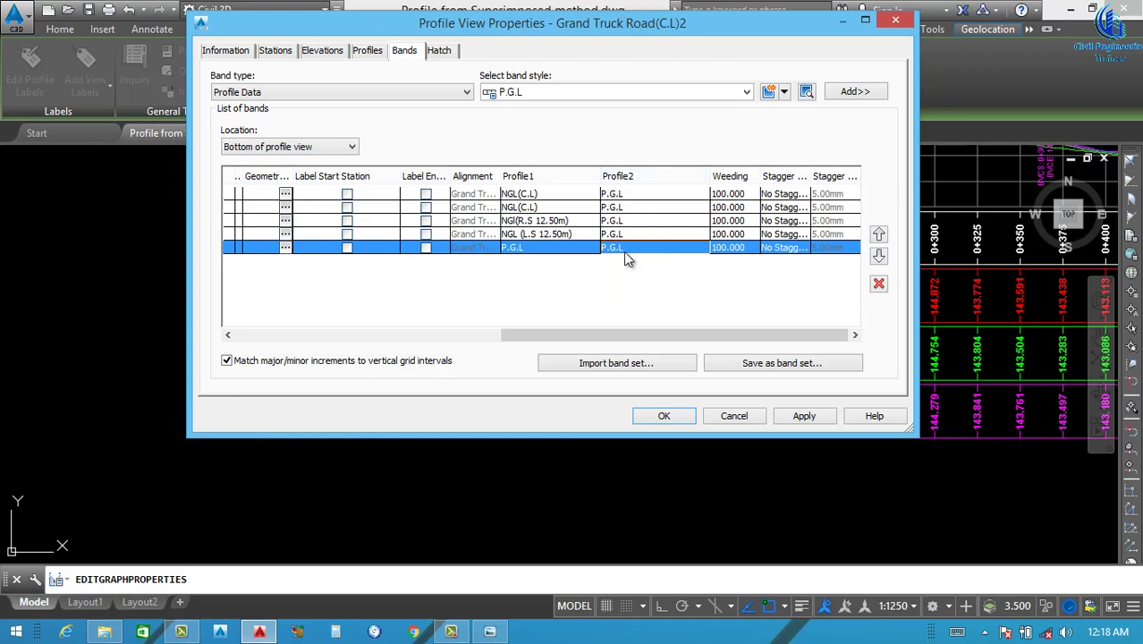
pyautogui.click(801, 416)
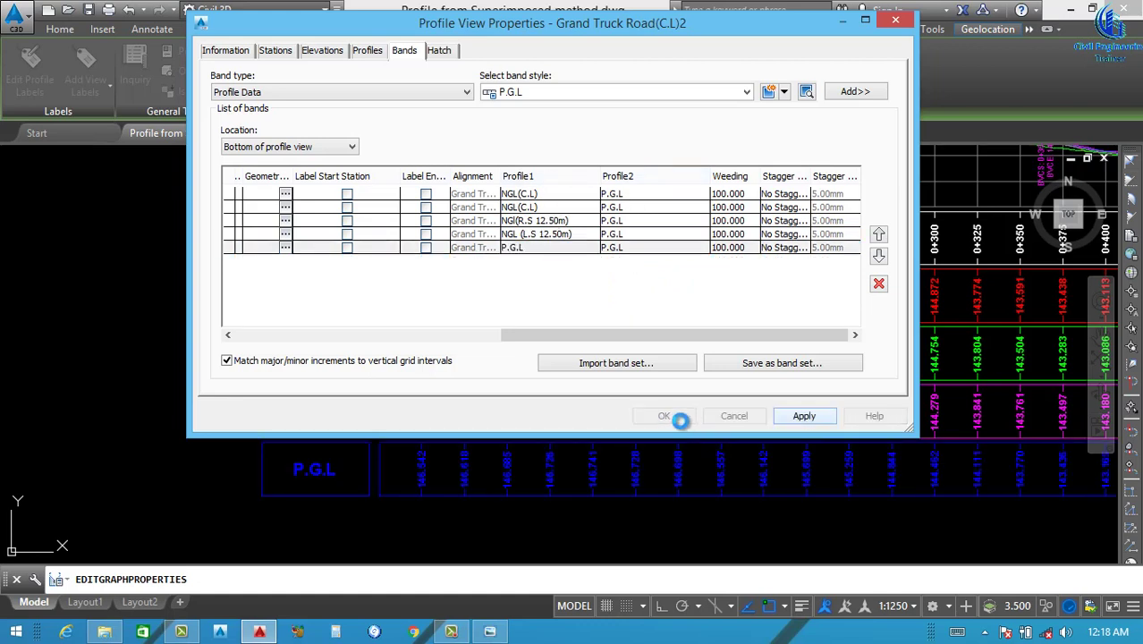
pyautogui.click(662, 415)
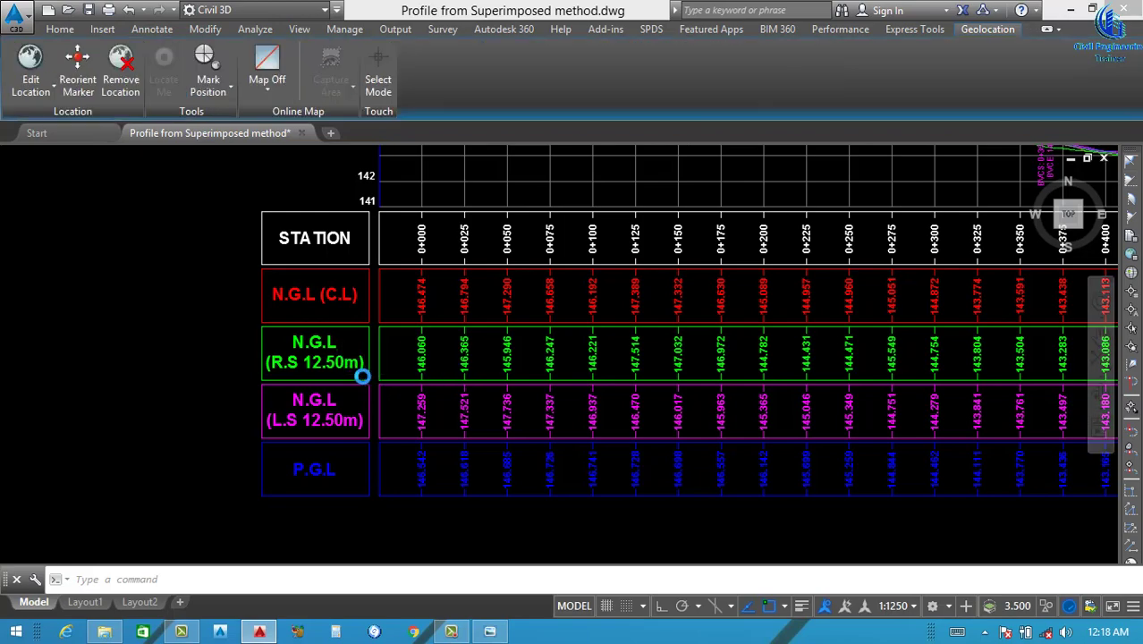
# Examine the profile curves and the five data bands below the Grand Truck Road(C.L) profile view.
pyautogui.scroll(-4, 362, 376)
pyautogui.scroll(-1, 402, 367)
pyautogui.scroll(8, 501, 313)
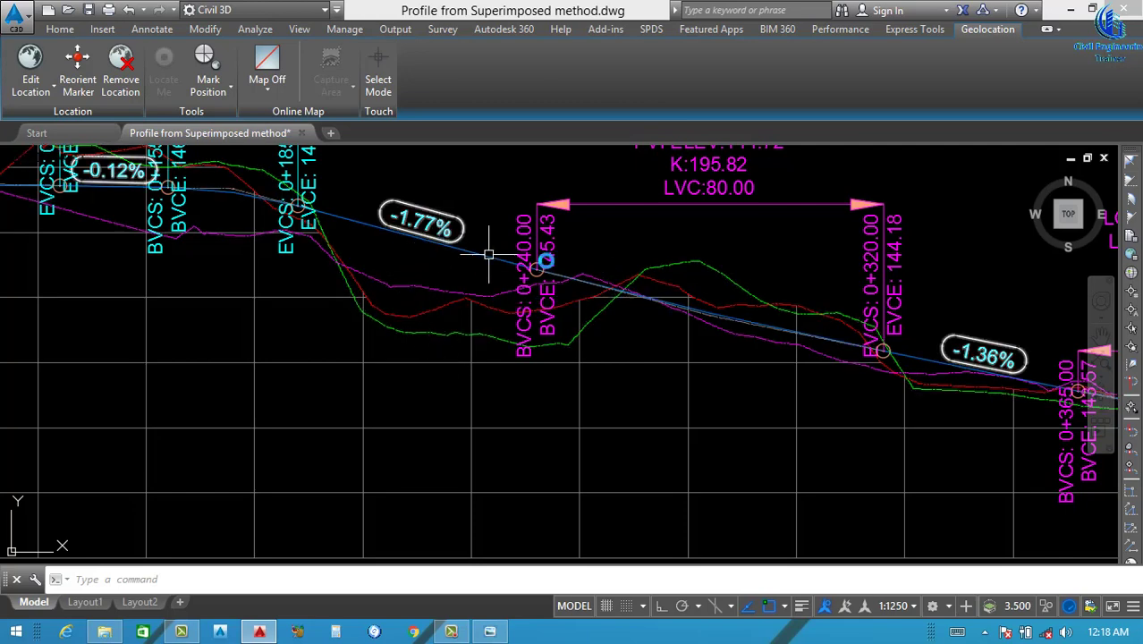
pyautogui.scroll(-4, 535, 301)
pyautogui.scroll(-5, 535, 301)
pyautogui.scroll(4, 366, 331)
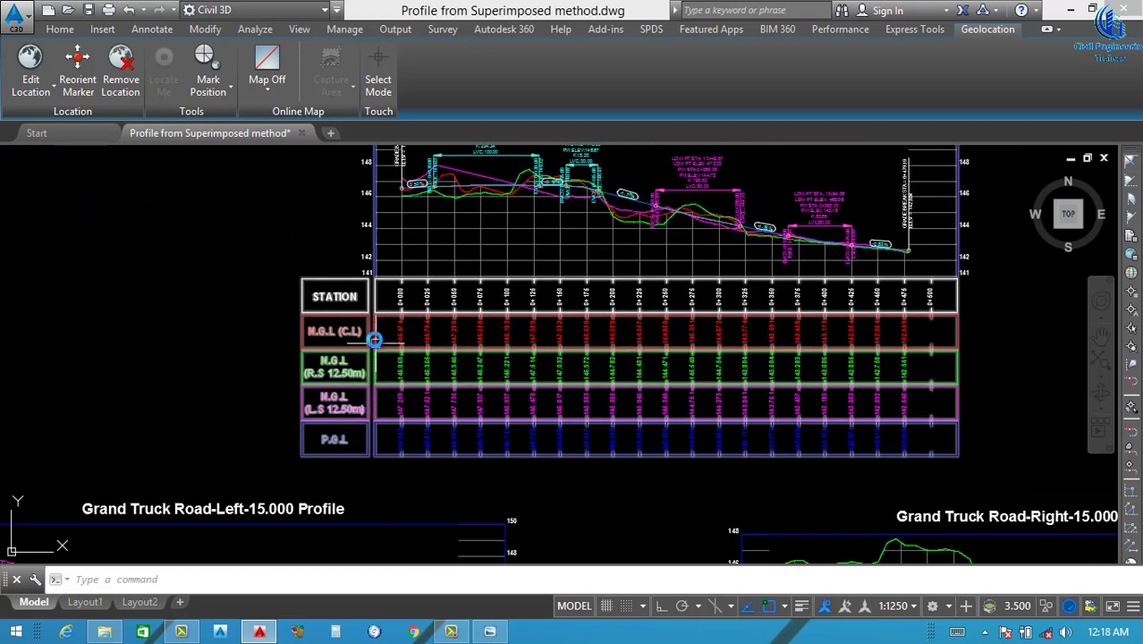
pyautogui.scroll(2, 360, 302)
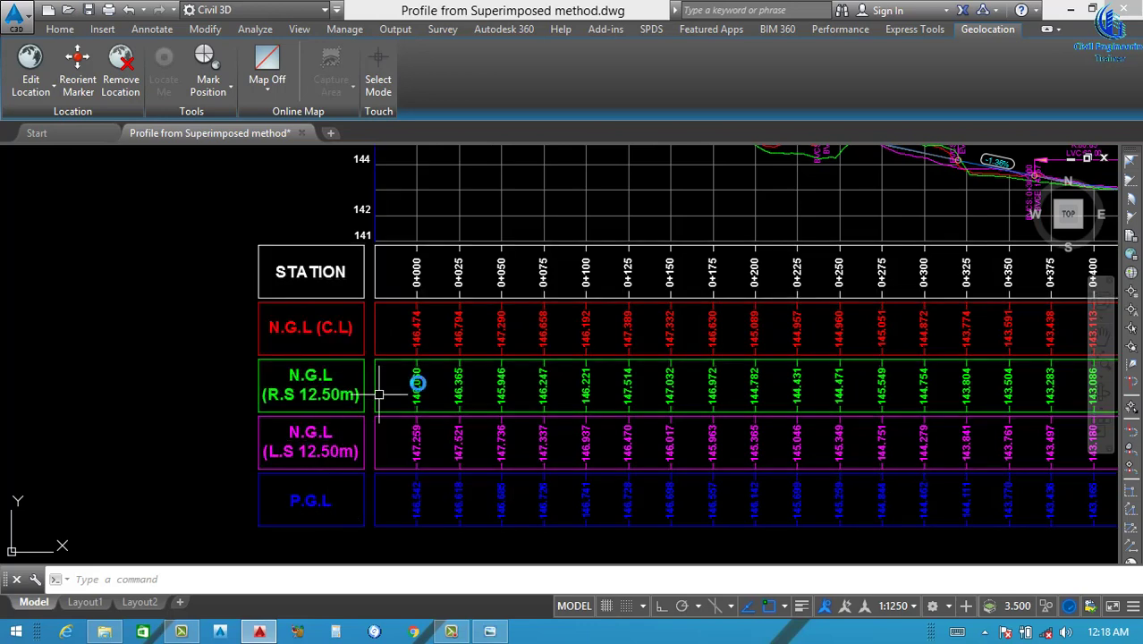
# Open the properties of the Grand Truck Road(C.L) profile view and move the STATION band to the end of the list.
pyautogui.scroll(-3, 481, 332)
pyautogui.click(501, 248)
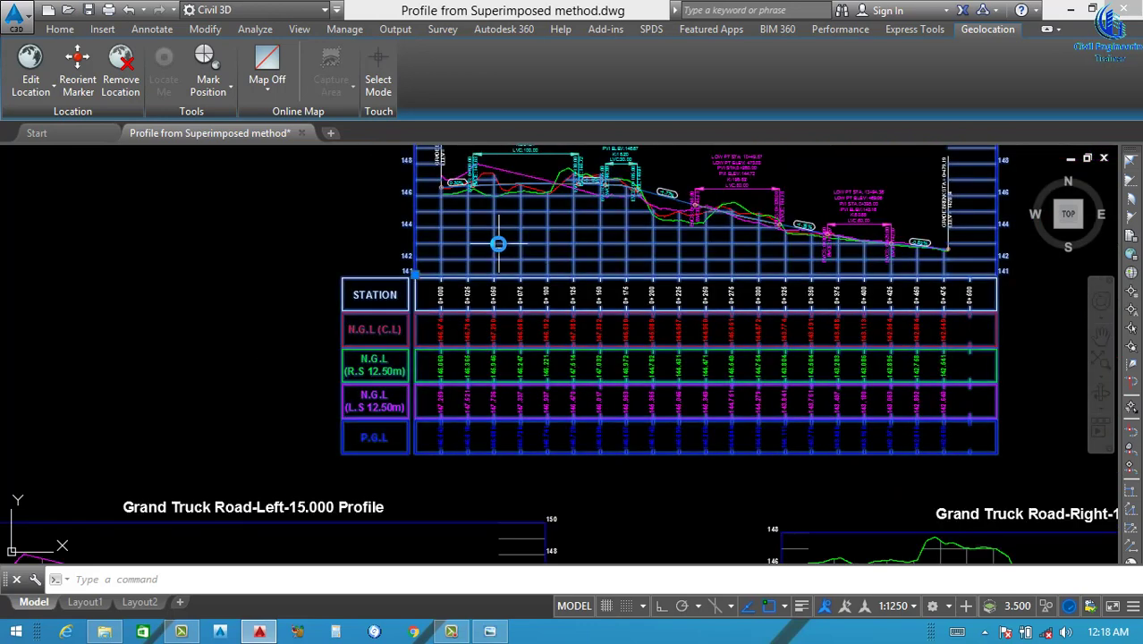
pyautogui.rightClick(500, 253)
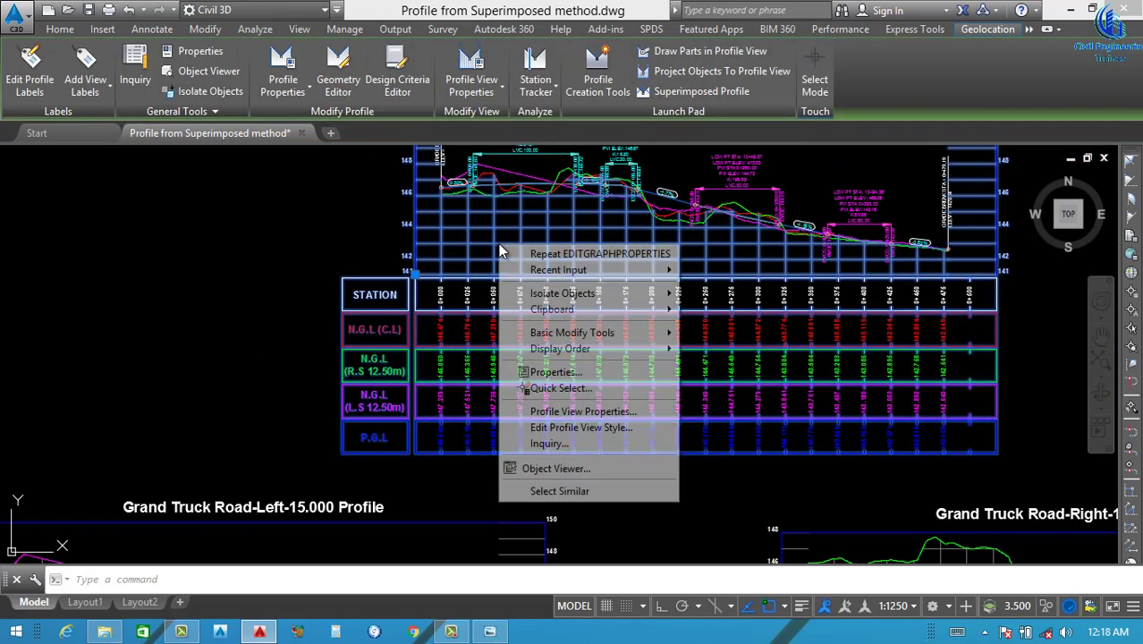
pyautogui.click(588, 413)
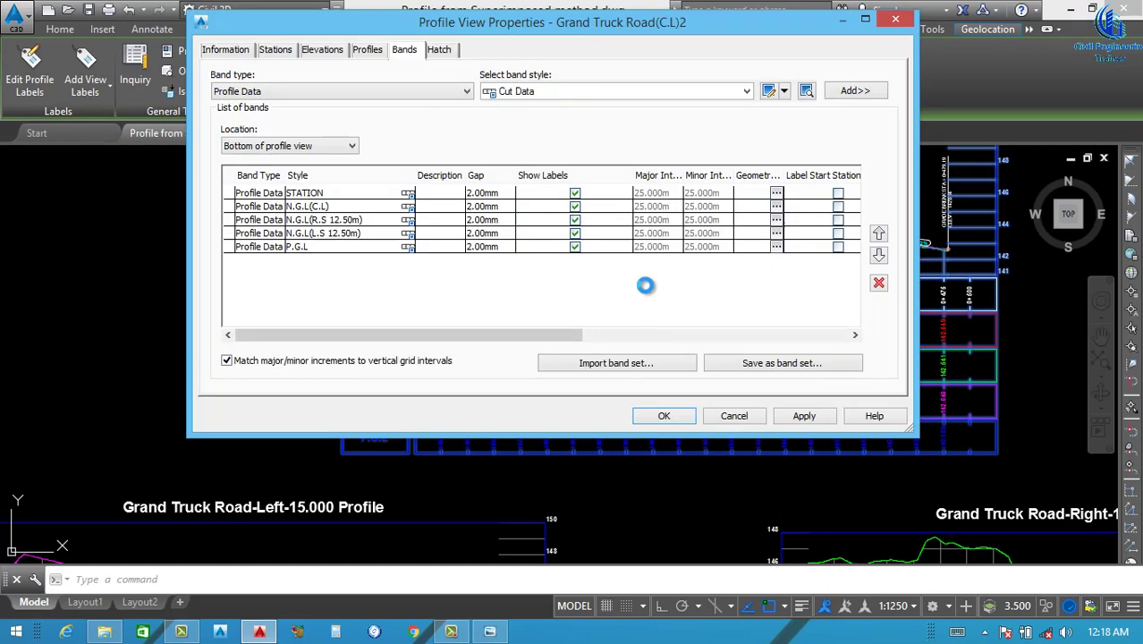
pyautogui.click(368, 198)
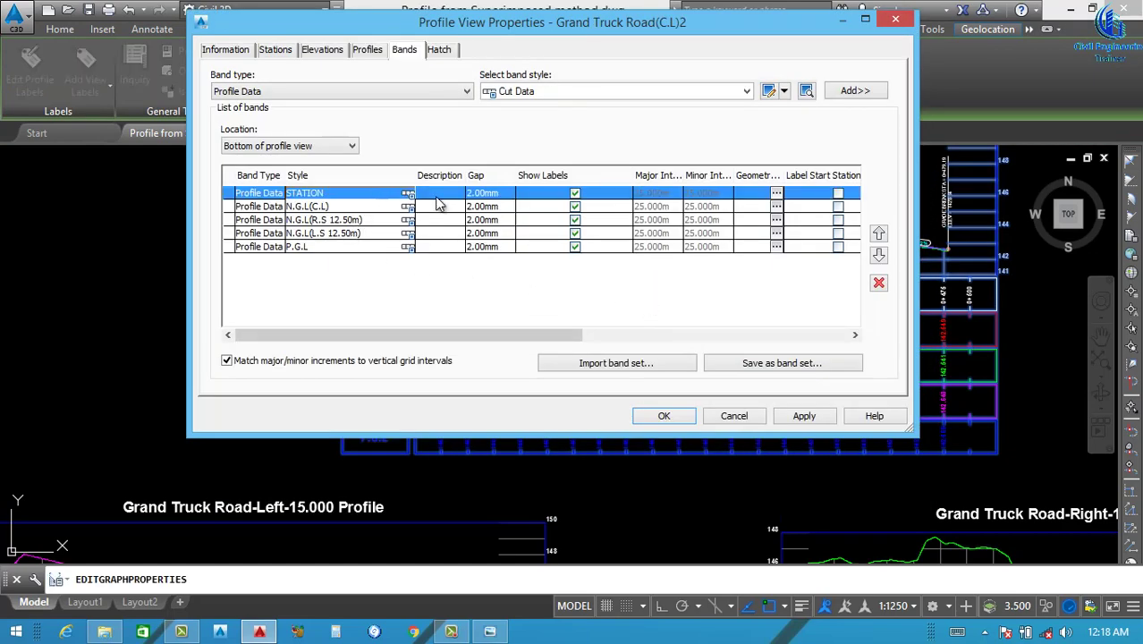
pyautogui.click(879, 256)
pyautogui.click(879, 256)
pyautogui.click(879, 256)
pyautogui.click(879, 256)
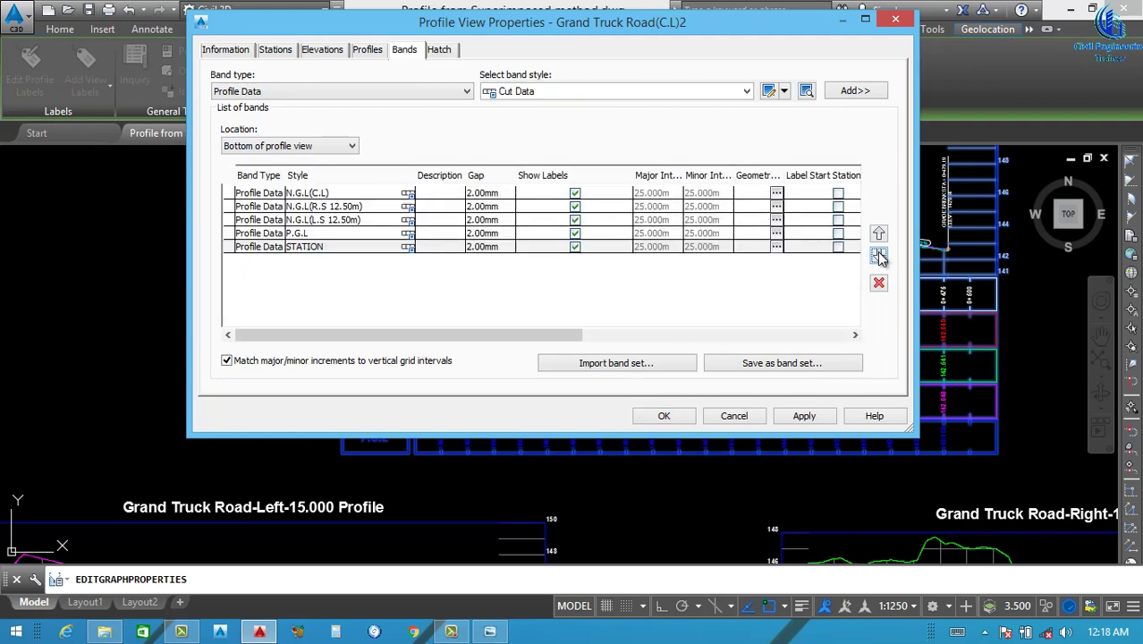
# Reorder the bottom bands so N.G.L(L.S 12.50m) comes first, followed by N.G.L(C.L) and N.G.L(R.S 12.50m).
pyautogui.click(325, 195)
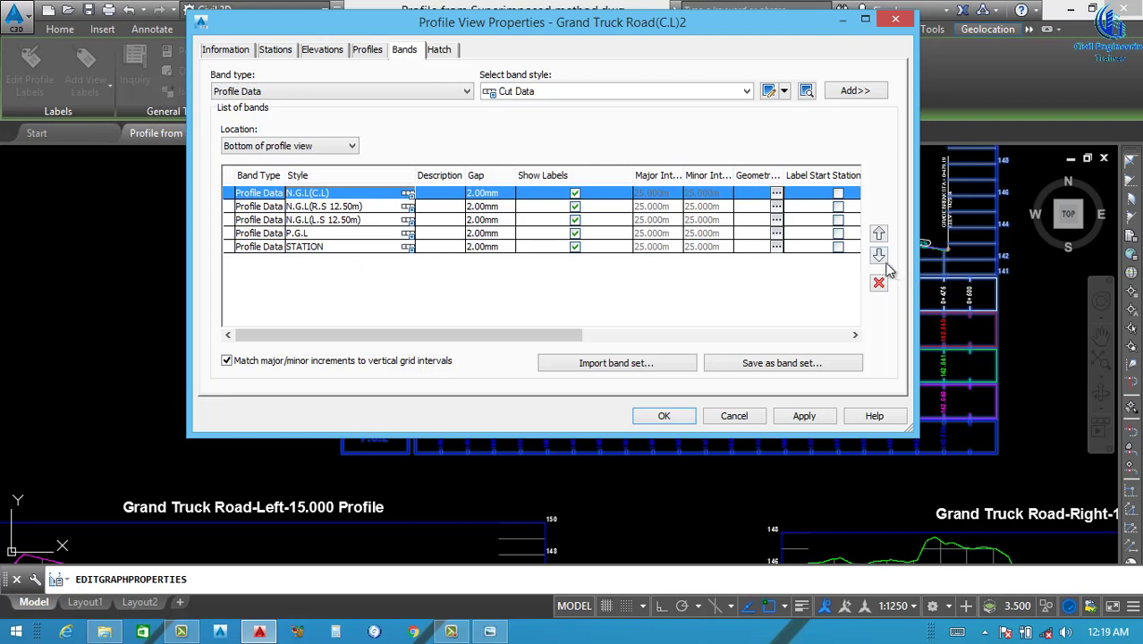
pyautogui.click(880, 256)
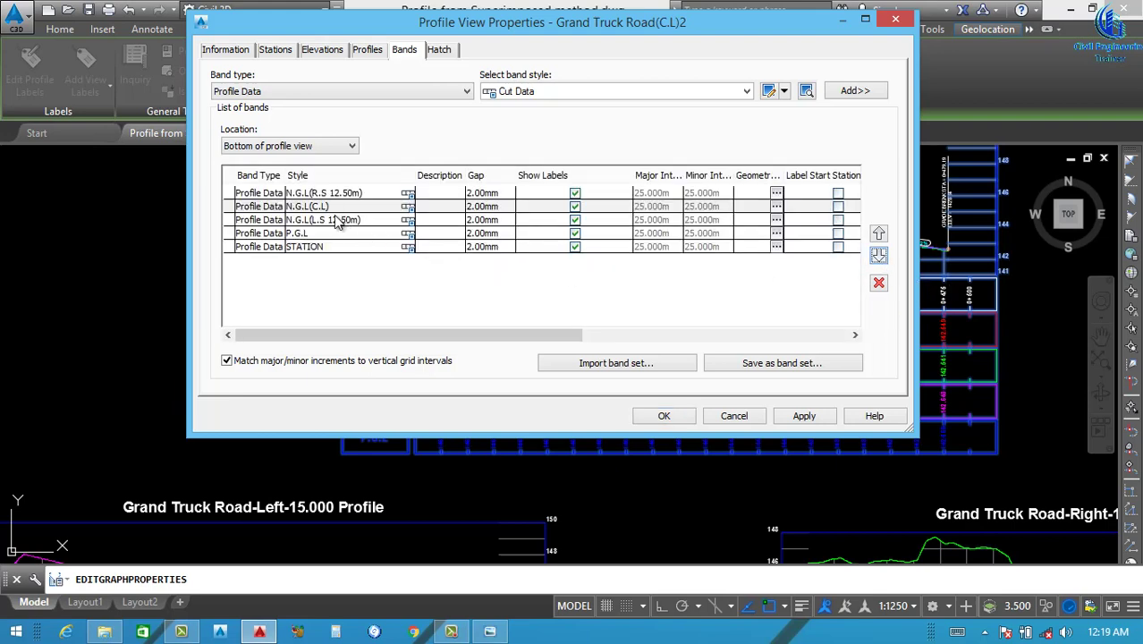
pyautogui.click(338, 220)
pyautogui.click(879, 234)
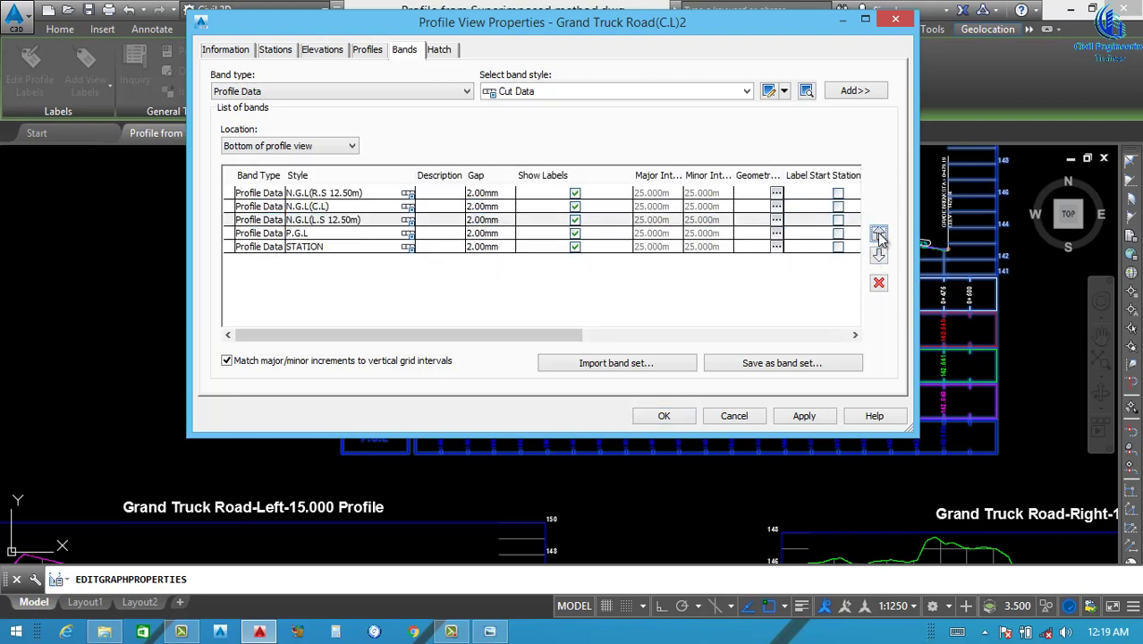
pyautogui.click(879, 234)
pyautogui.click(349, 207)
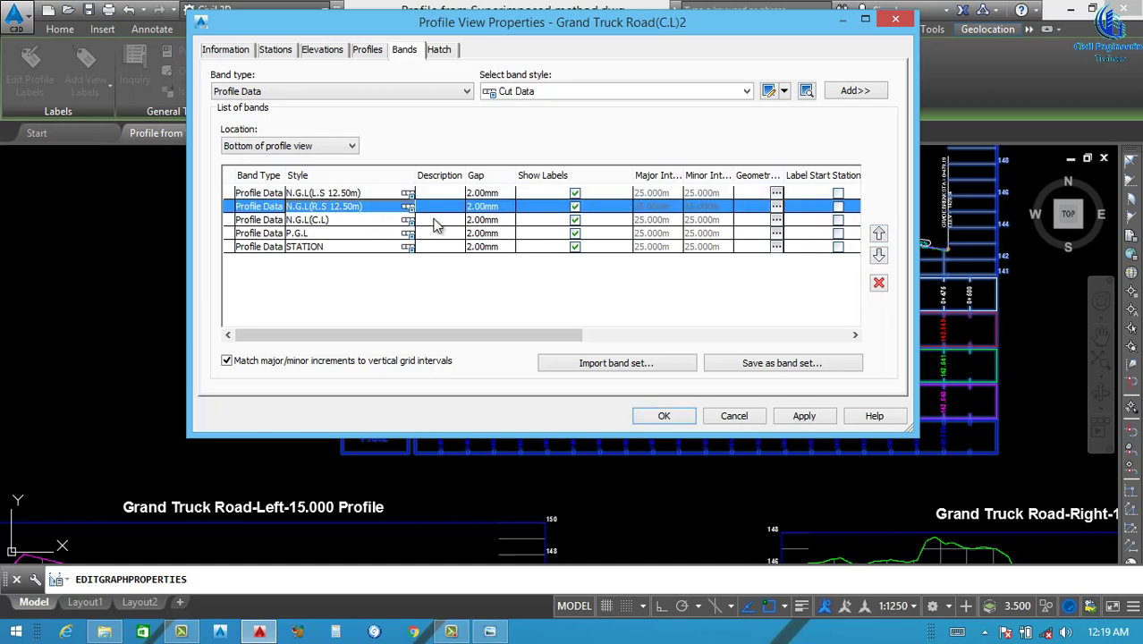
pyautogui.click(886, 257)
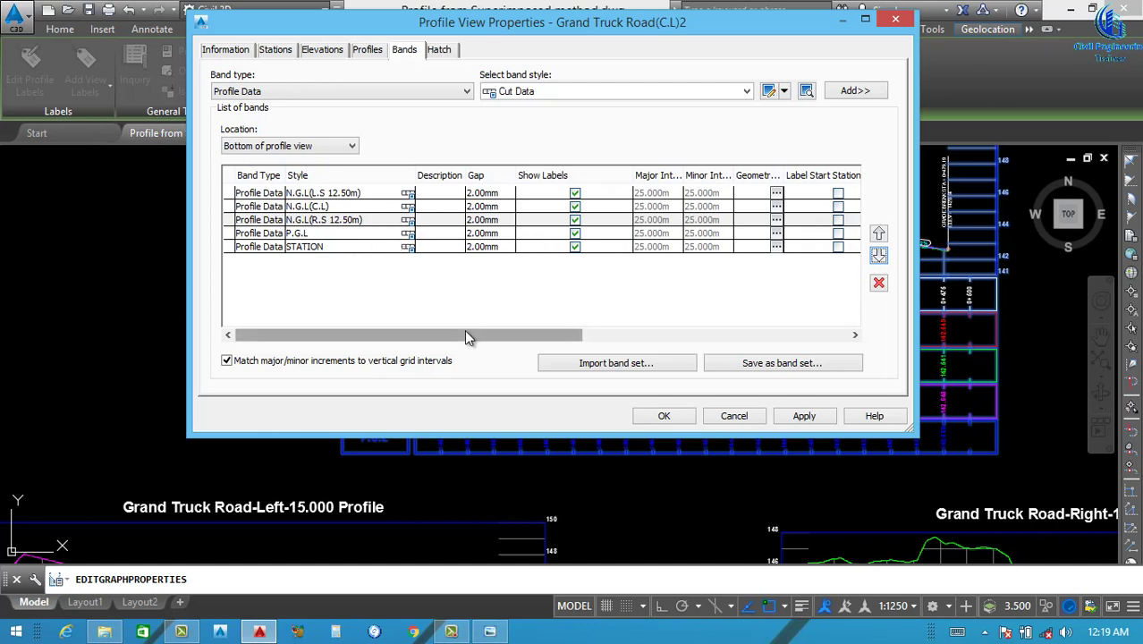
# Check the Profile1 and Profile2 assignments of the reordered bands, then apply and accept the profile view properties.
pyautogui.moveTo(461, 335); pyautogui.dragTo(447, 334)
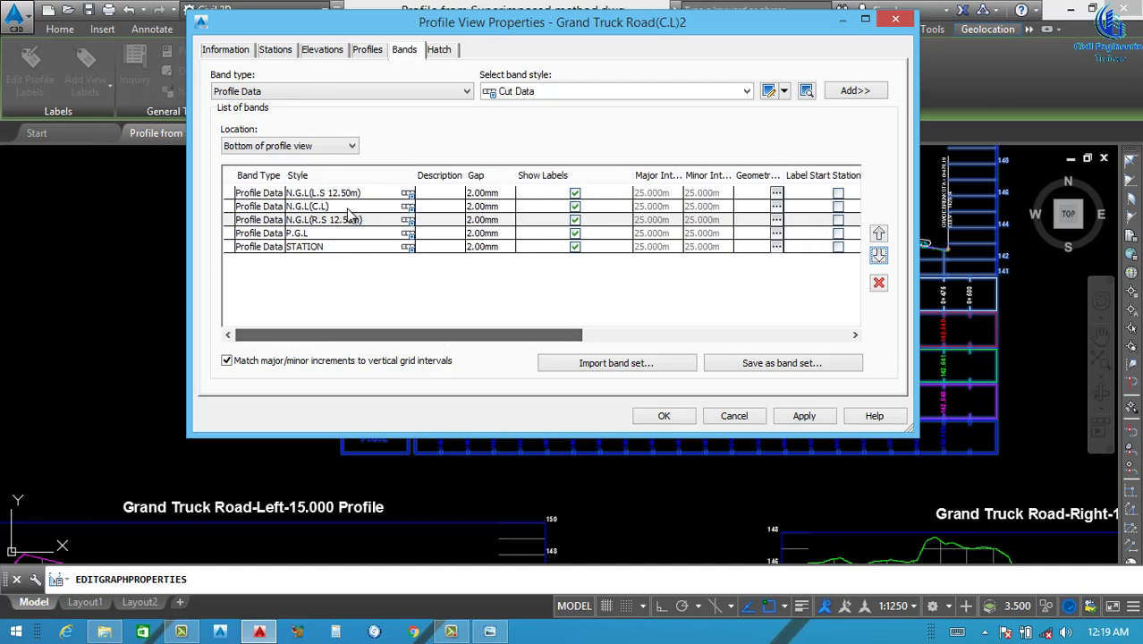
pyautogui.moveTo(349, 215); pyautogui.dragTo(319, 204)
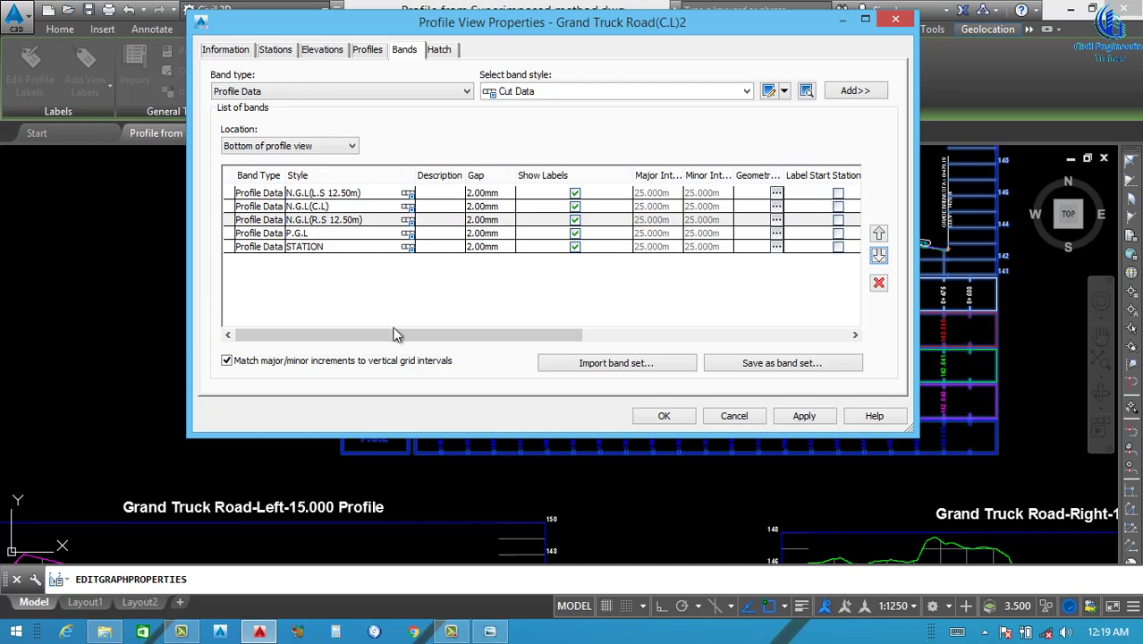
pyautogui.moveTo(397, 335); pyautogui.dragTo(613, 296)
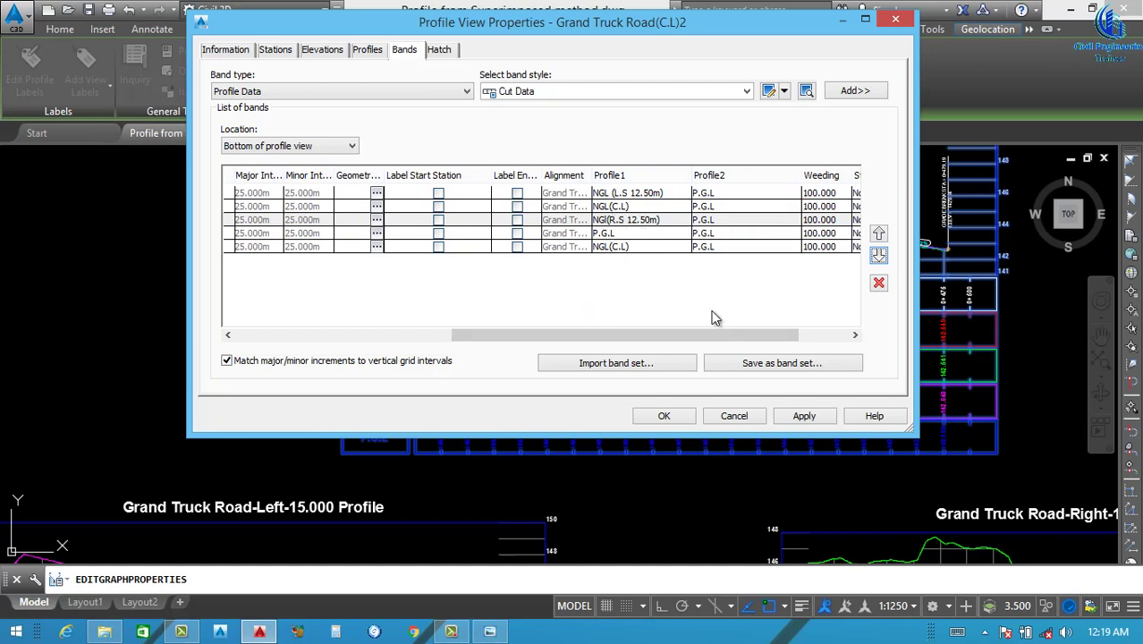
pyautogui.click(806, 417)
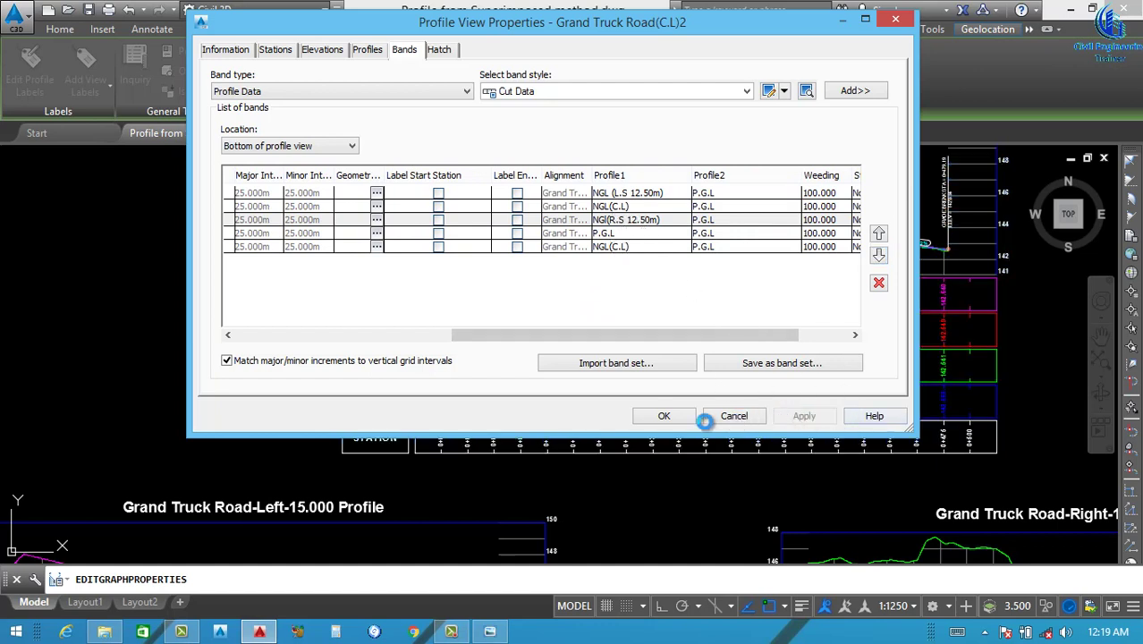
pyautogui.click(664, 416)
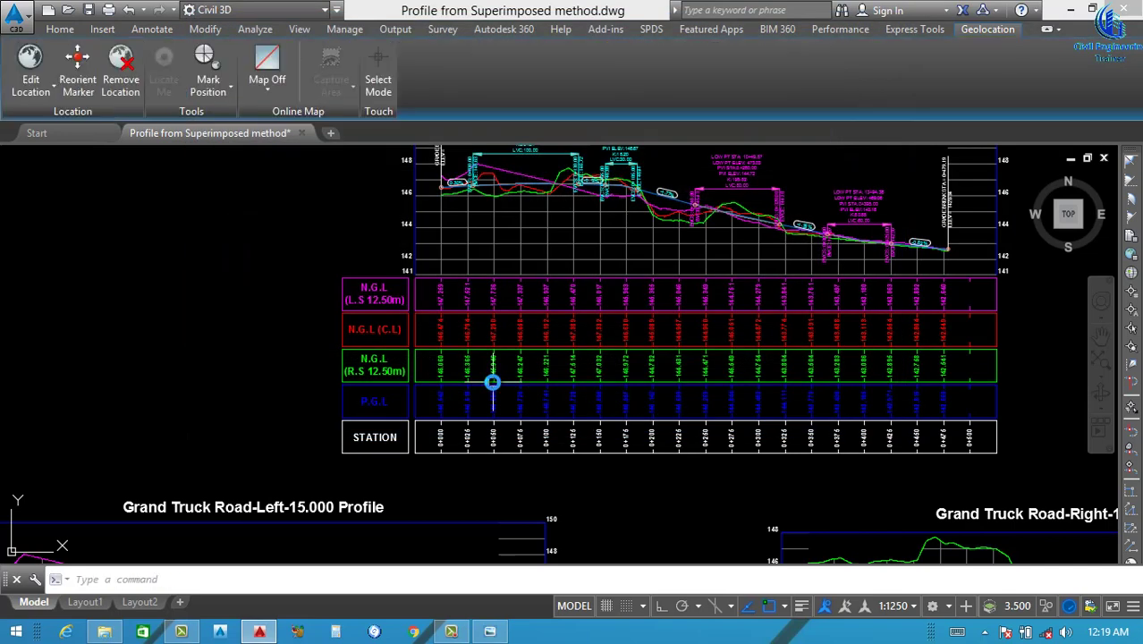
# Move the Grand Truck Road(C.L) profile view up and slightly left, farther from the left and right offset profile views.
pyautogui.scroll(-4, 475, 383)
pyautogui.click(617, 273)
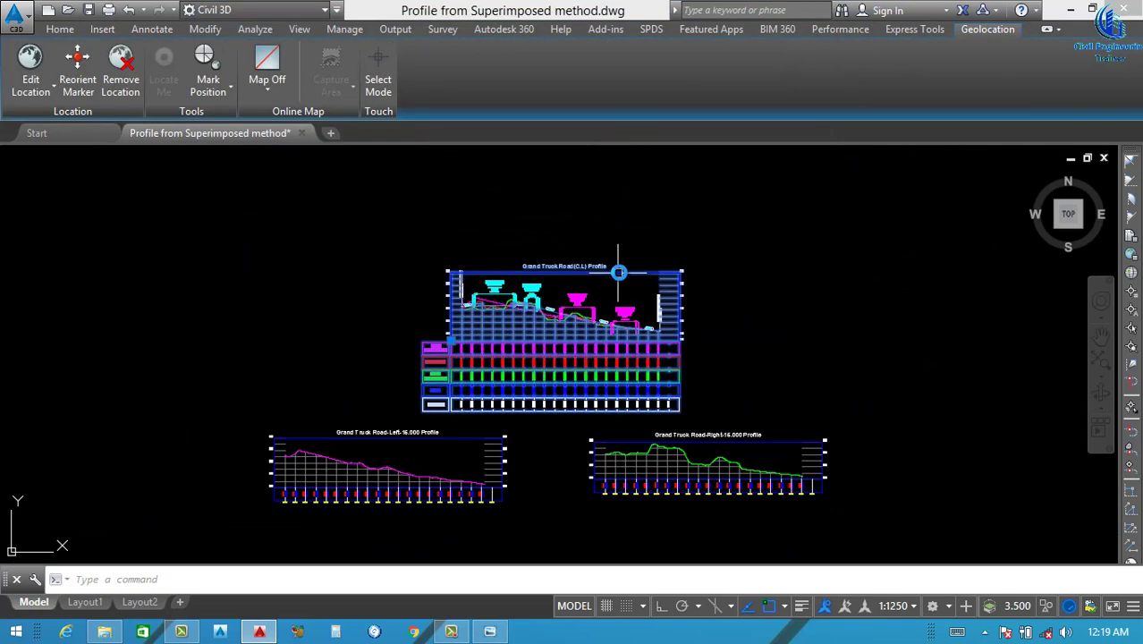
pyautogui.write('m')
pyautogui.press('Return')
pyautogui.click(788, 302)
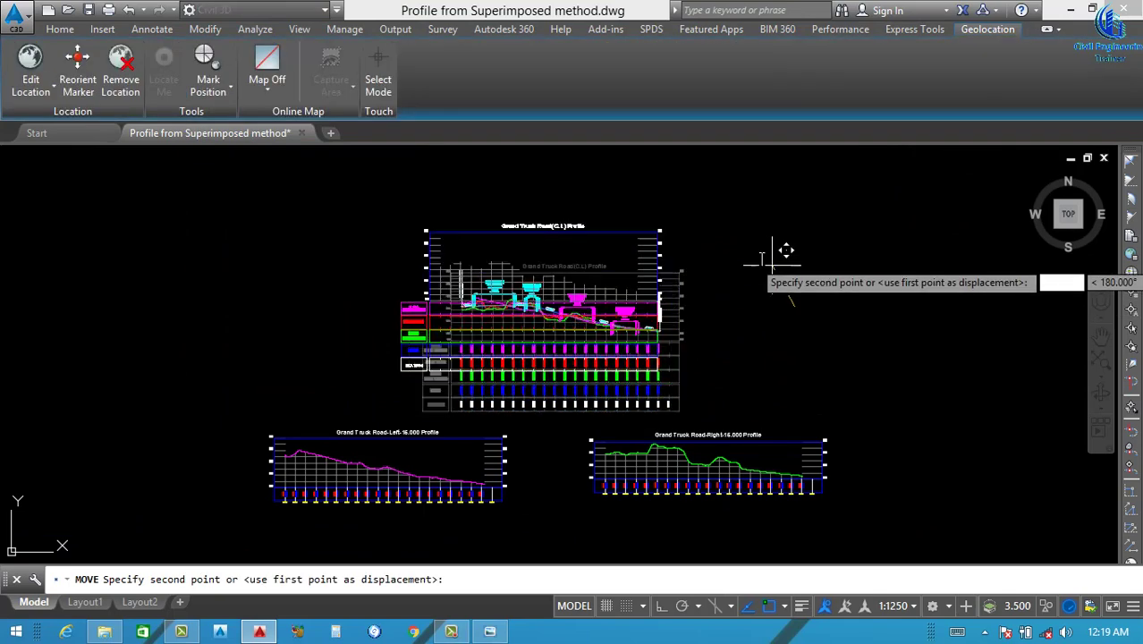
pyautogui.click(748, 248)
# Open the properties of the Grand Truck Road(C.L) profile view and bring up its station range settings.
pyautogui.scroll(4, 447, 322)
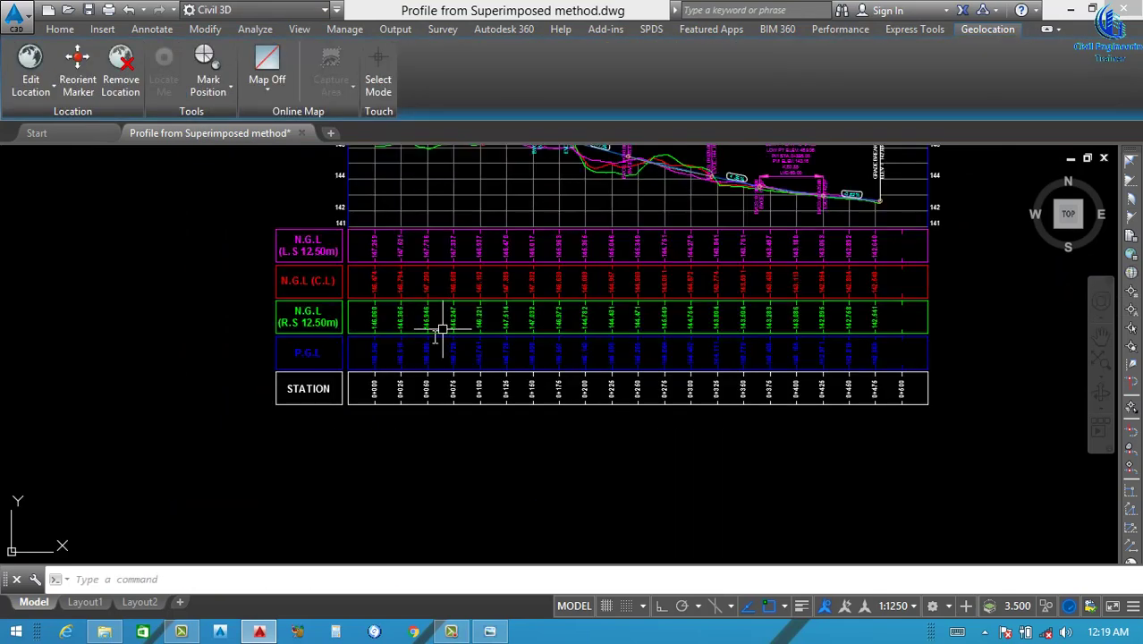
pyautogui.scroll(-3, 870, 359)
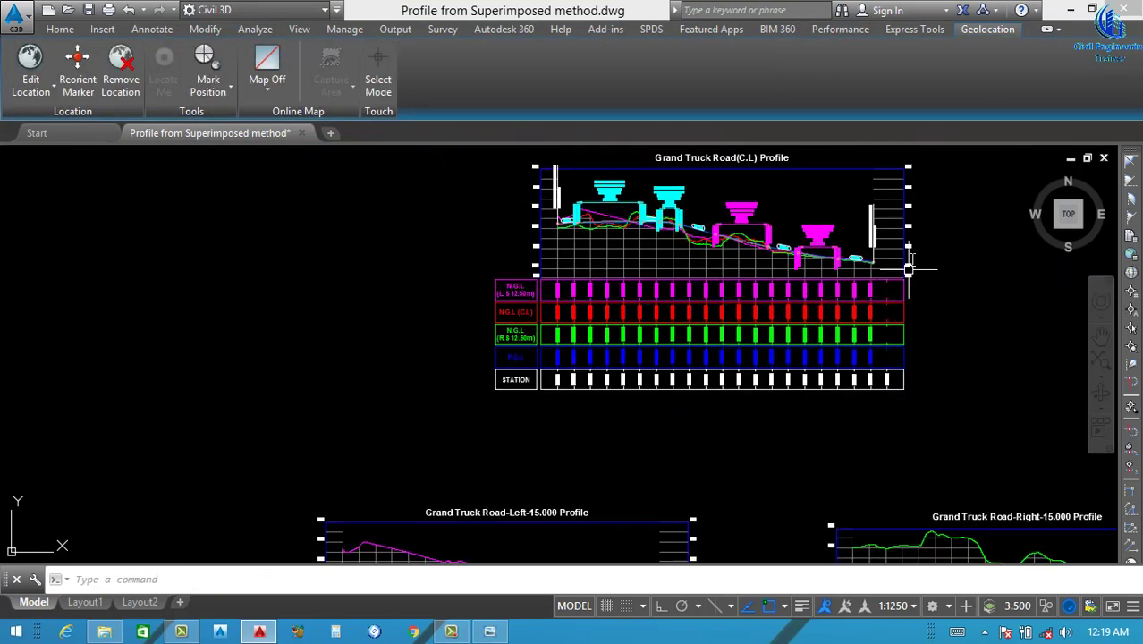
pyautogui.scroll(5, 904, 269)
pyautogui.scroll(-3, 824, 345)
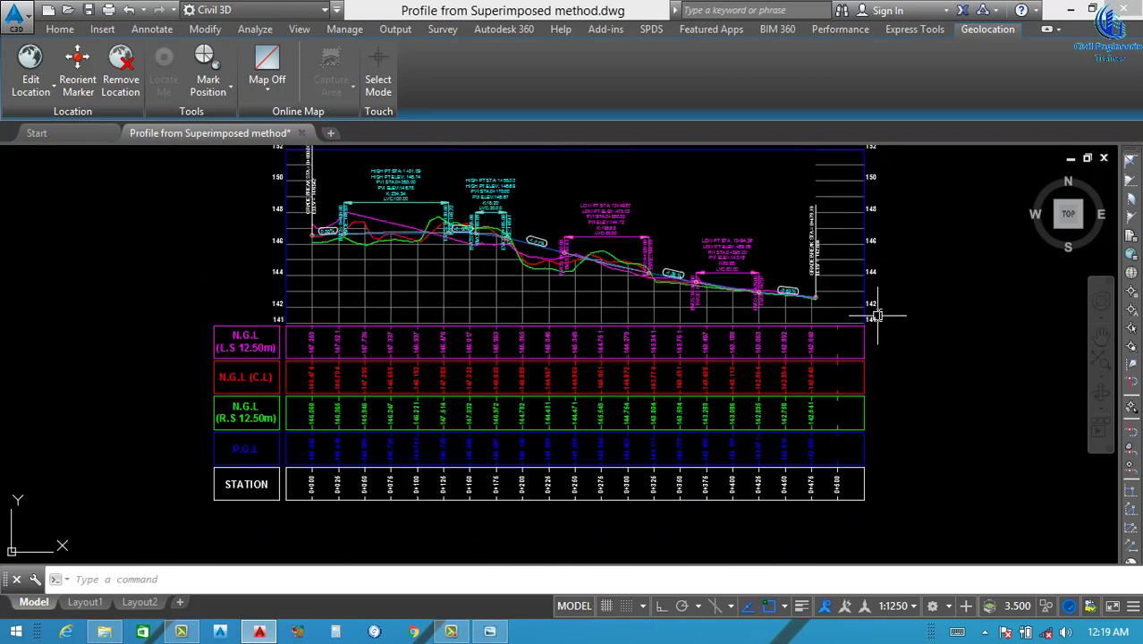
pyautogui.scroll(5, 803, 329)
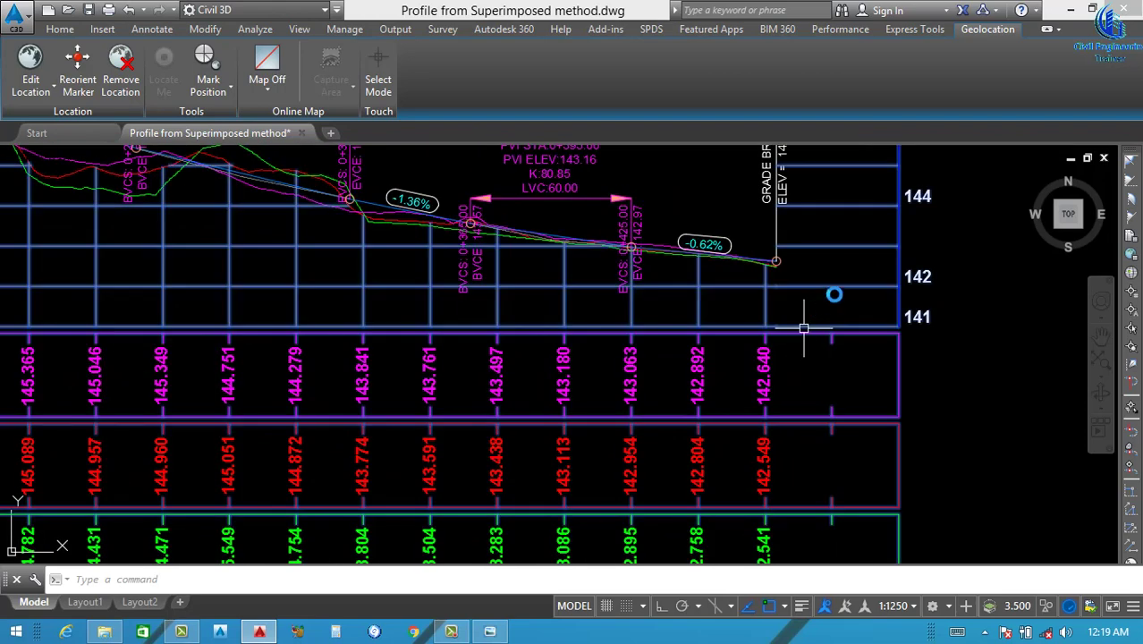
pyautogui.click(841, 290)
pyautogui.rightClick(872, 285)
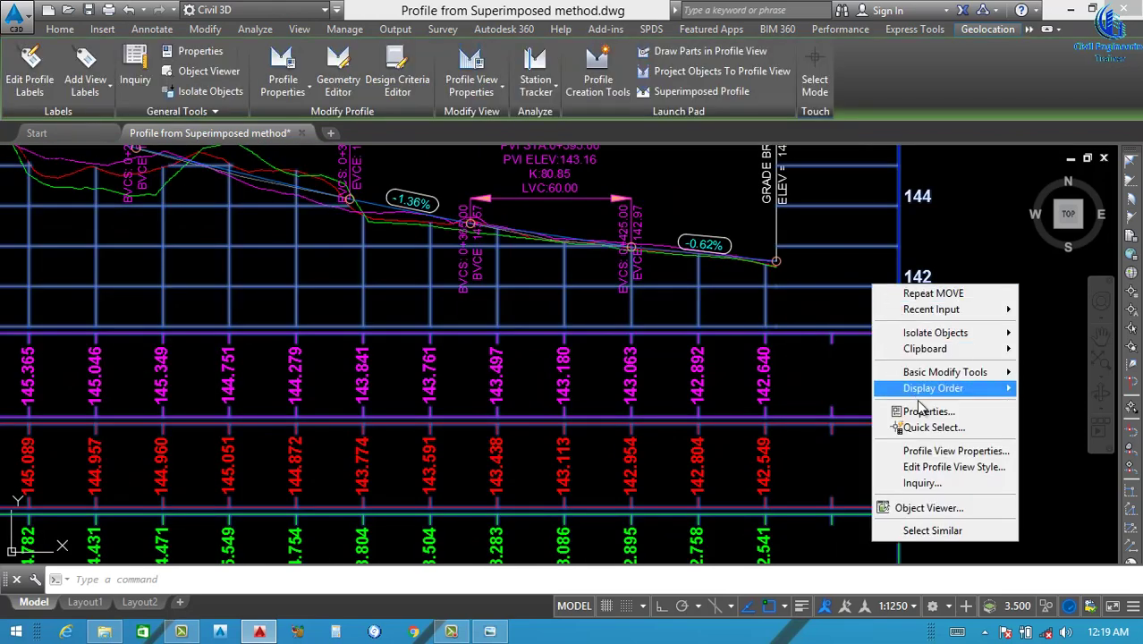
pyautogui.click(944, 452)
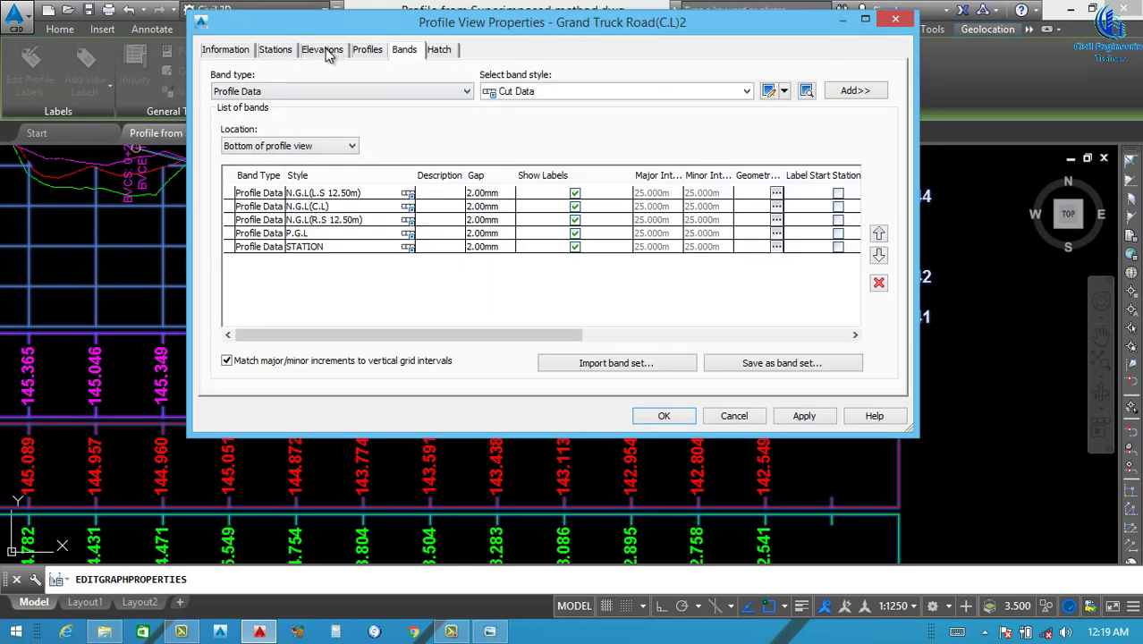
pyautogui.click(323, 51)
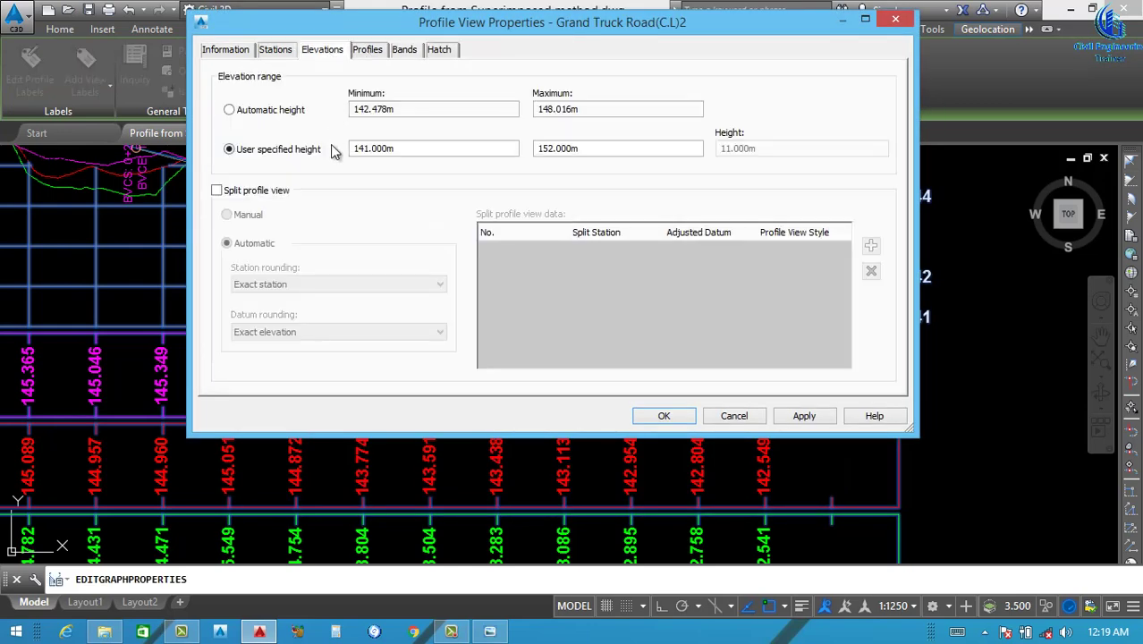
pyautogui.click(278, 51)
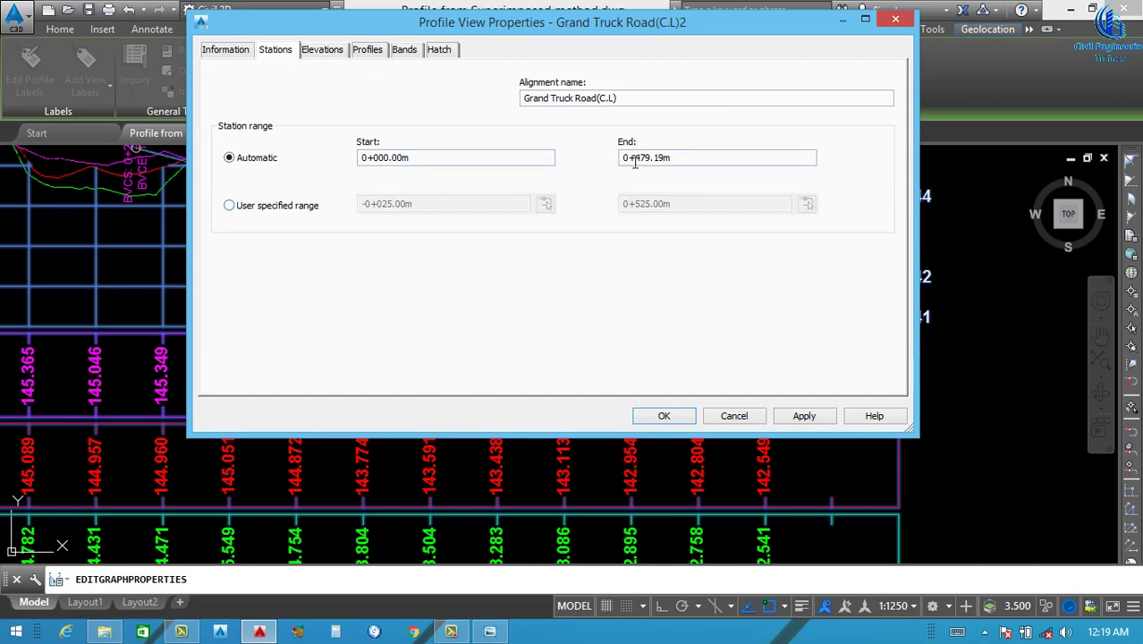
# Use a user specified station range from -0+010.00 m to 0+485.00 m, then apply and accept the profile view properties.
pyautogui.click(258, 208)
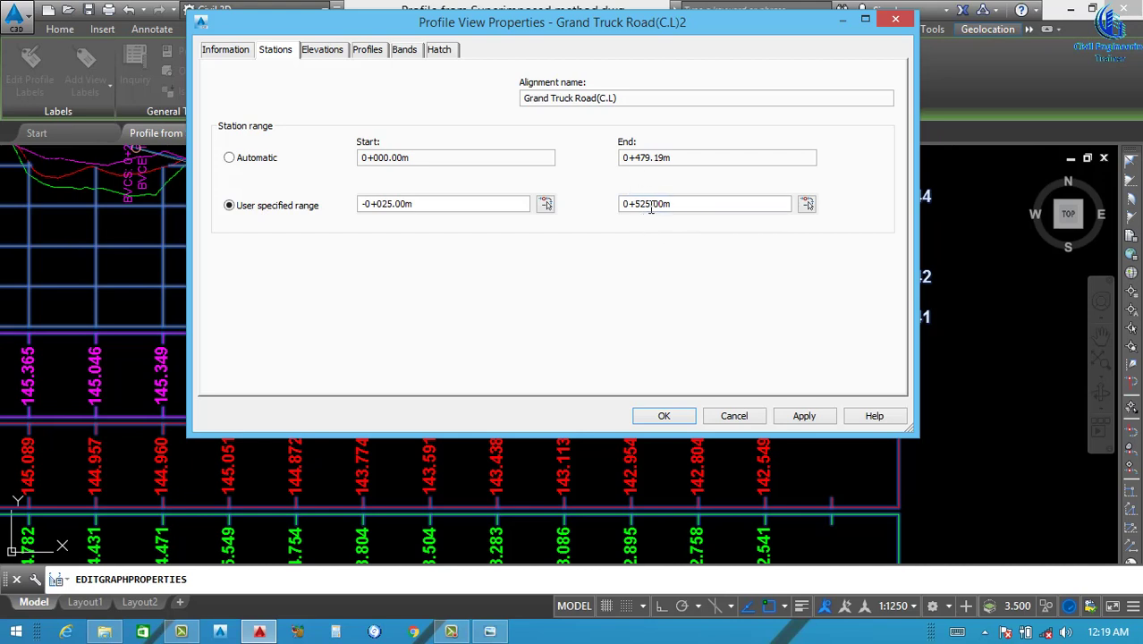
pyautogui.moveTo(651, 208); pyautogui.dragTo(637, 209)
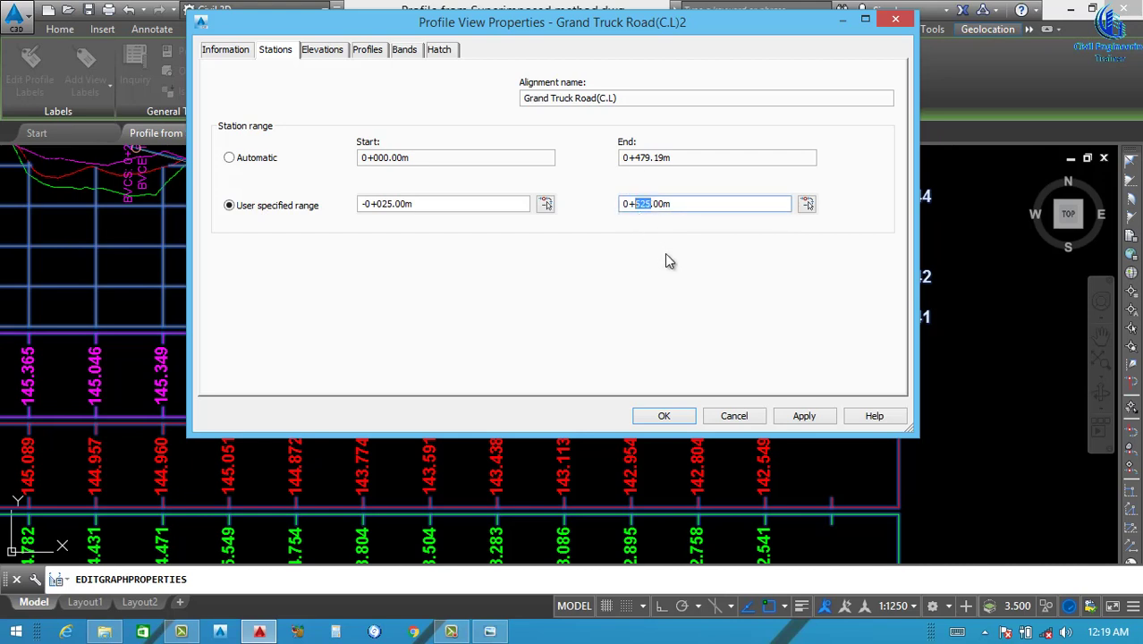
pyautogui.write('485')
pyautogui.moveTo(388, 204); pyautogui.dragTo(383, 208)
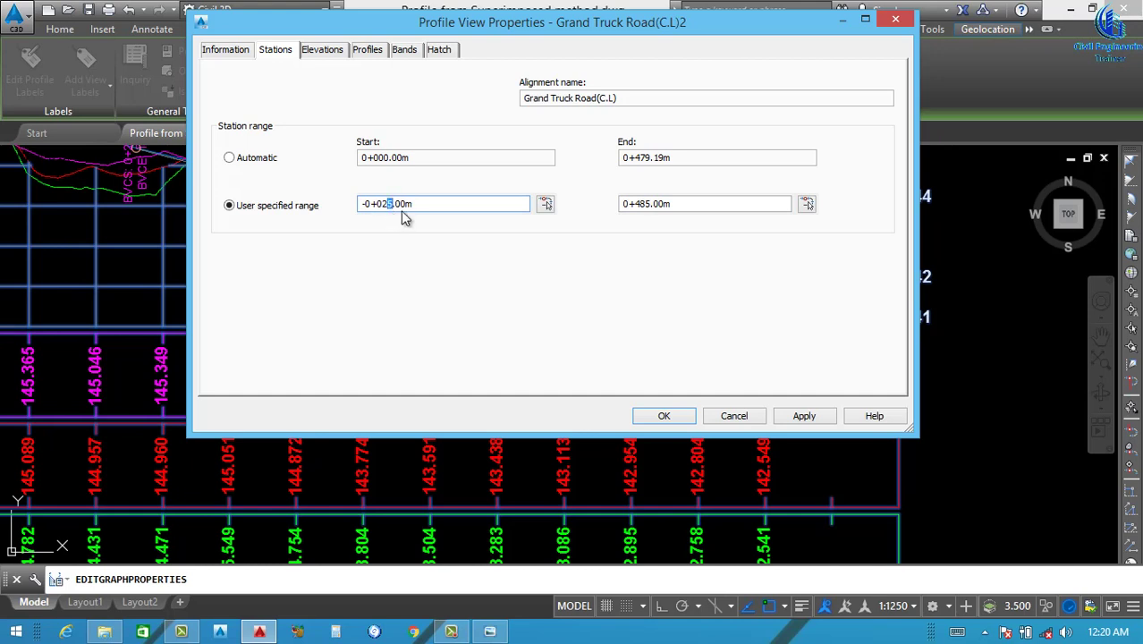
pyautogui.write('10')
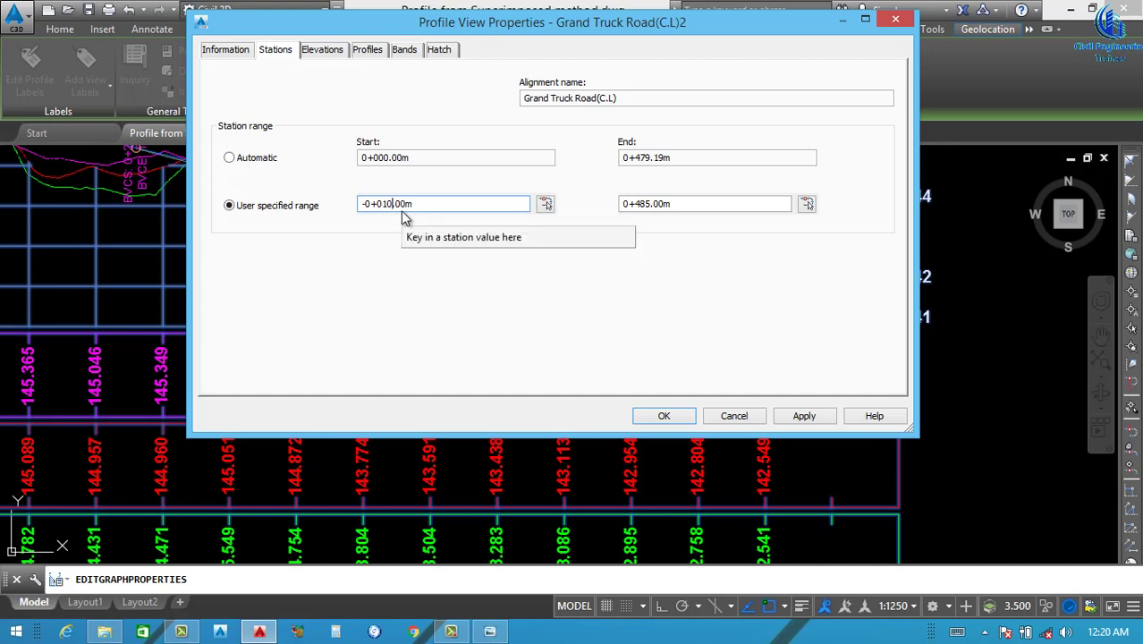
pyautogui.click(804, 417)
pyautogui.click(663, 416)
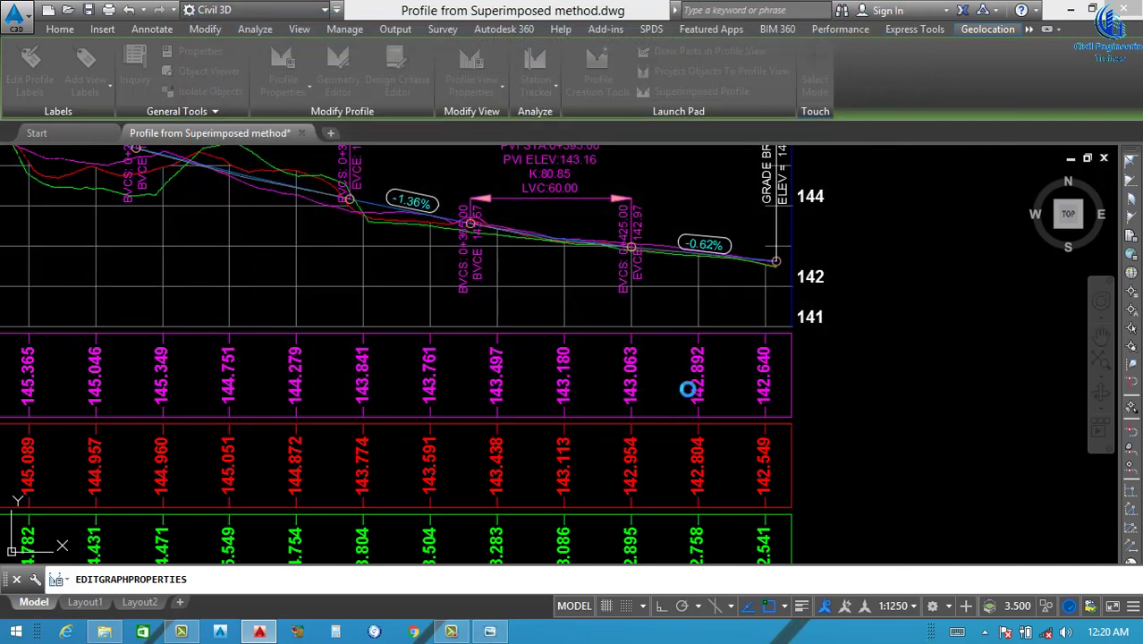
# Open the style of the Grand Truck Road(C.L) profile view for editing.
pyautogui.scroll(-6, 736, 326)
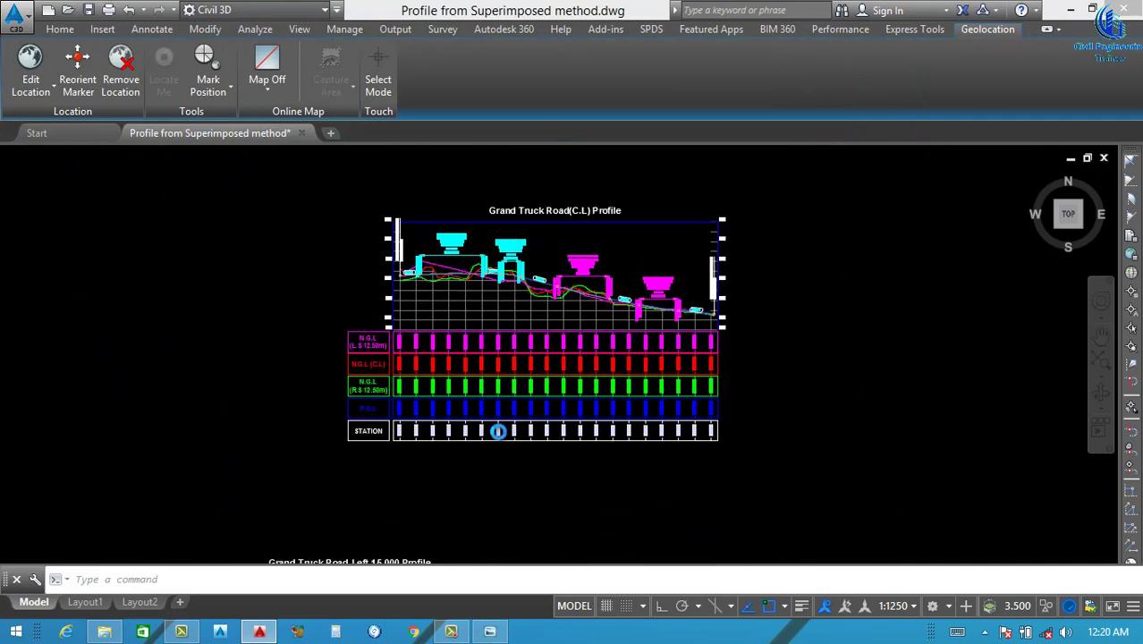
pyautogui.scroll(5, 498, 431)
pyautogui.click(434, 450)
pyautogui.scroll(3, 434, 450)
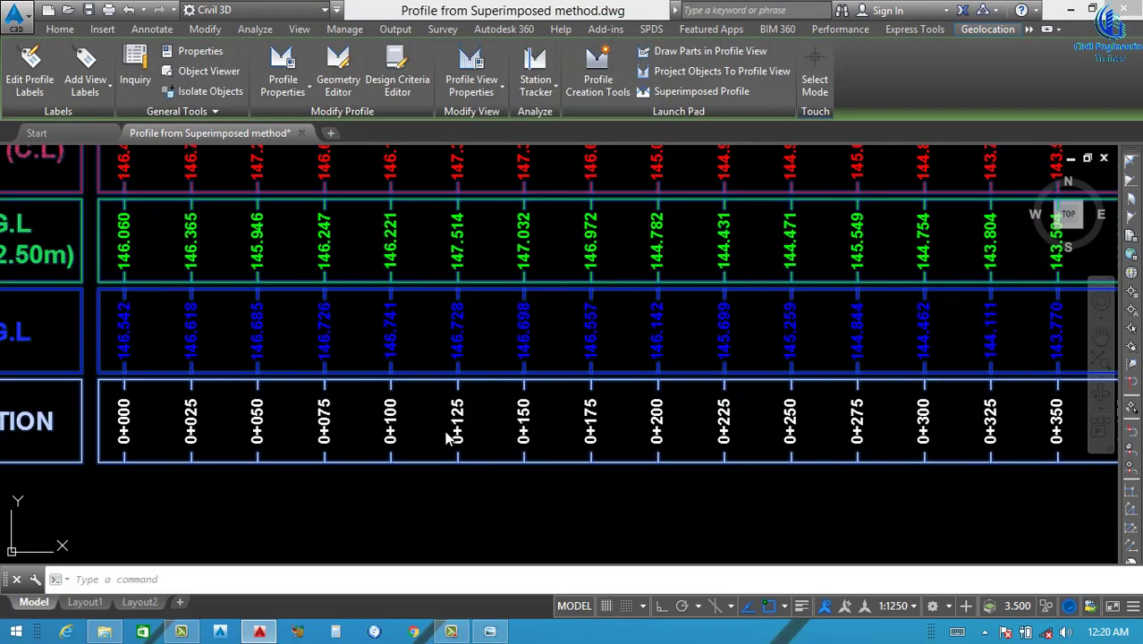
pyautogui.rightClick(441, 439)
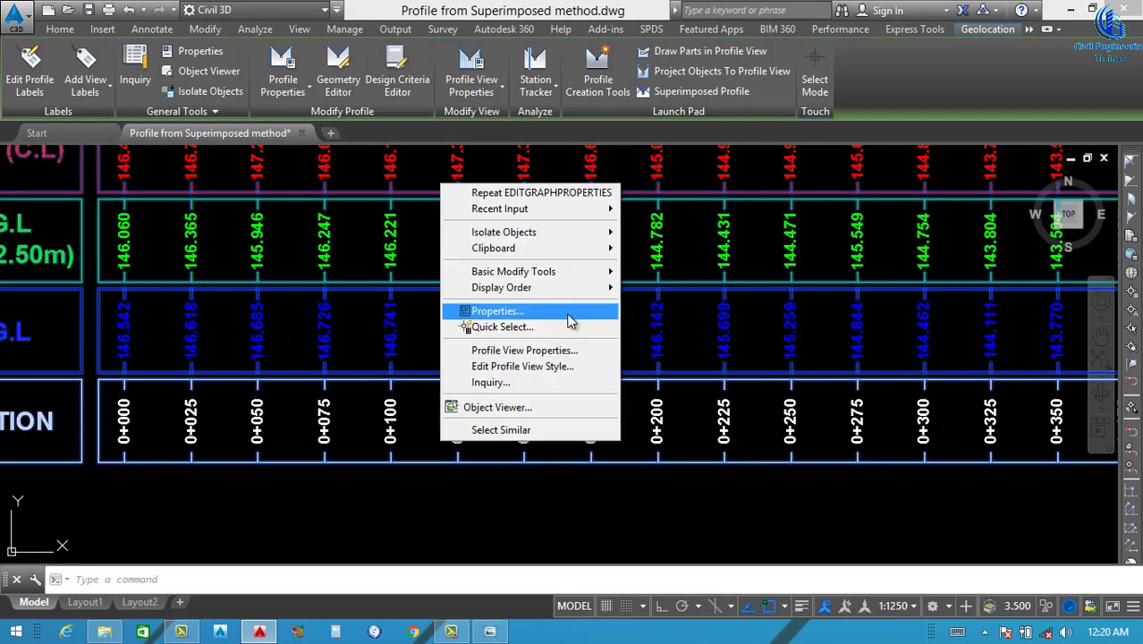
pyautogui.click(507, 371)
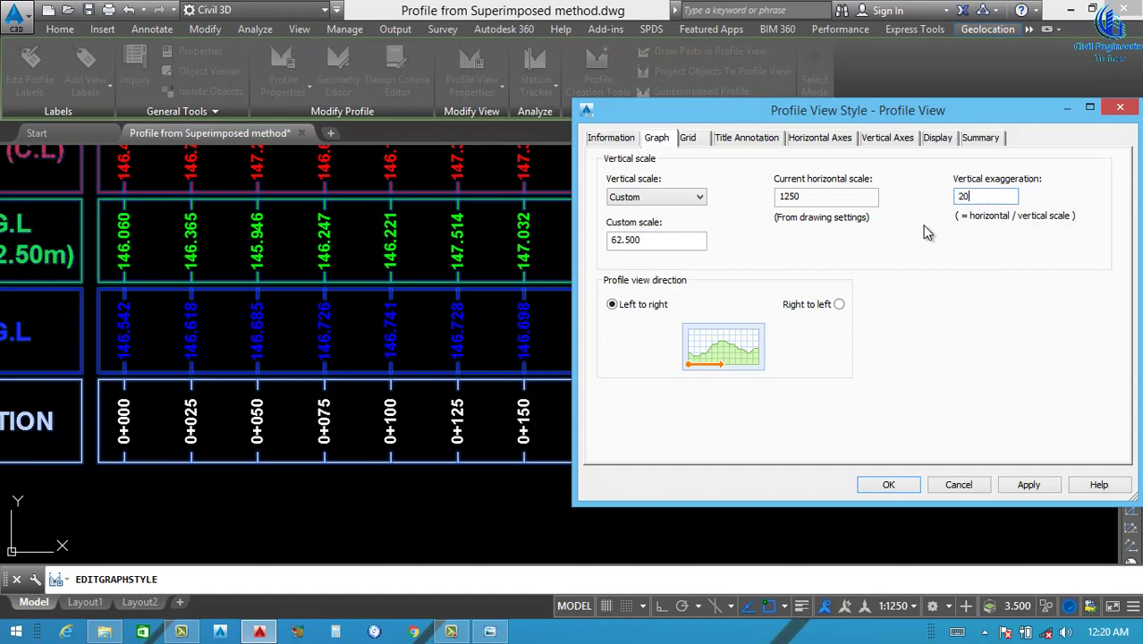
# Set the major and minor tick intervals of the bottom horizontal axis to 20 m, then apply and accept the style.
pyautogui.click(768, 142)
pyautogui.click(809, 142)
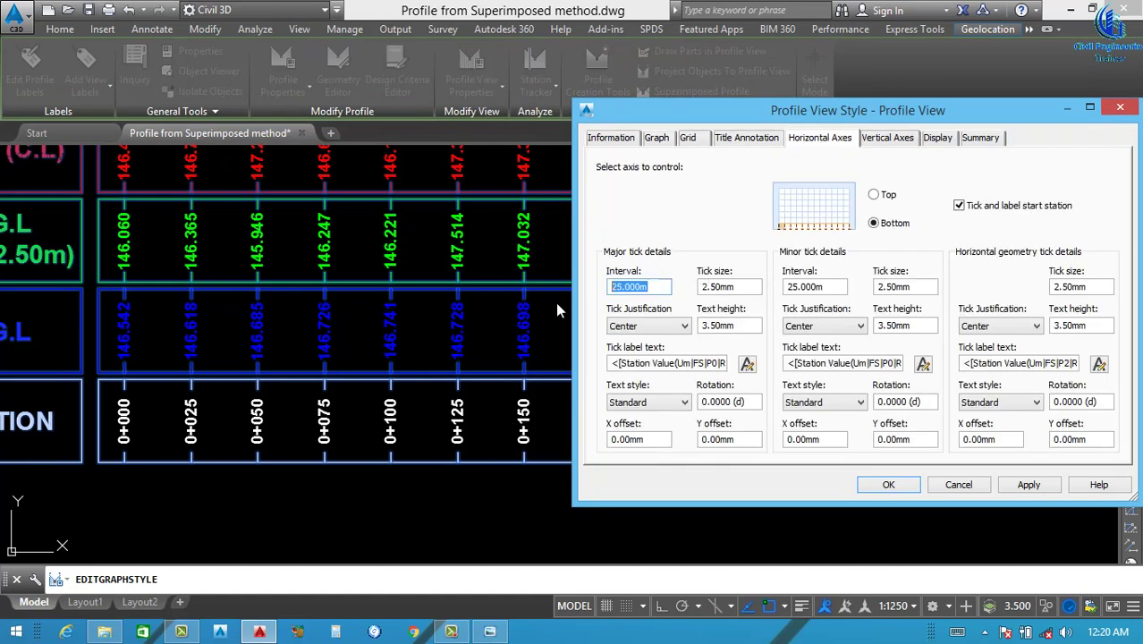
pyautogui.write('20')
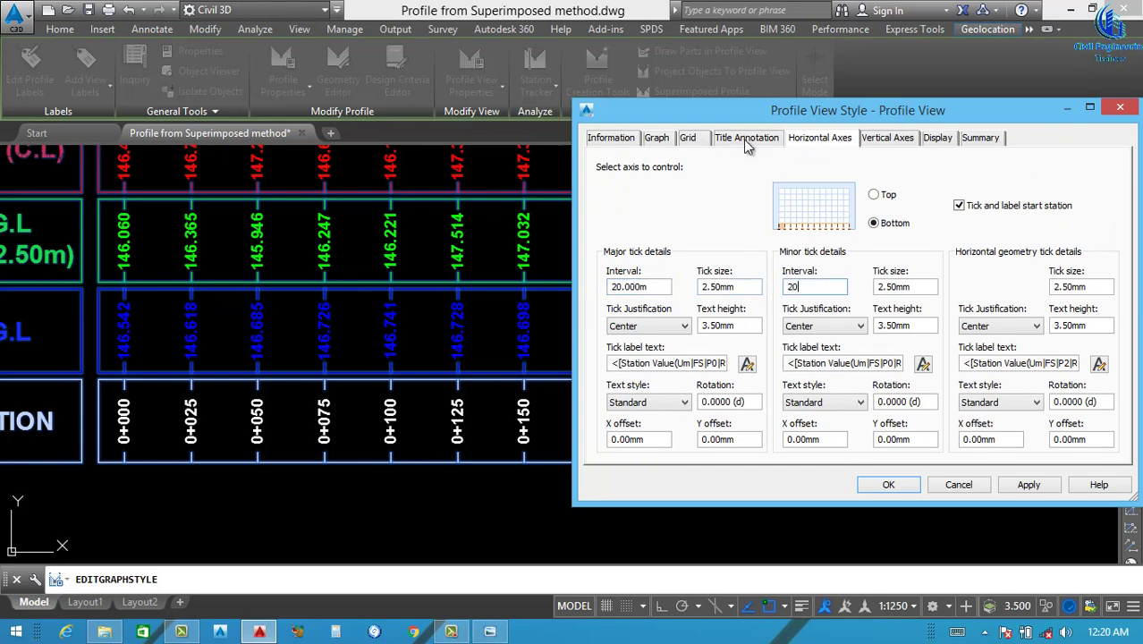
pyautogui.moveTo(829, 120); pyautogui.dragTo(639, 102)
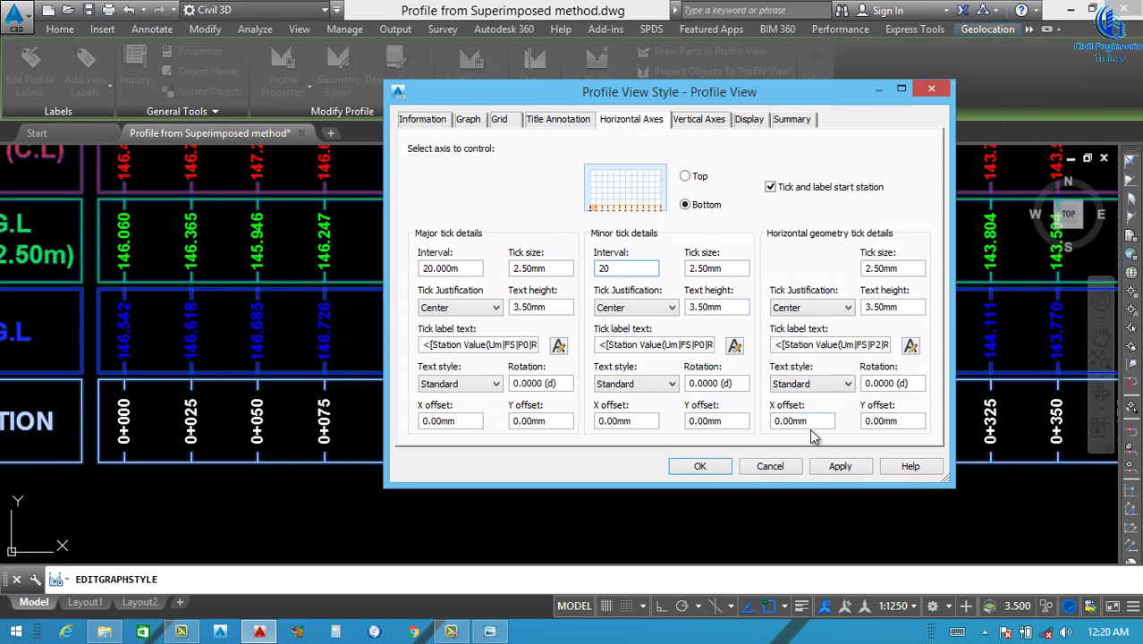
pyautogui.click(838, 466)
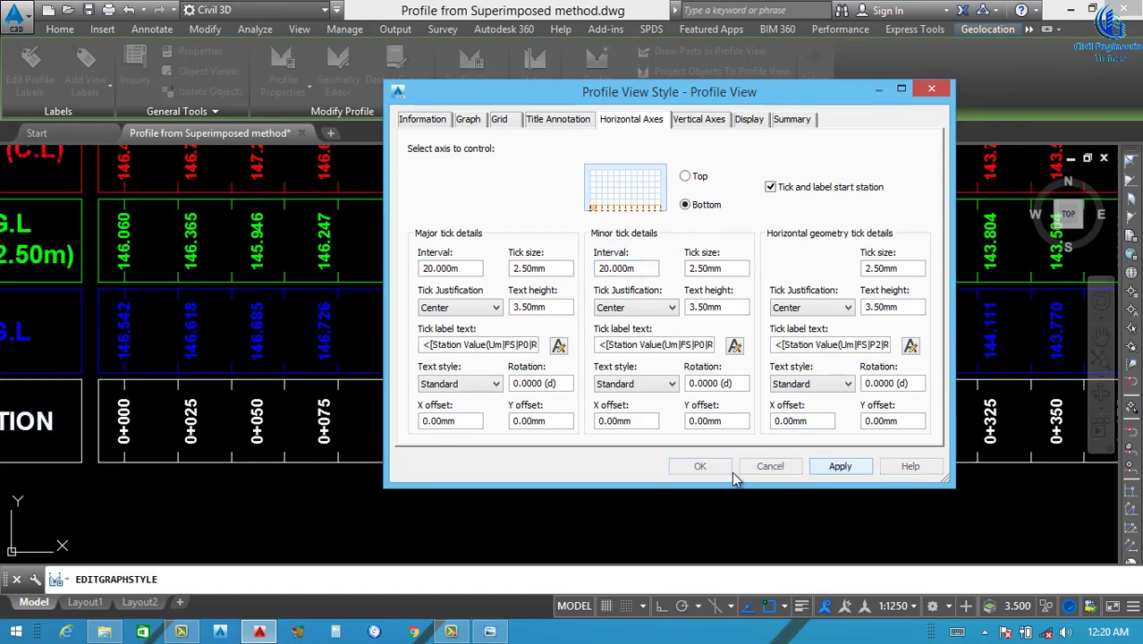
pyautogui.click(700, 467)
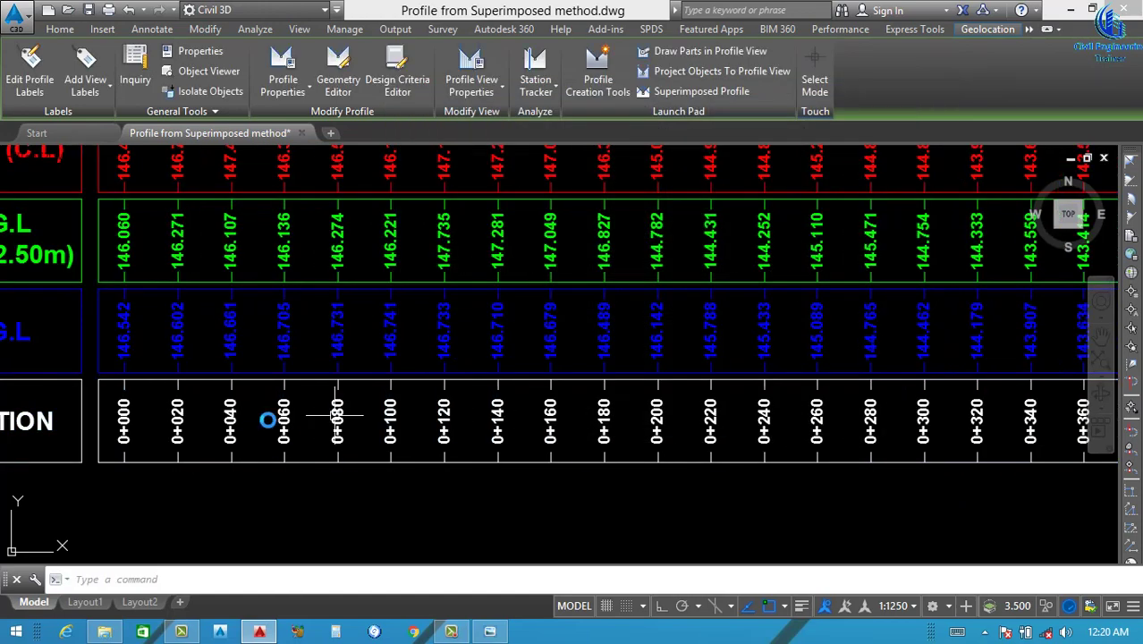
pyautogui.scroll(-5, 566, 403)
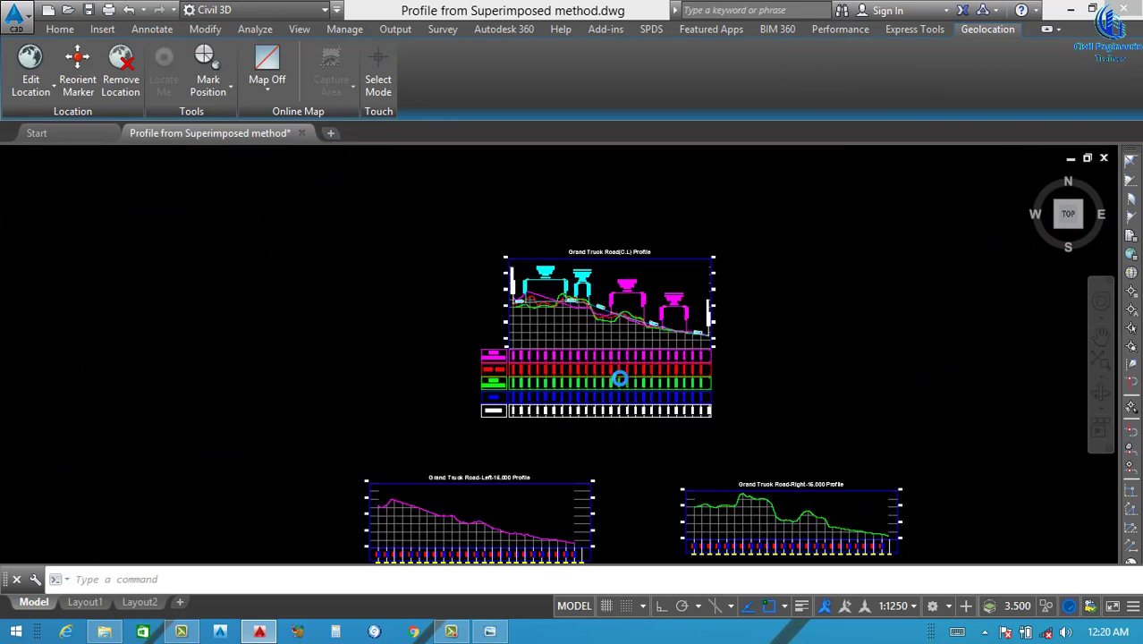
# Set the drawing's annotation scale to 1:750.
pyautogui.scroll(2, 619, 376)
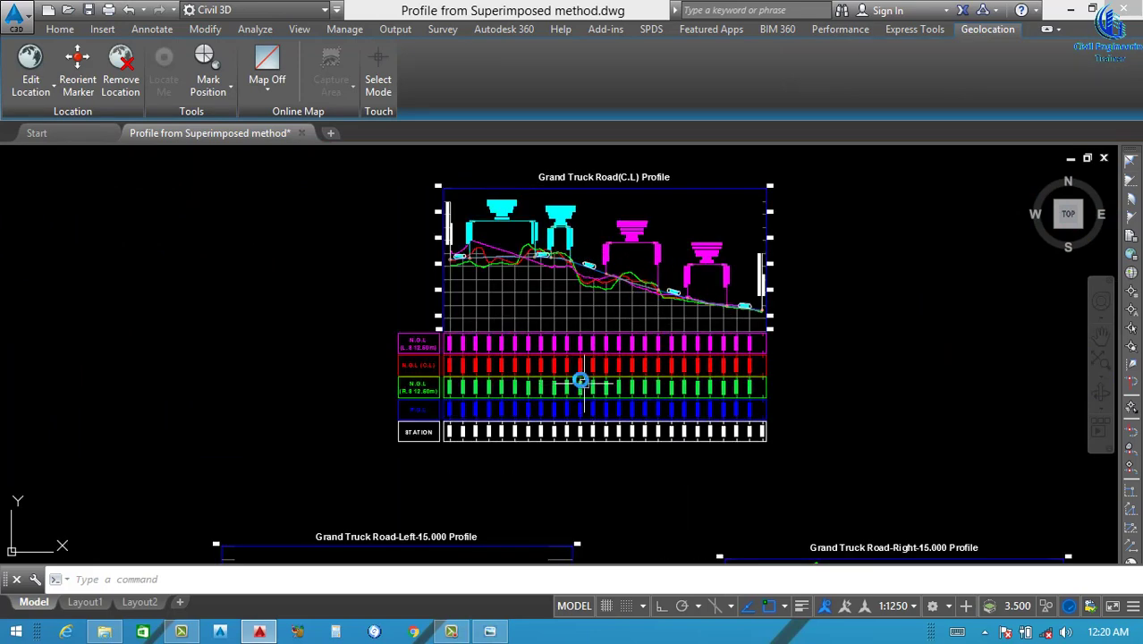
pyautogui.click(914, 608)
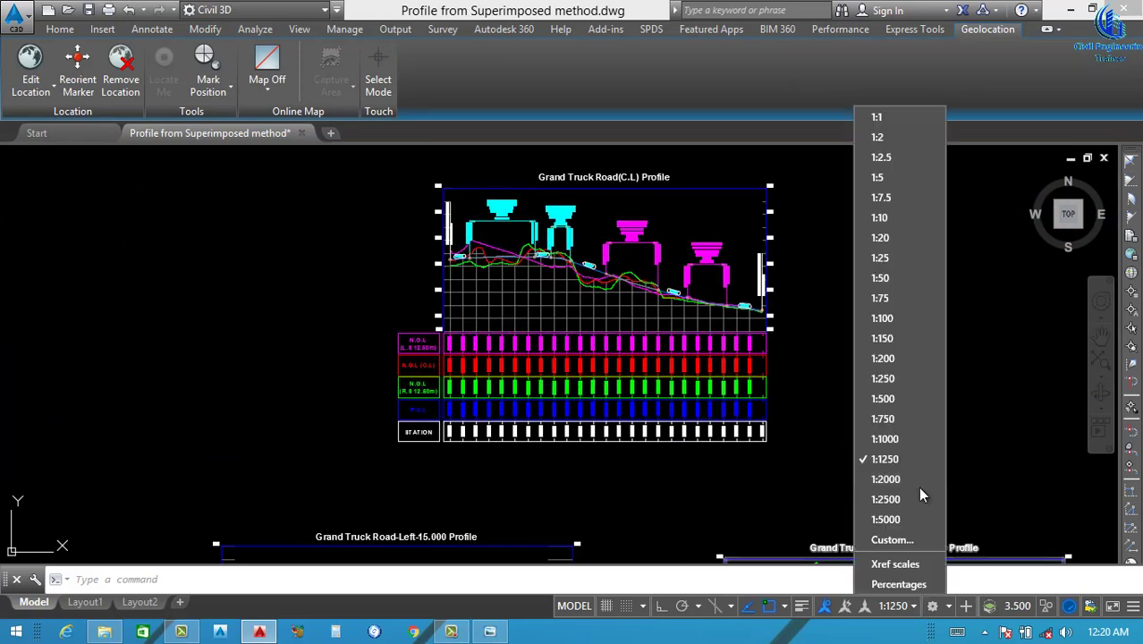
pyautogui.click(883, 418)
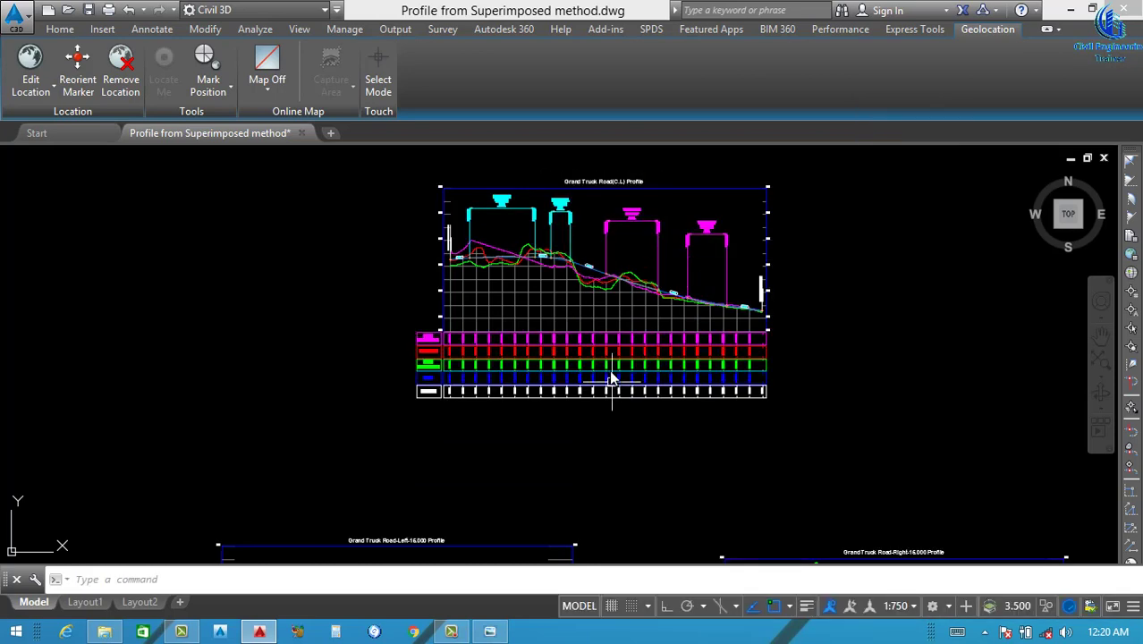
# Examine the N.G.L, P.G.L and station values in the data bands below the Grand Truck Road(C.L) profile view for legibility.
pyautogui.scroll(8, 611, 378)
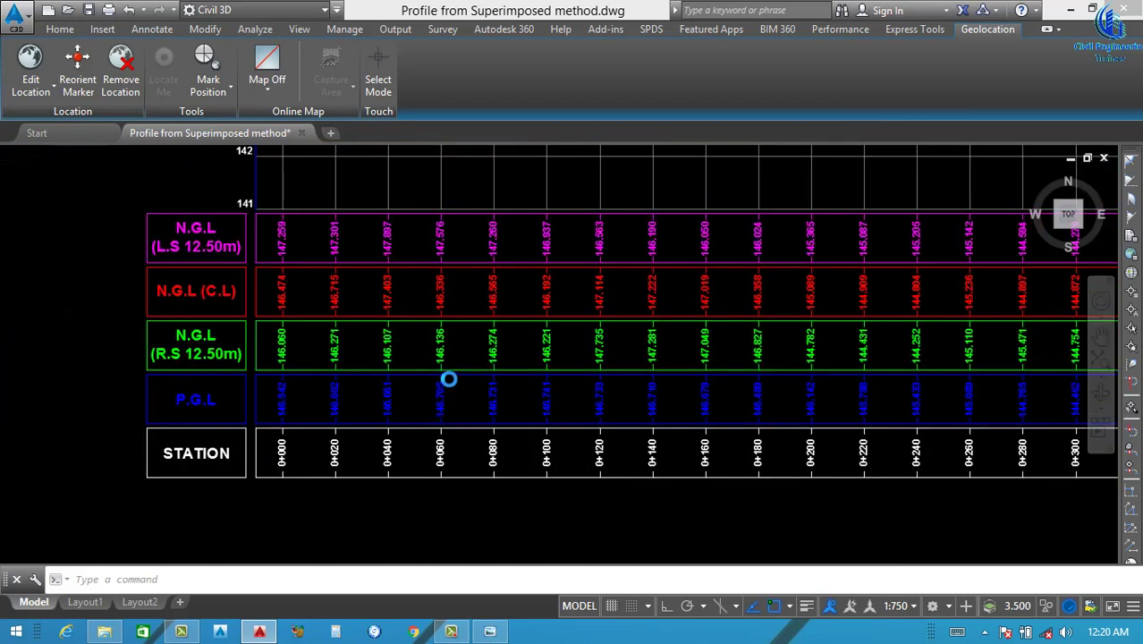
pyautogui.scroll(-3, 383, 362)
pyautogui.scroll(6, 345, 324)
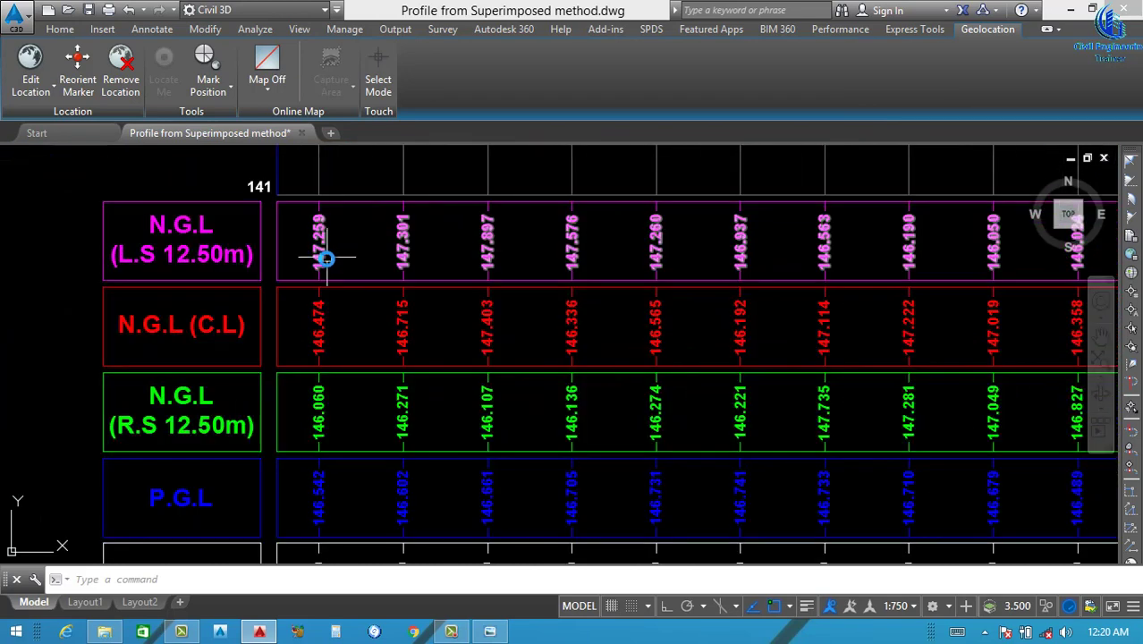
pyautogui.scroll(-3, 322, 304)
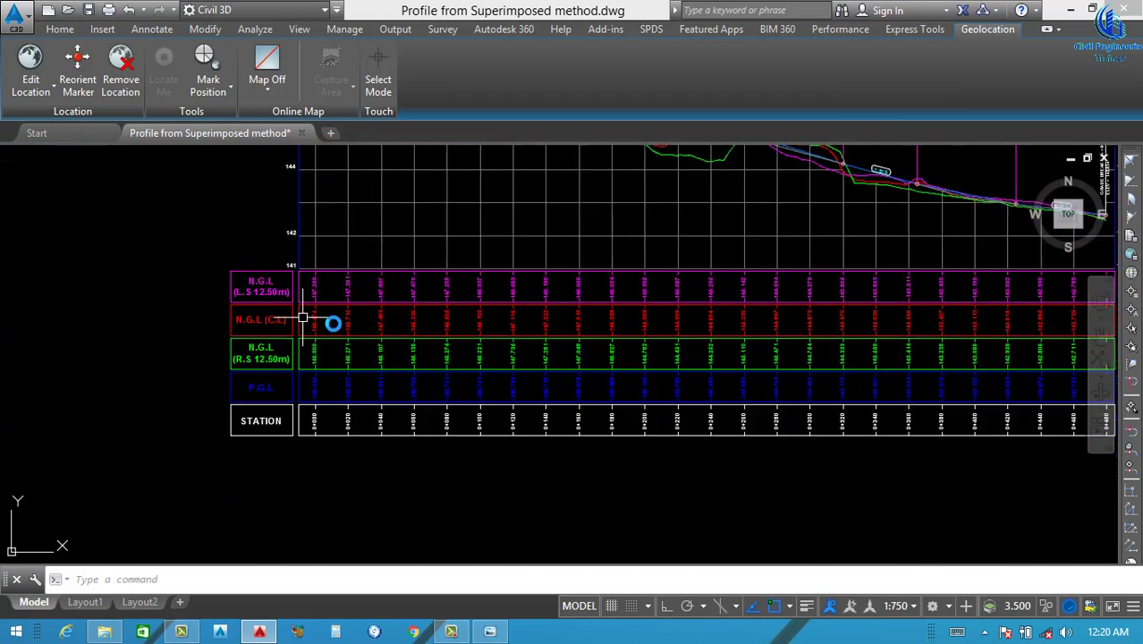
pyautogui.scroll(-4, 375, 327)
pyautogui.scroll(2, 428, 326)
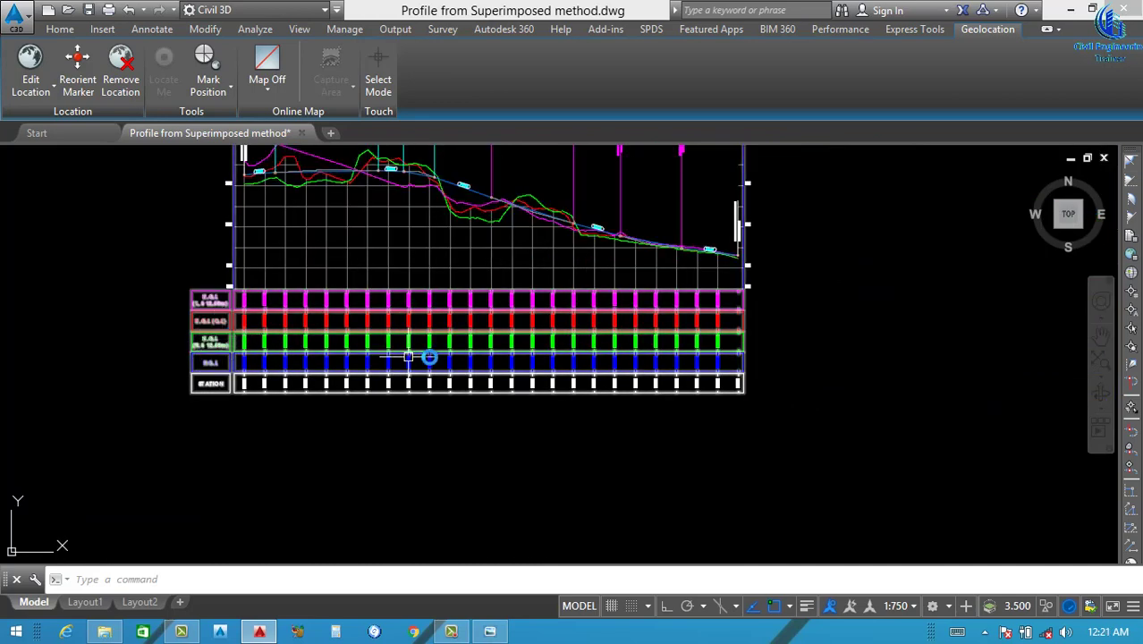
pyautogui.scroll(4, 220, 336)
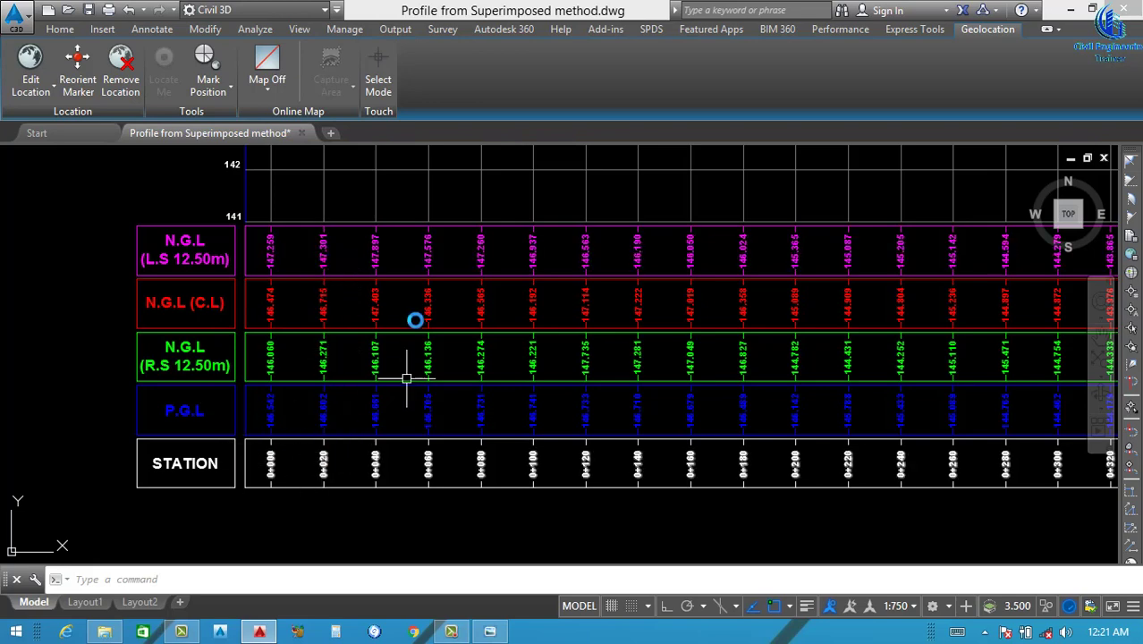
pyautogui.scroll(-2, 330, 421)
pyautogui.scroll(2, 315, 474)
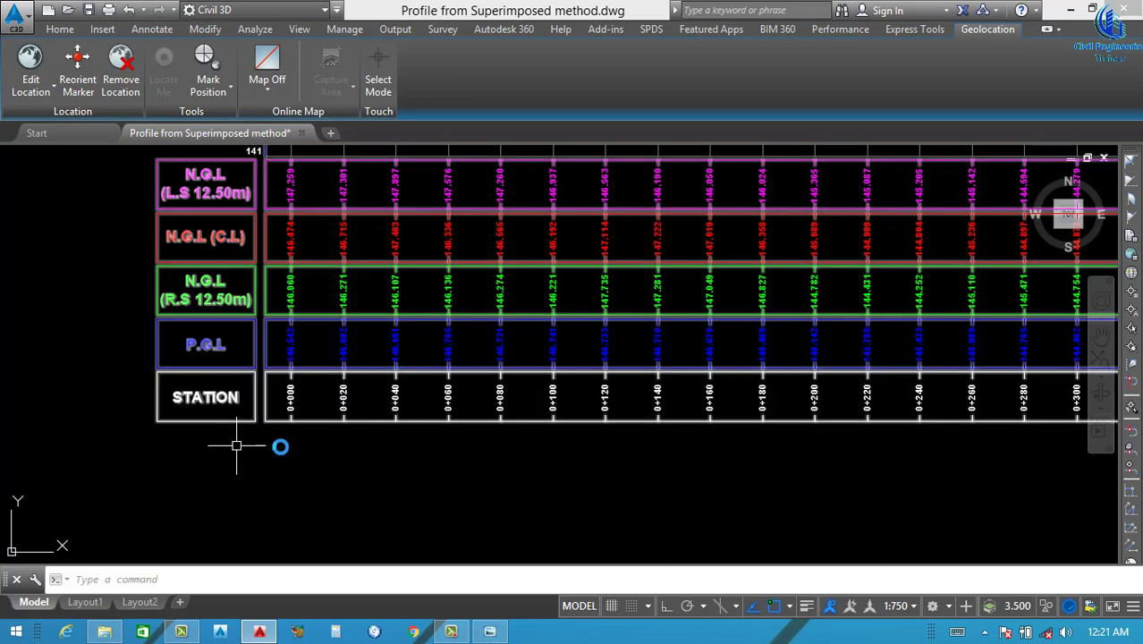
pyautogui.scroll(-3, 352, 402)
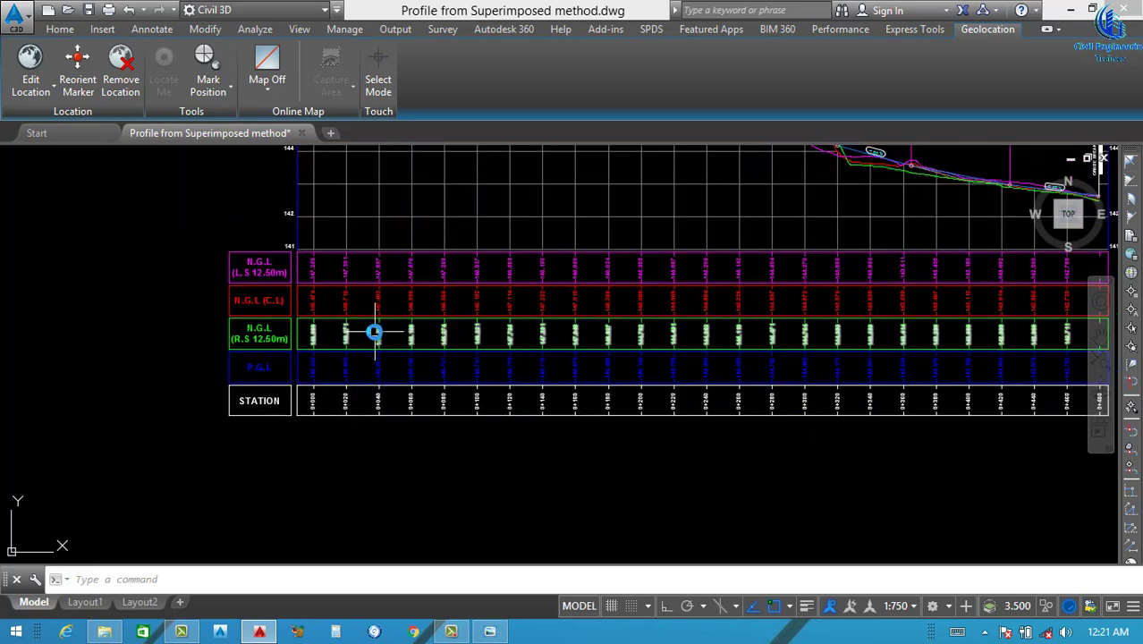
pyautogui.scroll(-2, 375, 328)
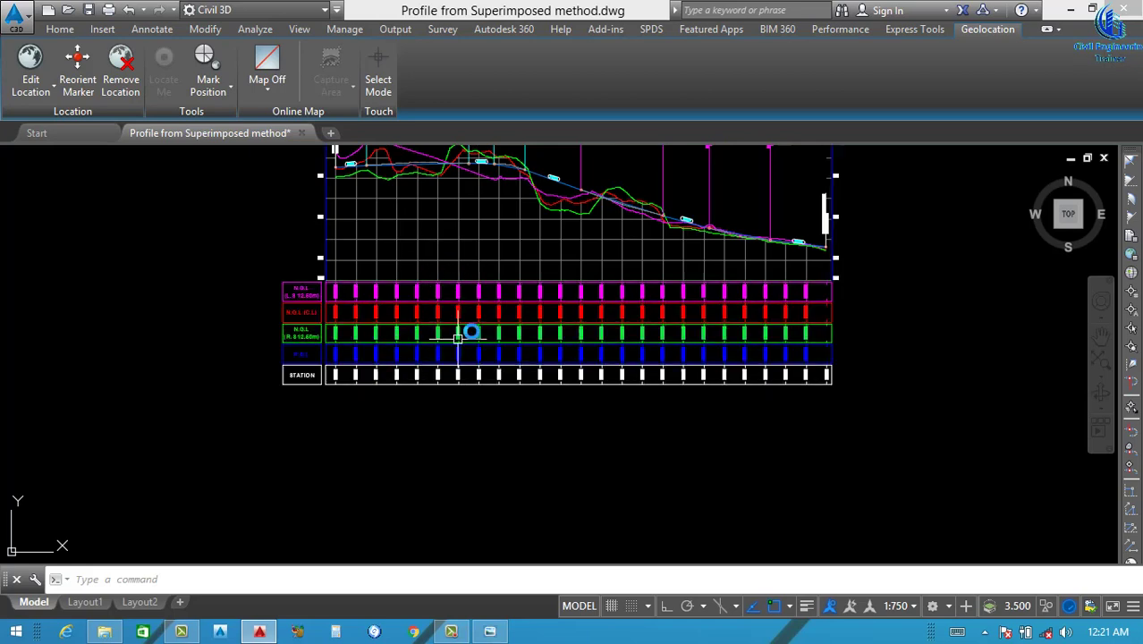
pyautogui.scroll(2, 450, 278)
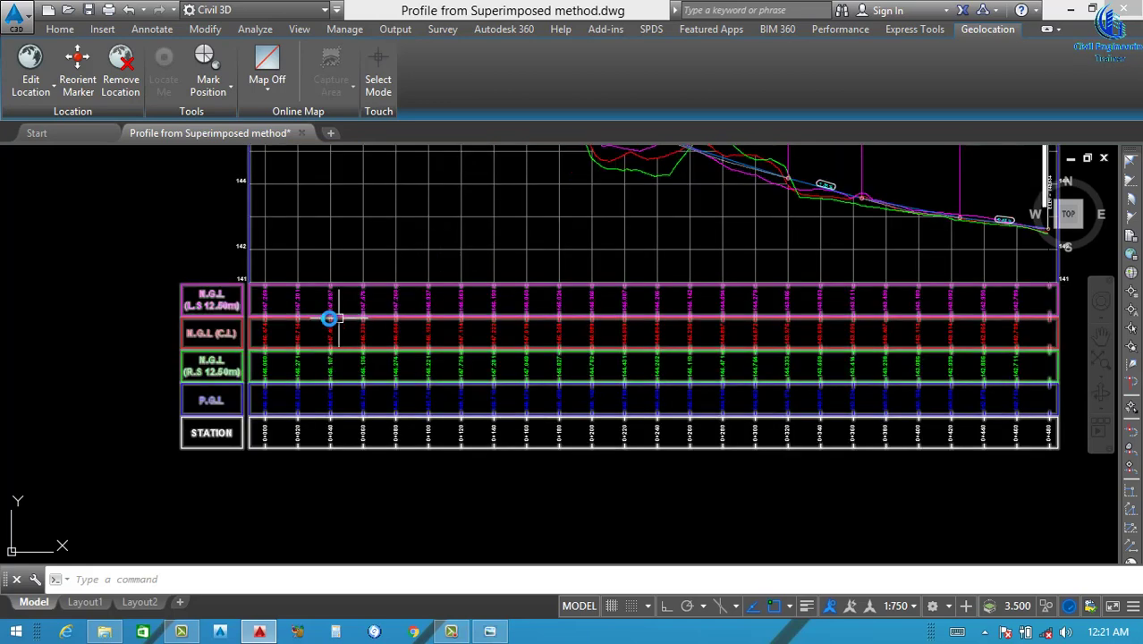
# Set the drawing's annotation scale to 1:1000.
pyautogui.click(914, 611)
pyautogui.click(895, 434)
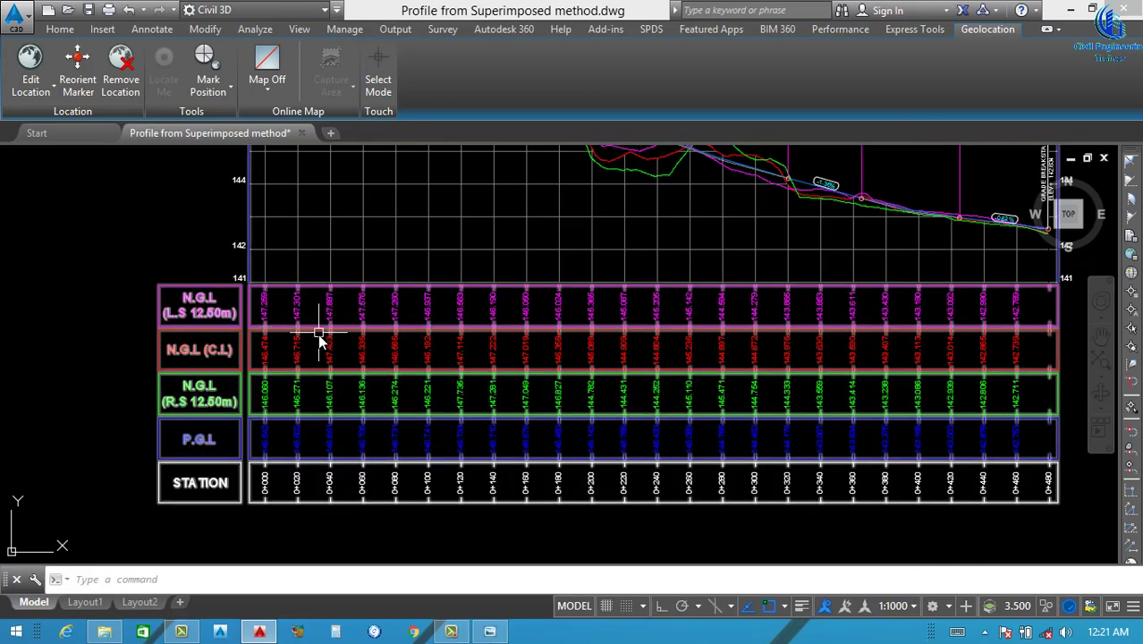
pyautogui.scroll(-2, 340, 337)
pyautogui.scroll(-2, 448, 309)
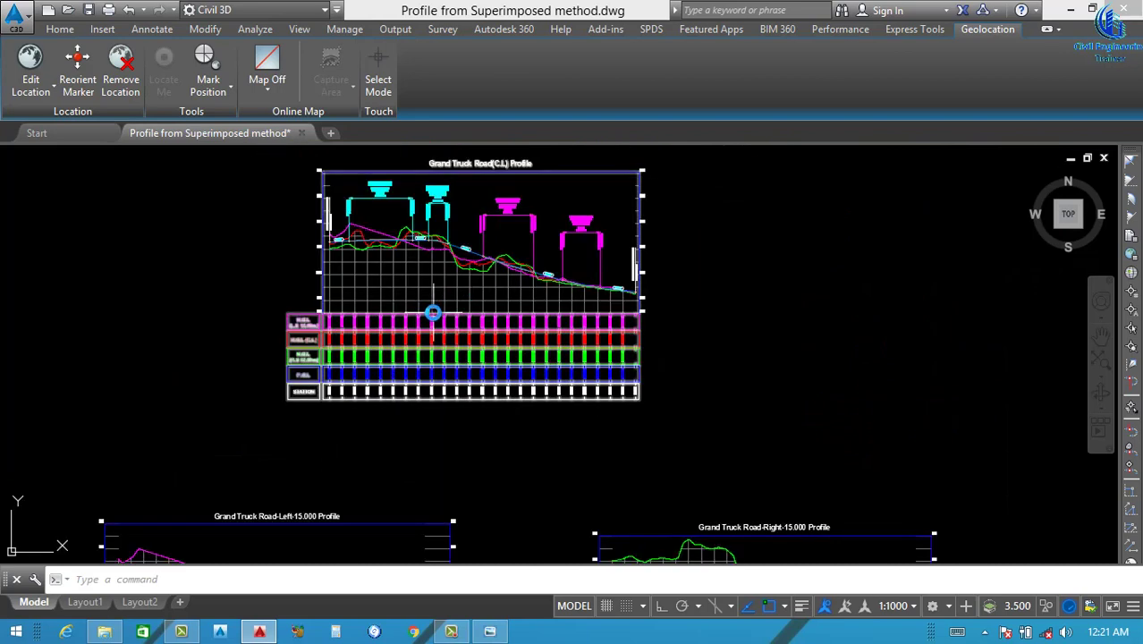
# Set the vertical exaggeration to 10 in the Grand Truck Road(C.L) profile view's style, then apply and accept the style.
pyautogui.scroll(3, 432, 313)
pyautogui.scroll(-3, 505, 322)
pyautogui.scroll(3, 550, 219)
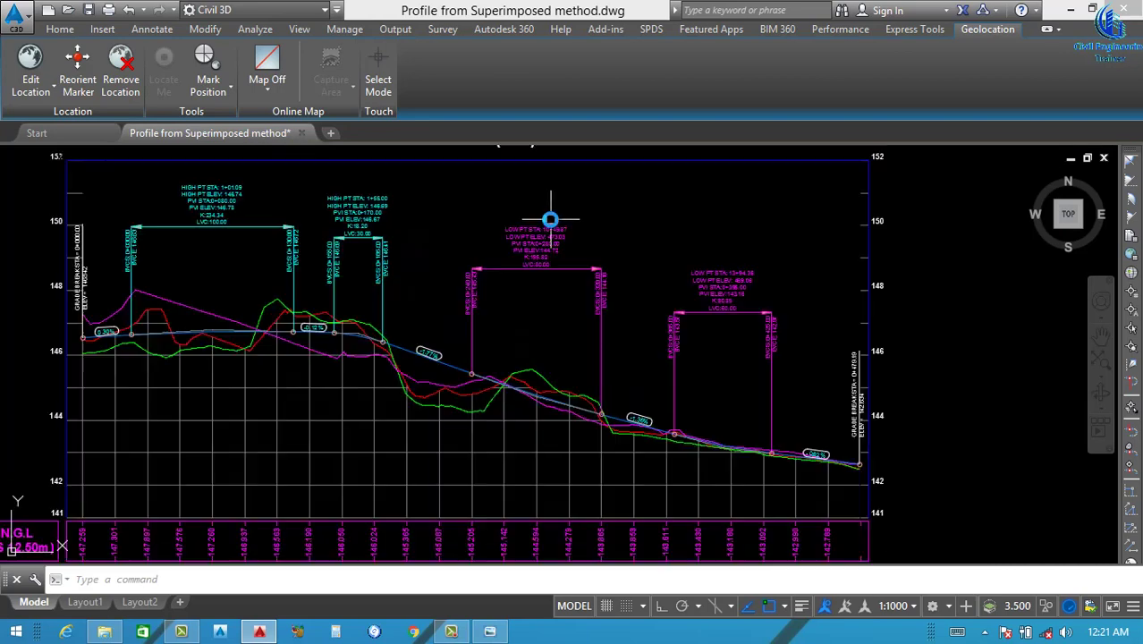
pyautogui.click(344, 447)
pyautogui.rightClick(487, 371)
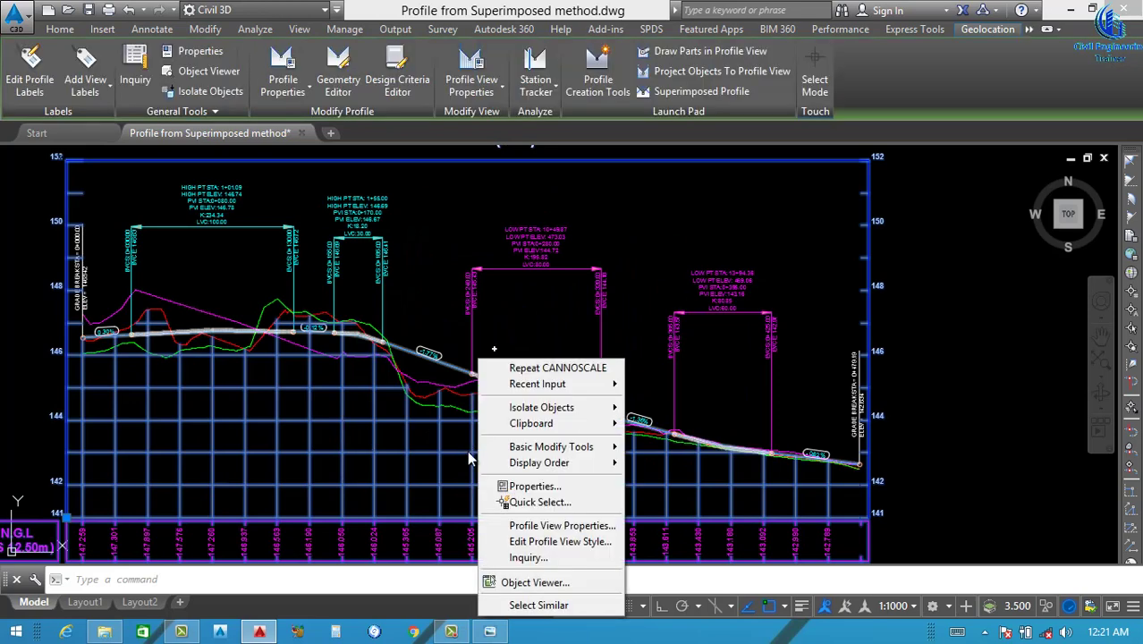
pyautogui.click(560, 541)
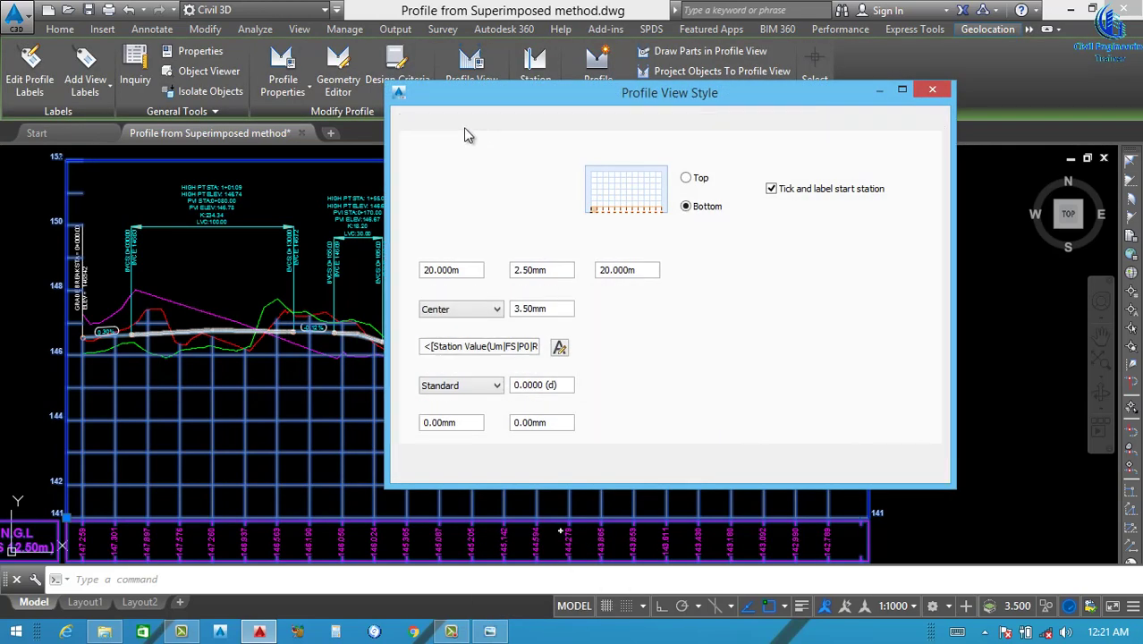
pyautogui.click(475, 124)
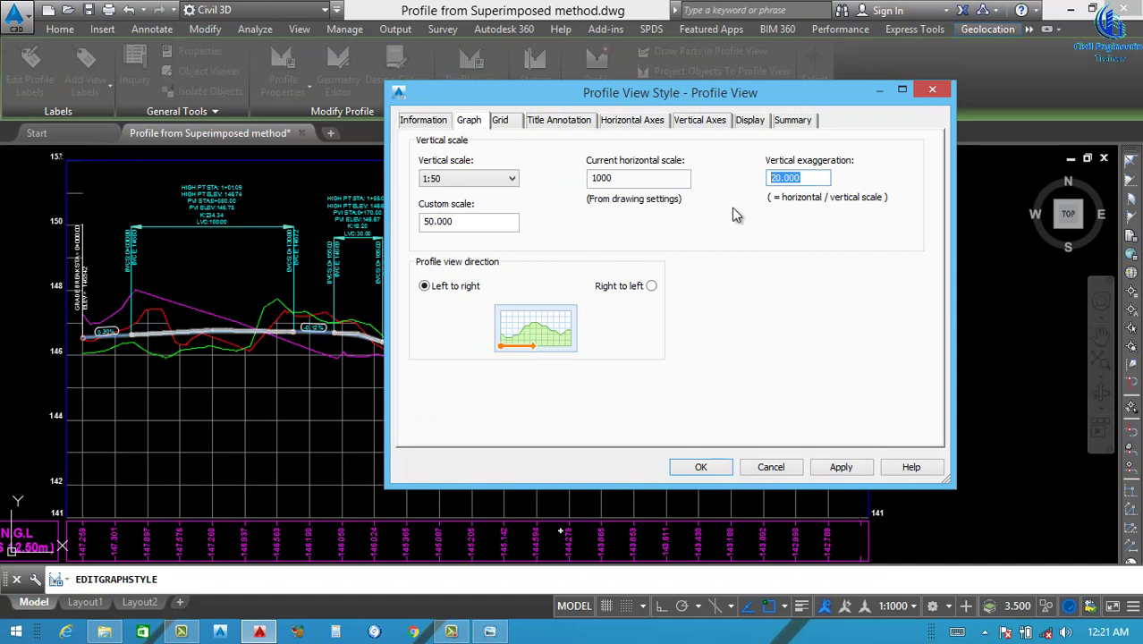
pyautogui.write('10')
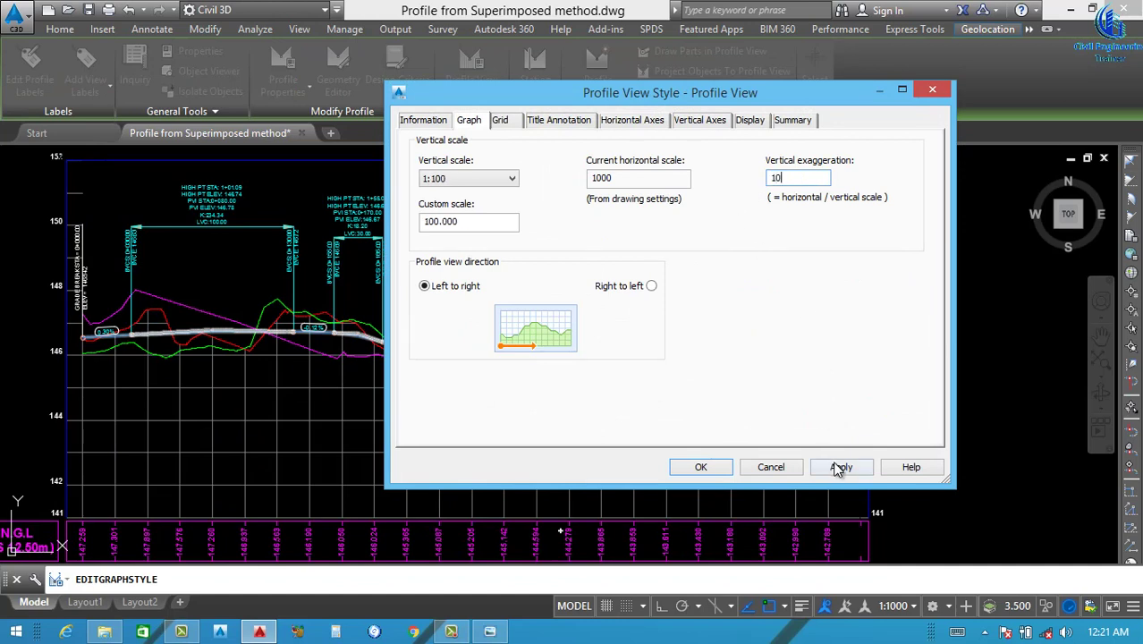
pyautogui.click(837, 468)
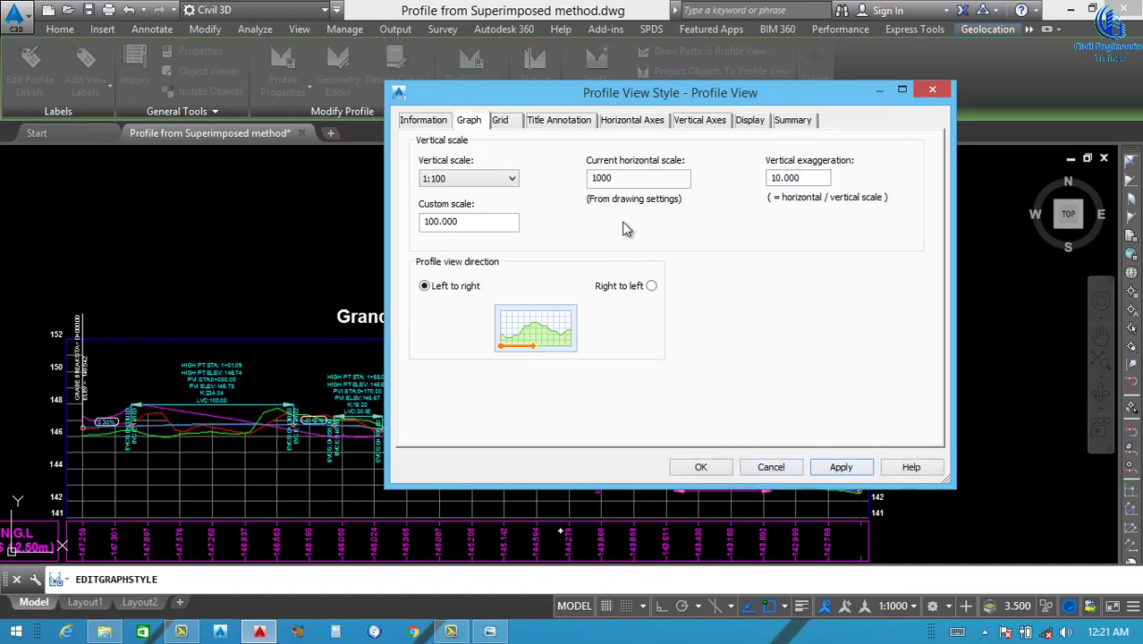
pyautogui.click(703, 466)
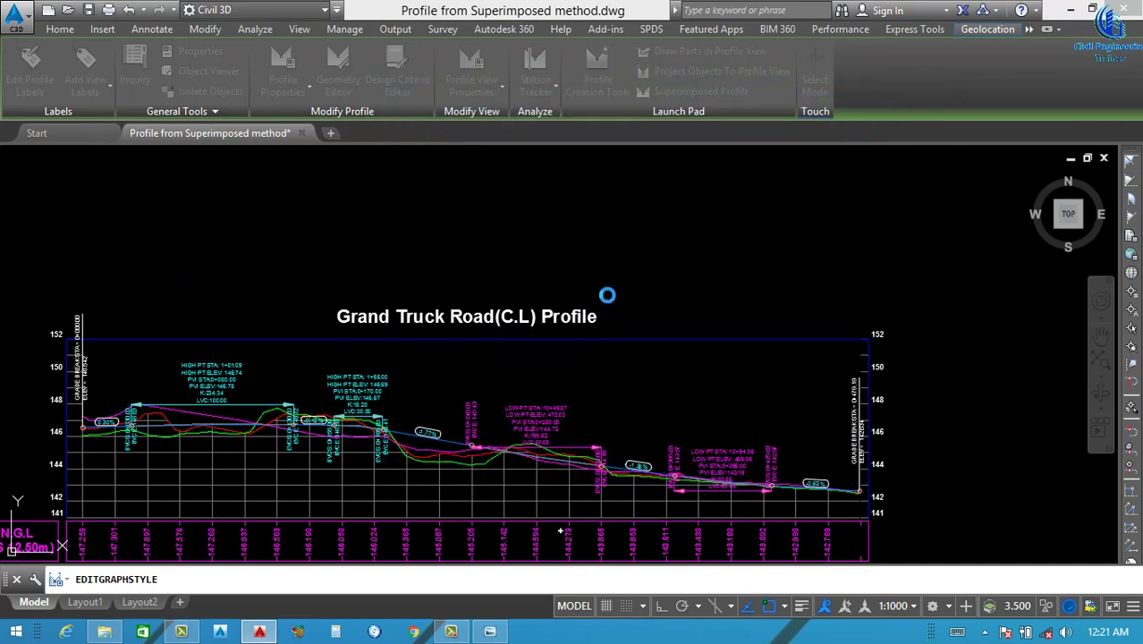
pyautogui.scroll(-5, 544, 352)
pyautogui.scroll(5, 523, 383)
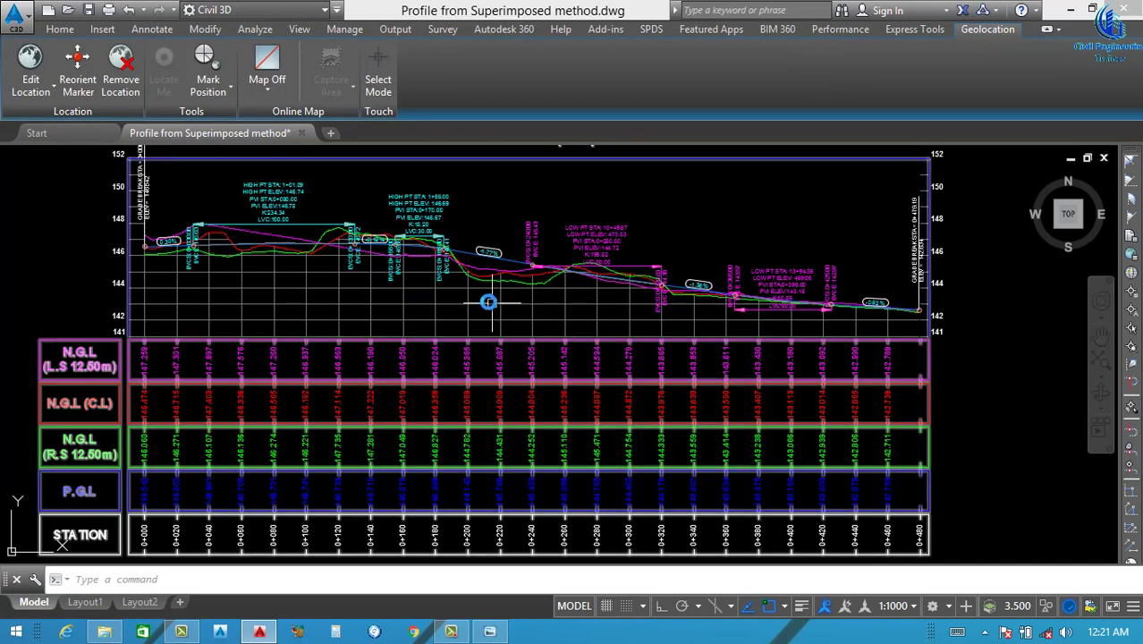
pyautogui.click(489, 302)
pyautogui.press('Escape')
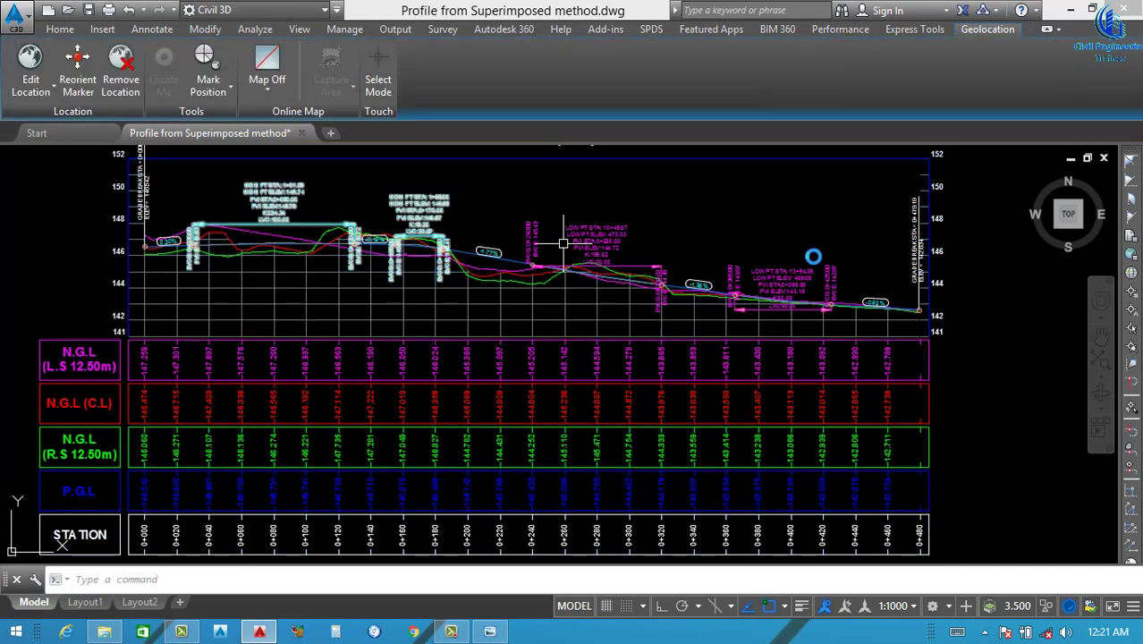
# Raise the sag curve label at PVI station 0+395.00 clear above the profile lines.
pyautogui.click(911, 307)
pyautogui.scroll(4, 921, 277)
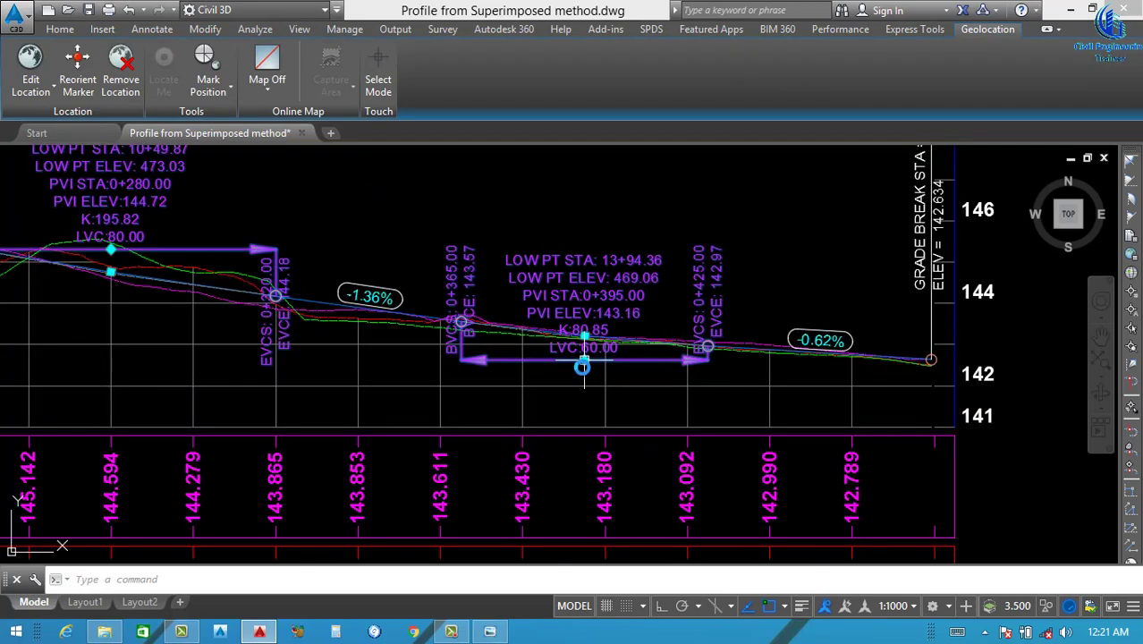
pyautogui.click(583, 361)
pyautogui.scroll(3, 579, 355)
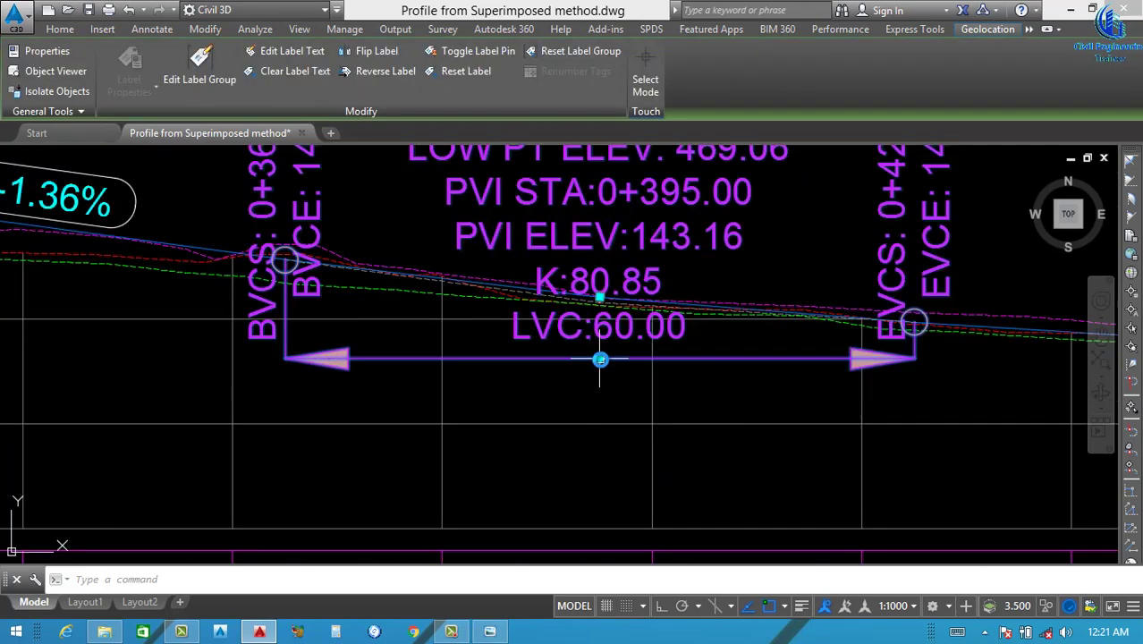
pyautogui.click(600, 360)
pyautogui.scroll(-2, 608, 295)
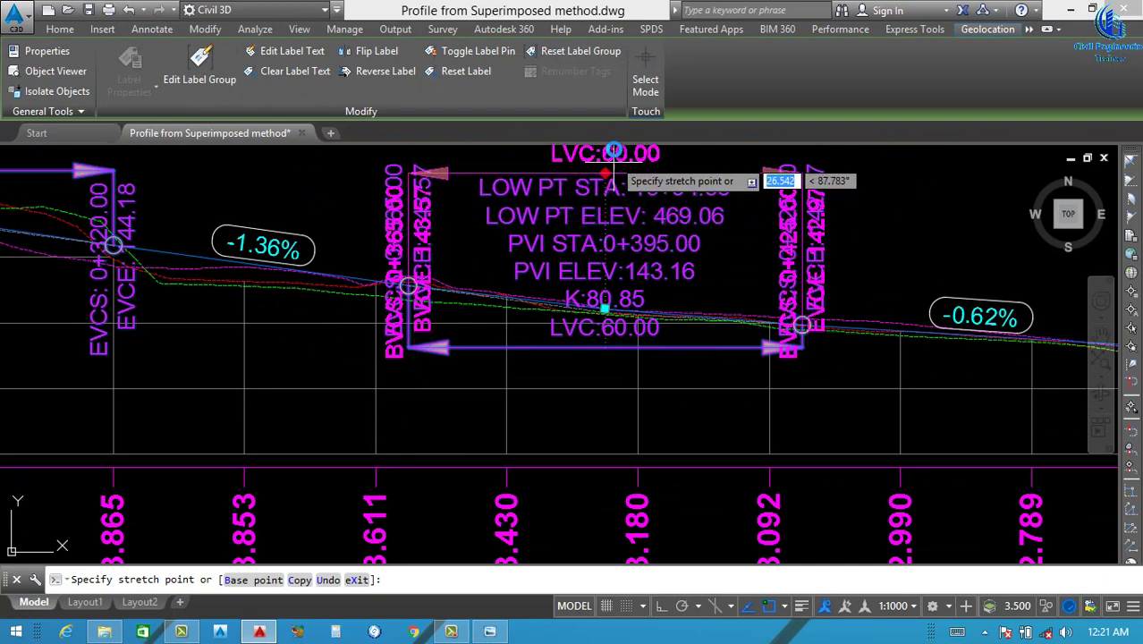
pyautogui.scroll(3, 614, 150)
pyautogui.click(599, 170)
pyautogui.scroll(-2, 613, 197)
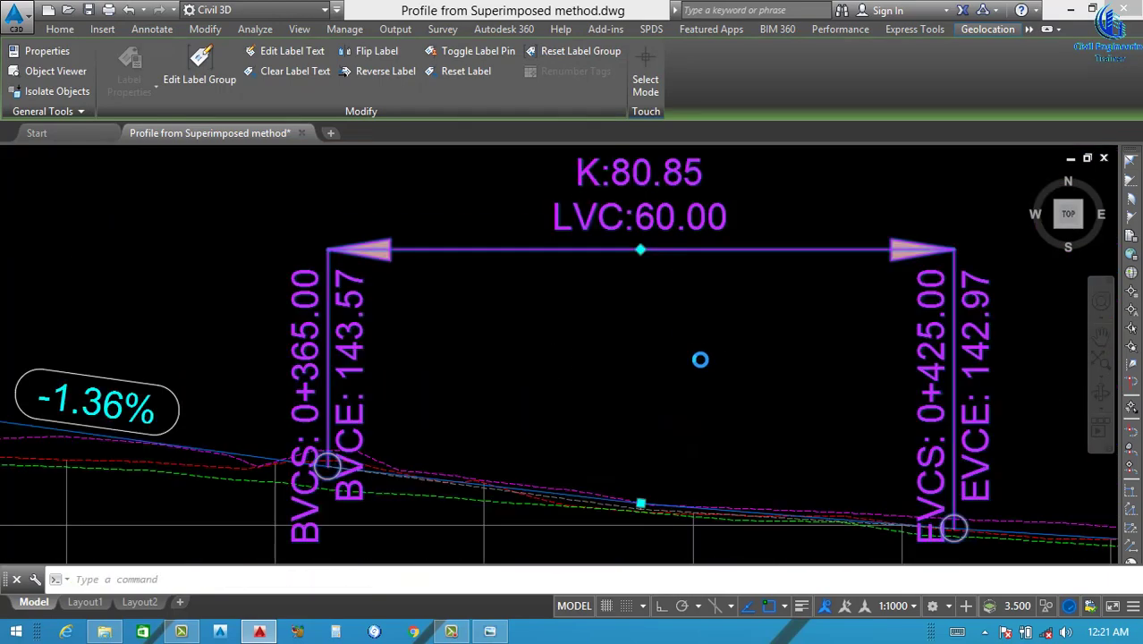
# Raise the sag curve label at PVI station 0+280.00 clear above the profile lines.
pyautogui.scroll(-3, 700, 359)
pyautogui.scroll(2, 566, 327)
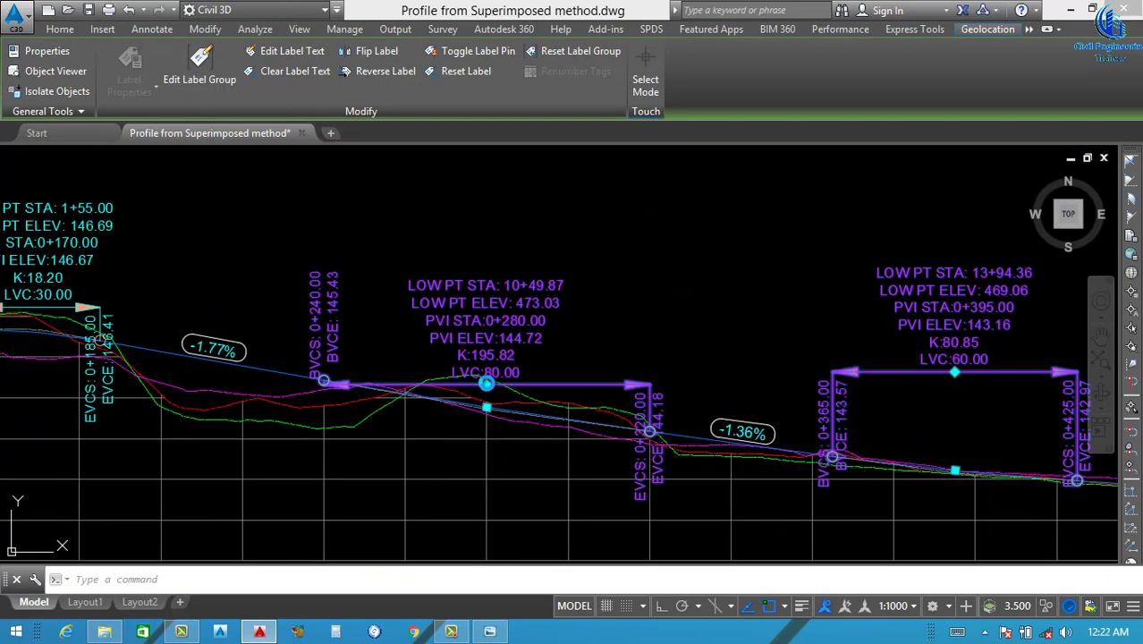
pyautogui.click(486, 383)
pyautogui.scroll(2, 499, 251)
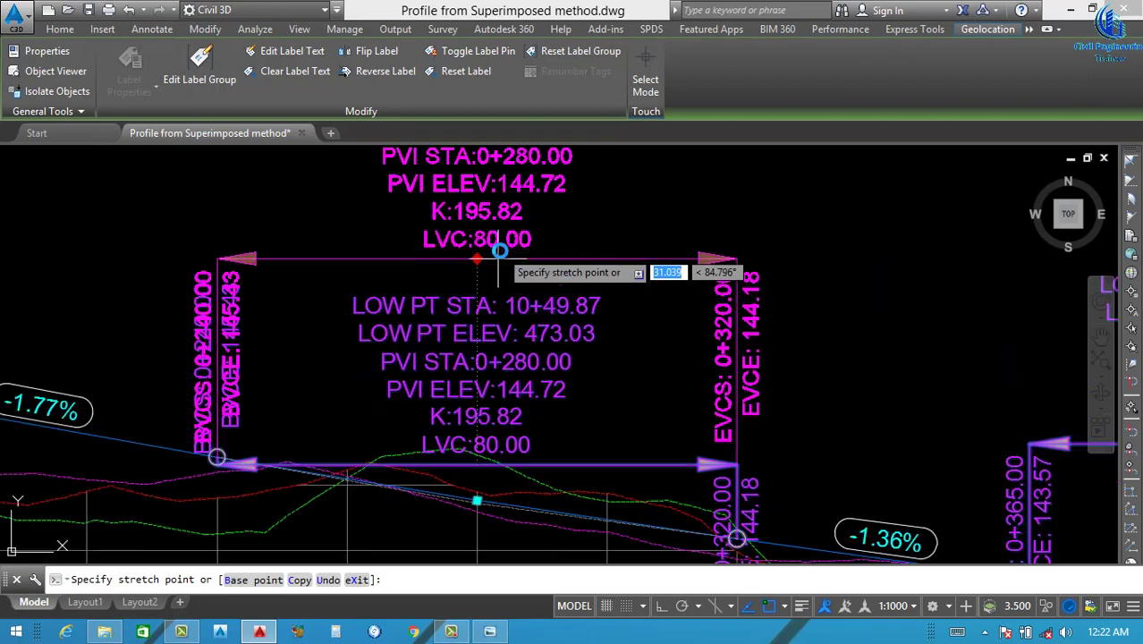
pyautogui.scroll(-1, 499, 251)
pyautogui.click(483, 252)
# Raise the crest curve label at PVI station 0+170.00 clear above the profile lines.
pyautogui.scroll(-4, 628, 306)
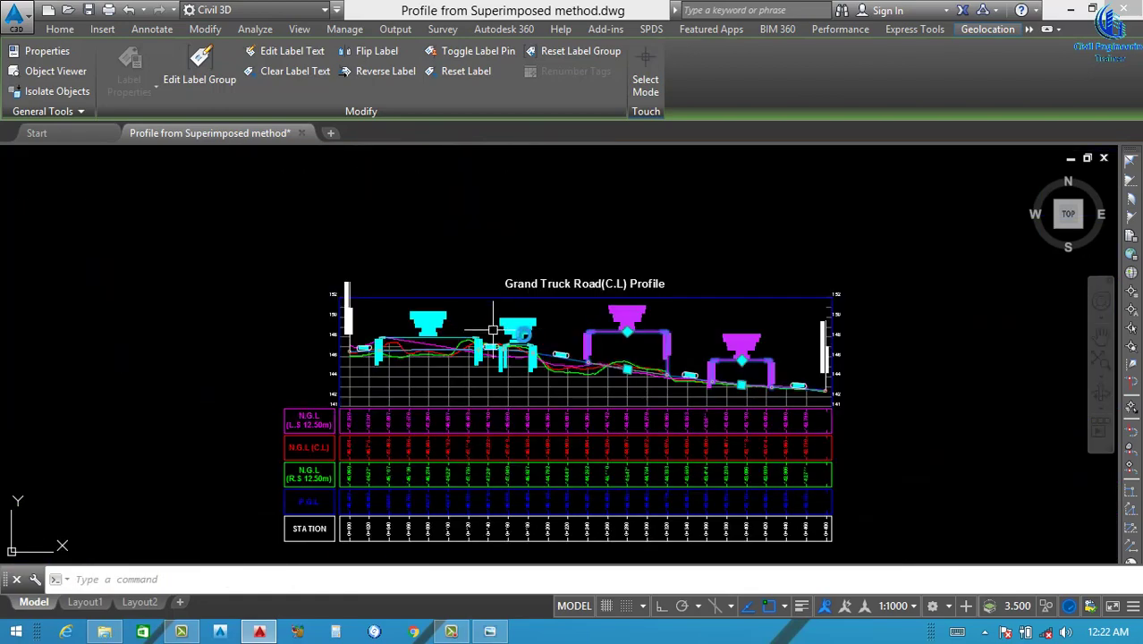
pyautogui.scroll(5, 493, 330)
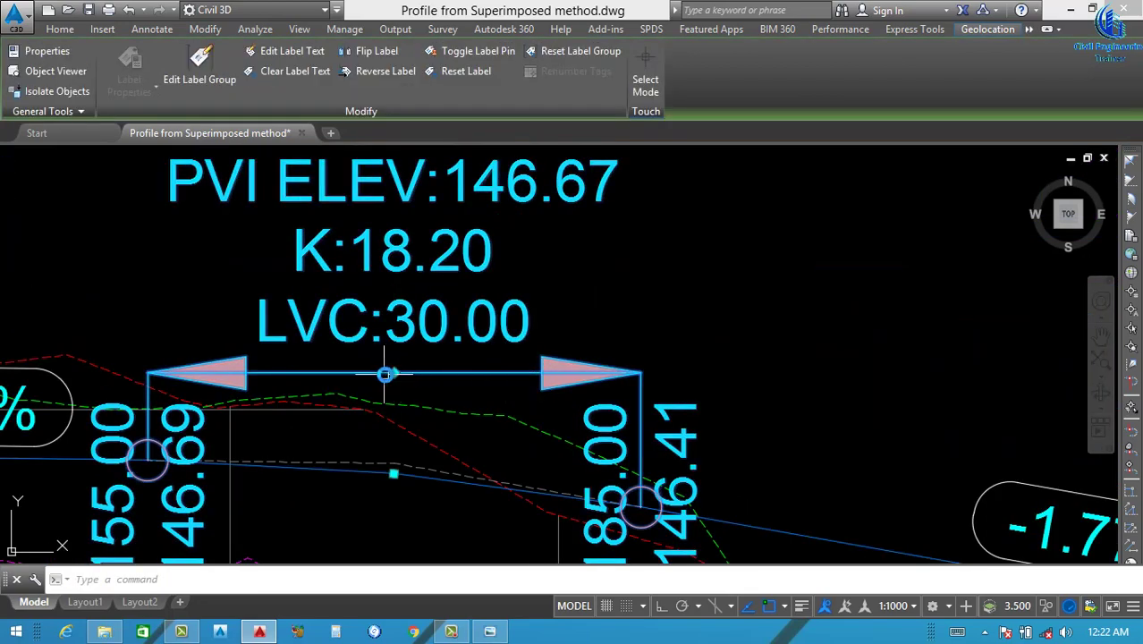
pyautogui.click(391, 374)
pyautogui.scroll(-3, 391, 374)
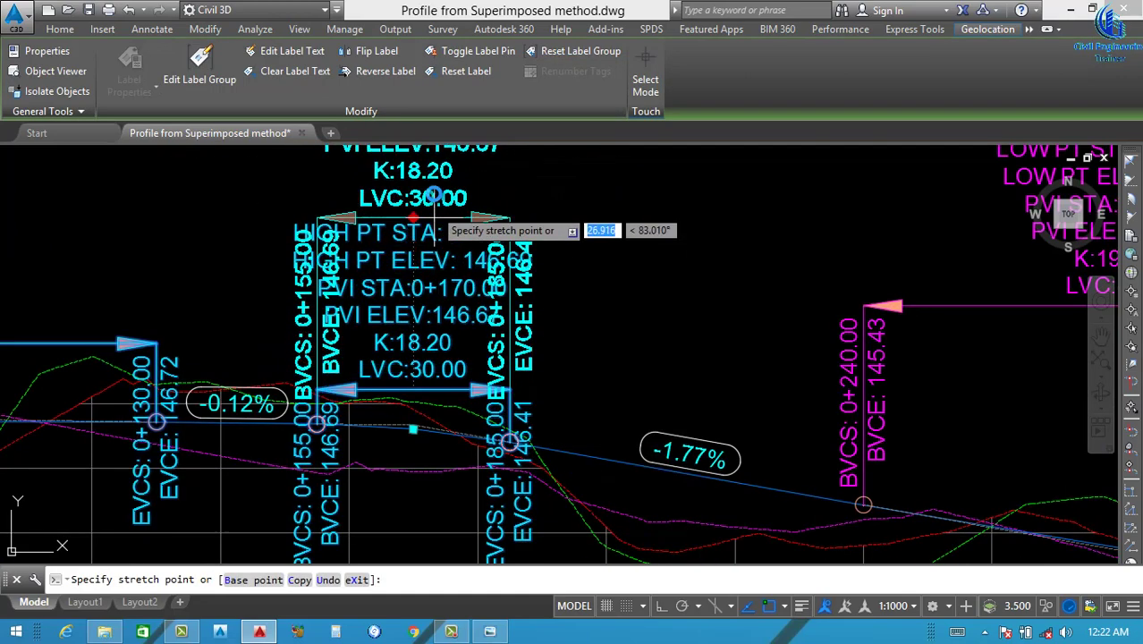
pyautogui.click(433, 172)
# Raise the crest curve label at PVI station 0+080.00 clear above the profile lines.
pyautogui.scroll(-4, 592, 367)
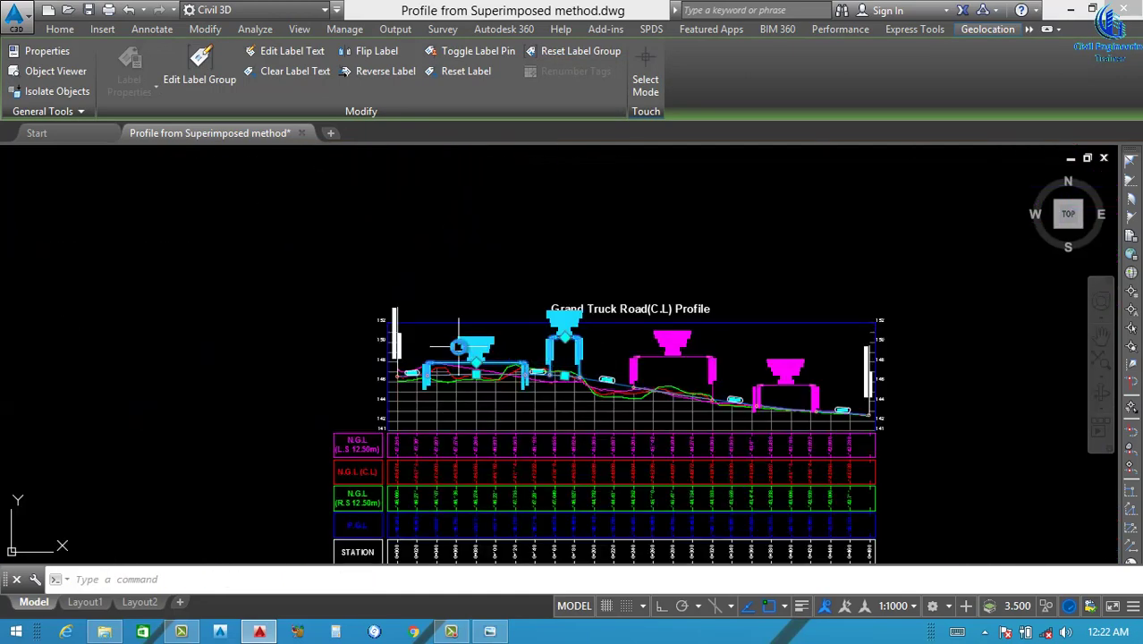
pyautogui.scroll(3, 507, 398)
pyautogui.scroll(3, 509, 404)
pyautogui.click(519, 408)
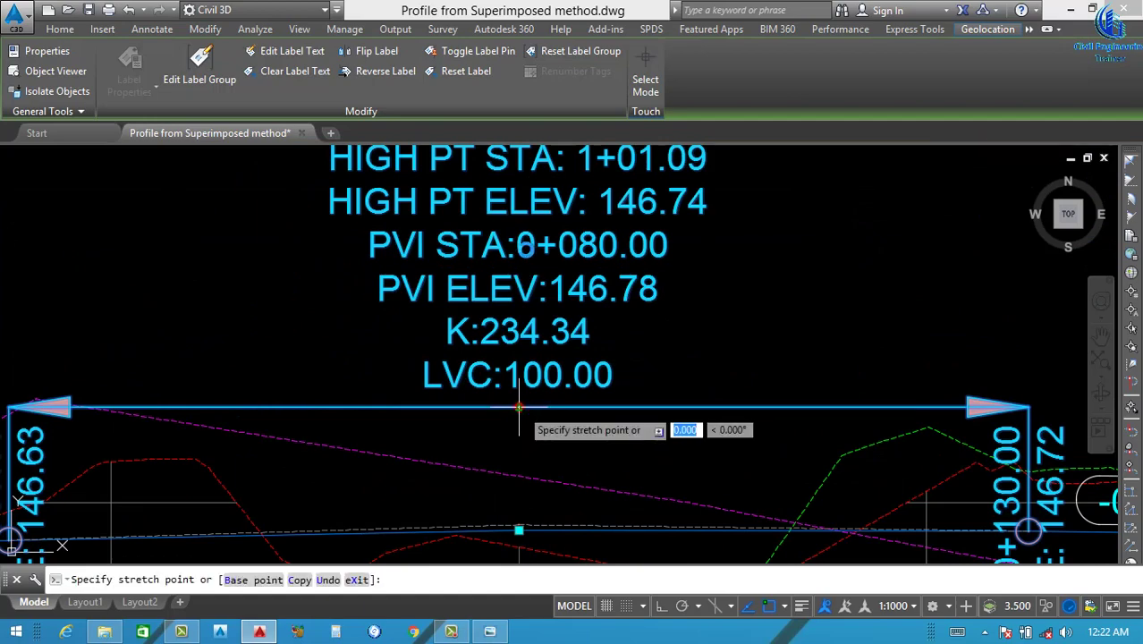
pyautogui.scroll(-3, 520, 408)
pyautogui.scroll(3, 532, 265)
pyautogui.scroll(3, 528, 260)
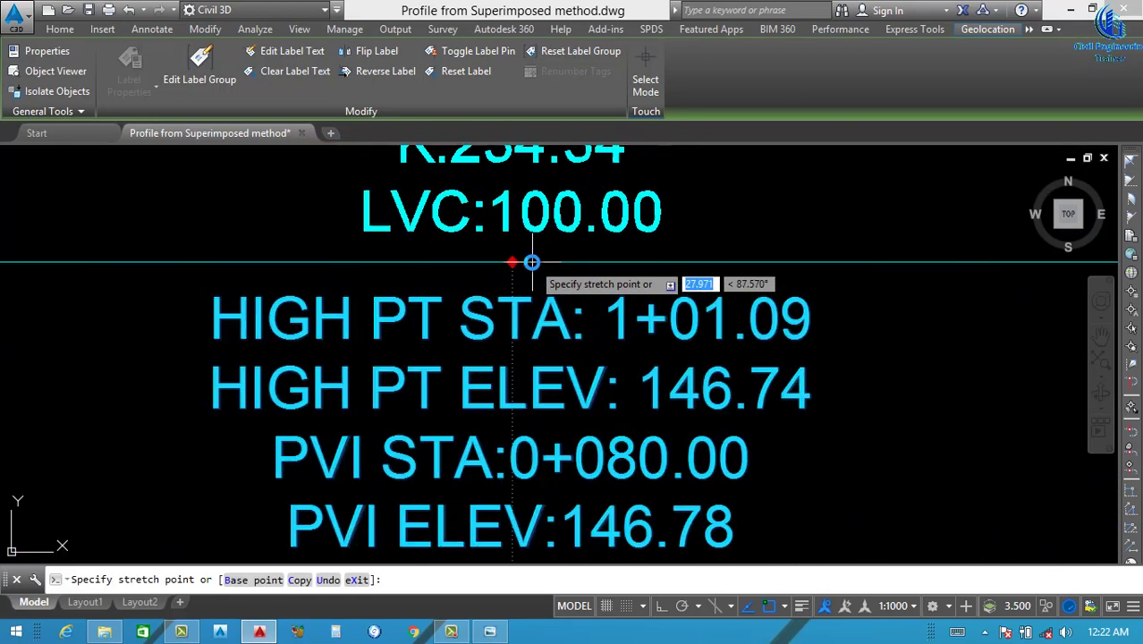
pyautogui.click(501, 286)
pyautogui.scroll(-4, 517, 319)
pyautogui.scroll(-3, 516, 319)
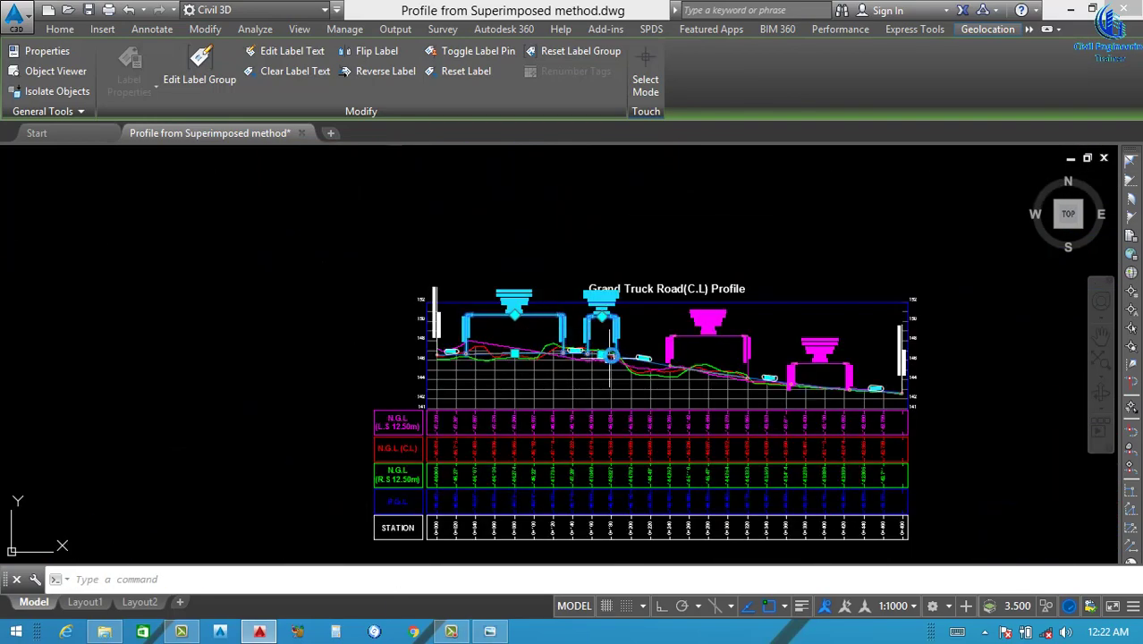
# Open the geometry editor's Profile Layout Tools for the P.G.L design profile.
pyautogui.scroll(6, 607, 354)
pyautogui.scroll(2, 547, 338)
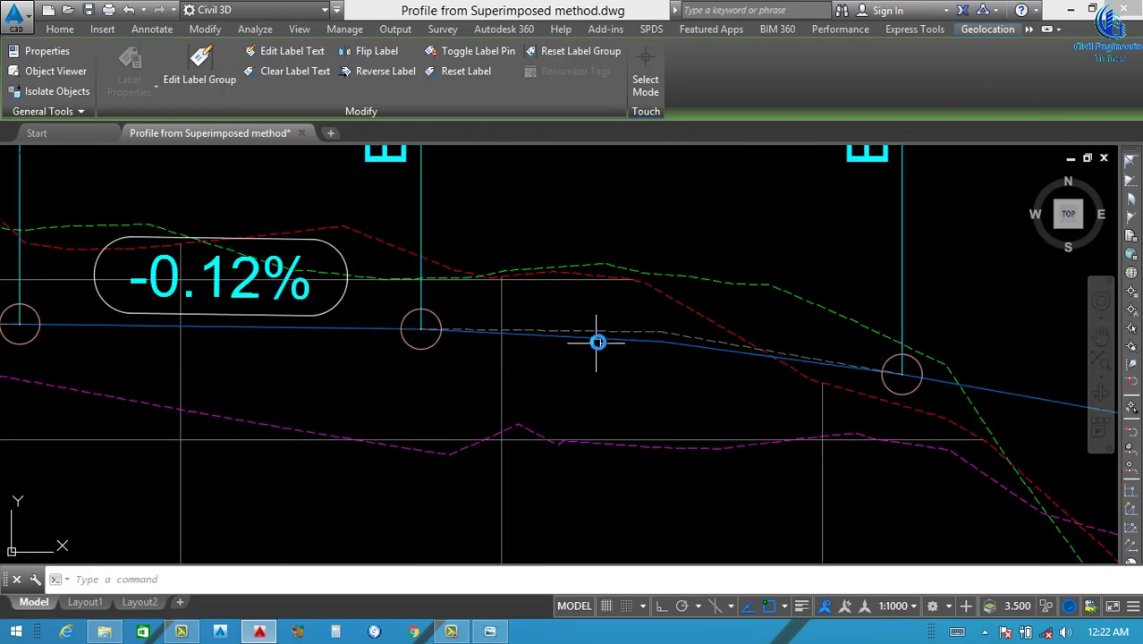
pyautogui.click(599, 337)
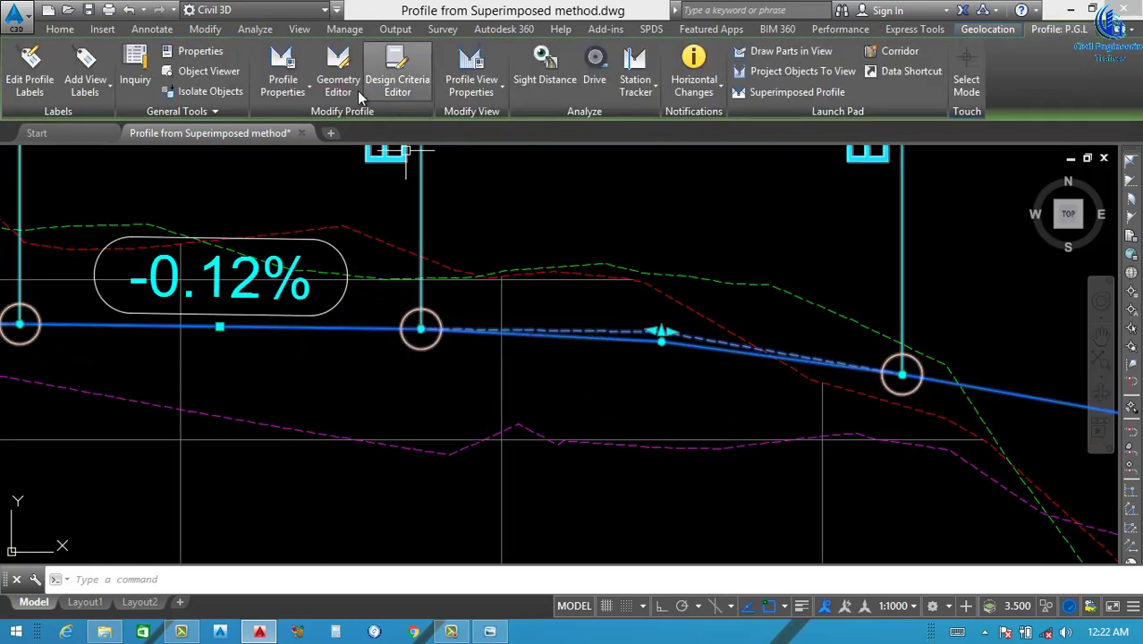
pyautogui.click(338, 89)
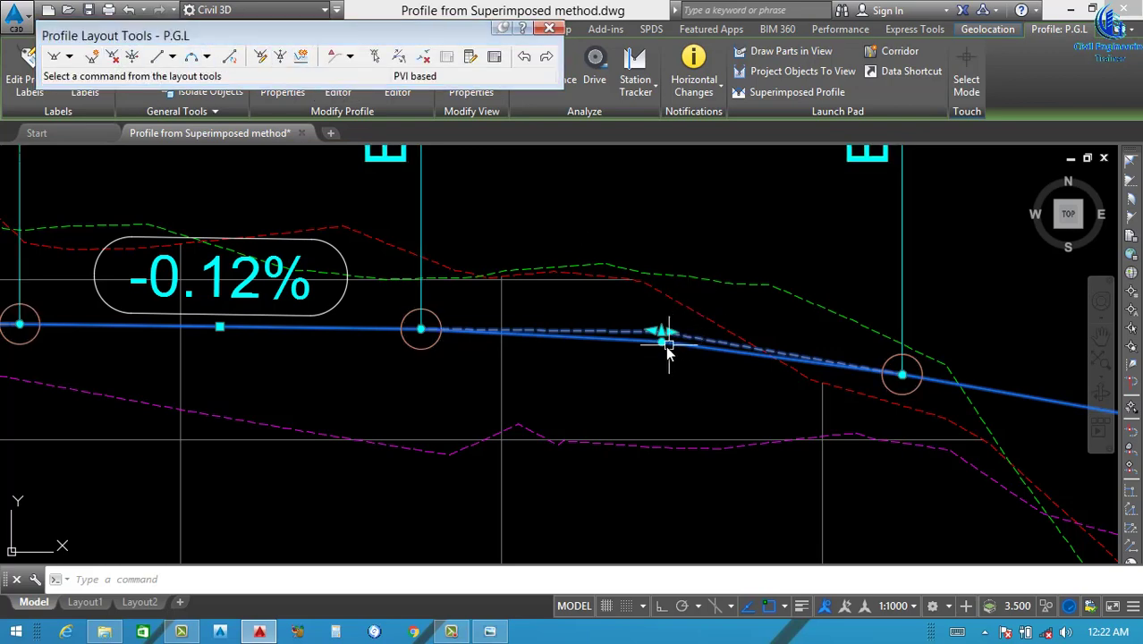
# Examine the repositioned curve labels and data bands, and frame the whole Grand Truck Road(C.L) profile view with a zoom window.
pyautogui.scroll(-4, 667, 351)
pyautogui.scroll(-4, 647, 360)
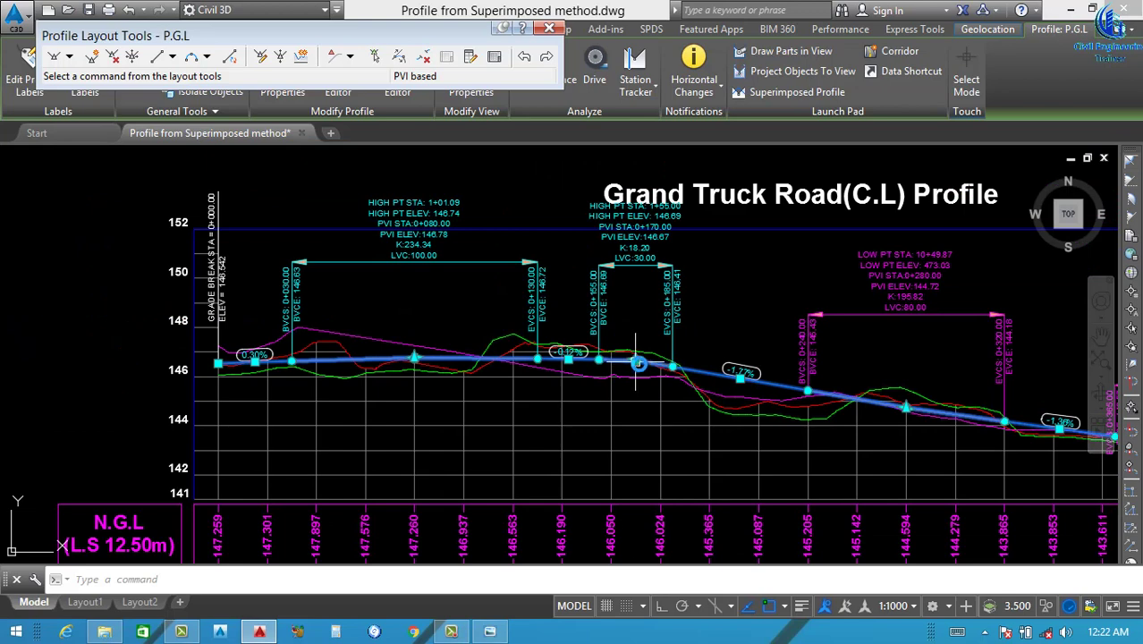
pyautogui.scroll(-5, 638, 365)
pyautogui.scroll(3, 731, 427)
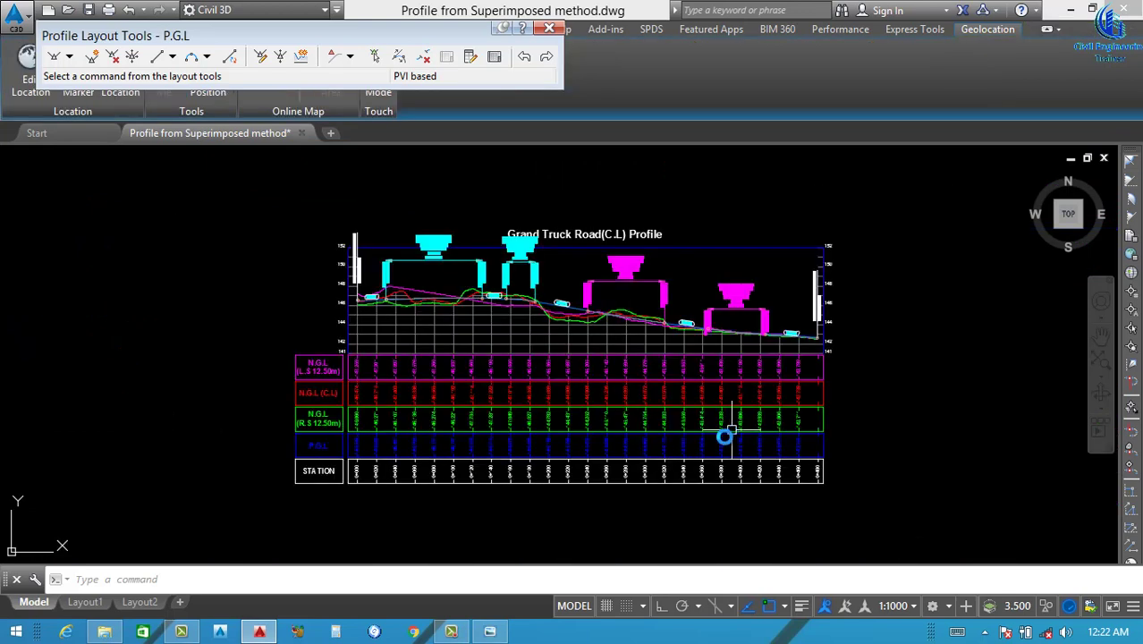
pyautogui.scroll(2, 698, 440)
pyautogui.scroll(-2, 573, 452)
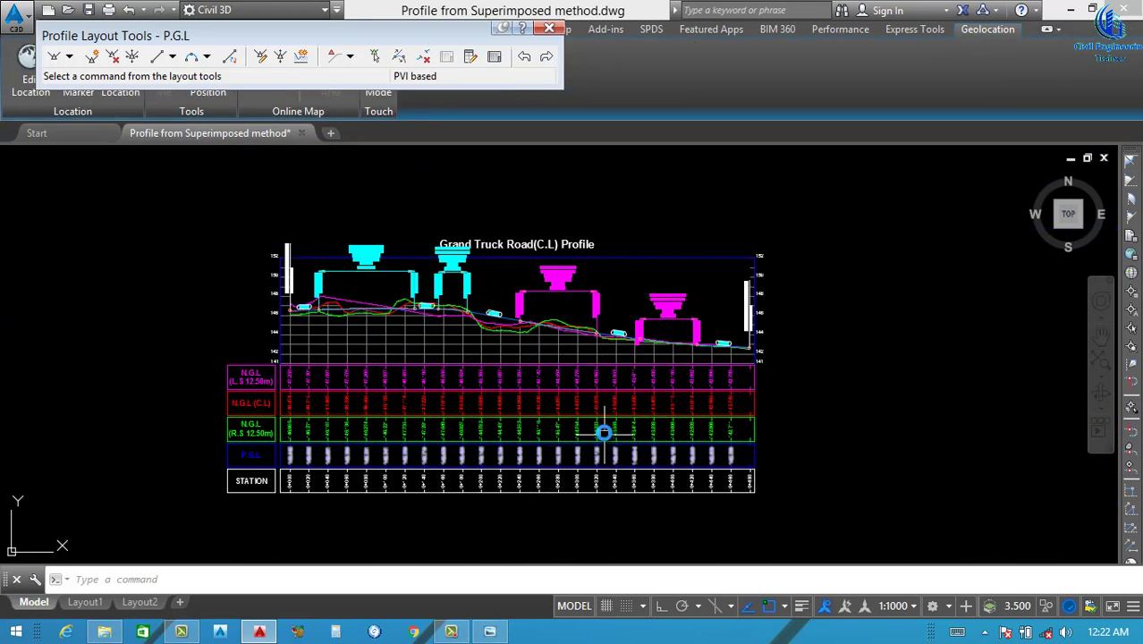
pyautogui.moveTo(603, 433); pyautogui.dragTo(607, 441, button='middle')
pyautogui.scroll(2, 493, 246)
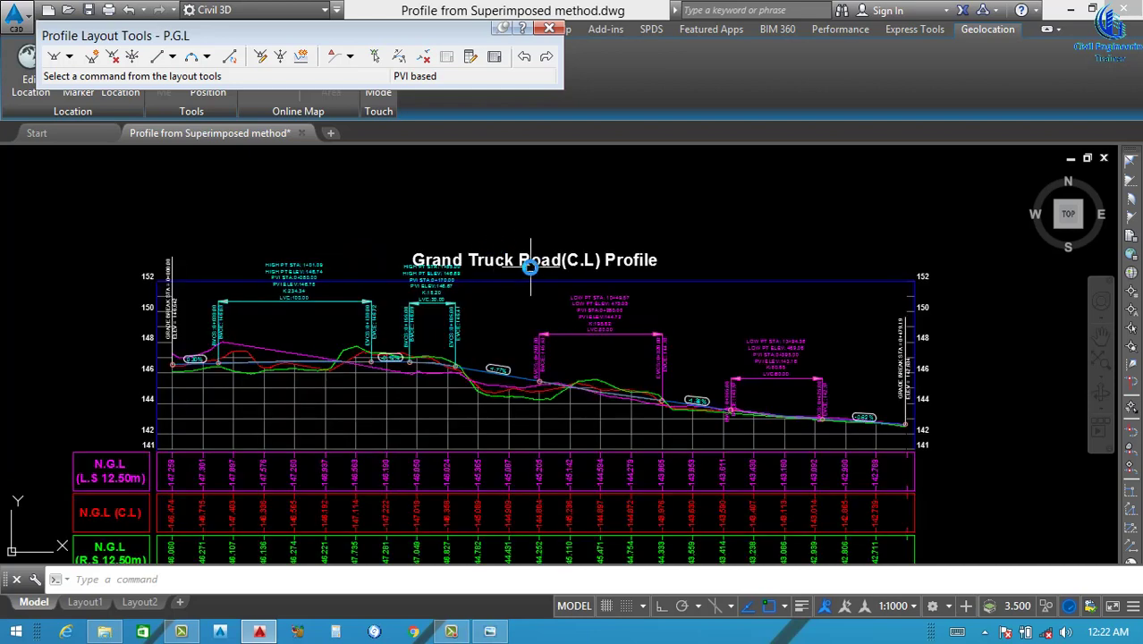
pyautogui.scroll(-4, 531, 265)
pyautogui.scroll(2, 501, 347)
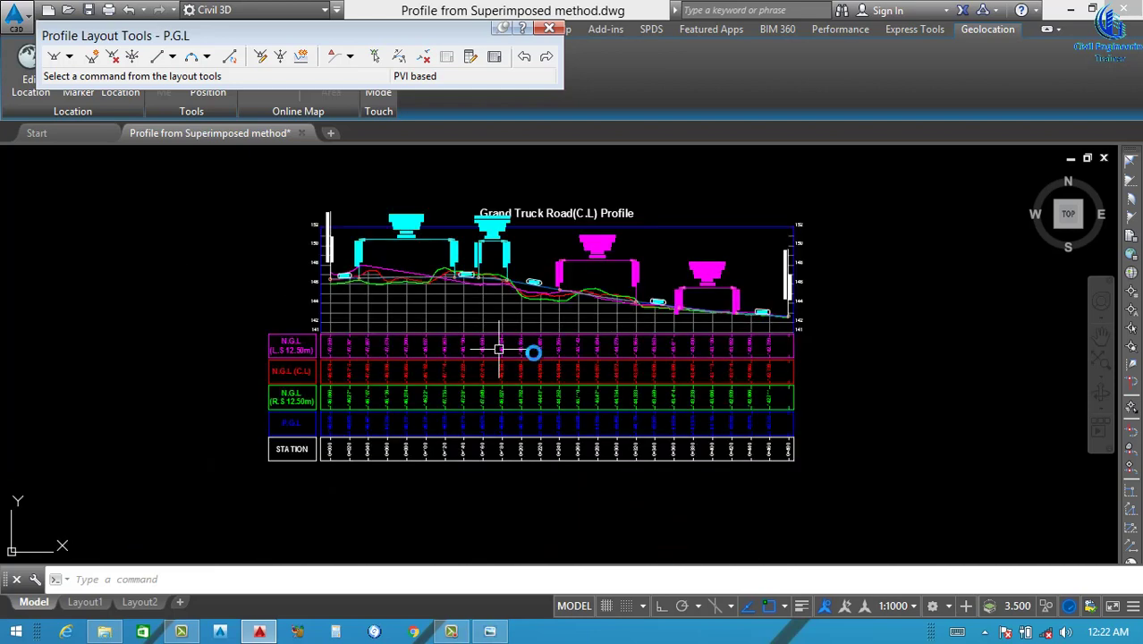
pyautogui.scroll(-2, 569, 355)
pyautogui.press('Return')
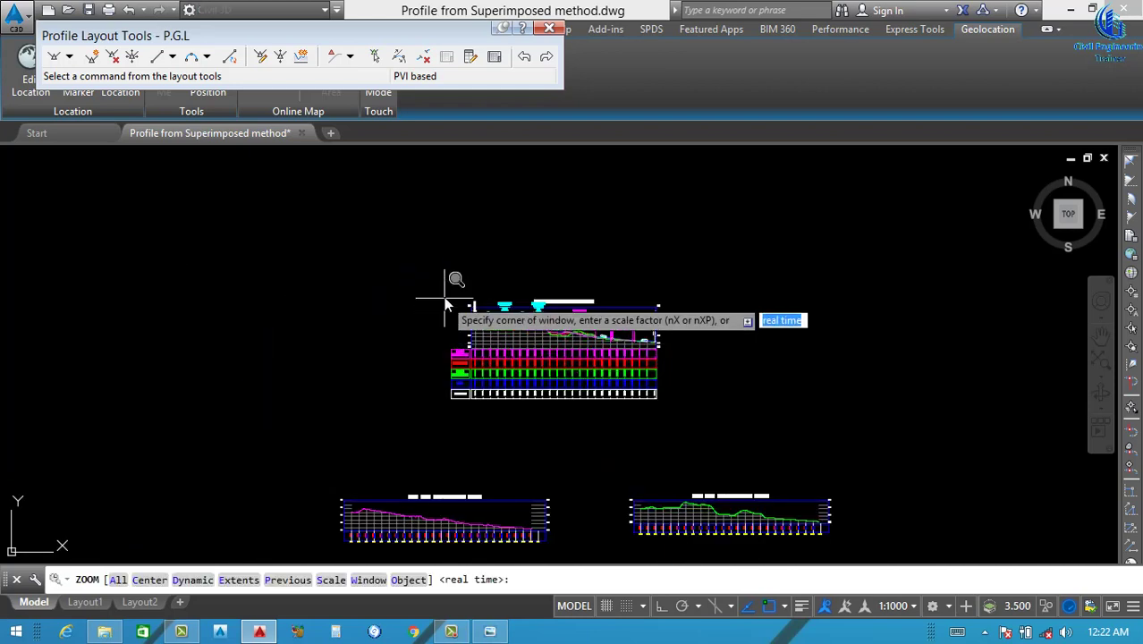
pyautogui.click(444, 289)
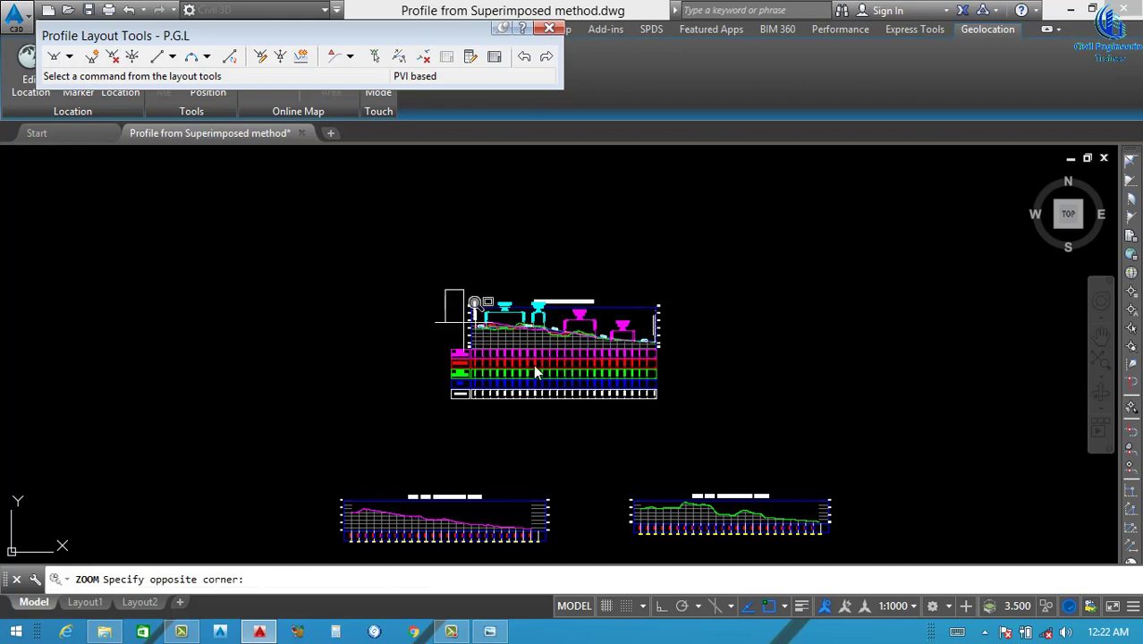
pyautogui.click(666, 404)
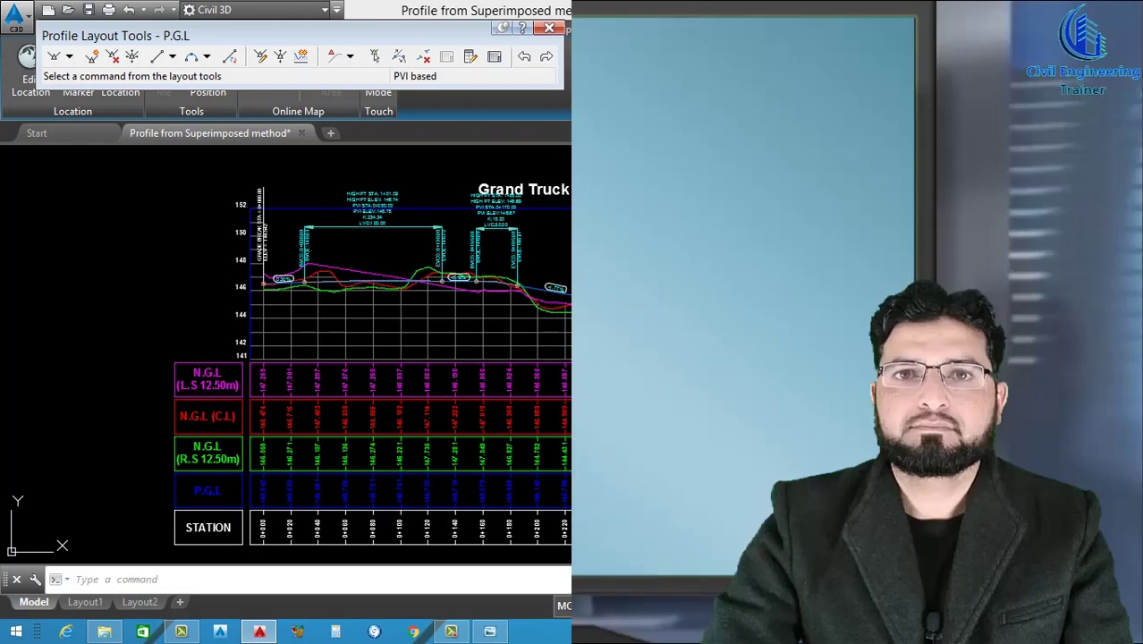